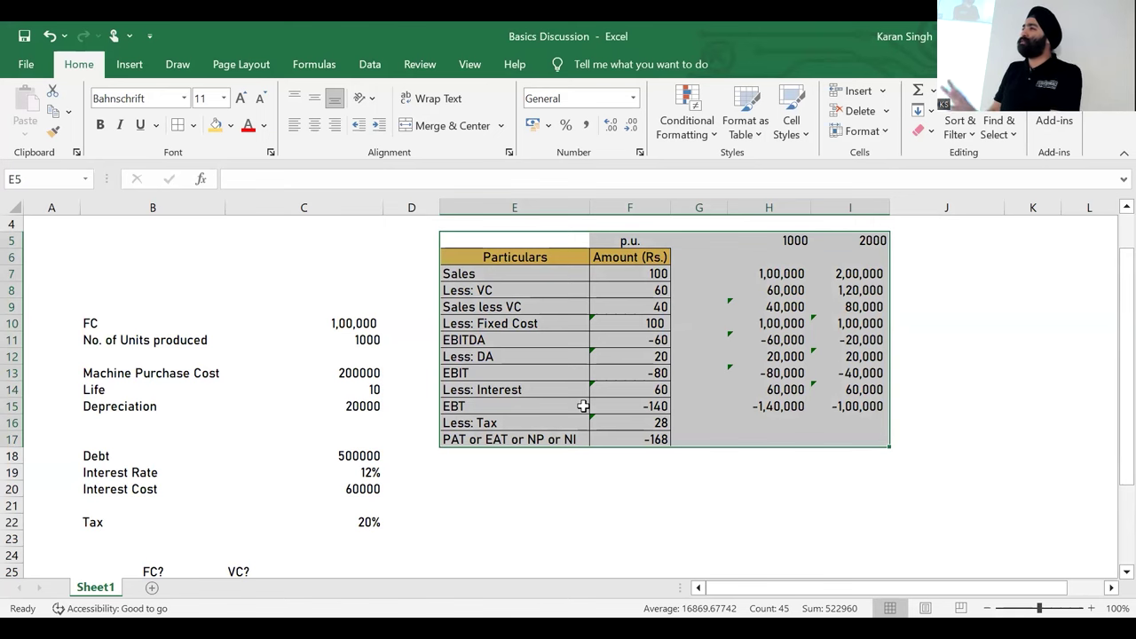
Step: Enter the label "Contribution" in cell B5, correcting its spelling
left_click(662, 484)
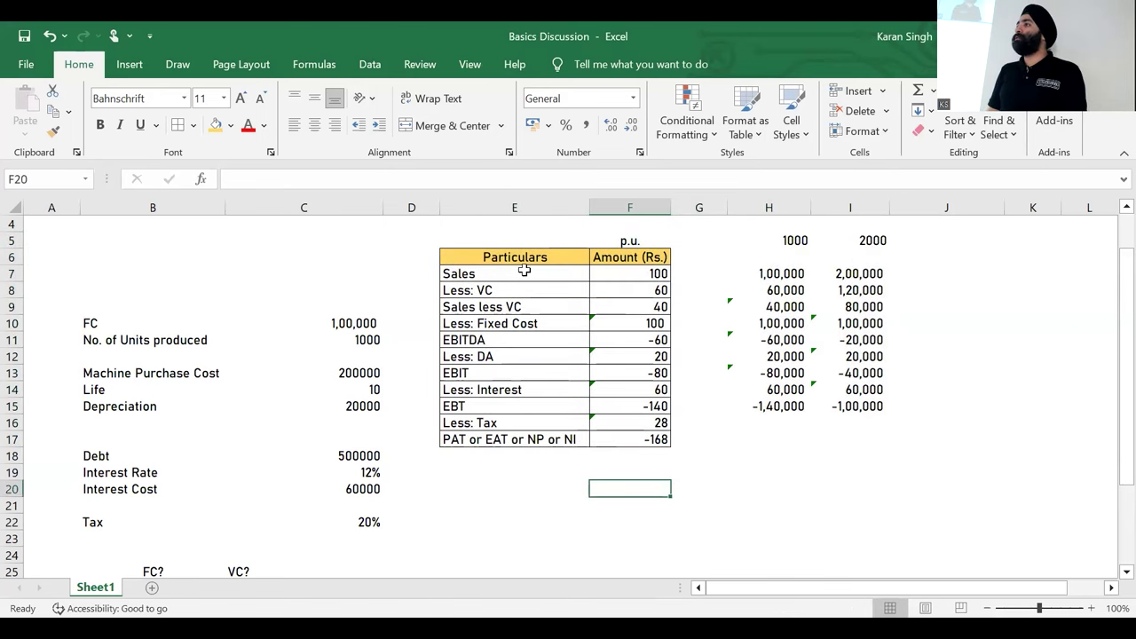
left_click(177, 238)
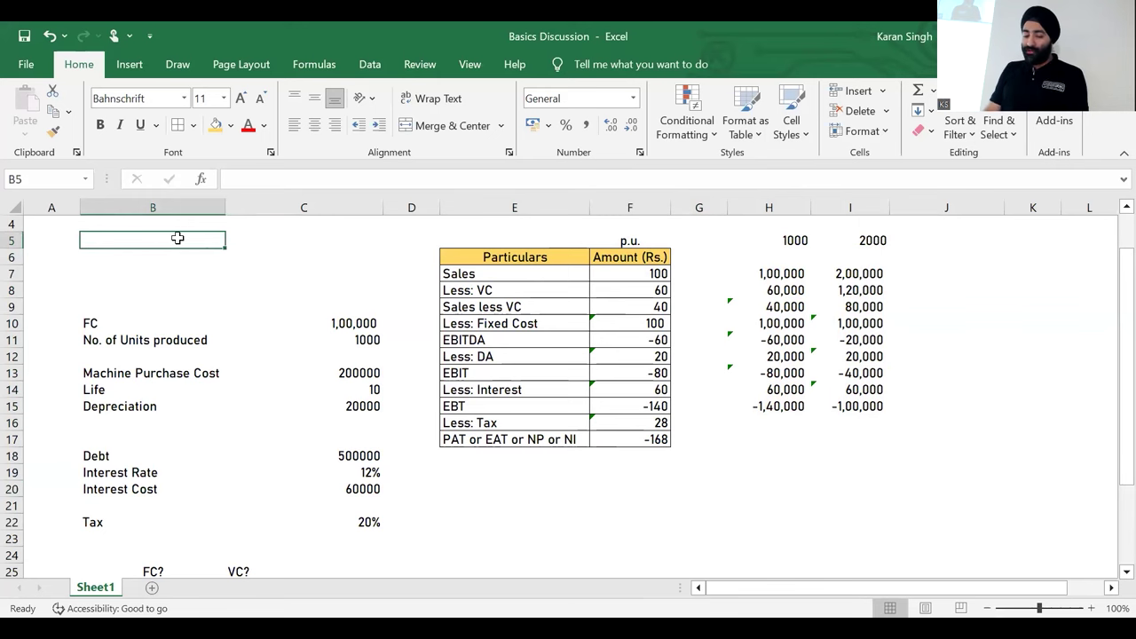
type("Controibution")
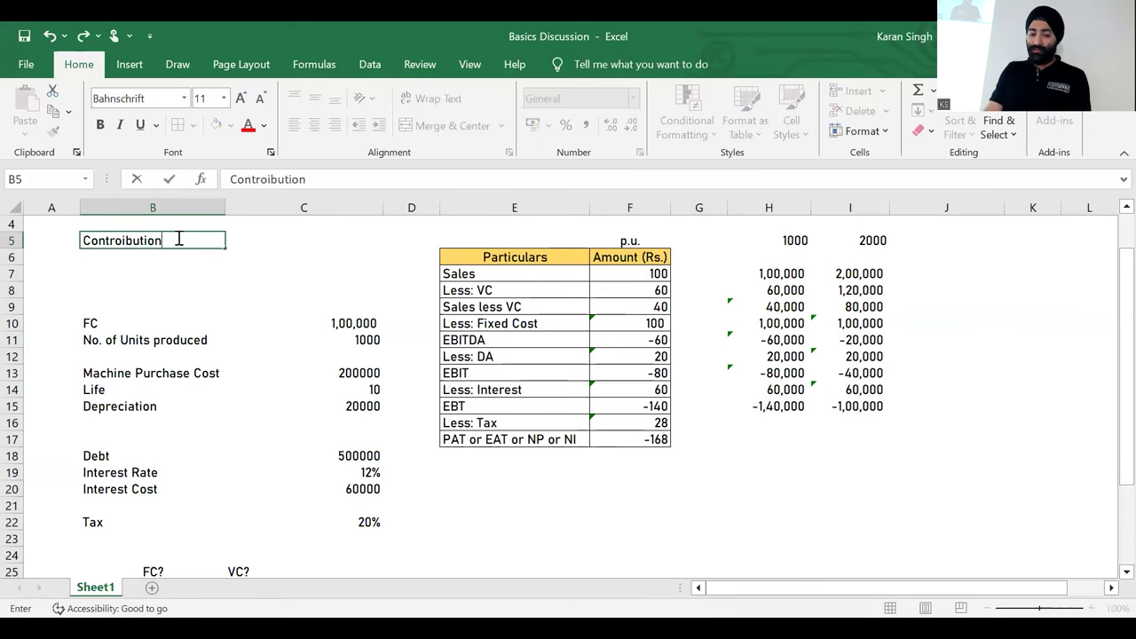
key("Return")
double_click(178, 238)
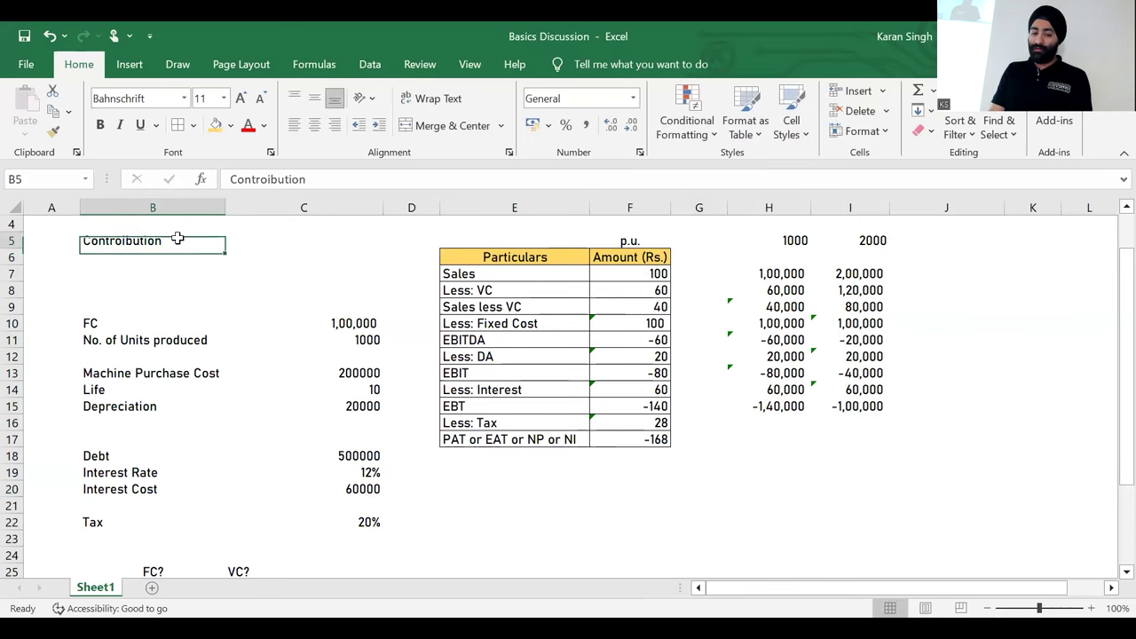
key("Home")
key("Right")
key("Right")
key("Right")
key("Right")
key("Delete")
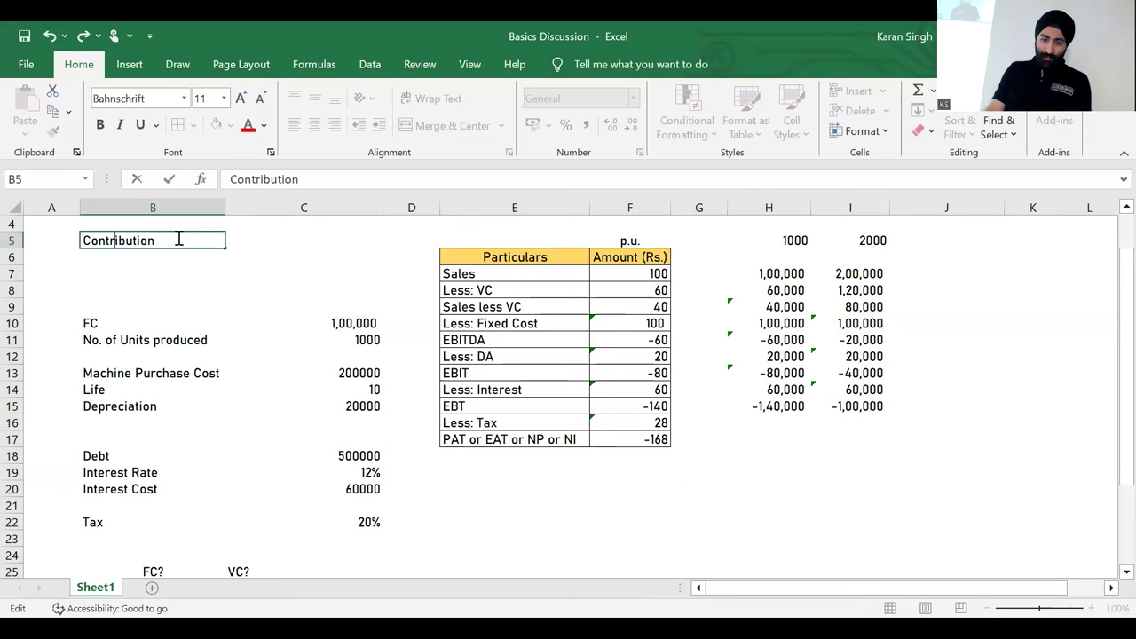
key("Return")
Step: Add "FC vs VC" in B6 and "Leverage" in B7 below the Contribution label
type("FC vs ")
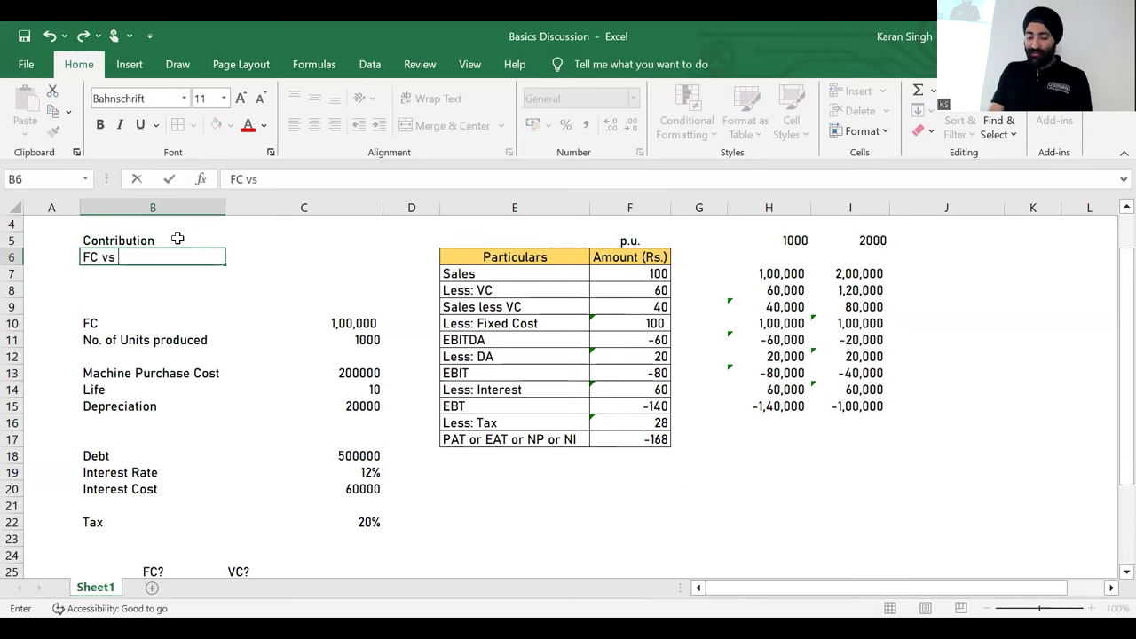
type("VC")
key("Return")
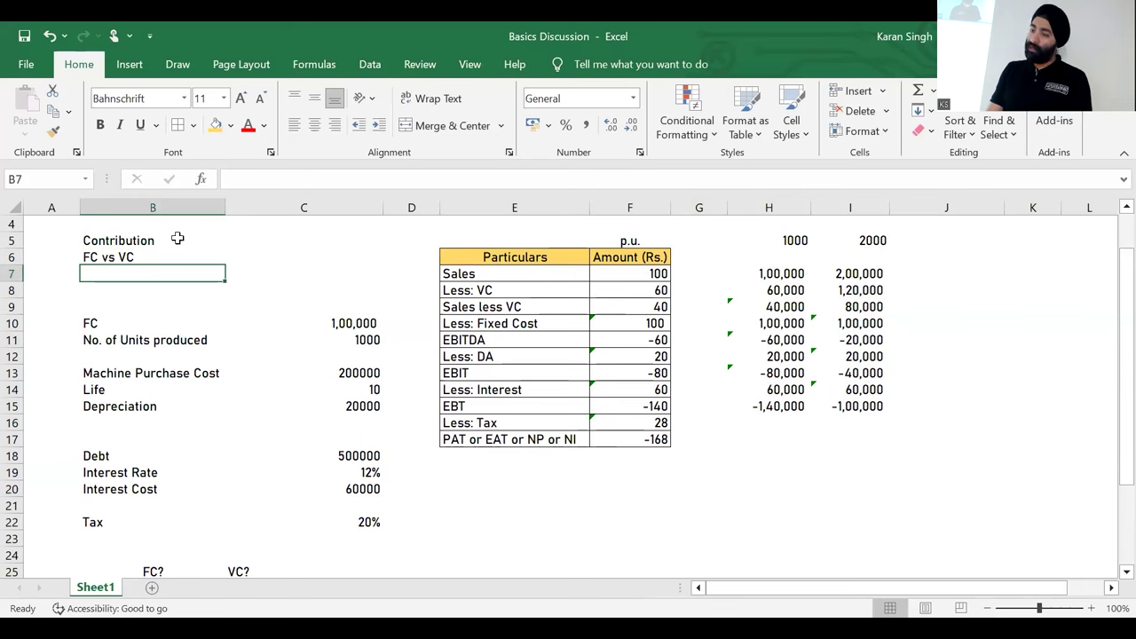
type("Leverage")
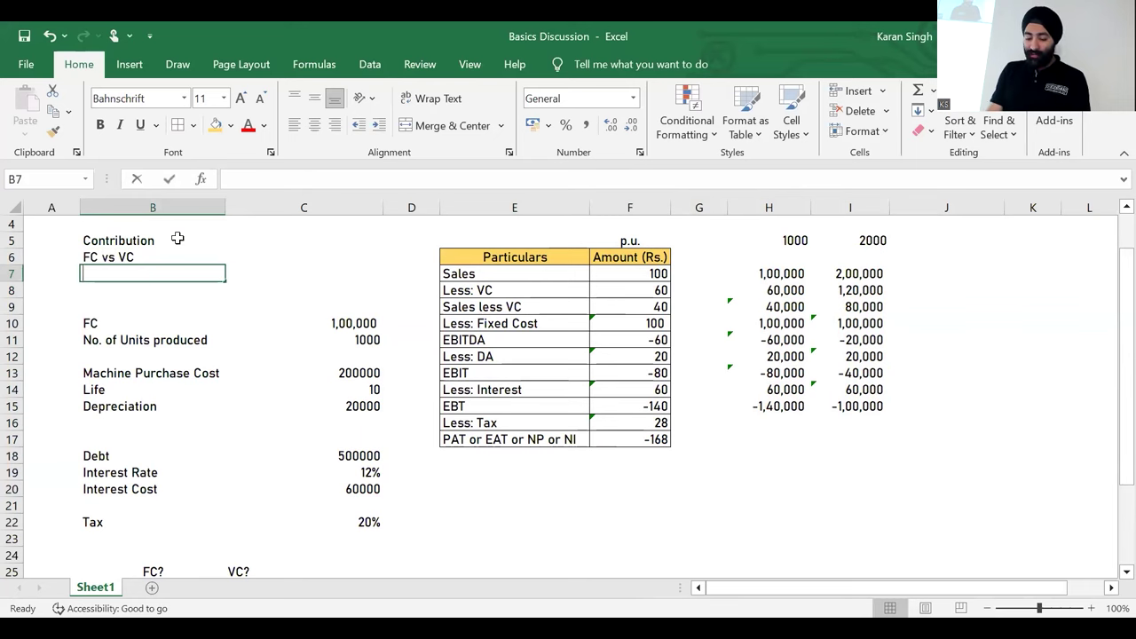
key("Return")
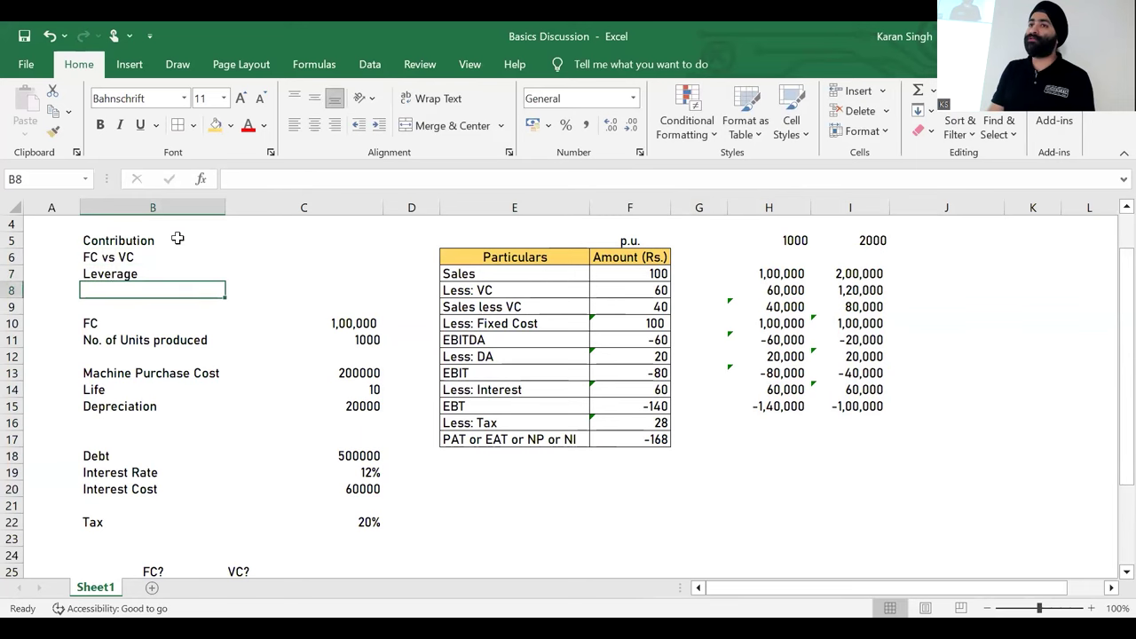
Step: Add "Growth Rate" in B8 as the last entry of the topic list
type("Growtrh")
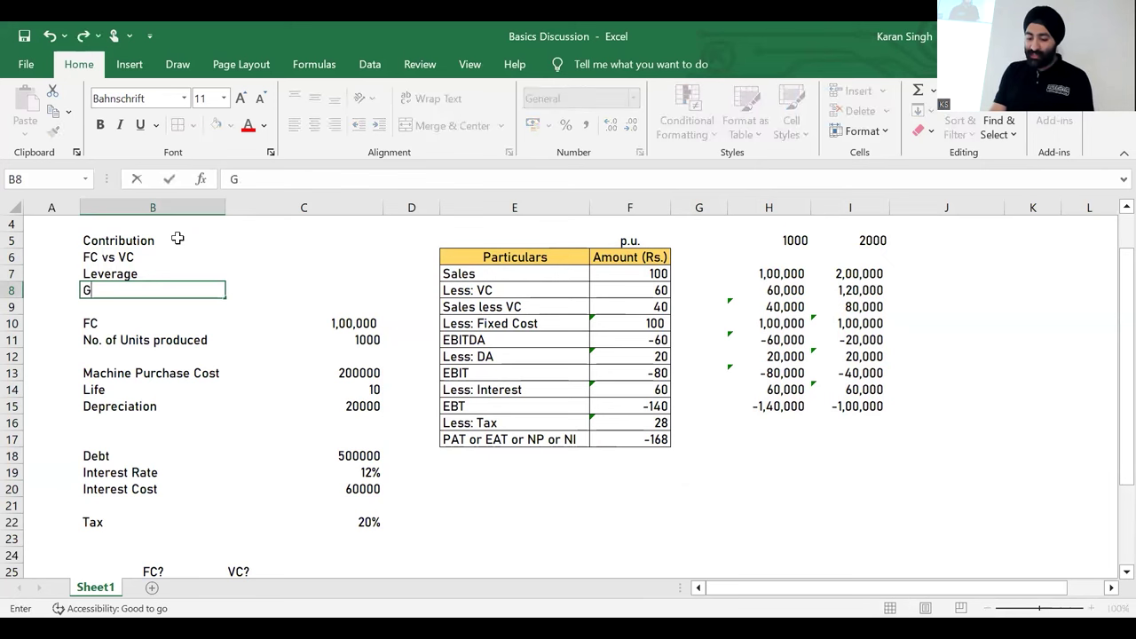
key("BackSpace")
key("BackSpace")
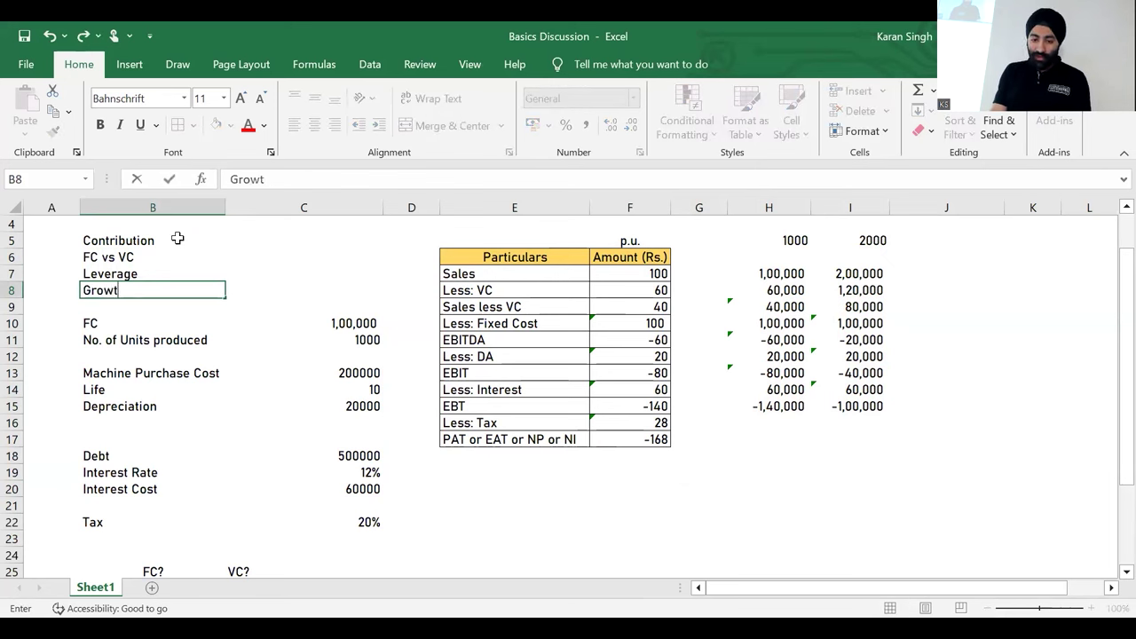
type("h Rate")
key("Return")
Step: Review the topic list in B5:B8, the Less: Fixed Cost row and the Sales less VC amount in column H
key("Up")
key("Up")
left_click(178, 238)
key("shift+Down")
key("shift+Down")
key("shift+Down")
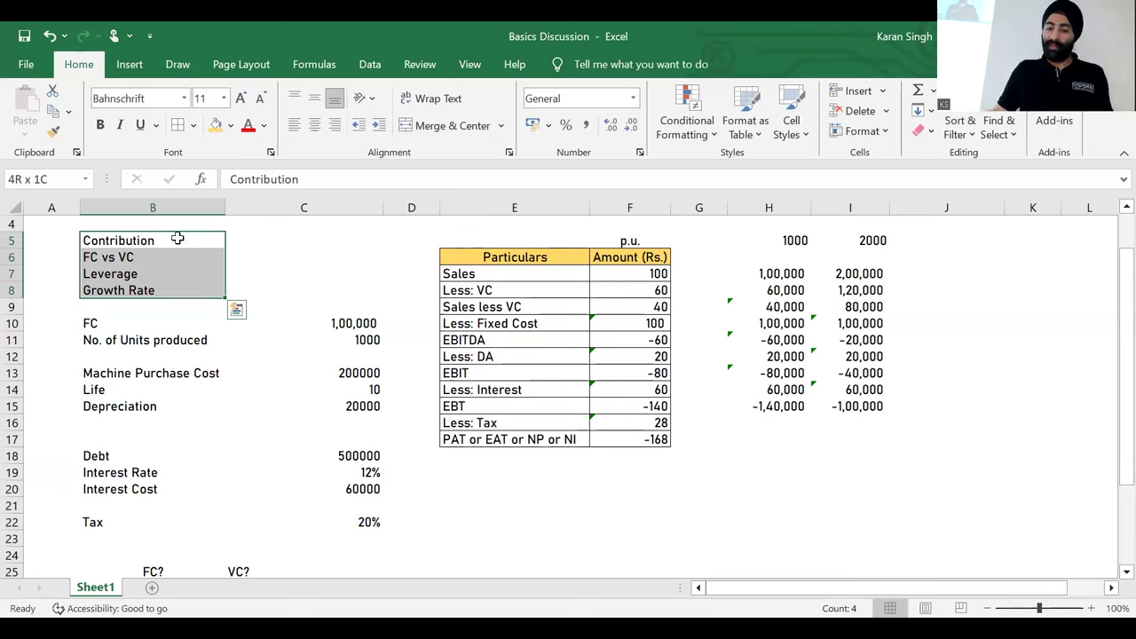
left_click(177, 237)
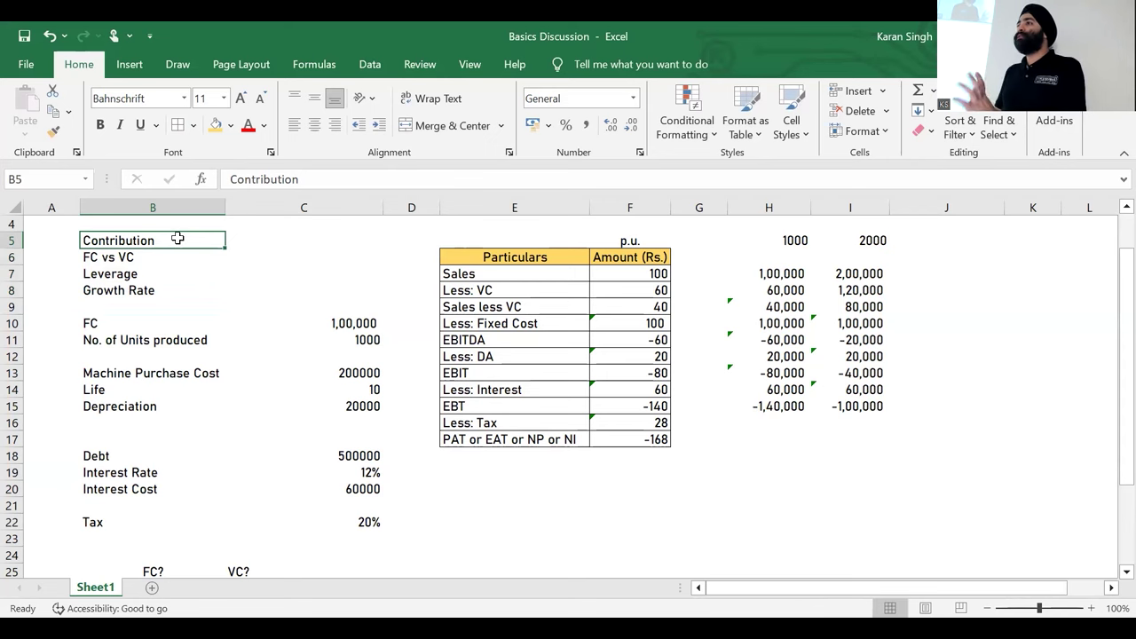
left_click_drag(150, 258, 152, 294)
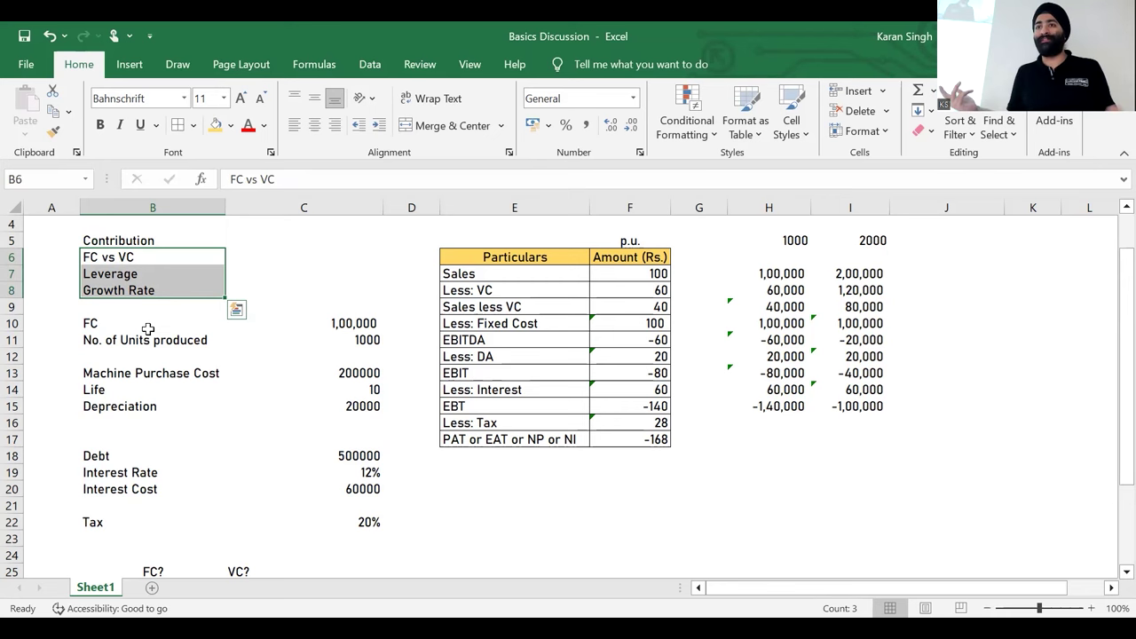
left_click(465, 330)
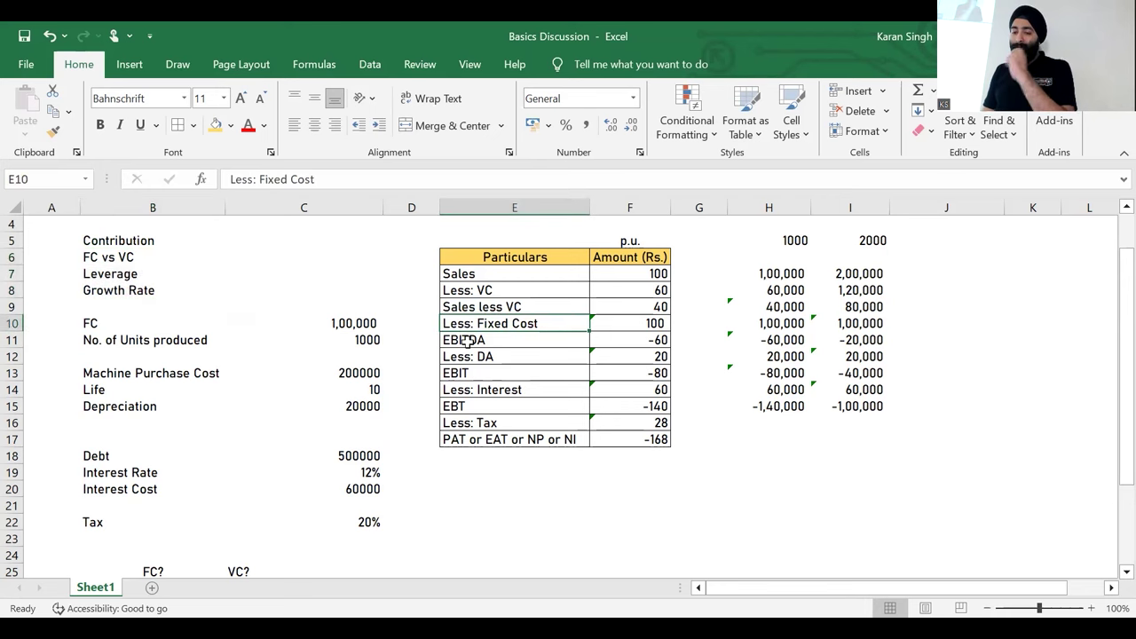
left_click(775, 306)
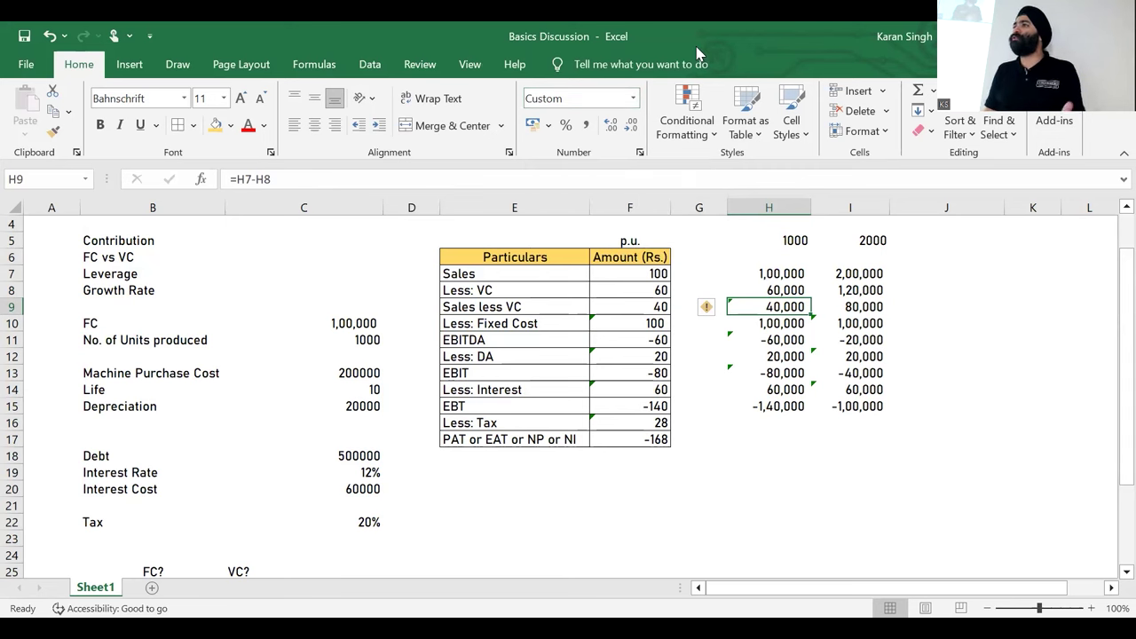
left_click(767, 258)
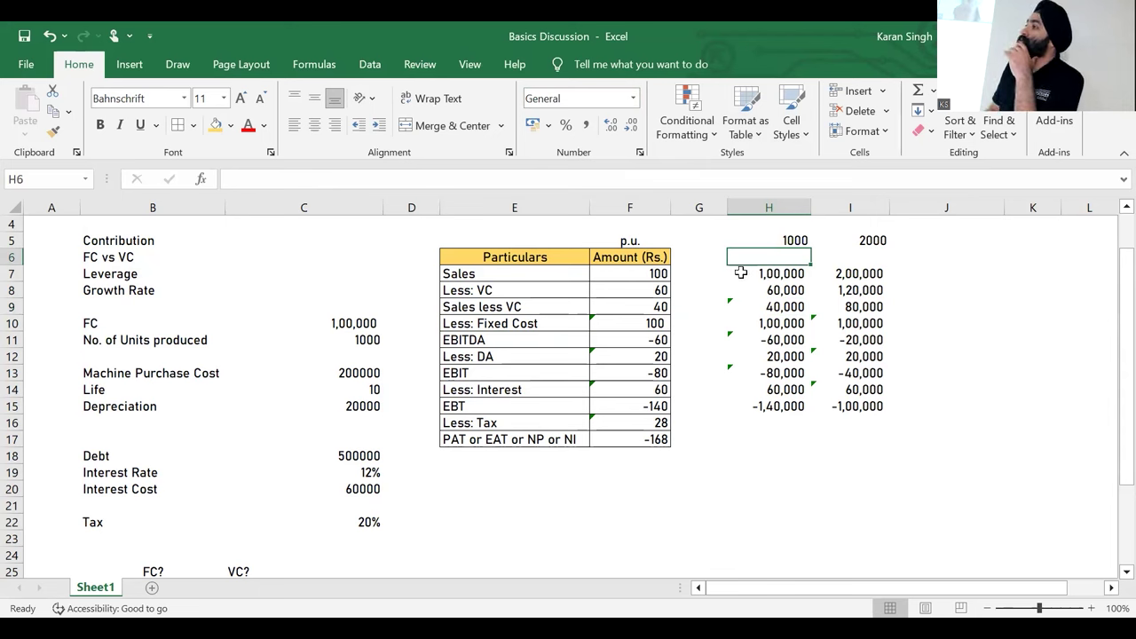
Step: Clear the unit quantities in H5 and I5 and the Fixed Cost, DA and Interest amounts in columns H and I
left_click(780, 238)
key("Delete")
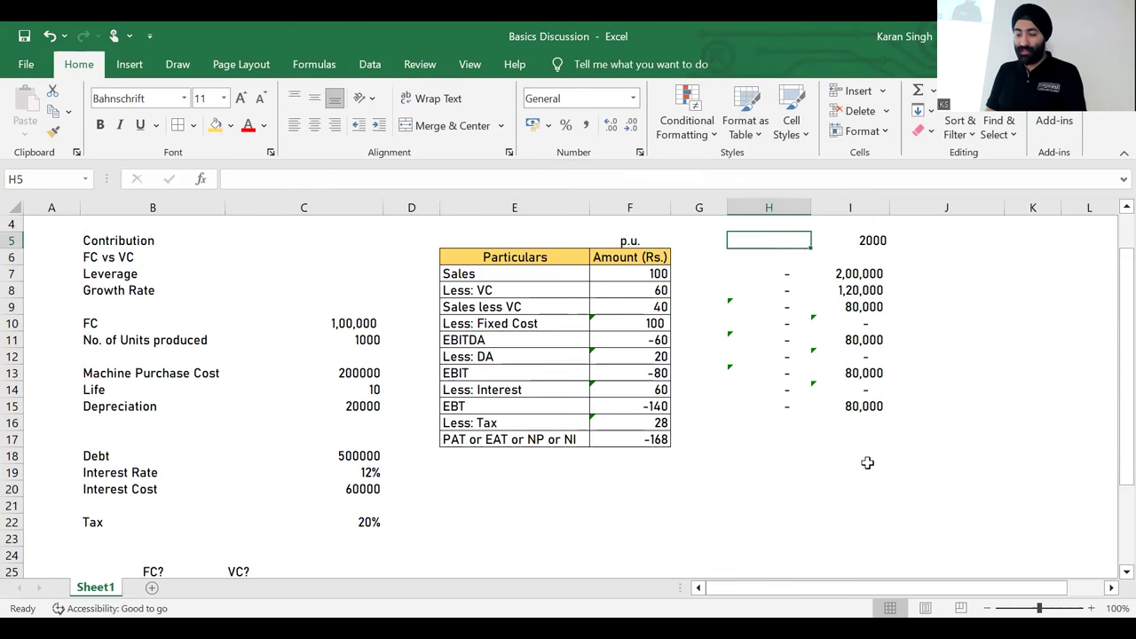
key("ctrl+z")
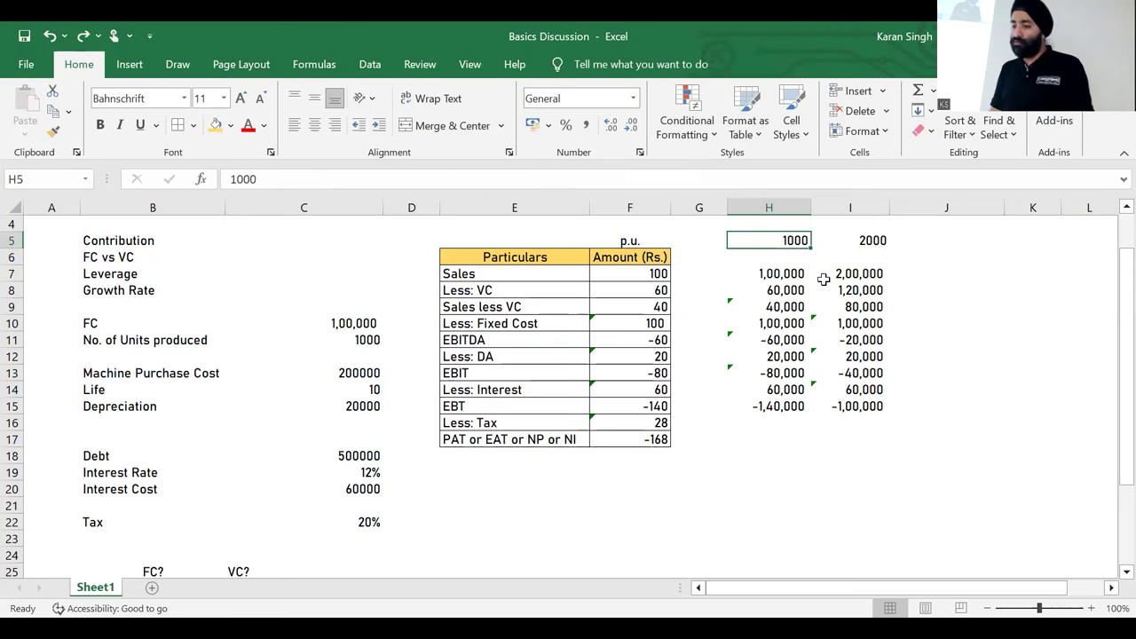
key("Delete")
left_click(850, 240)
key("Delete")
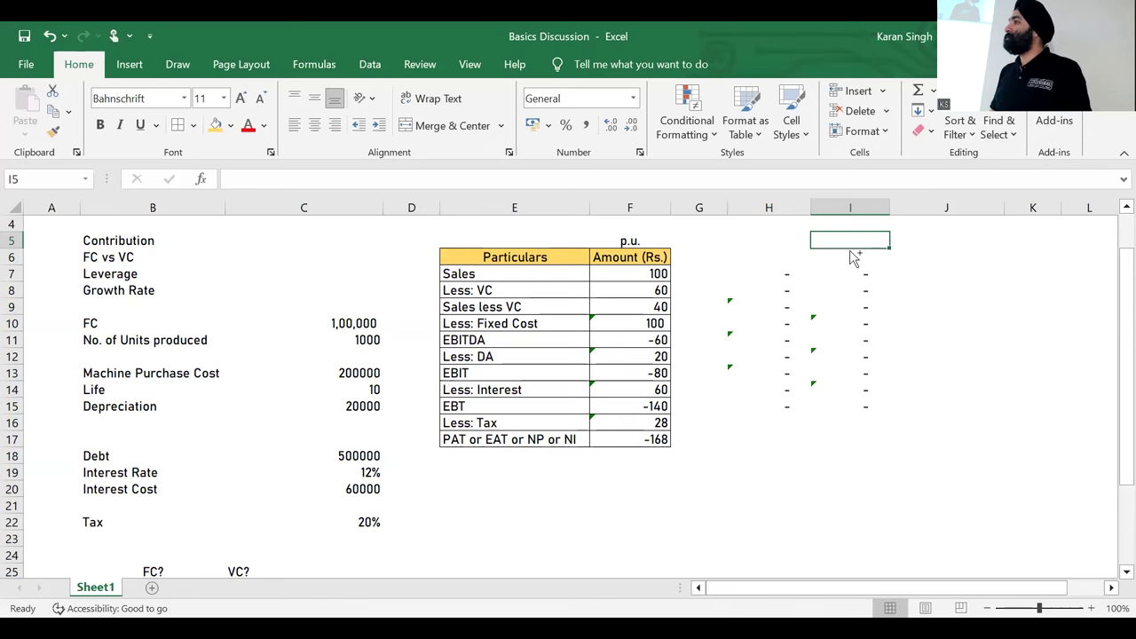
key("ctrl+z")
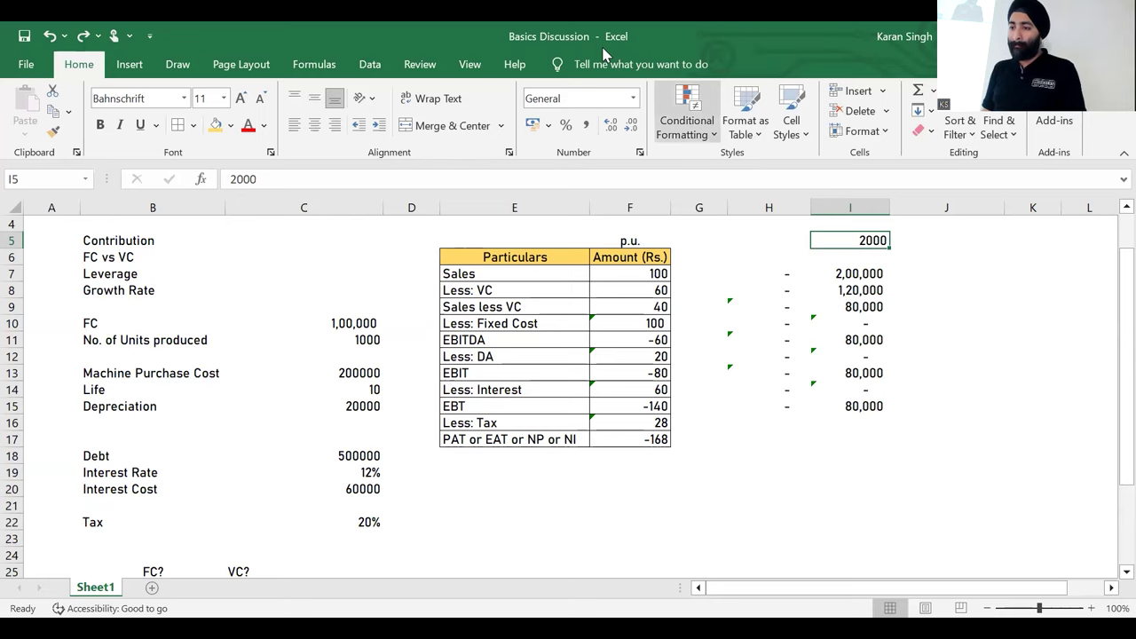
key("ctrl+z")
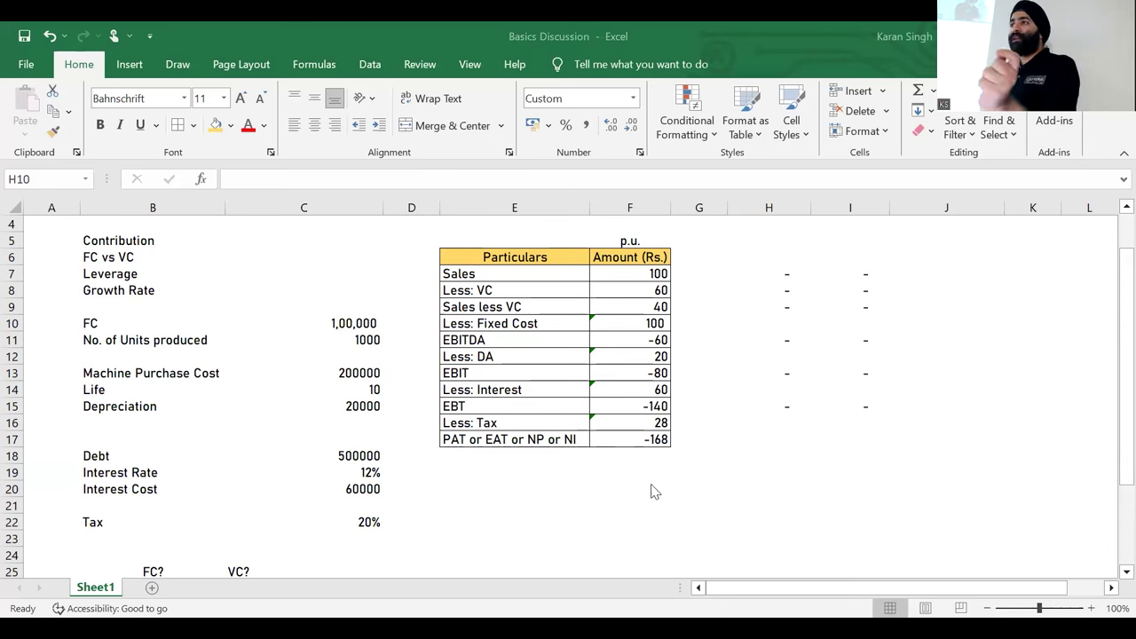
Step: Relabel the FC entry in B10 as "Rent p.a." and highlight B10:C10 with the gold fill colour
left_click(123, 327)
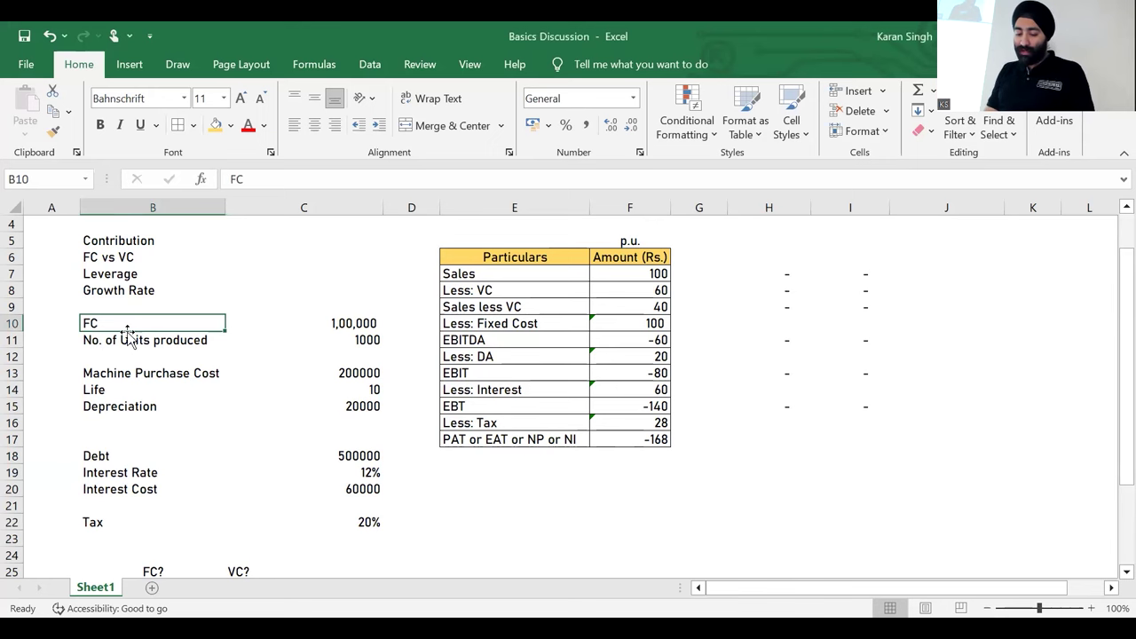
type("Rent")
key("ctrl+Return")
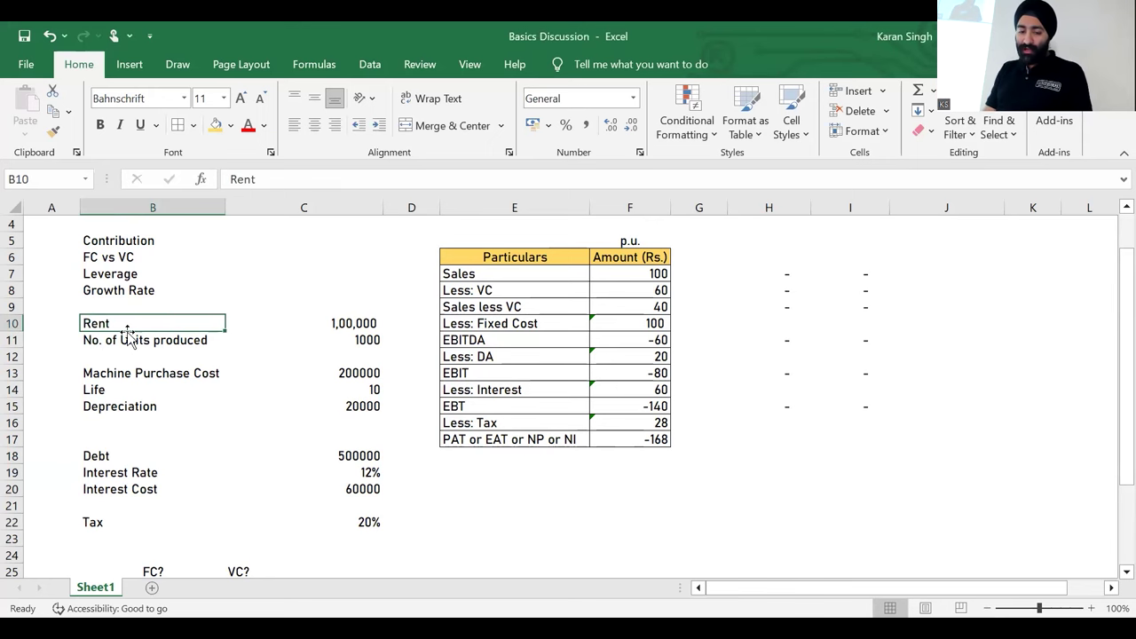
key("F2")
type("p.a.")
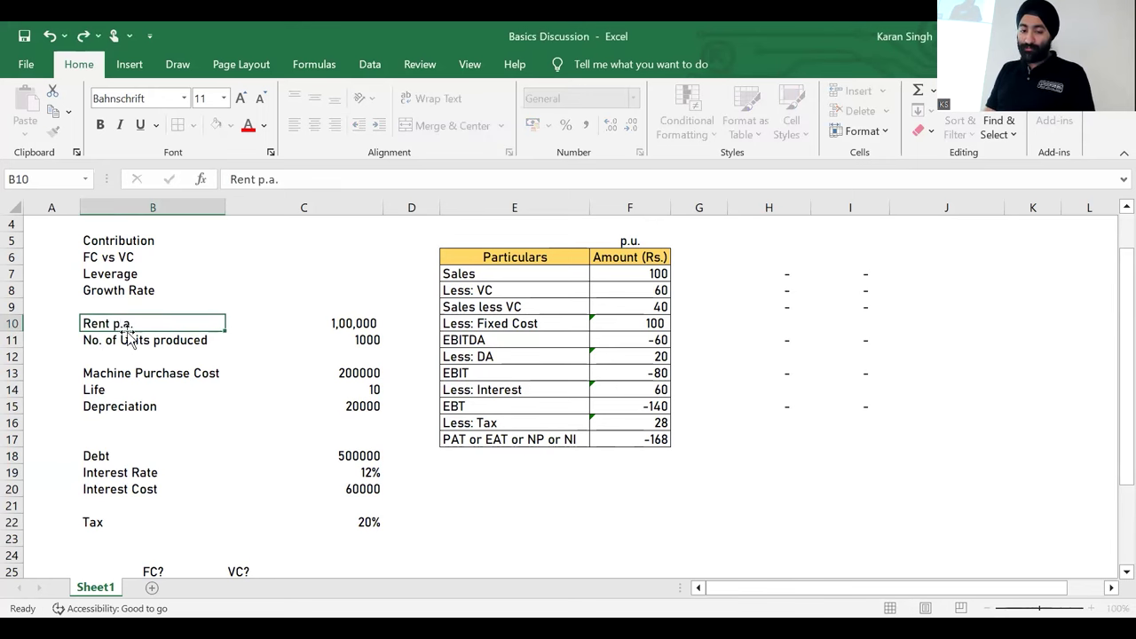
key("ctrl+Return")
key("shift+Right")
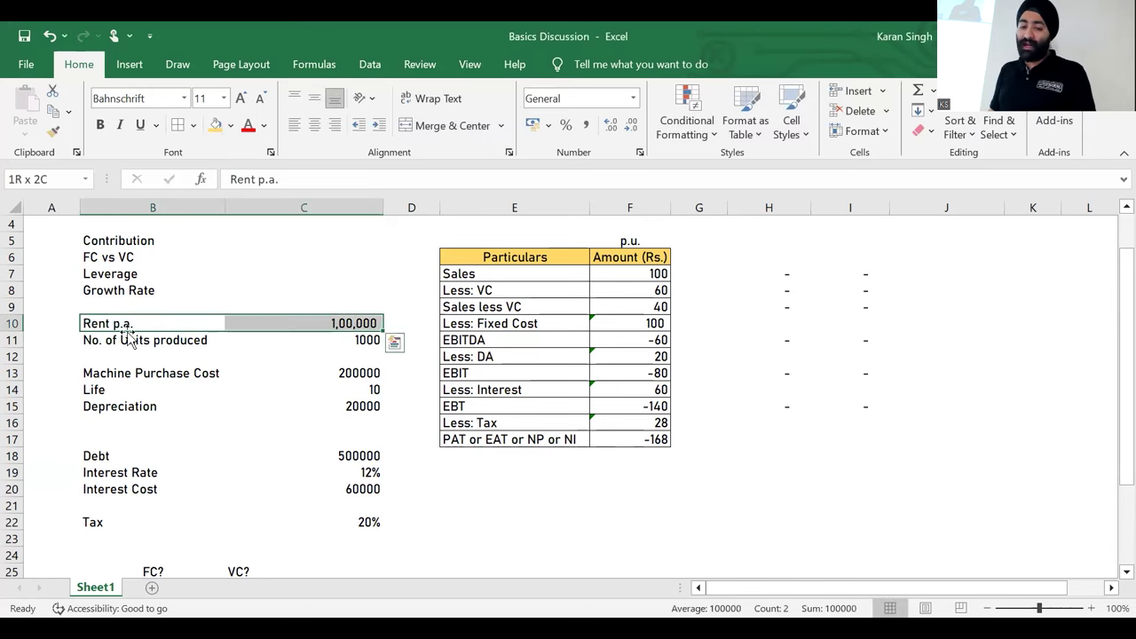
left_click(215, 125)
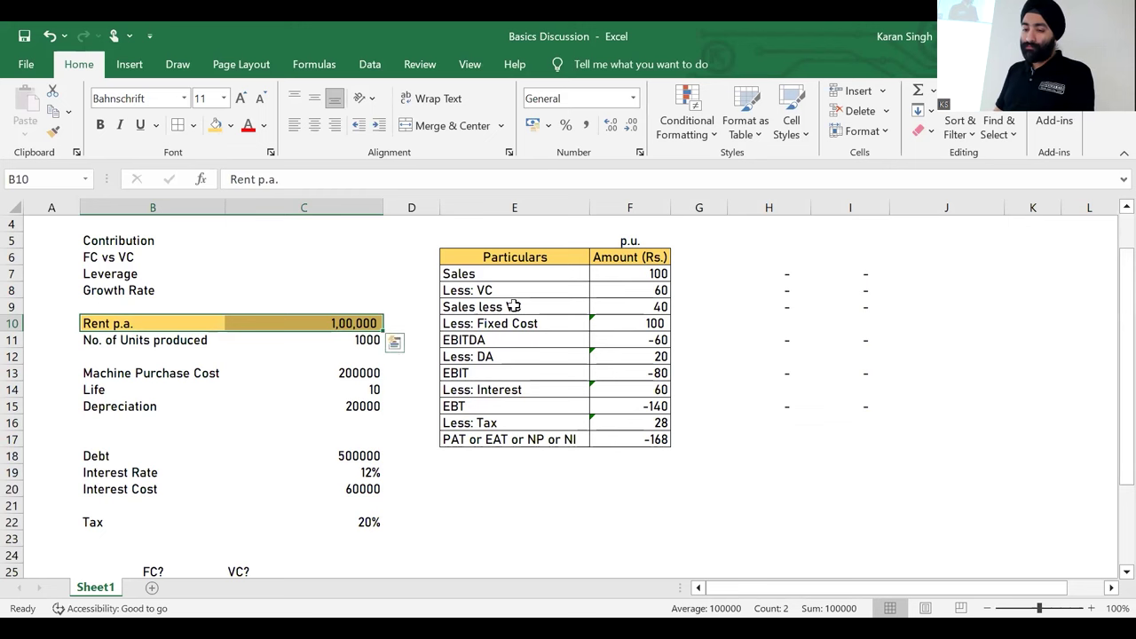
Step: Enter 1000 as the unit quantity in H5
left_click(748, 249)
type("1000")
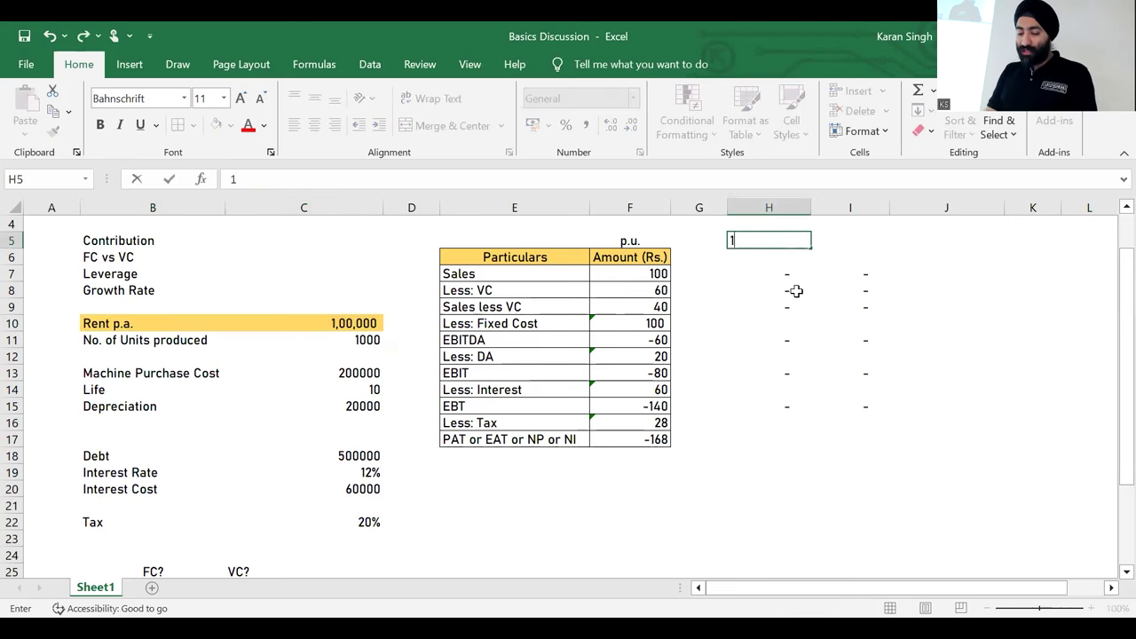
key("Return")
Step: Clear the calculated amounts in H7:I15, from the Sales row down to the EBT row
key("Down")
key("shift+Down")
key("shift+Down")
key("shift+Down")
key("shift+Down")
key("shift+Down")
key("shift+Down")
key("shift+Down")
key("shift+Down")
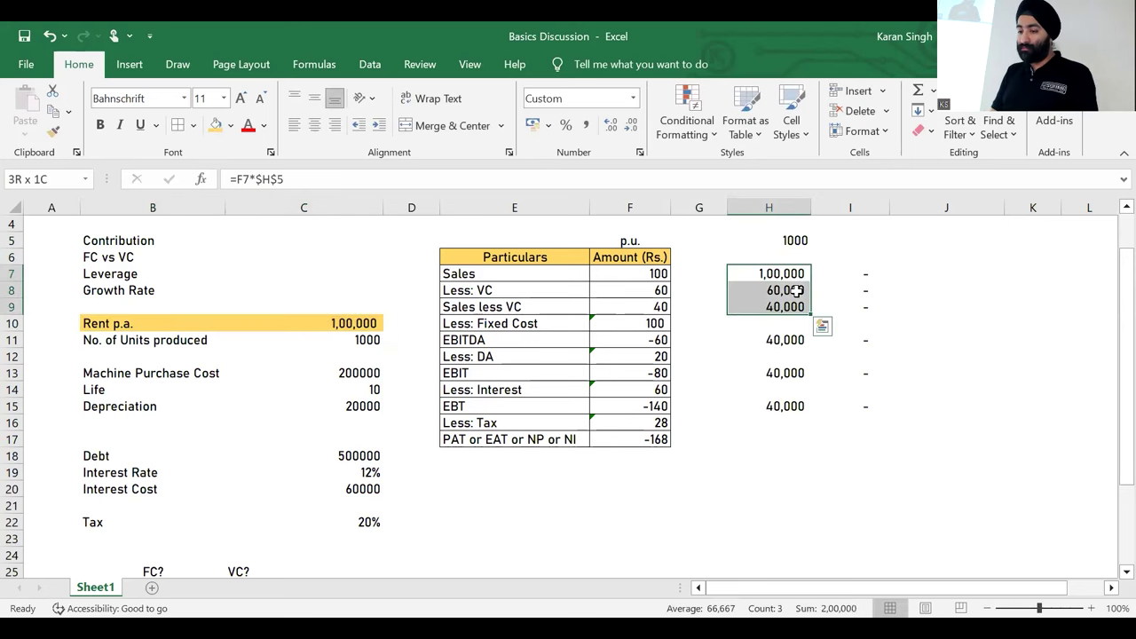
key("shift+Right")
key("Delete")
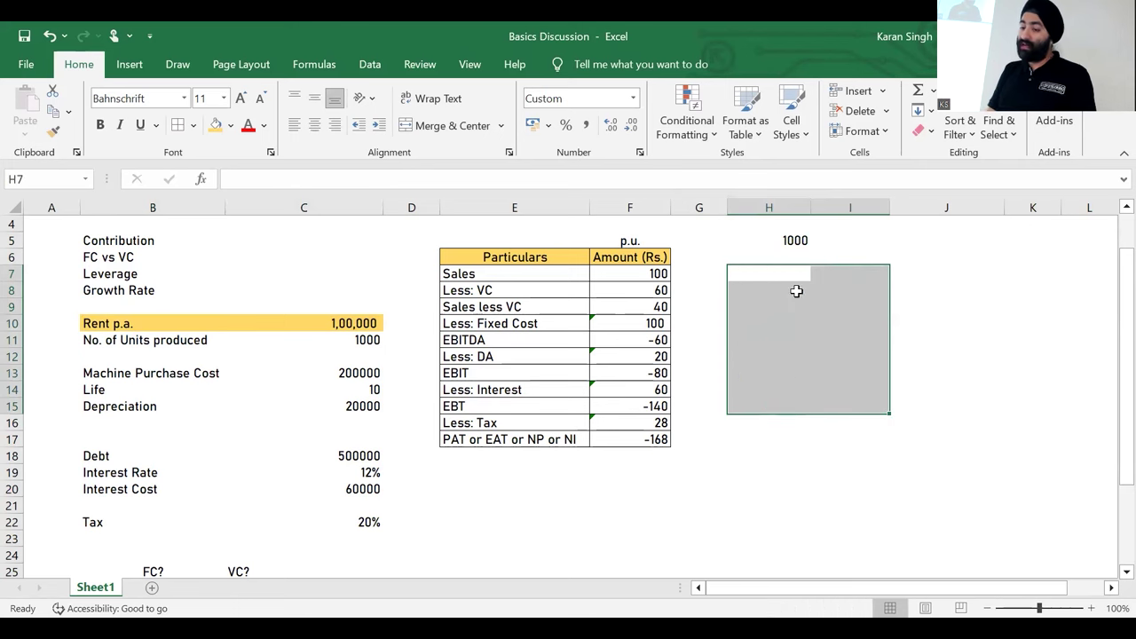
left_click(796, 291)
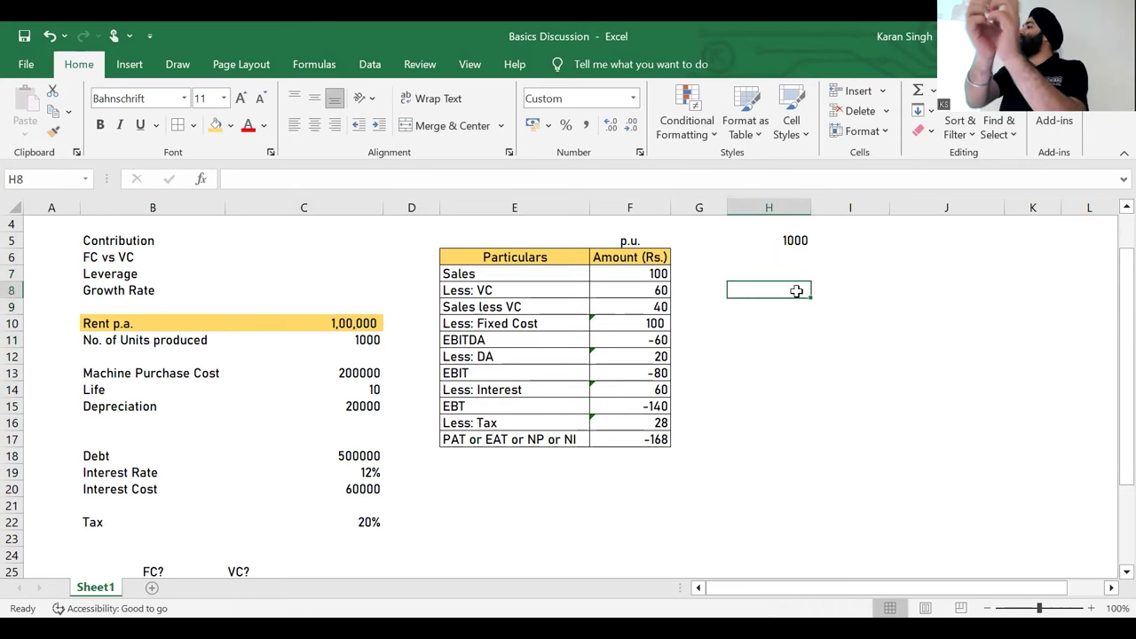
Step: Clear the per-unit amounts in F10:F17, from Less: Fixed Cost down to PAT, keeping Sales, VC and Sales less VC
key("Left")
key("Left")
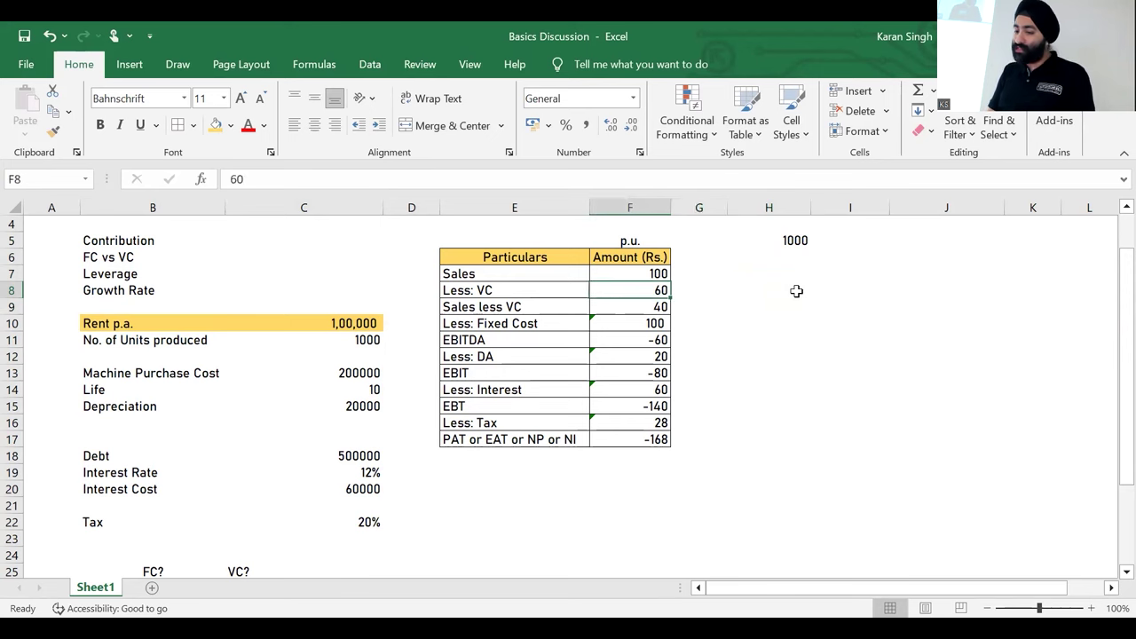
key("Down")
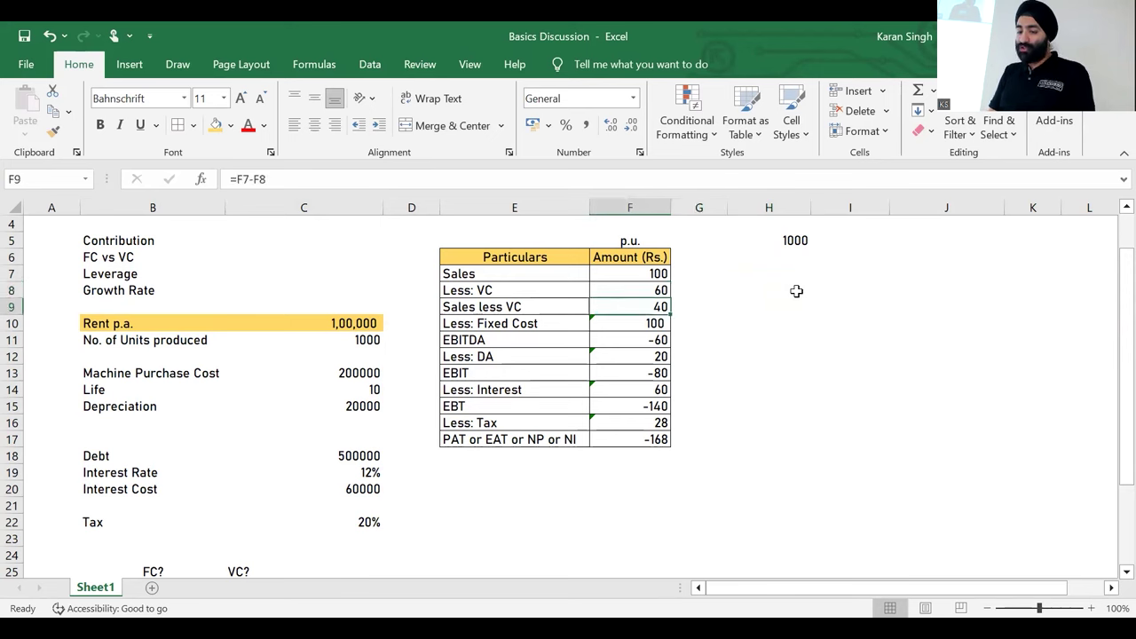
key("Up")
key("Up")
key("Down")
key("Down")
key("Down")
key("Down")
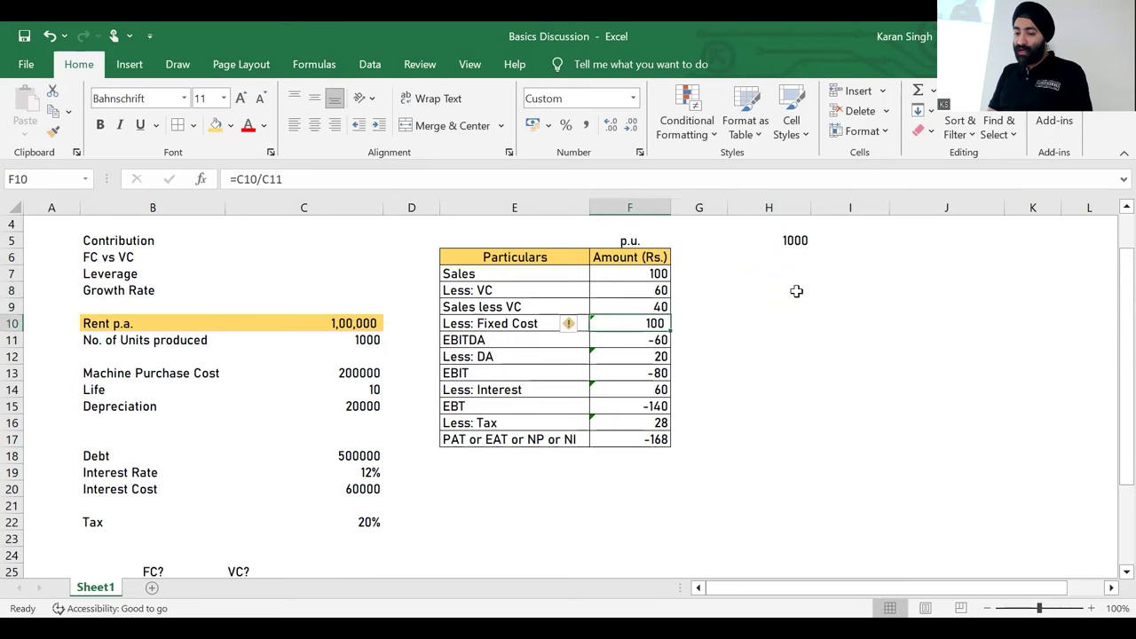
key("ctrl+shift+Down")
key("Delete")
key("Down")
key("Up")
key("Up")
key("Up")
key("Down")
key("Delete")
key("Down")
key("Up")
key("Up")
key("Up")
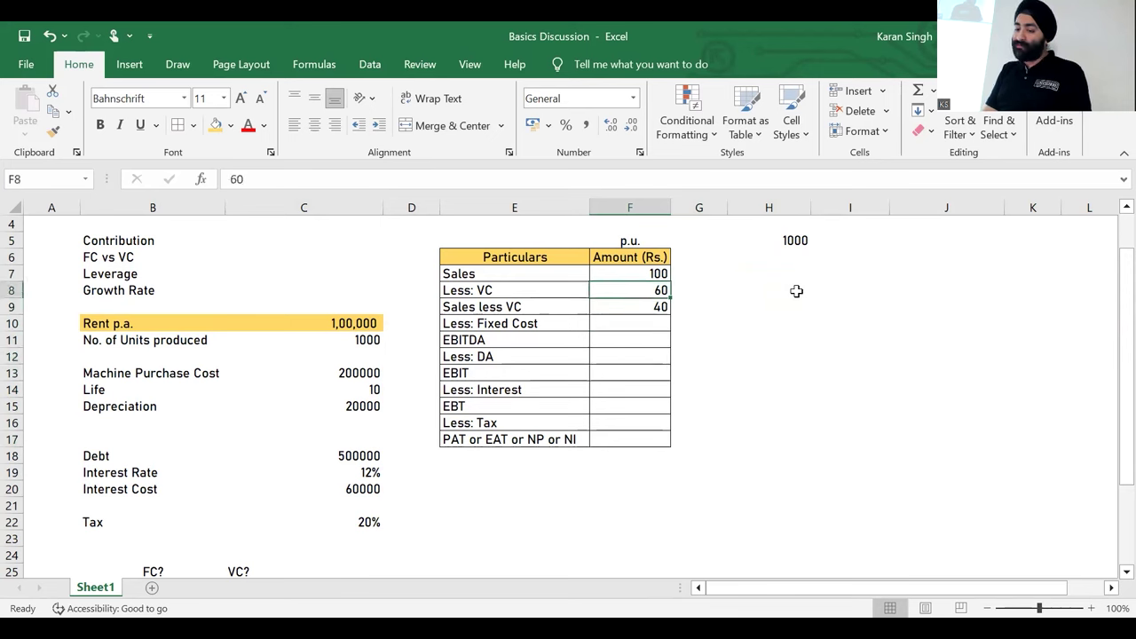
Step: Clear the per-unit Sales less VC amount in F9
key("Up")
key("Down")
key("Down")
key("Delete")
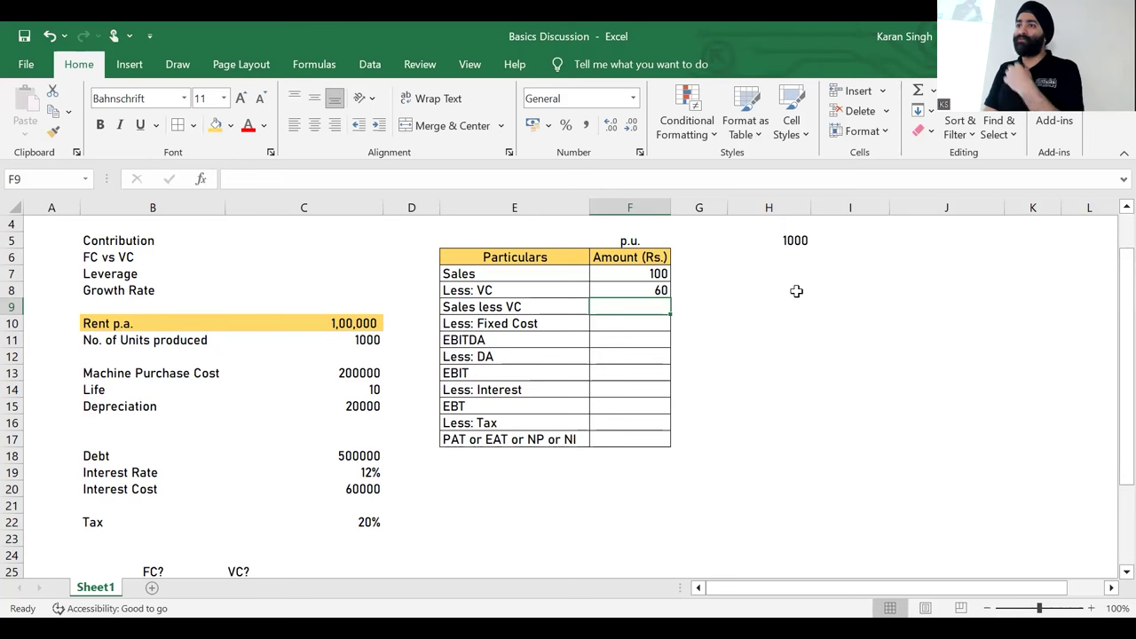
Step: Calculate total VC in H8 with =F8*$H$5 and copy the formula to H7 for Sales
key("Up")
key("Up")
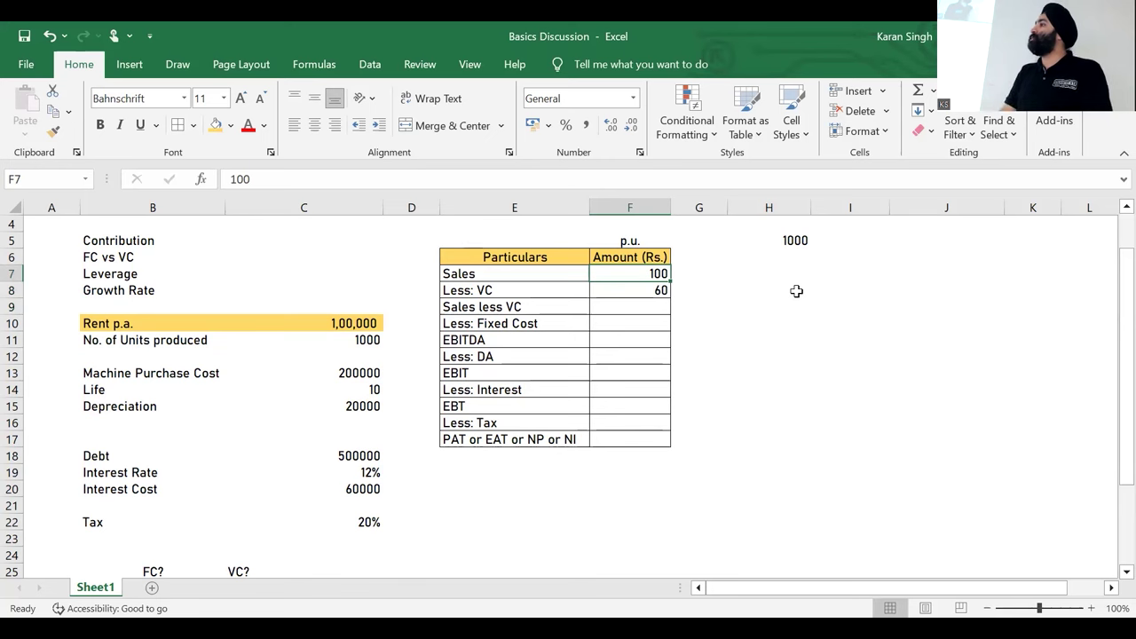
key("Right")
key("Right")
key("Right")
key("Left")
key("Down")
type("=")
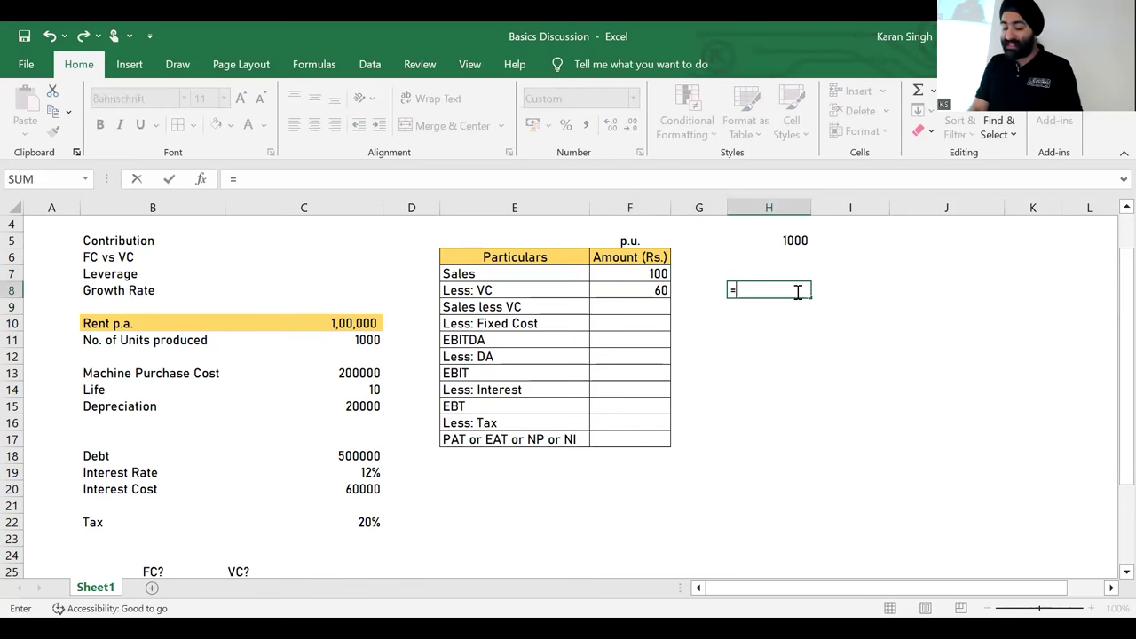
key("Left")
key("Left")
type("*")
key("Up")
key("Up")
key("Up")
key("F4")
key("Return")
key("Up")
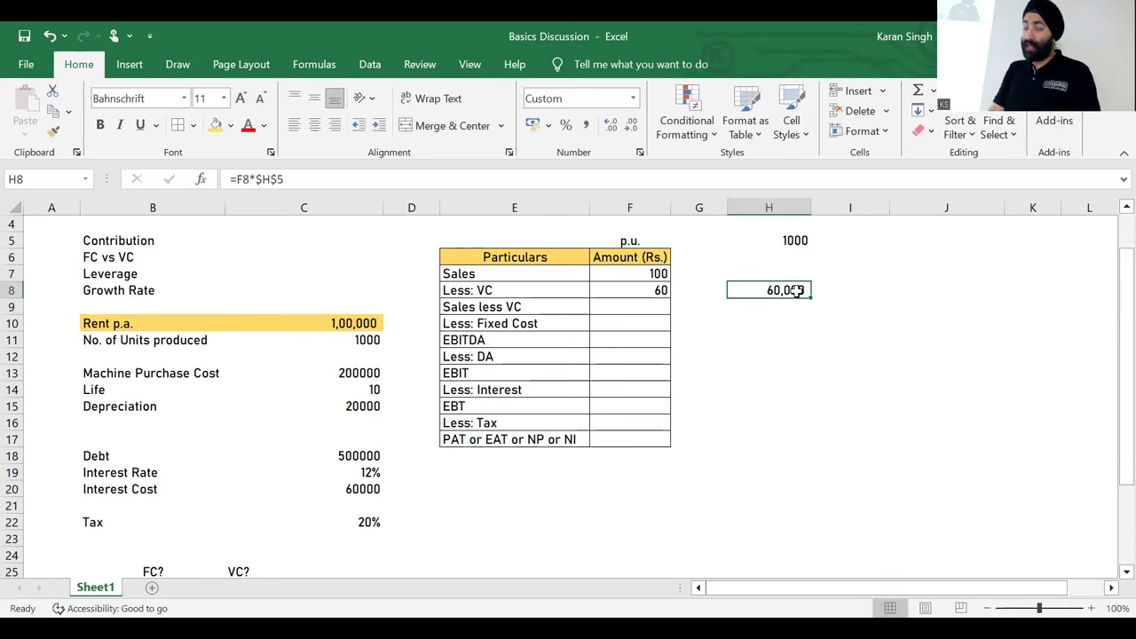
key("ctrl+c")
key("Up")
key("Return")
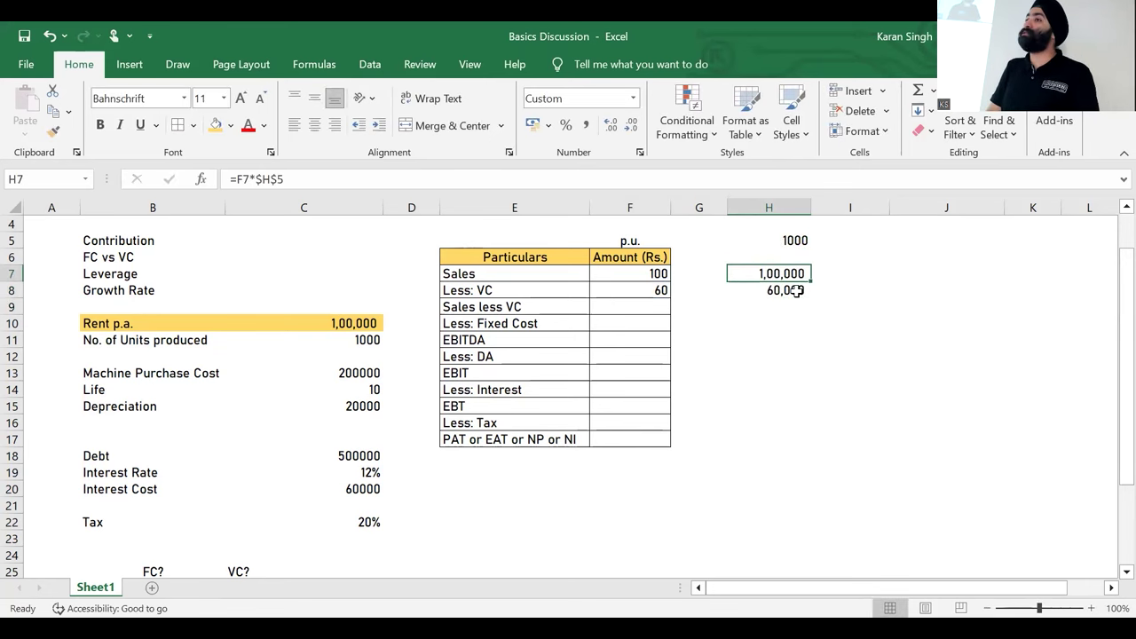
Step: Calculate Sales less VC in H9 with =H7-H8
key("Down")
key("Down")
type("=")
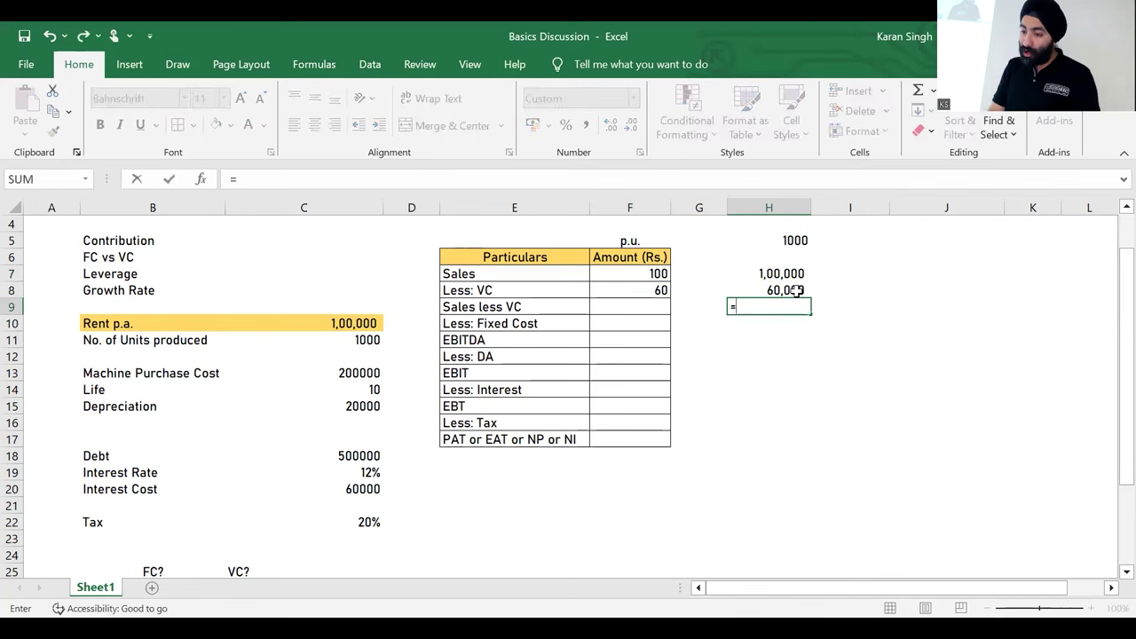
key("Up")
key("Up")
type("-")
key("Up")
key("Return")
key("Up")
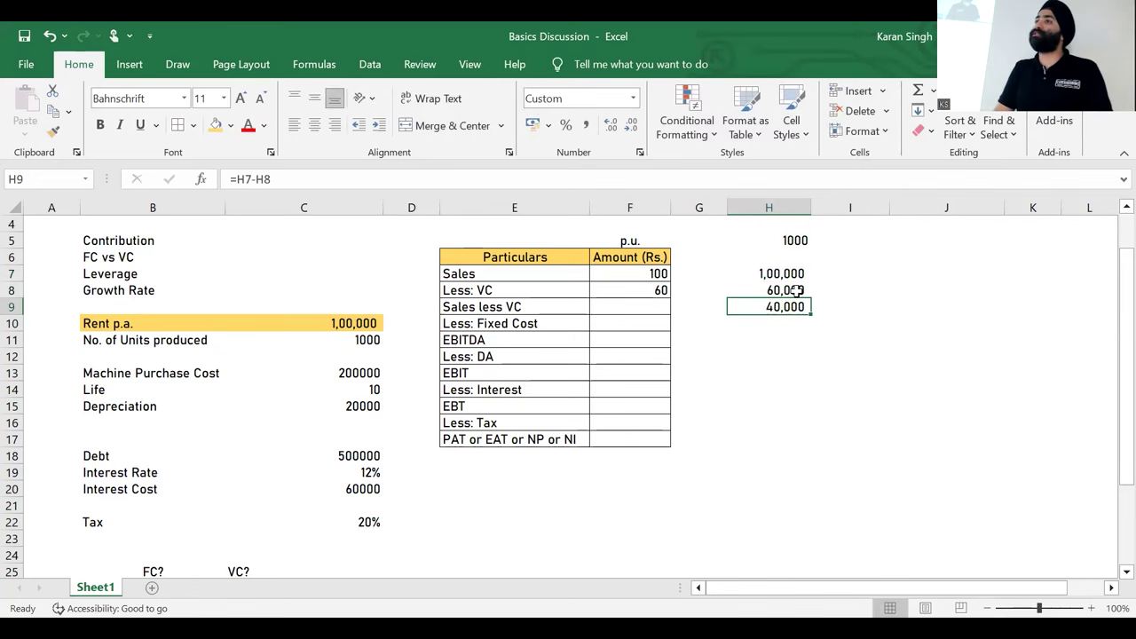
Step: Clear the Sales, VC and Sales less VC totals in H7:H9
key("Down")
key("Up")
key("Up")
key("Up")
key("shift+Down")
key("shift+Down")
key("Delete")
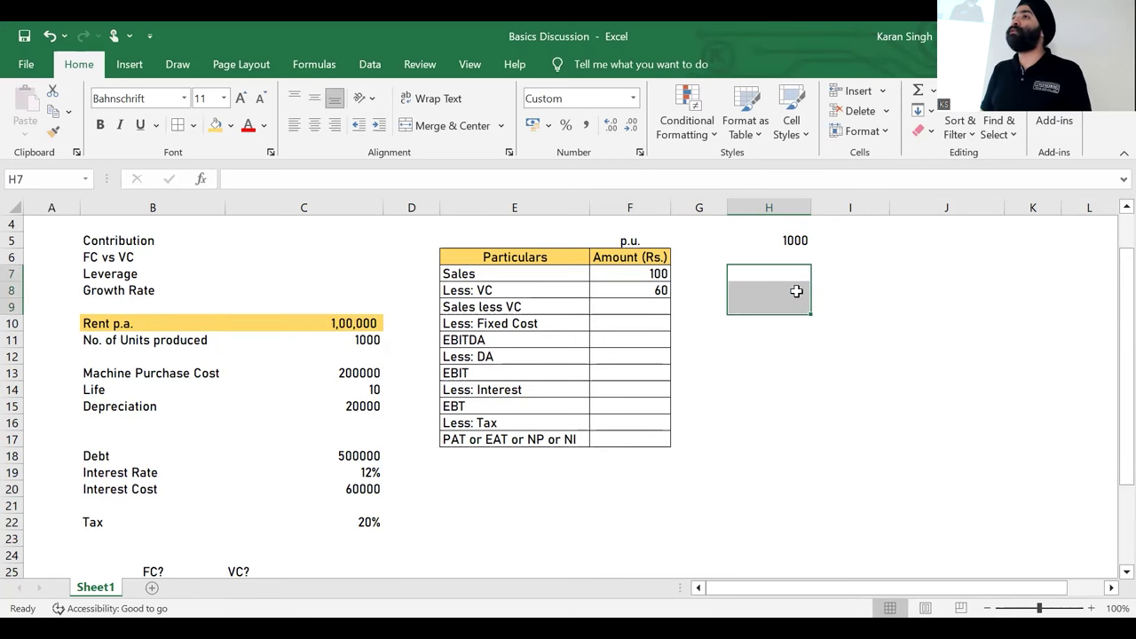
Step: Enter the fixed cost in H10 as the negative of the annual rent in C10
key("Down")
key("Down")
key("Down")
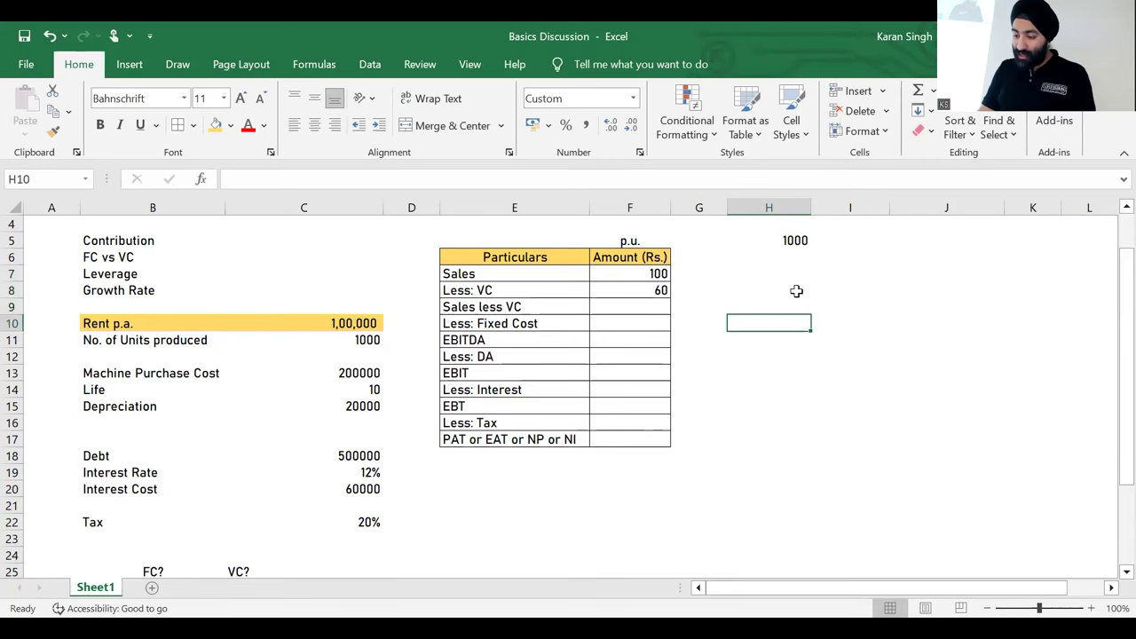
type("-")
left_click(336, 322)
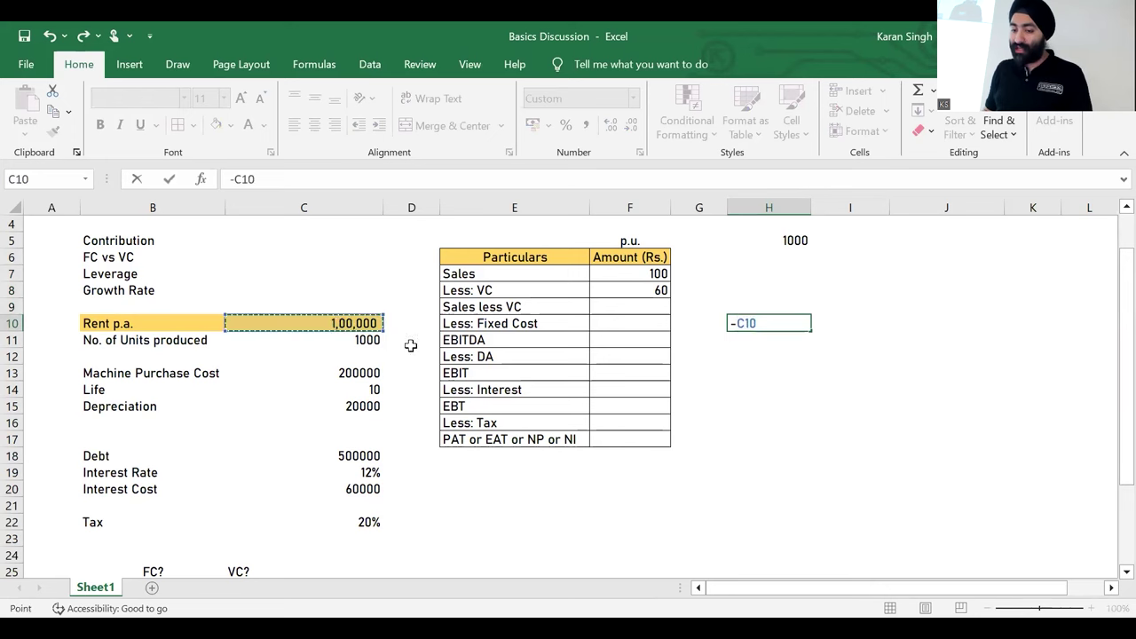
key("Return")
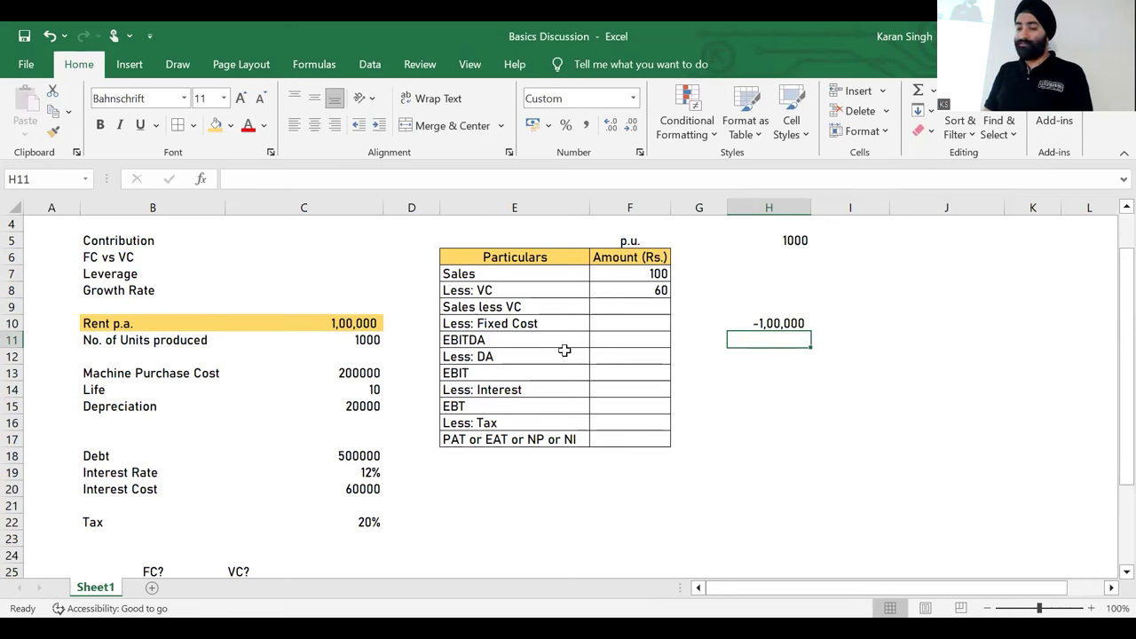
Step: Enter the total variable cost in H8 as a negative amount with =-F8*H5
left_click(775, 287)
key("Up")
key("Up")
key("Up")
key("Down")
key("Down")
key("Down")
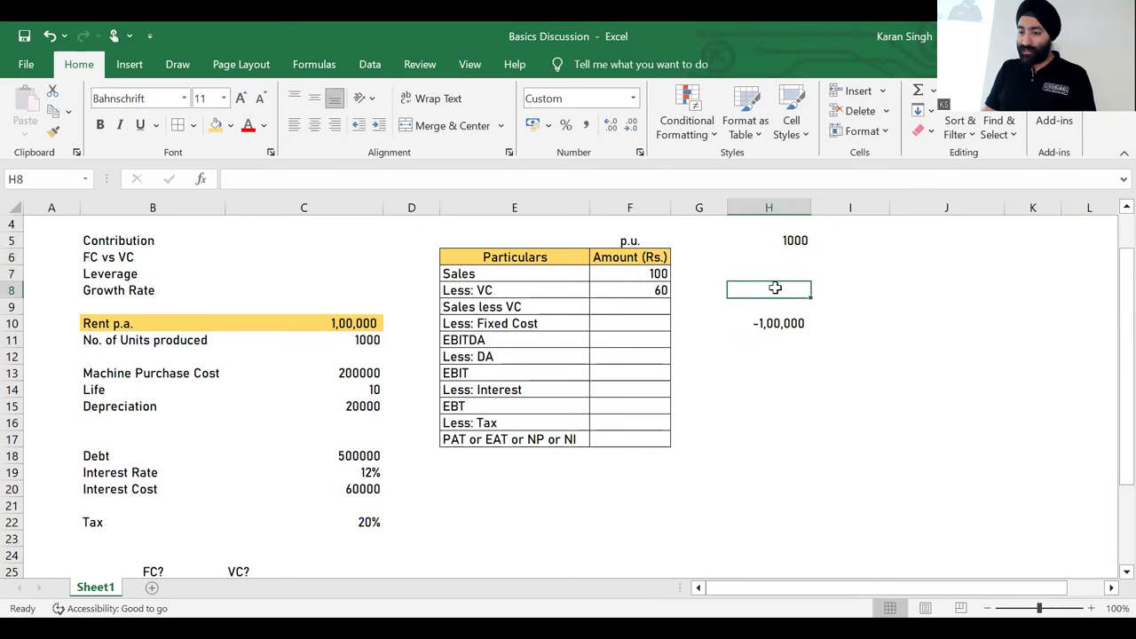
type("=-")
key("Left")
key("Left")
type("*")
key("Up")
key("Up")
key("Up")
key("Return")
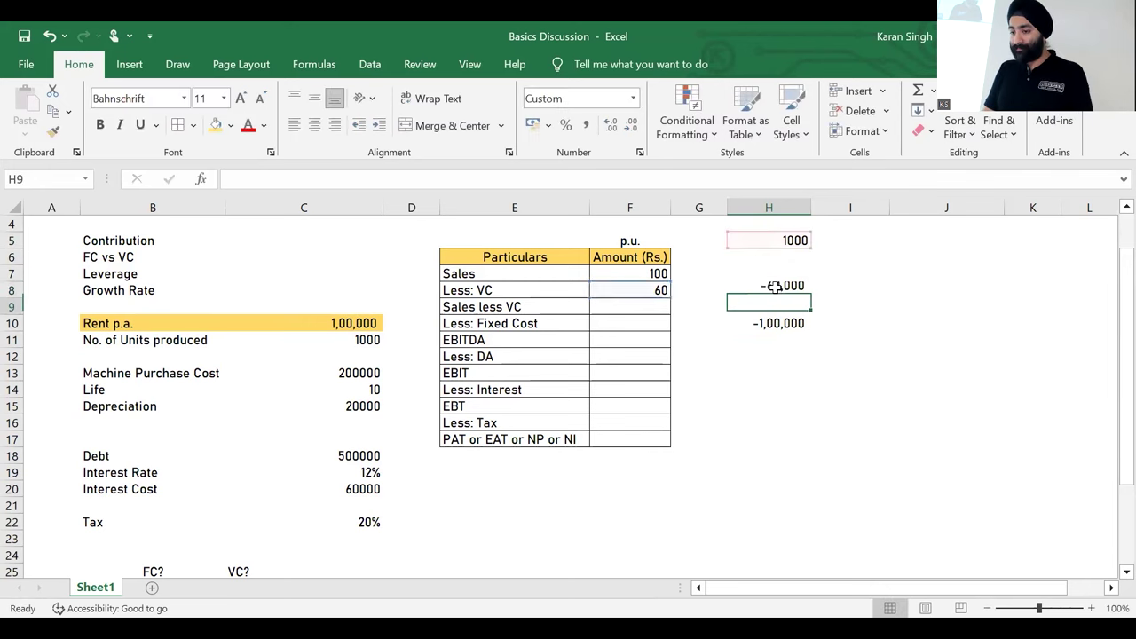
key("Up")
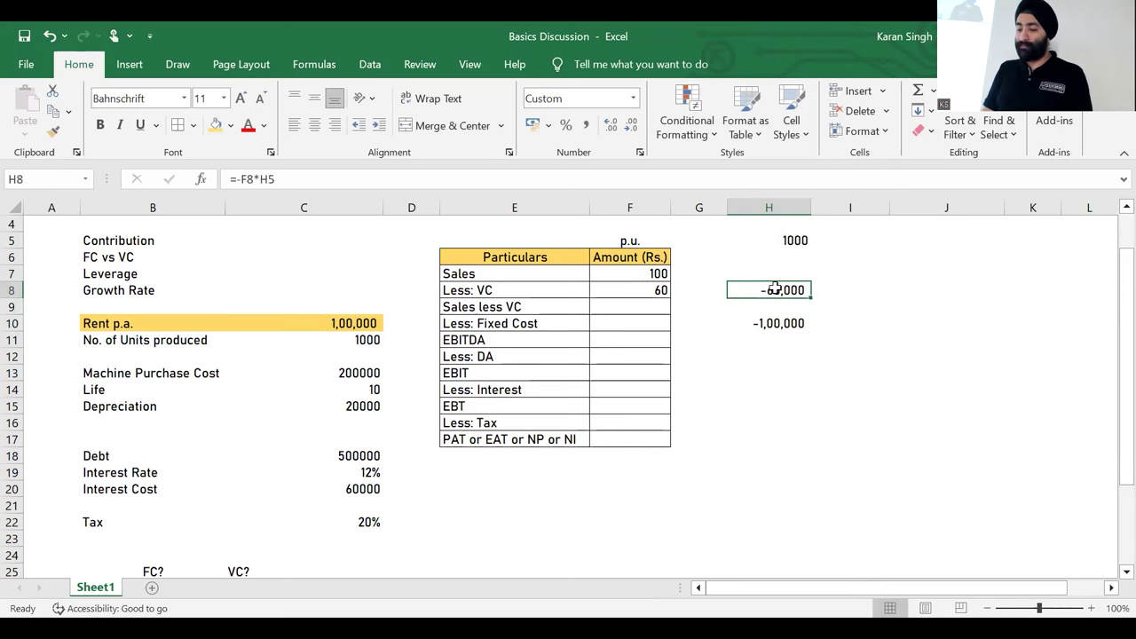
Step: Change the VC formula in H8 to =F8*$H$5, making it positive with a fixed reference to the unit quantity
double_click(775, 289)
key("Left")
key("Left")
key("Left")
key("BackSpace")
key("Return")
key("Up")
double_click(774, 289)
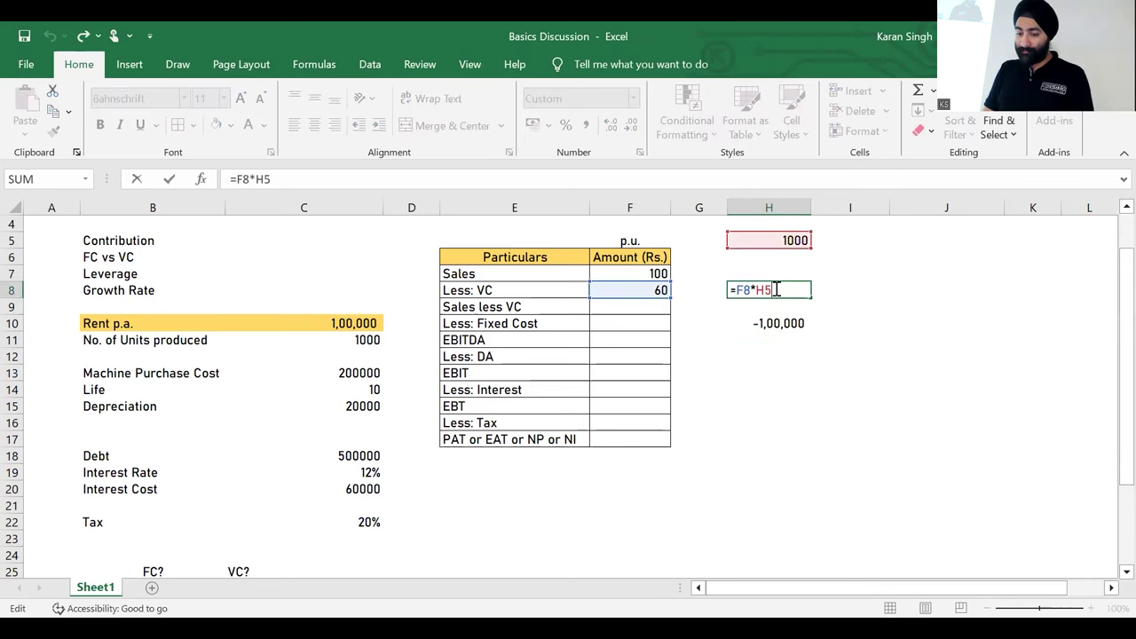
key("F4")
key("Return")
key("Up")
Step: Copy the VC formula from H8 to the Sales row in H7
key("ctrl+c")
key("Up")
key("Return")
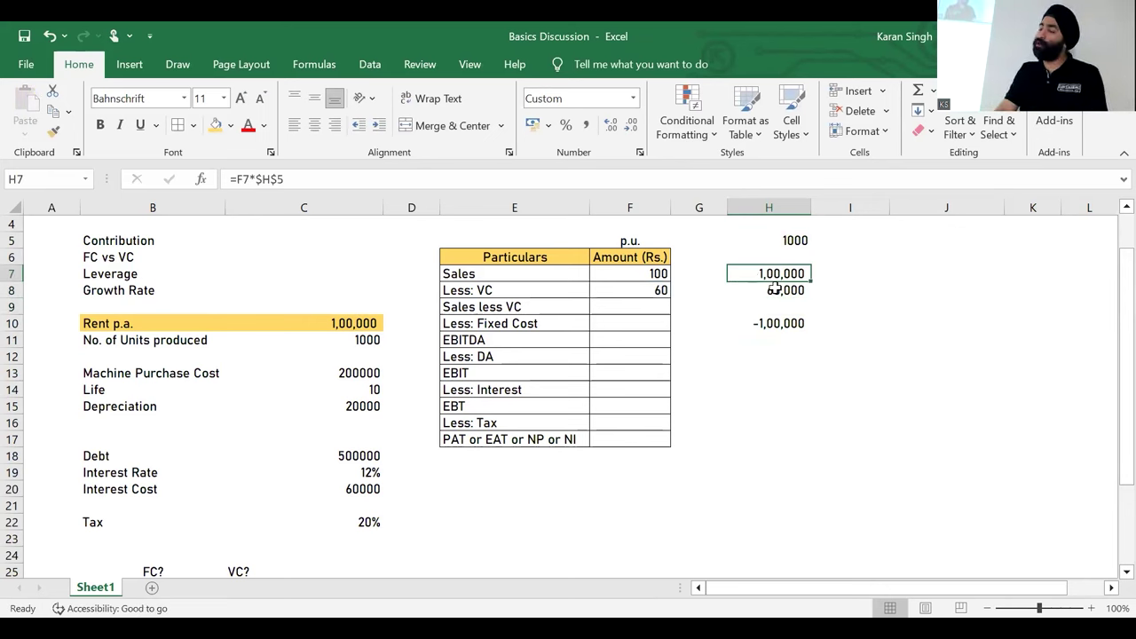
Step: Subtract total VC from total Sales in H9 with =H7-H8
key("Down")
key("Down")
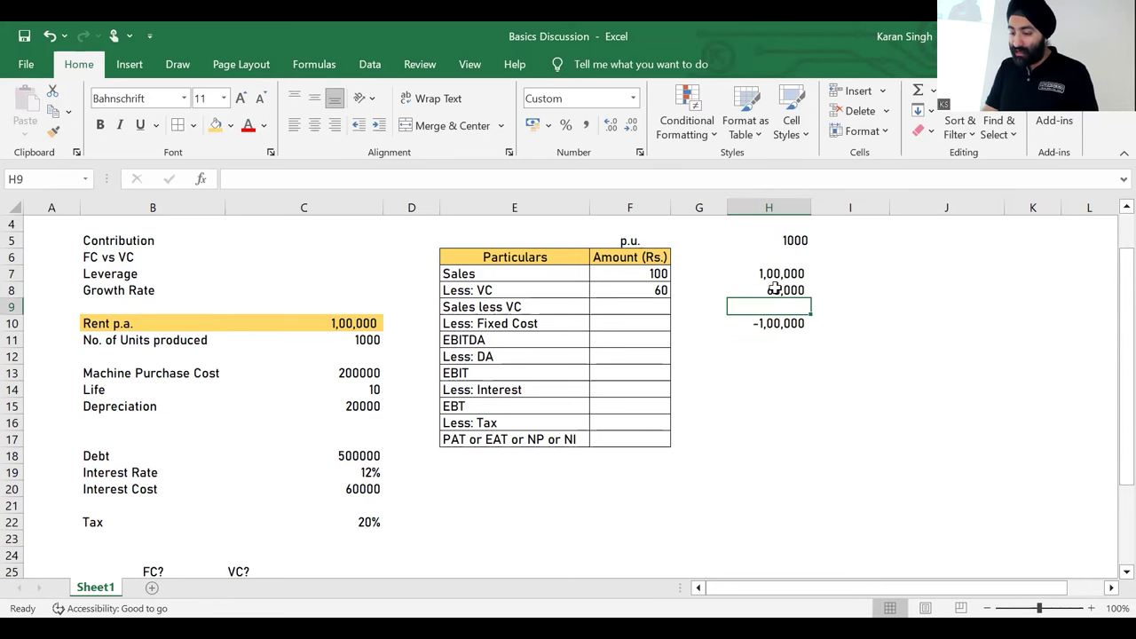
type("=")
key("Up")
key("Up")
type("-")
key("Up")
key("ctrl+Return")
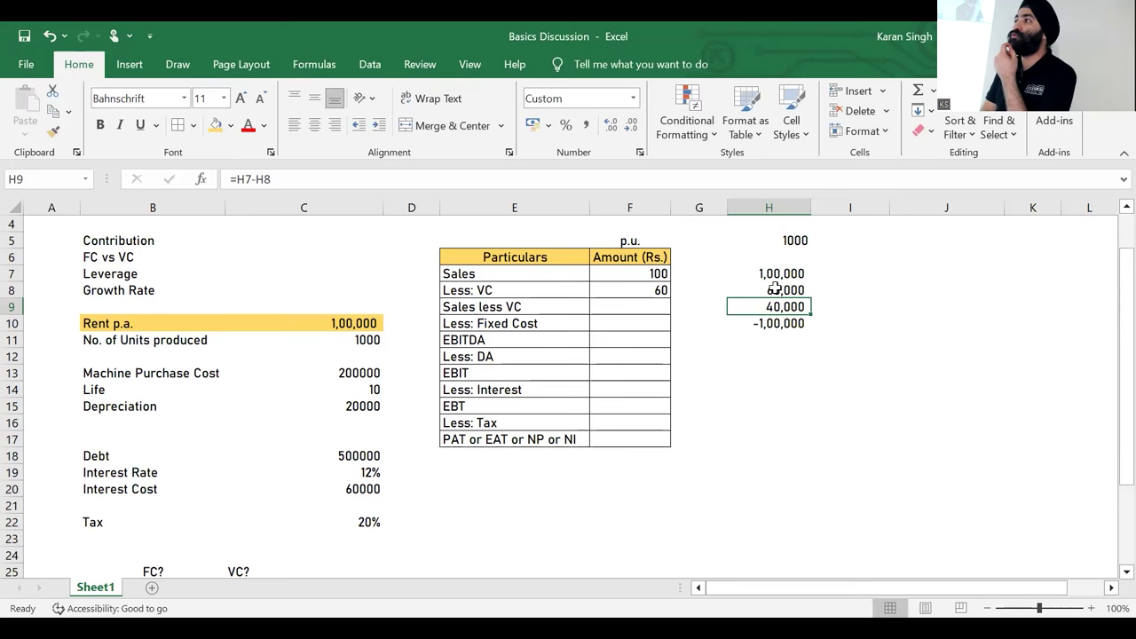
Step: Change the fixed cost formula in H10 to =C10, without the minus sign
key("Down")
key("Down")
key("Down")
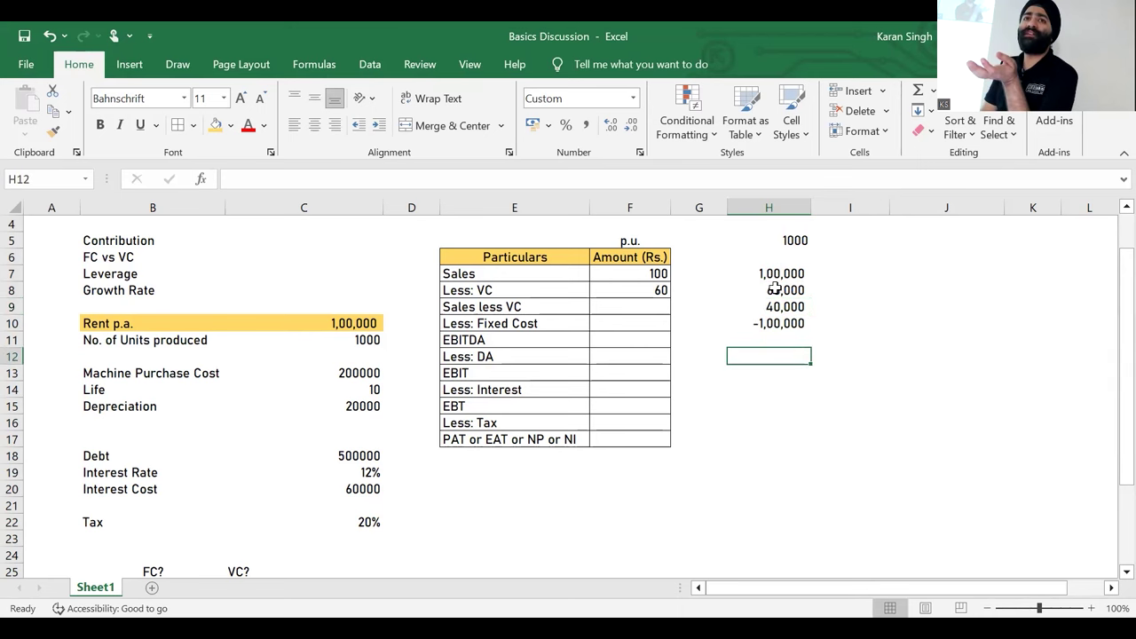
key("Up")
key("Up")
key("Up")
key("Down")
key("Down")
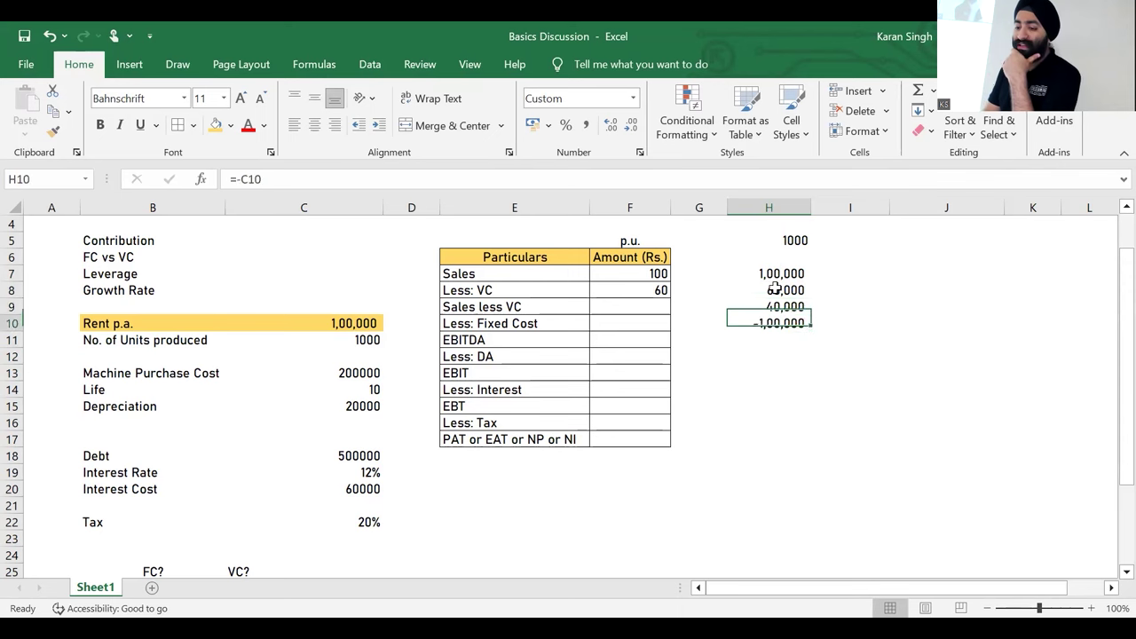
type("=")
key("Escape")
key("Up")
key("F2")
key("Left")
key("Left")
key("Left")
key("Left")
key("Right")
key("BackSpace")
key("Return")
Step: Copy the subtraction formula from H9 to H11 to calculate EBITDA
key("Up")
key("Up")
key("ctrl+c")
key("Down")
key("Down")
key("Return")
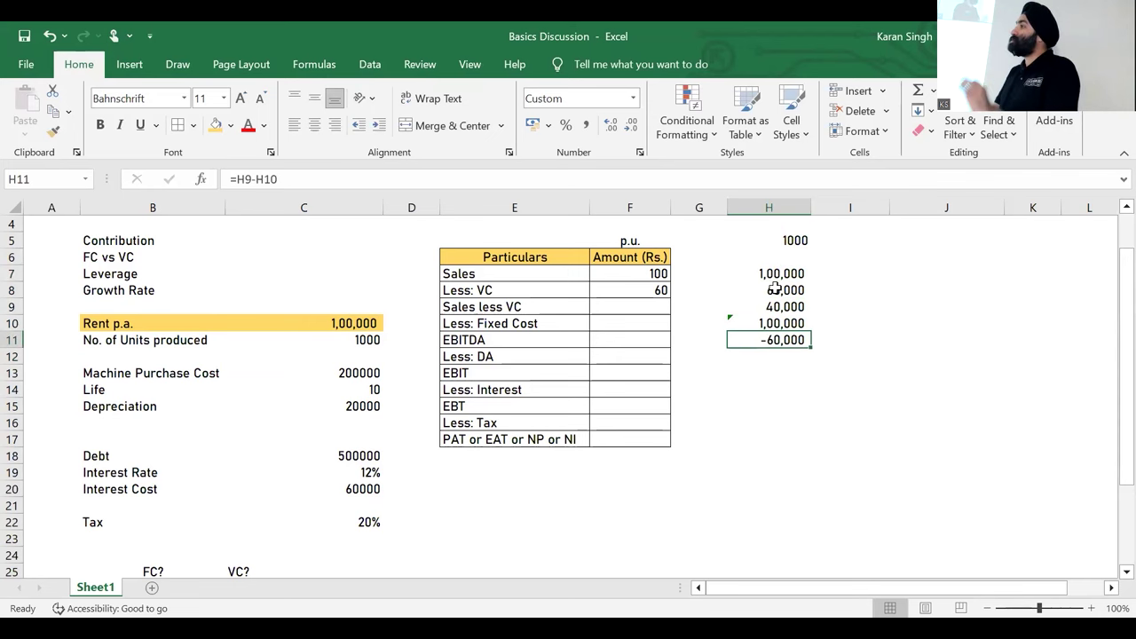
Step: Check the formulas behind the Sales less VC and Fixed Cost totals in H9 and H10
key("Up")
key("Up")
key("Up")
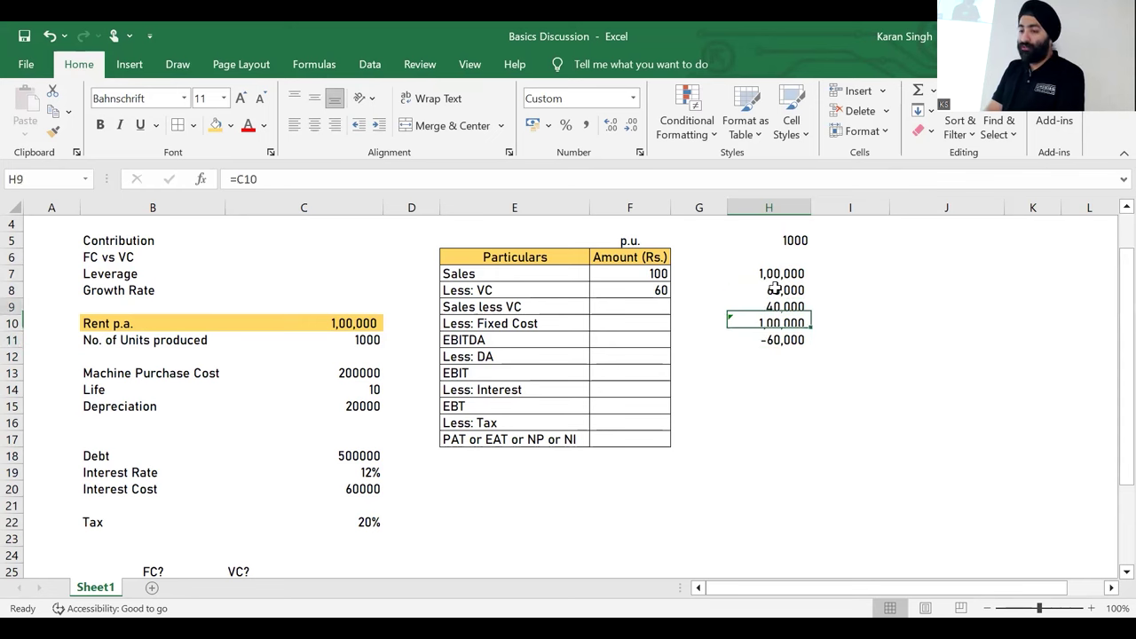
key("Down")
key("F2")
key("Escape")
key("Down")
key("F2")
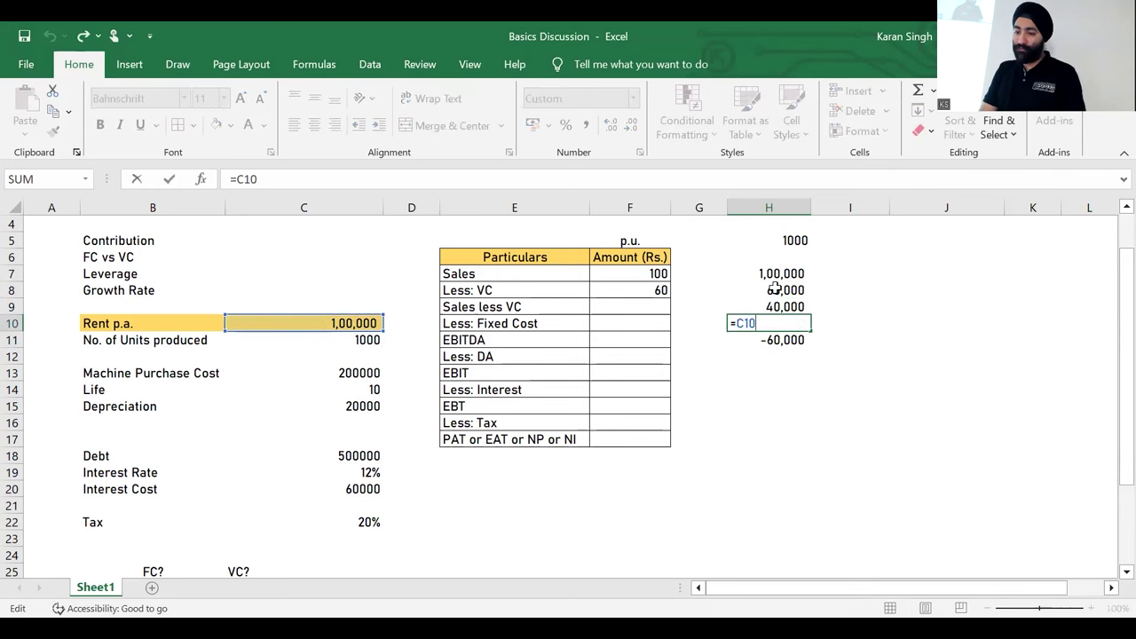
key("Escape")
Step: Enter 0 as the DA amount in H12
key("Down")
key("Down")
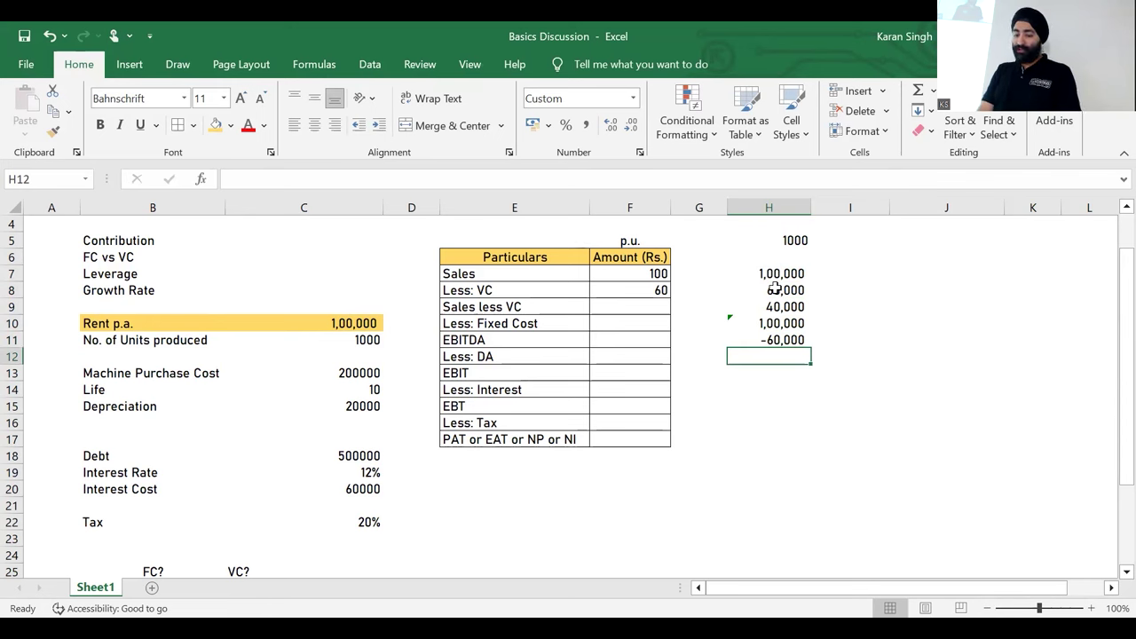
type("0")
key("Return")
Step: Copy the EBITDA formula from H11 to H13 to calculate EBIT
key("Up")
key("shift+Up")
key("ctrl+c")
key("Down")
key("Return")
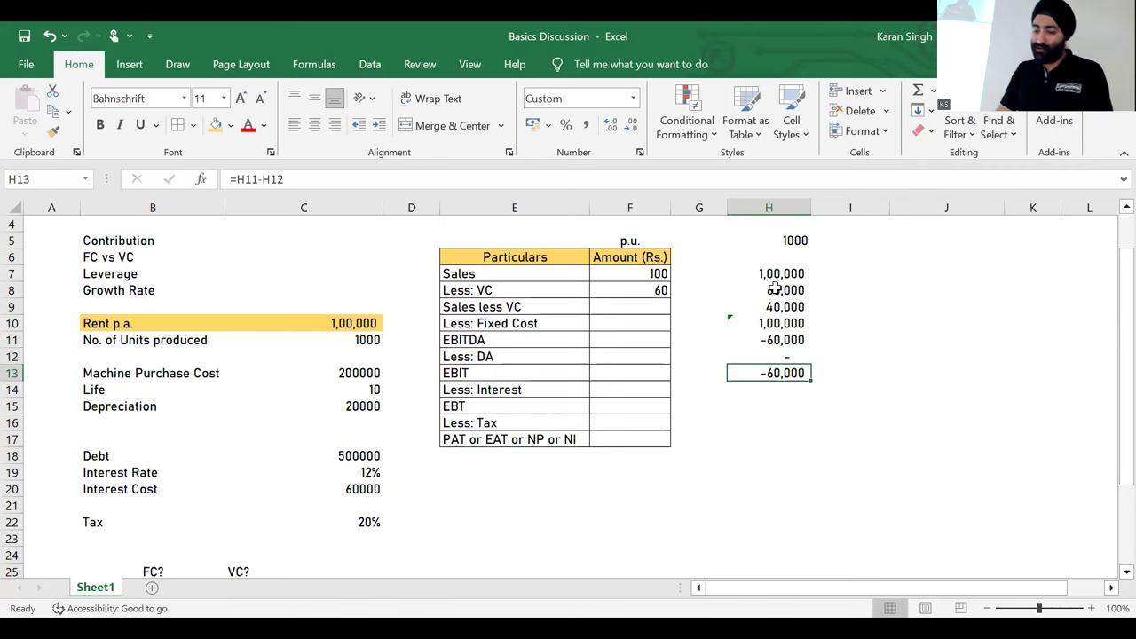
key("Down")
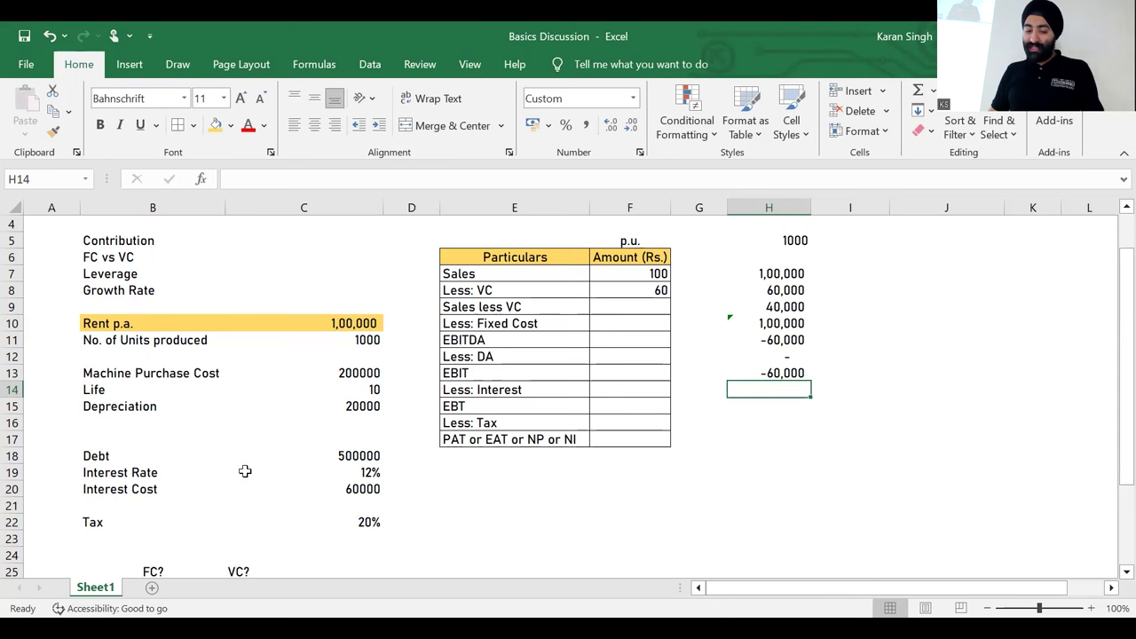
Step: Highlight the Interest Cost entry in B20:C20 with the gold fill colour
left_click_drag(145, 490, 337, 483)
left_click(214, 125)
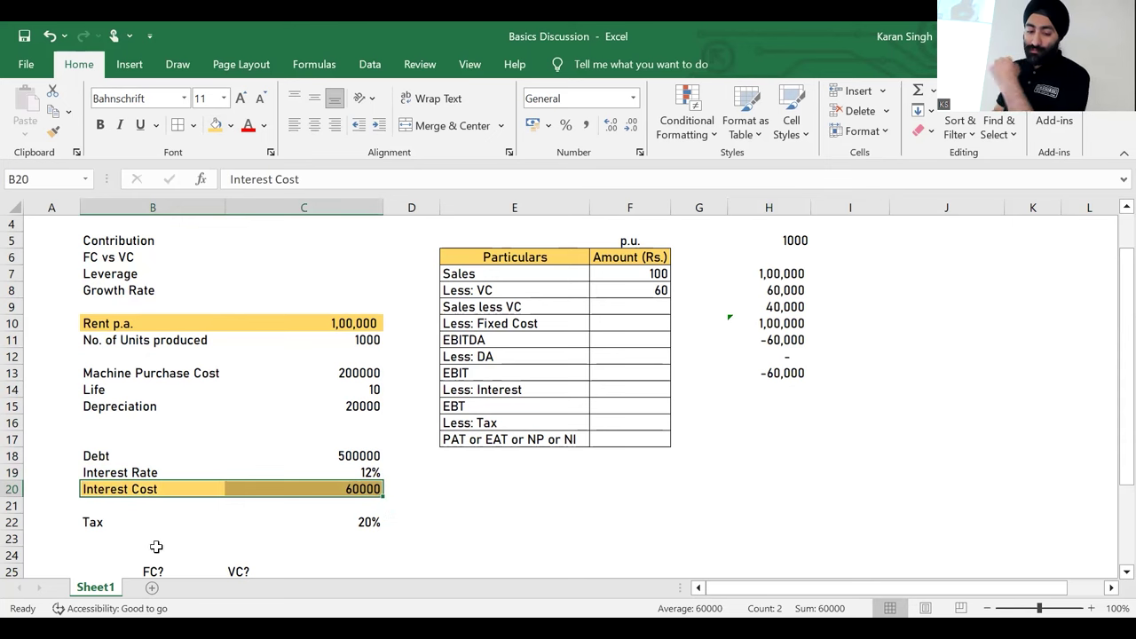
Step: Insert a blank worksheet and create a copy of Sheet1 at the front of the workbook
key("alt+i")
key("w")
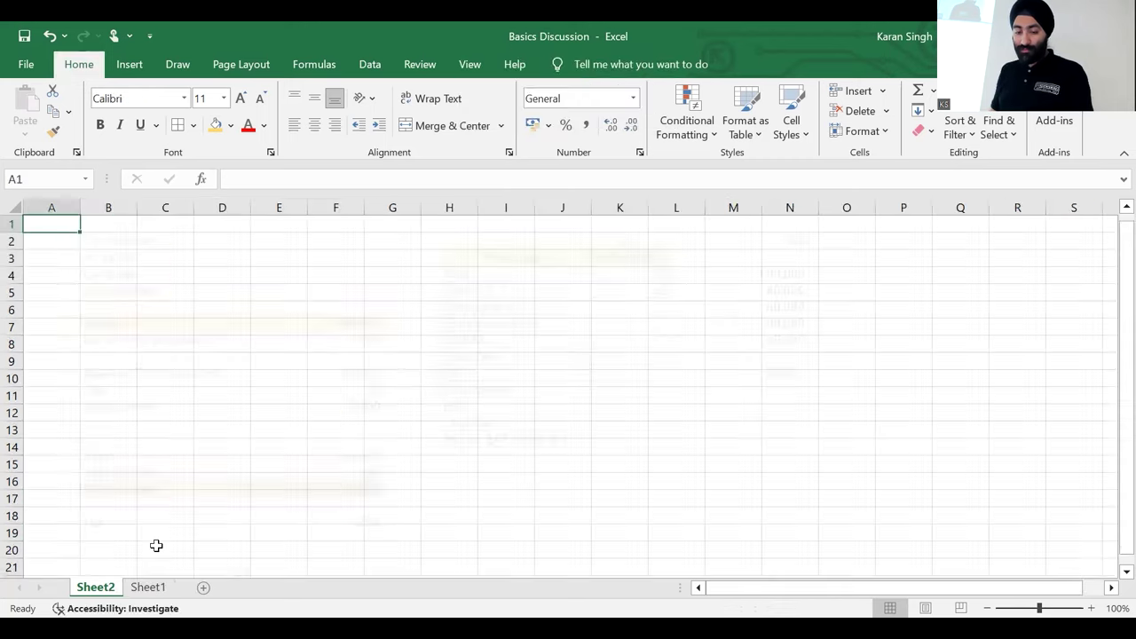
left_click(144, 592)
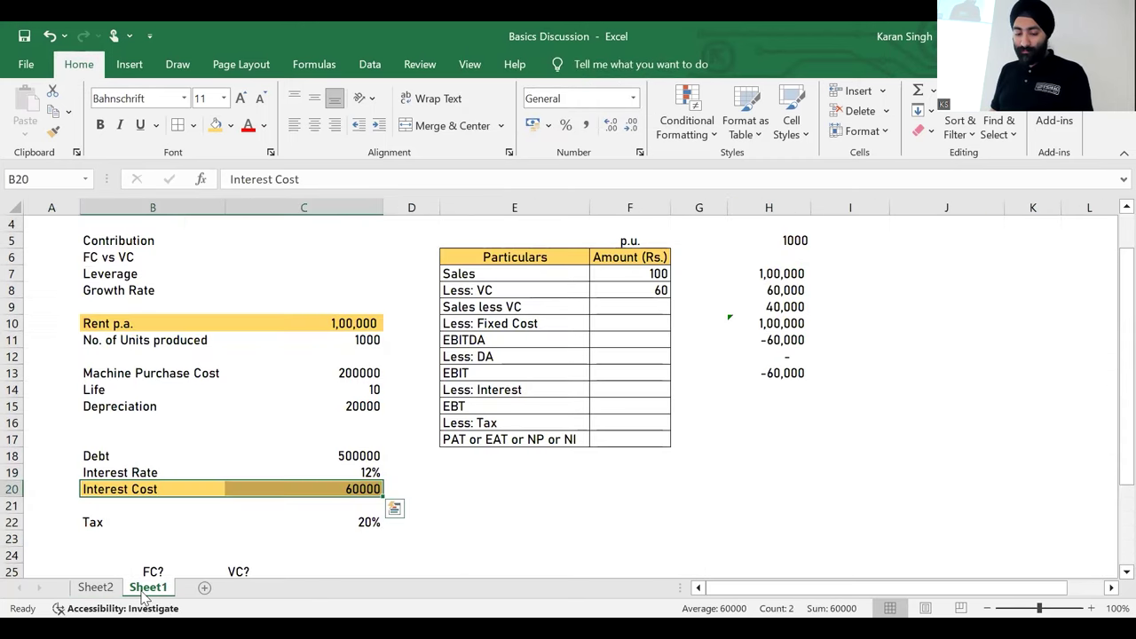
key("alt+e")
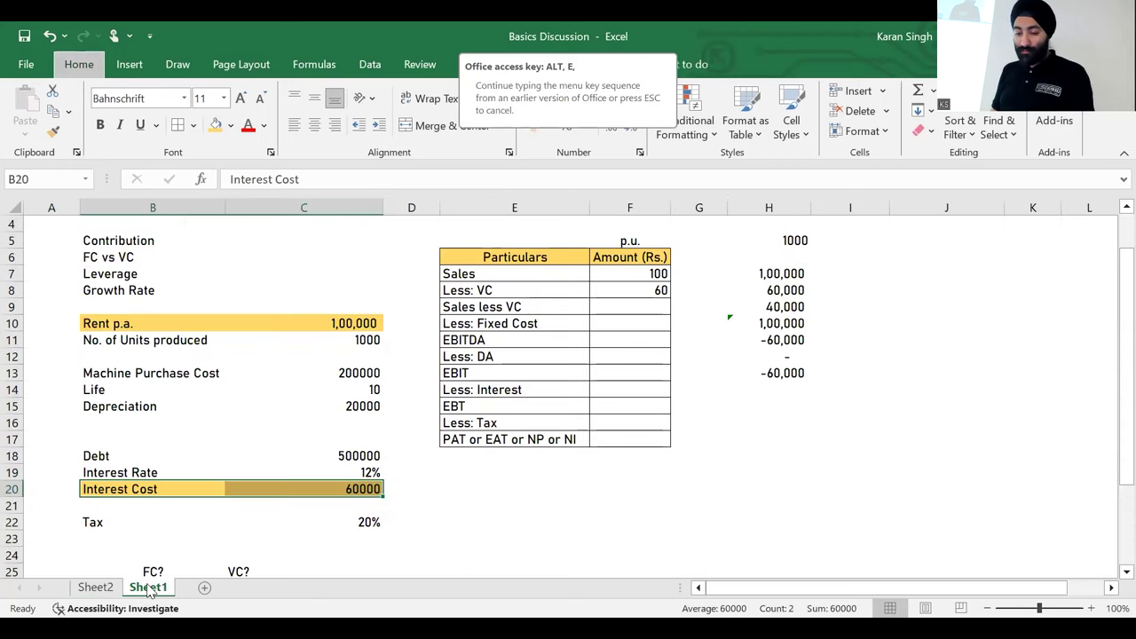
key("m")
left_click(638, 476)
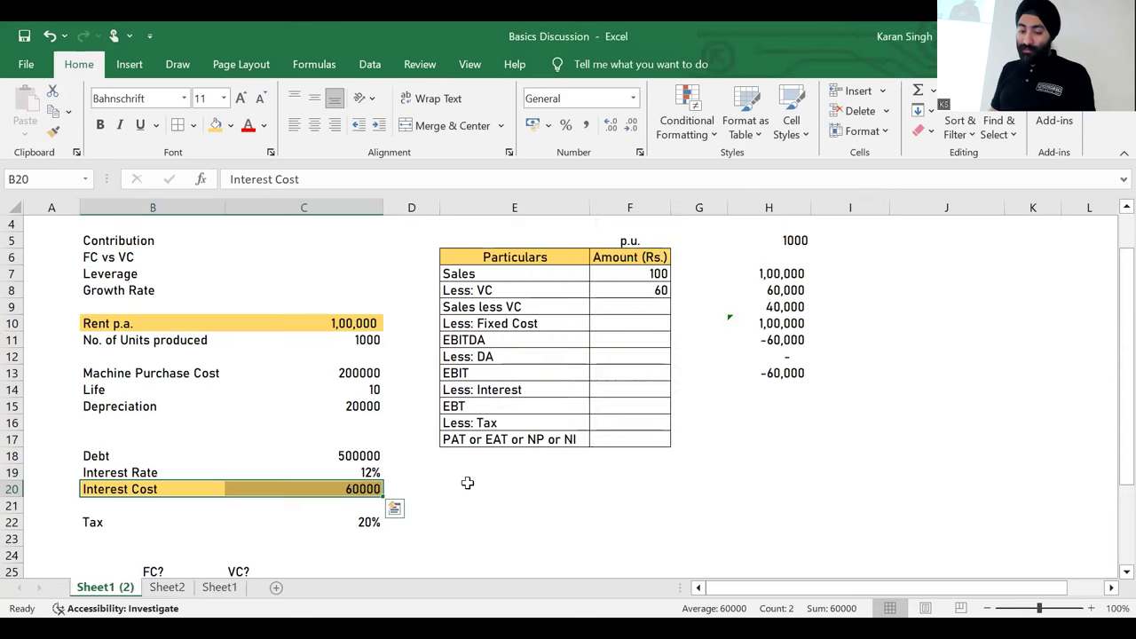
Step: Delete columns E to H, holding the income statement and its totals, from the copied sheet
left_click(466, 483)
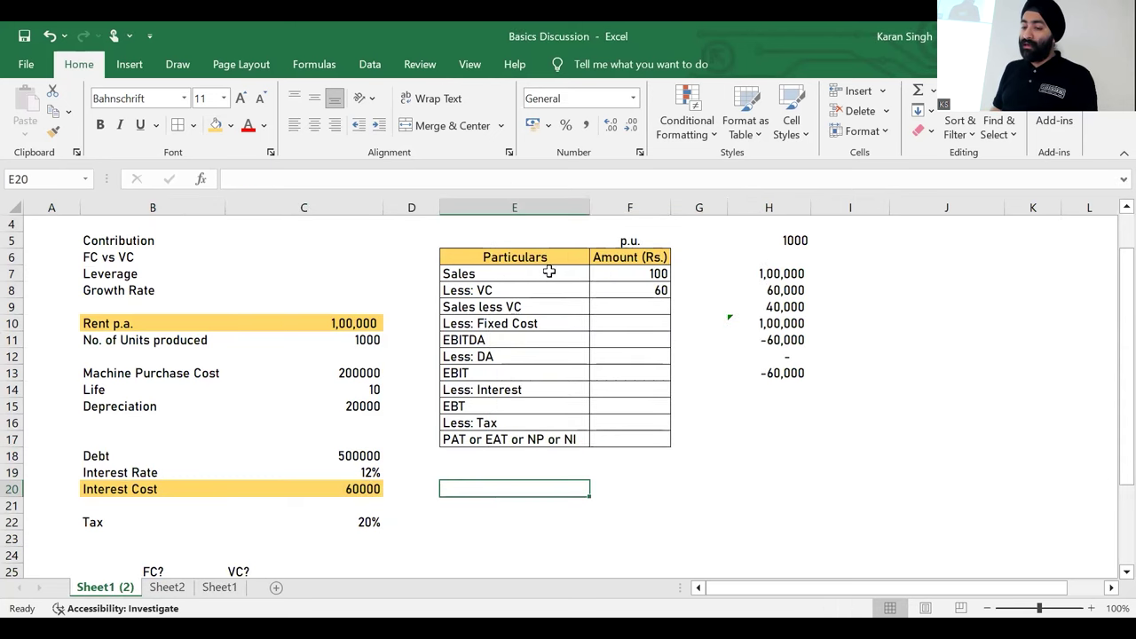
left_click_drag(482, 207, 802, 233)
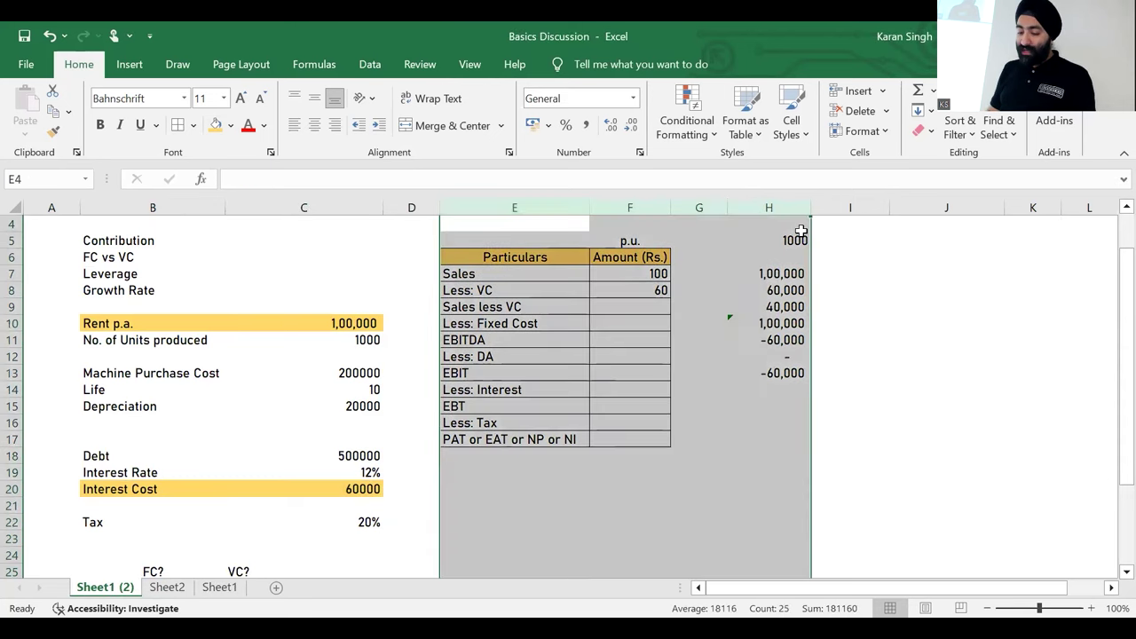
key("ctrl+minus")
key("Down")
key("Down")
key("Down")
key("Down")
key("Down")
key("Down")
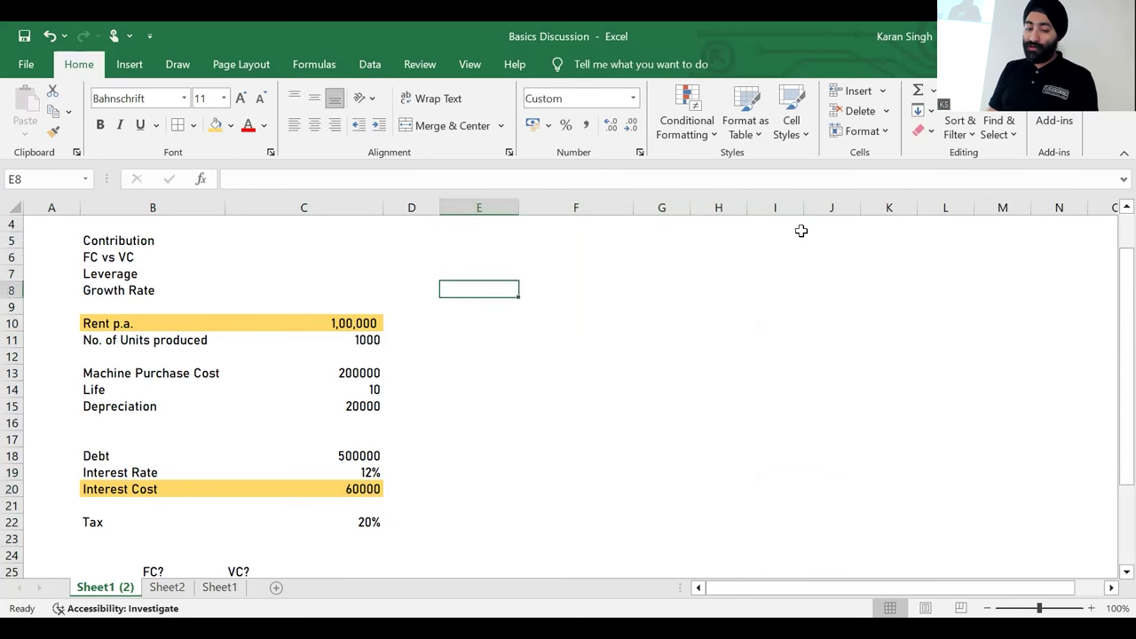
key("Right")
key("Right")
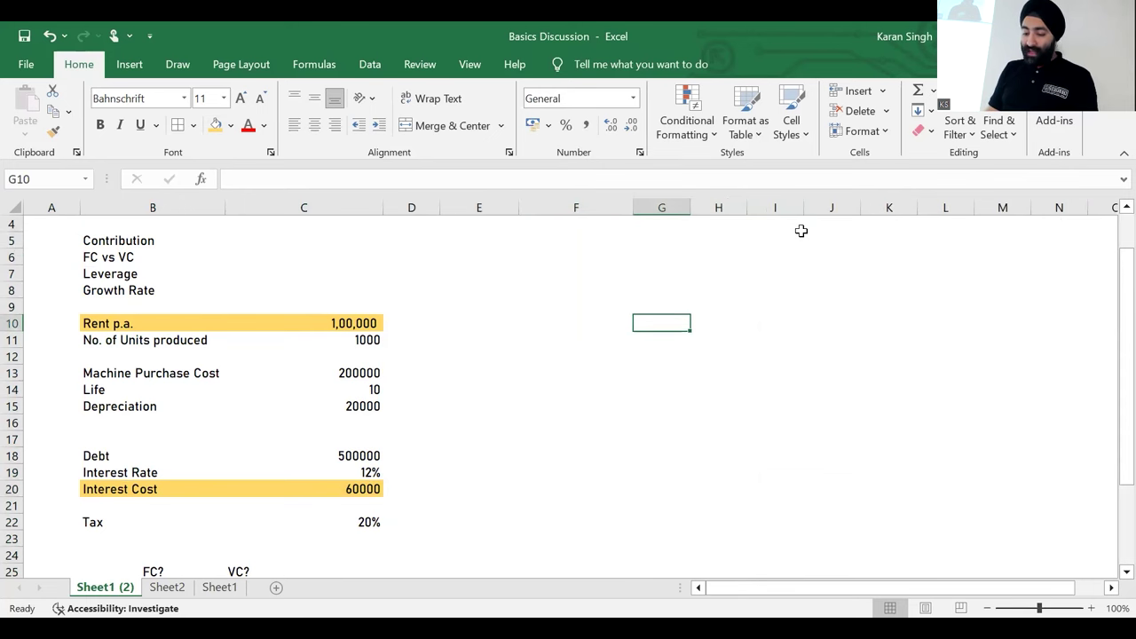
Step: Label F10 Fixed Cost and calculate it in G10 as rent plus interest cost with =C10+C20
key("Left")
type("Fixe")
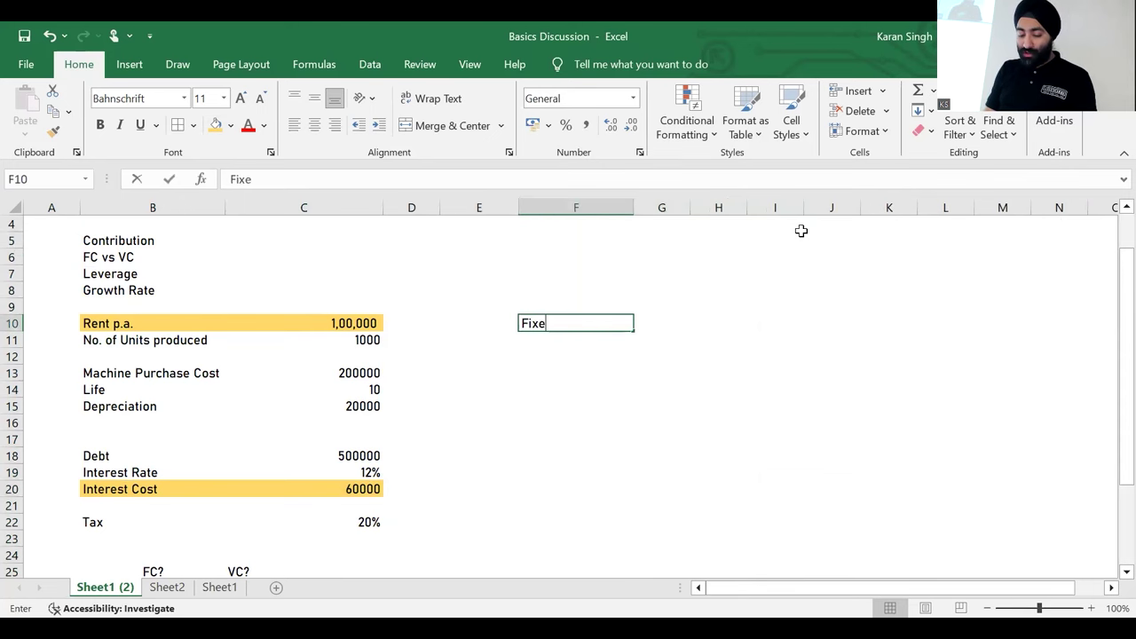
type("d Cost")
key("Right")
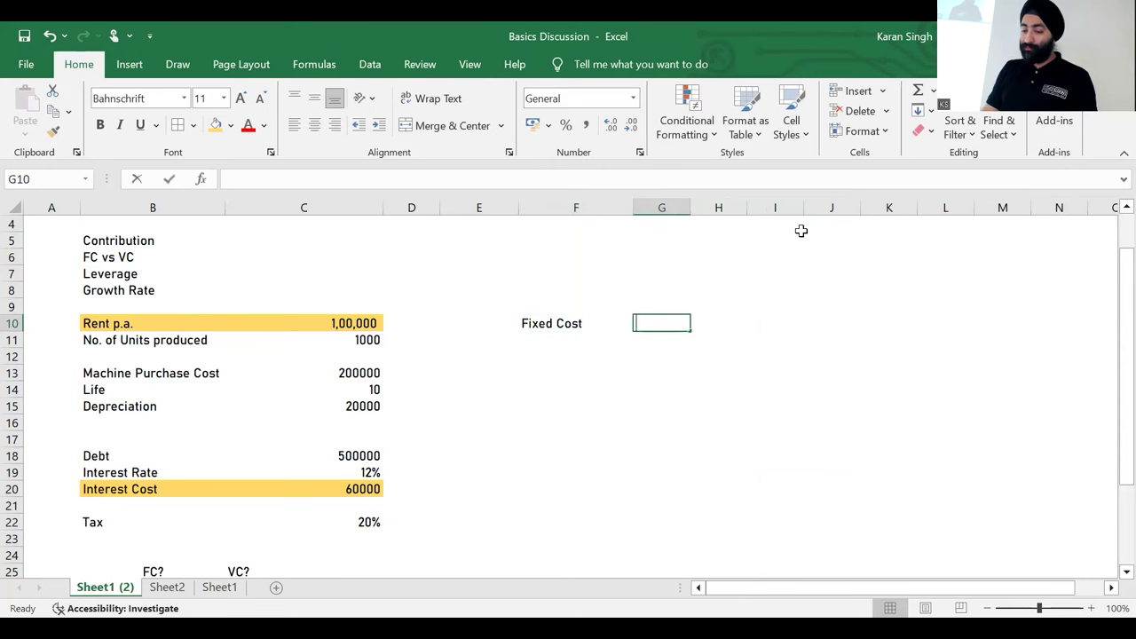
type("=")
left_click(335, 327)
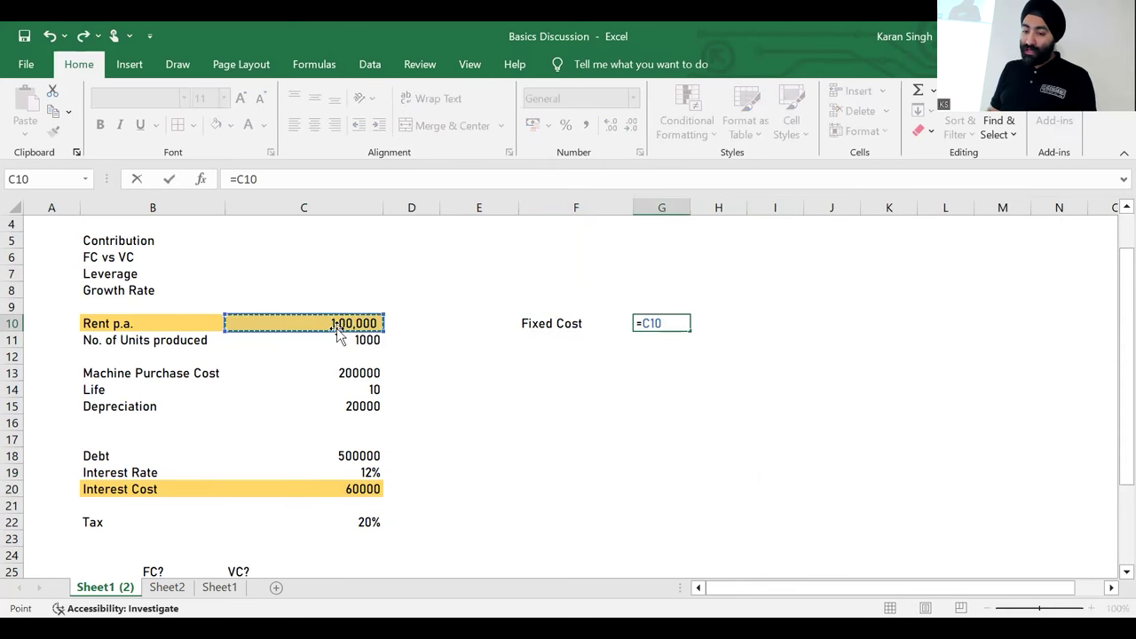
type("+")
left_click(342, 488)
key("Return")
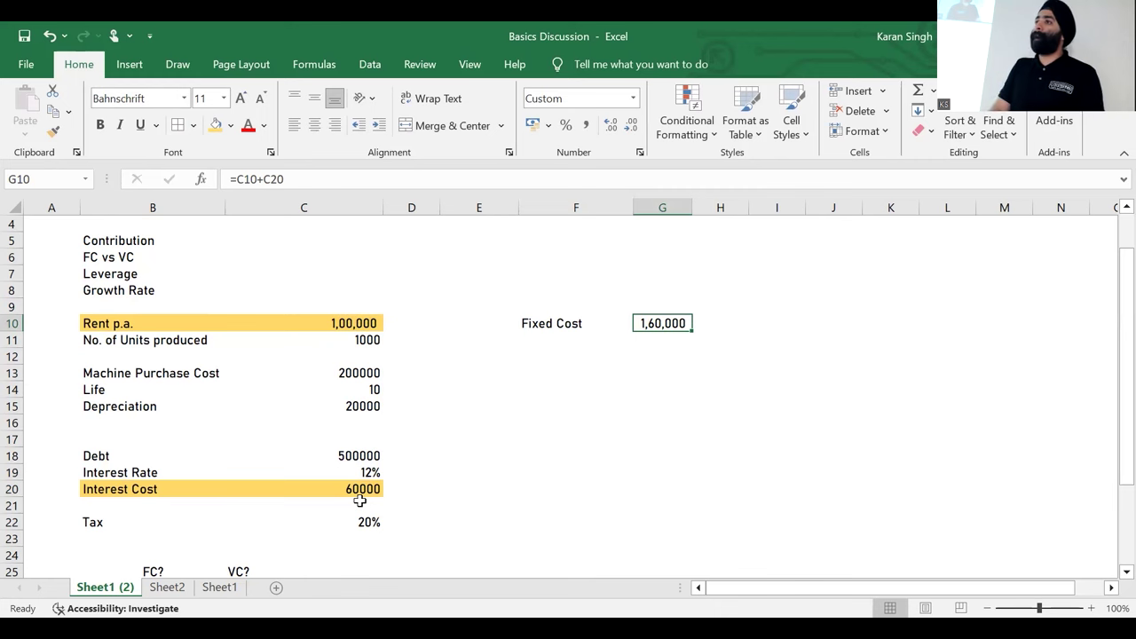
Step: Start a year row above the fixed cost with the label Year in F7 and 1 in G7
key("Up")
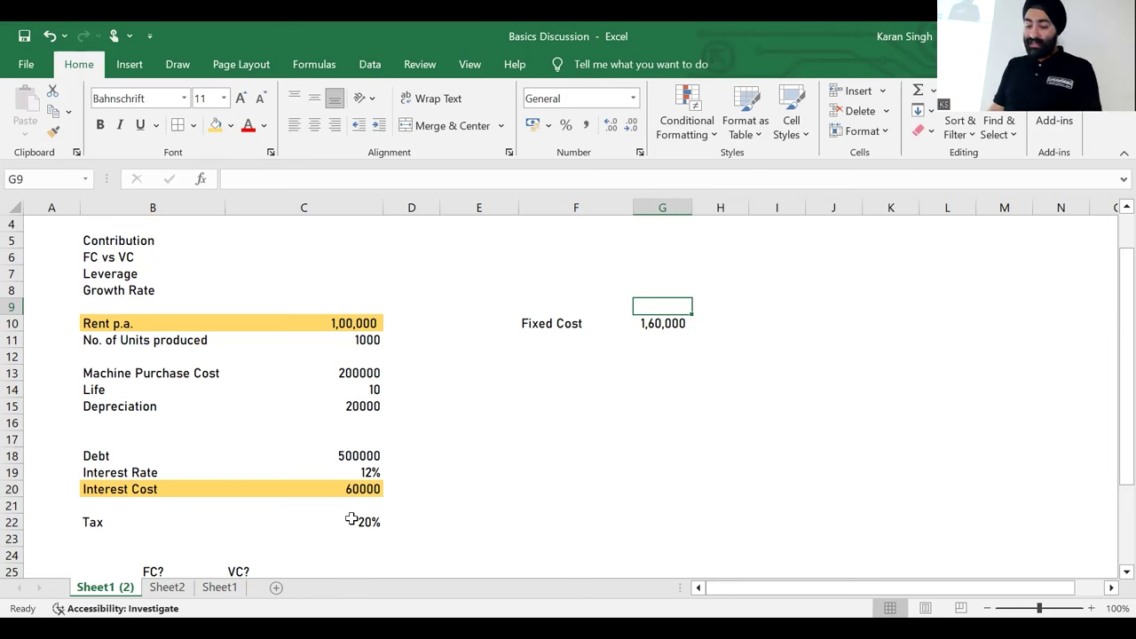
key("Up")
key("Up")
key("Left")
type("Year")
key("Return")
key("Up")
key("Right")
type("1")
Step: Enter =G7+1 in H7 and copy the formula across to L7 to number the following years
key("Tab")
type("=")
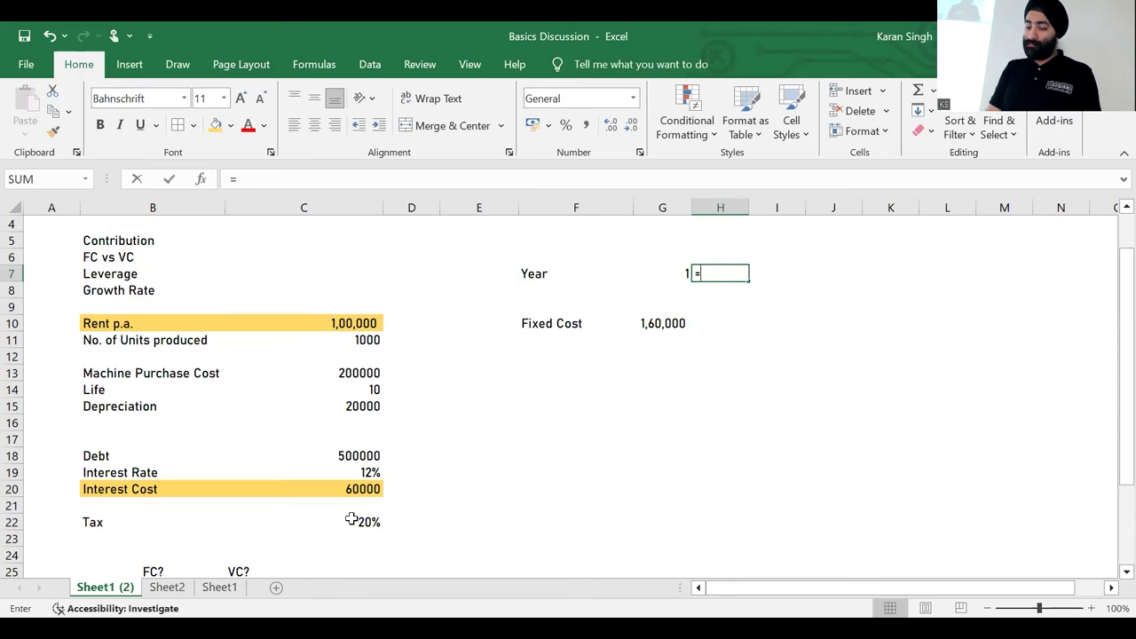
key("Left")
type("+1")
key("ctrl+Return")
key("ctrl+c")
key("shift+Right")
key("shift+Right")
key("shift+Right")
key("shift+Right")
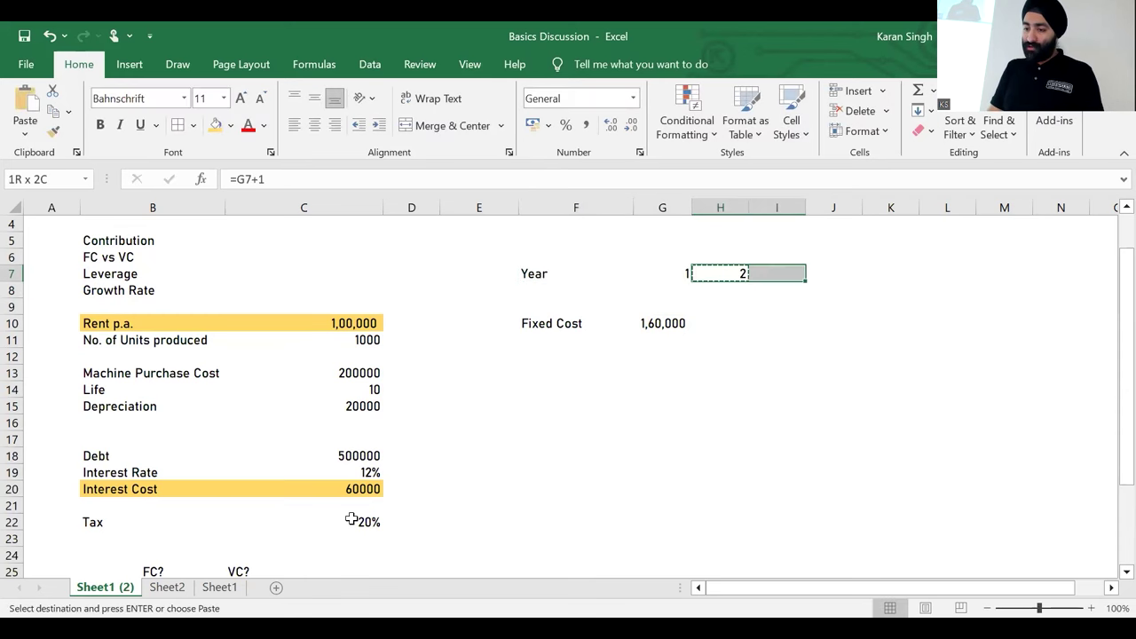
key("Return")
Step: Centre the contents of the year row F7:L7 and clear the year 6 entry in L7
key("Left")
key("Left")
key("ctrl+shift+Right")
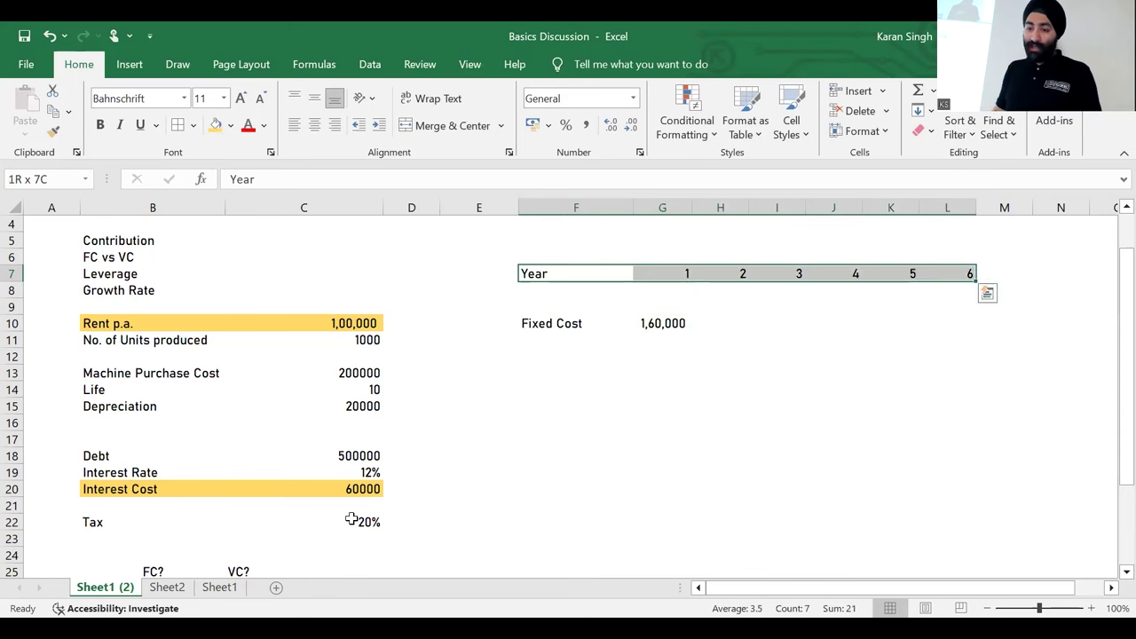
left_click(314, 125)
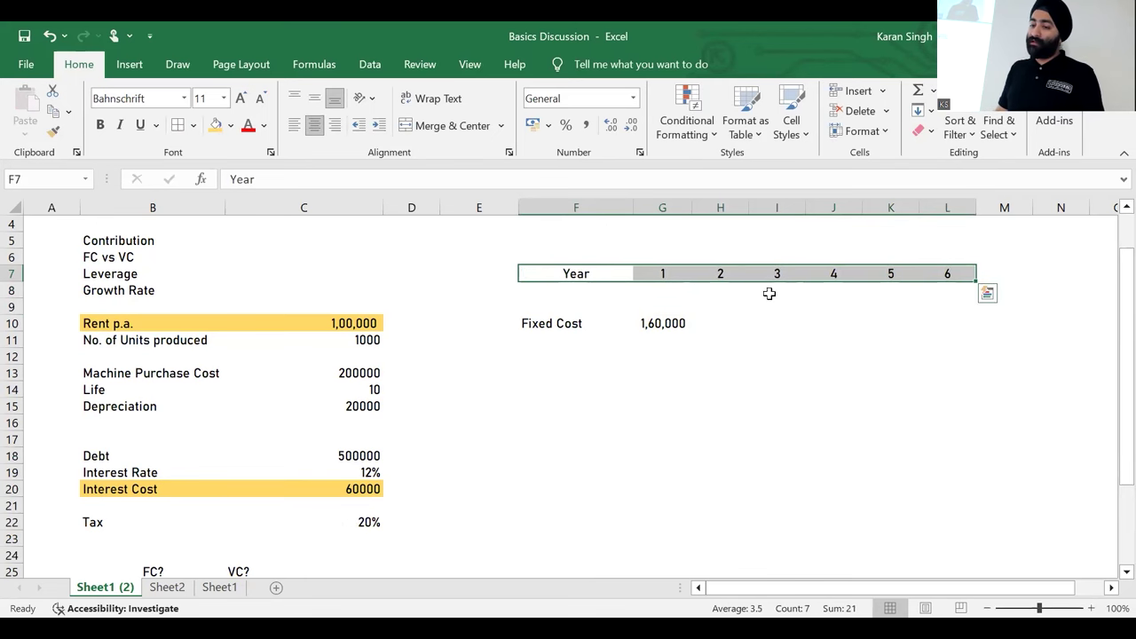
left_click(920, 276)
key("Delete")
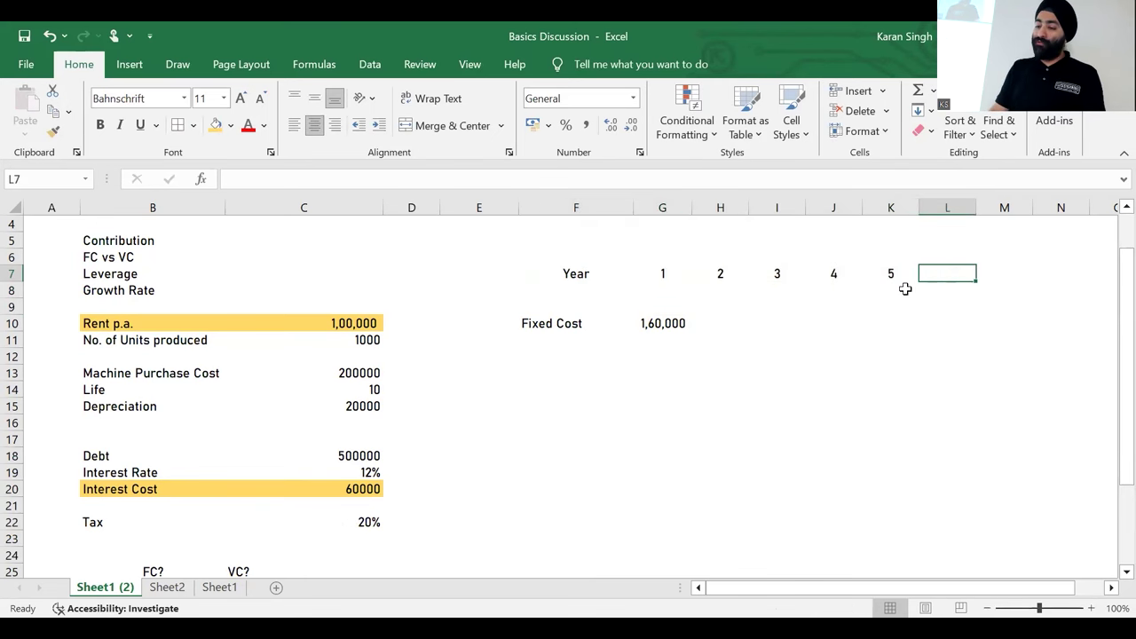
Step: Apply all borders to the yearly table in F7:K10
key("ctrl+Left")
key("ctrl+Left")
key("ctrl+shift+Right")
key("shift+Down")
key("shift+Down")
key("shift+Down")
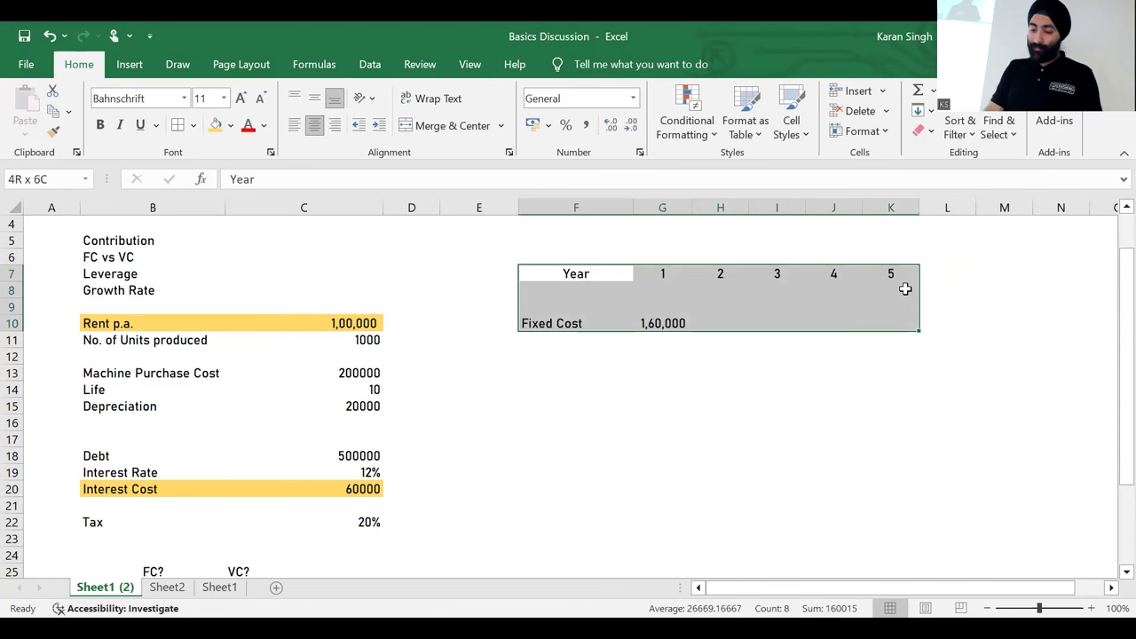
key("alt+h")
key("b")
key("a")
Step: Delete the blank row 9 above Fixed Cost so that only one empty row separates it from Year
key("Down")
key("Down")
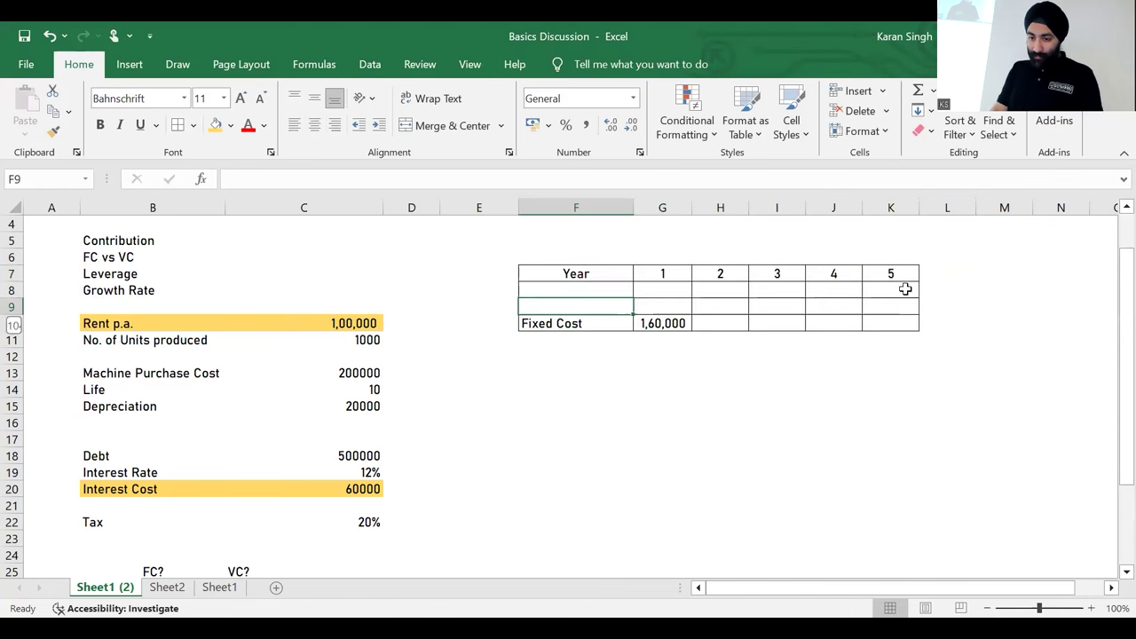
key("shift+space")
key("ctrl+minus")
key("Down")
key("Up")
key("Right")
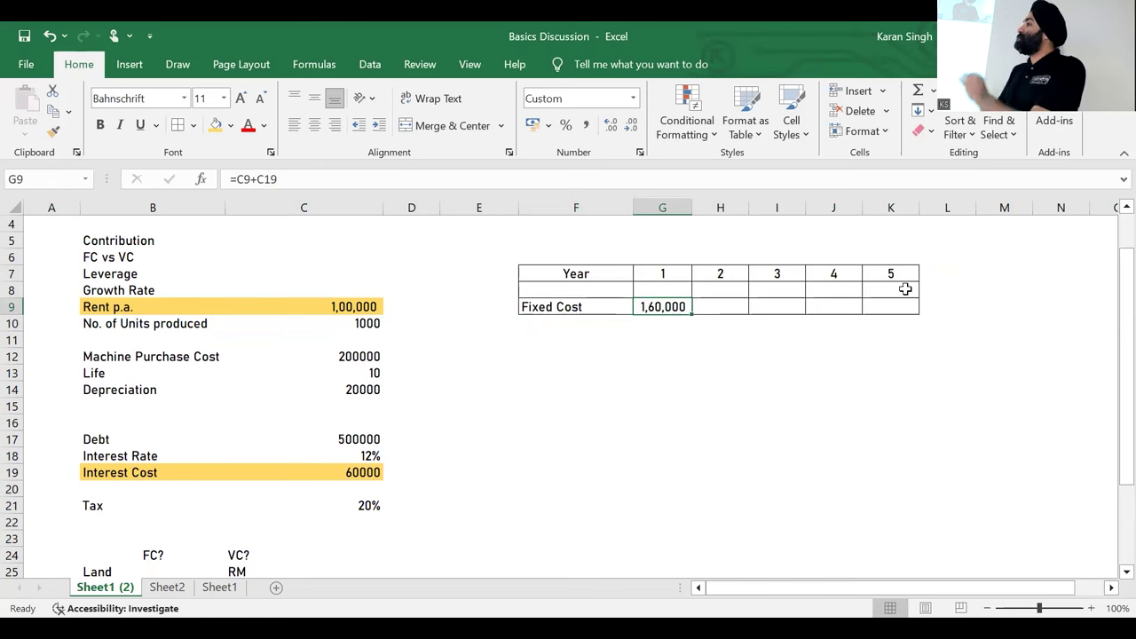
Step: Label F8 No. of units and enter 0 units for year 1
key("Up")
key("Left")
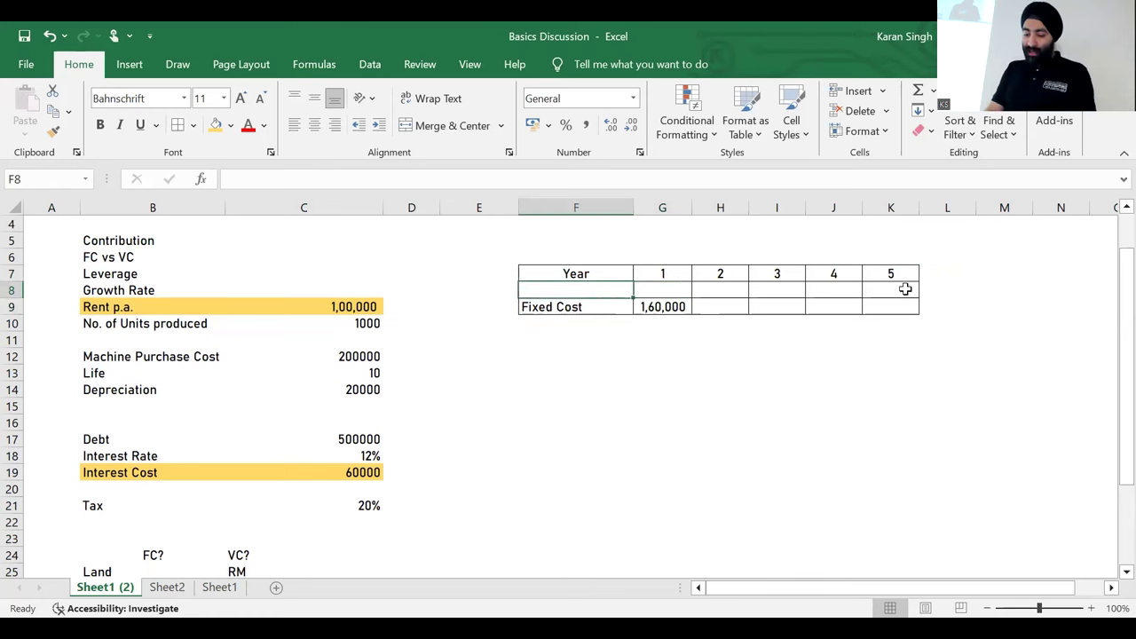
type("No. of units")
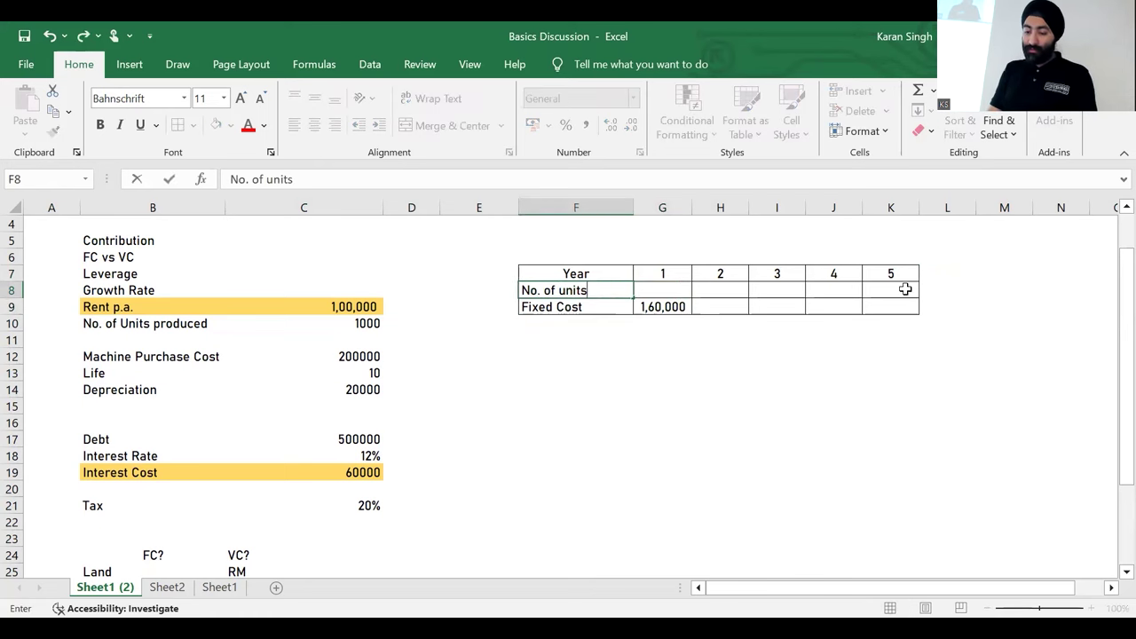
key("Tab")
type("0")
key("Return")
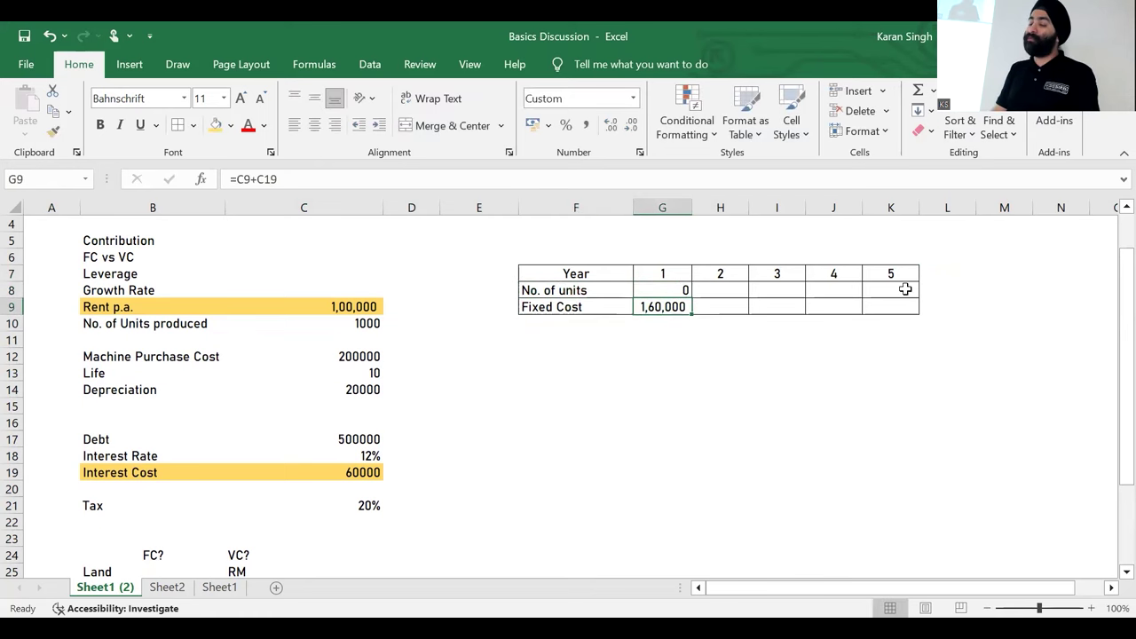
Step: Enter 100, 1000, 2000 and 5000 as the number of units for years 2 to 5 in H8:K8
key("Up")
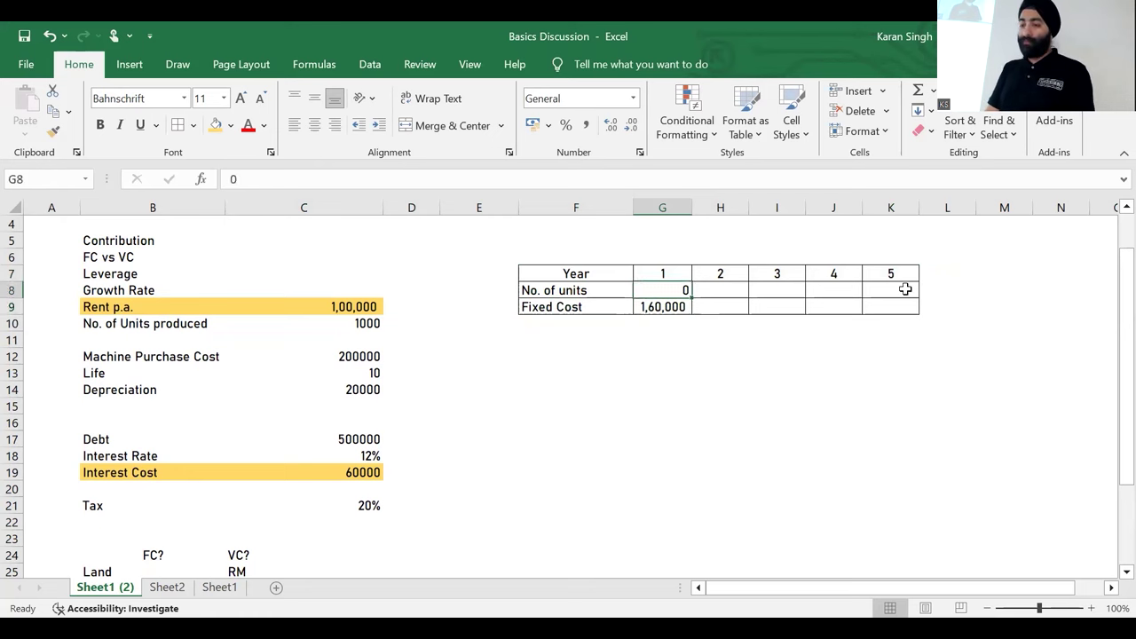
key("Right")
type("100")
key("ctrl+Return")
key("Right")
type("1000")
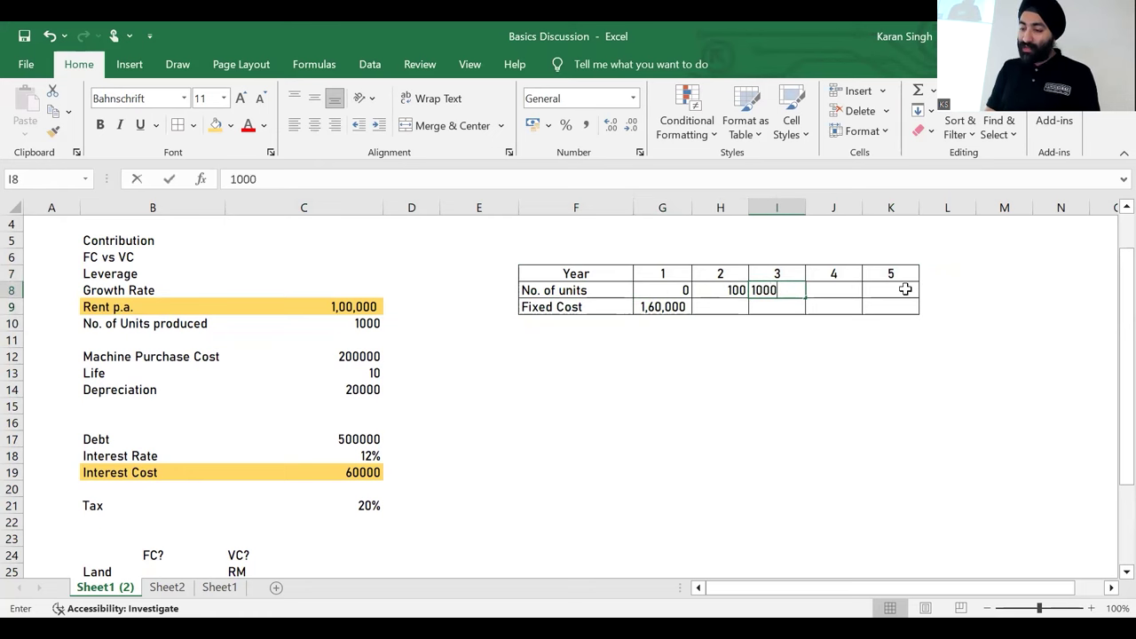
key("ctrl+Return")
key("Right")
type("=2000")
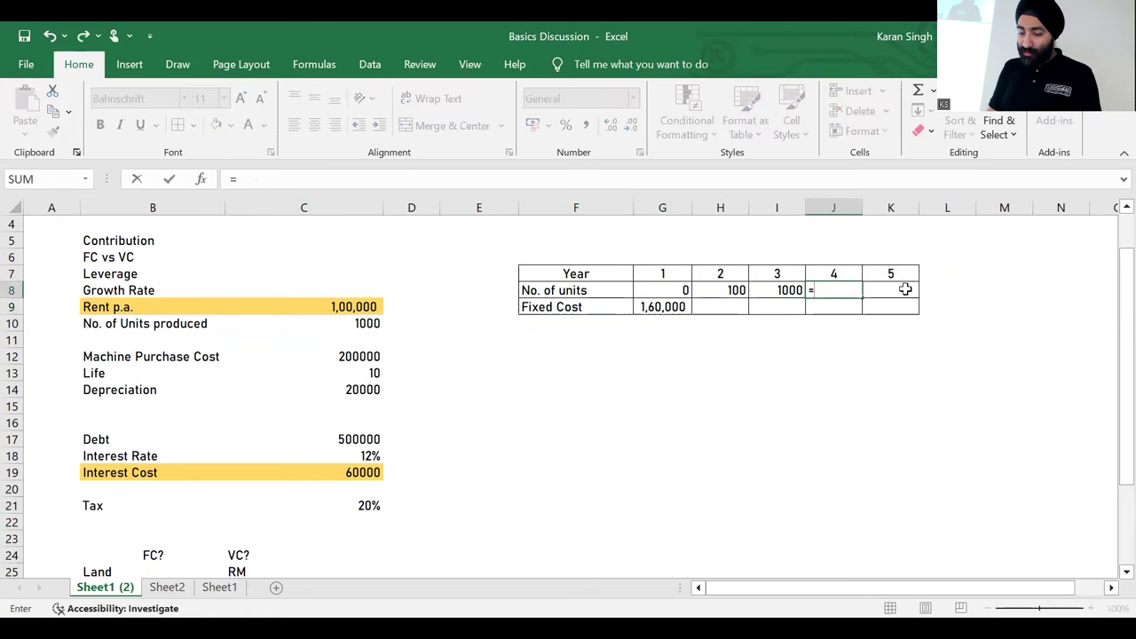
key("Return")
left_click(905, 290)
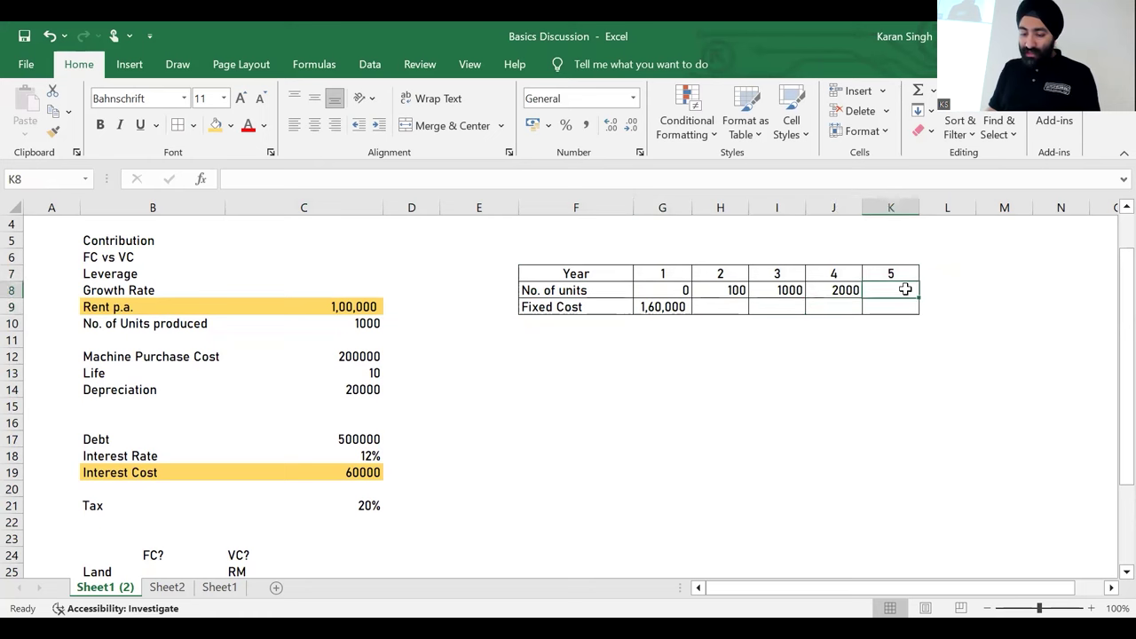
type("5000")
key("Up")
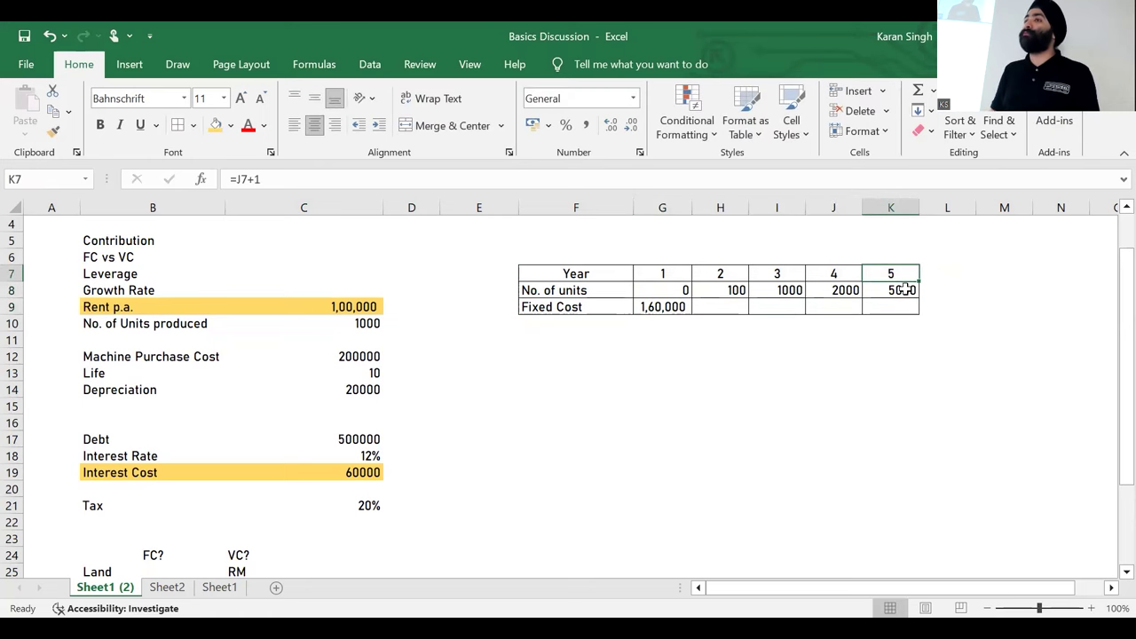
key("Down")
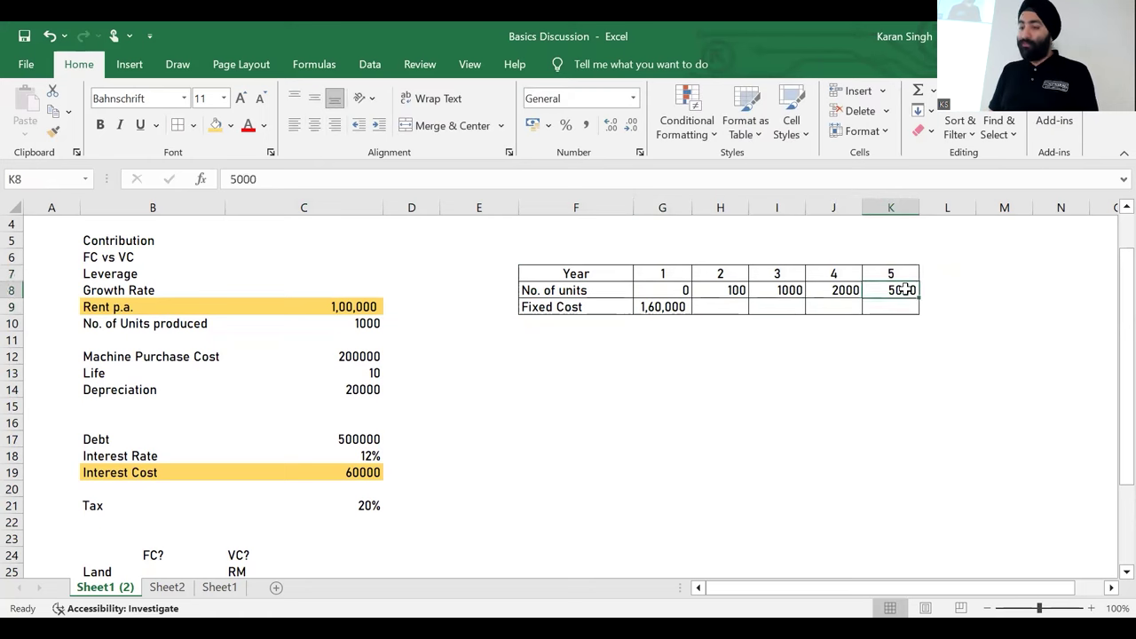
Step: Link the year 2 fixed cost in H9 to the year 1 value with =G9
key("Down")
key("Down")
key("Left")
key("Left")
key("Left")
key("Left")
key("Left")
key("Left")
key("Left")
key("Left")
key("Right")
key("Right")
key("Right")
key("Up")
key("Right")
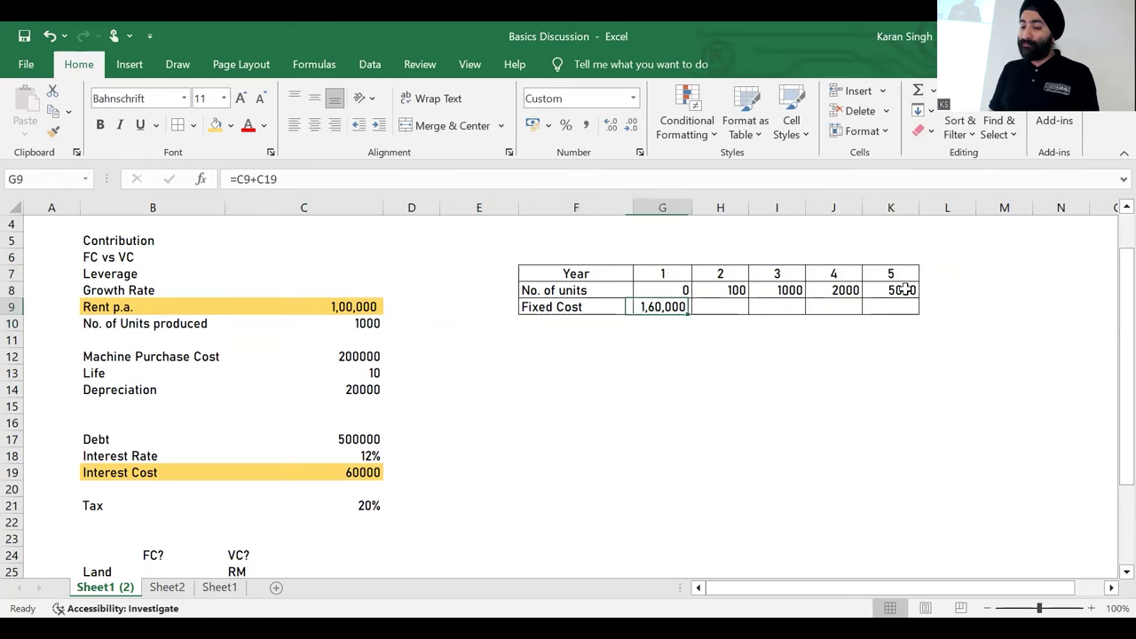
key("Right")
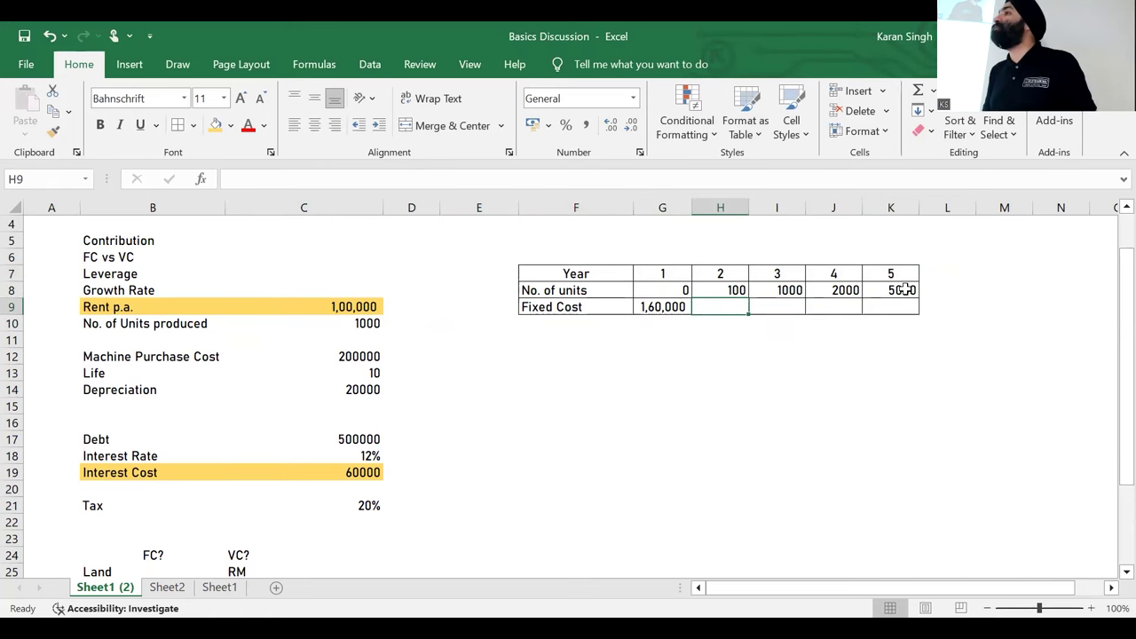
type("=")
key("Left")
key("ctrl+Return")
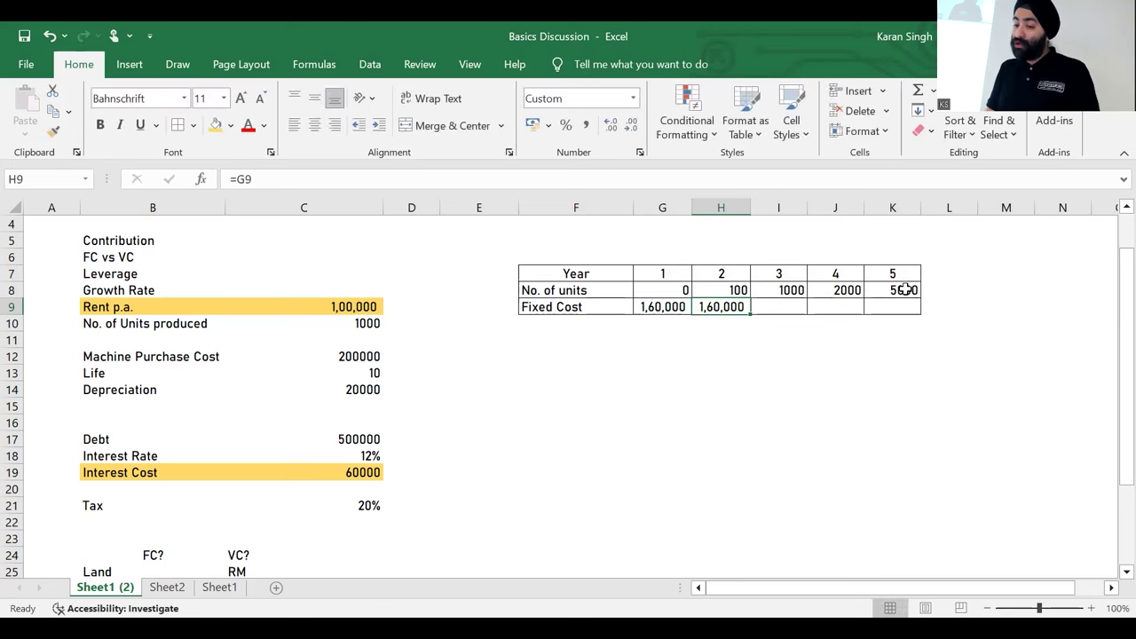
Step: Copy the fixed cost formula from H9 across to K9 for years 3 to 5
key("ctrl+c")
key("shift+Right")
key("shift+Right")
key("shift+Right")
key("Return")
key("Up")
key("Up")
key("Down")
key("Down")
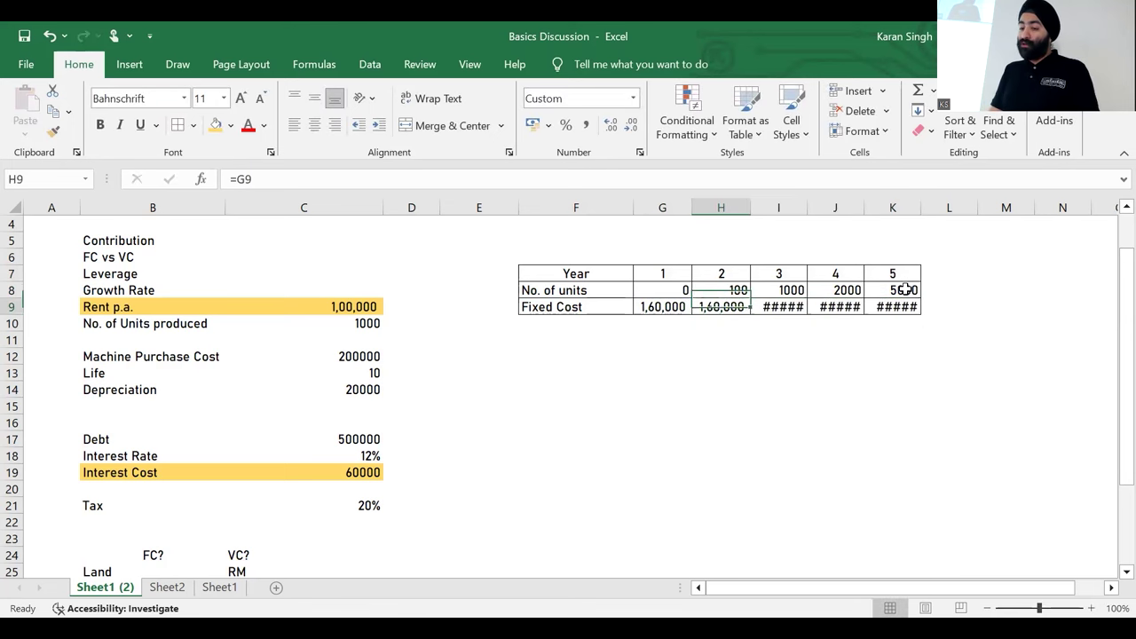
Step: AutoFit the widths of columns H to K to the fixed cost values in row 9
key("shift+Right")
key("shift+Right")
key("shift+Right")
key("alt+o")
key("c")
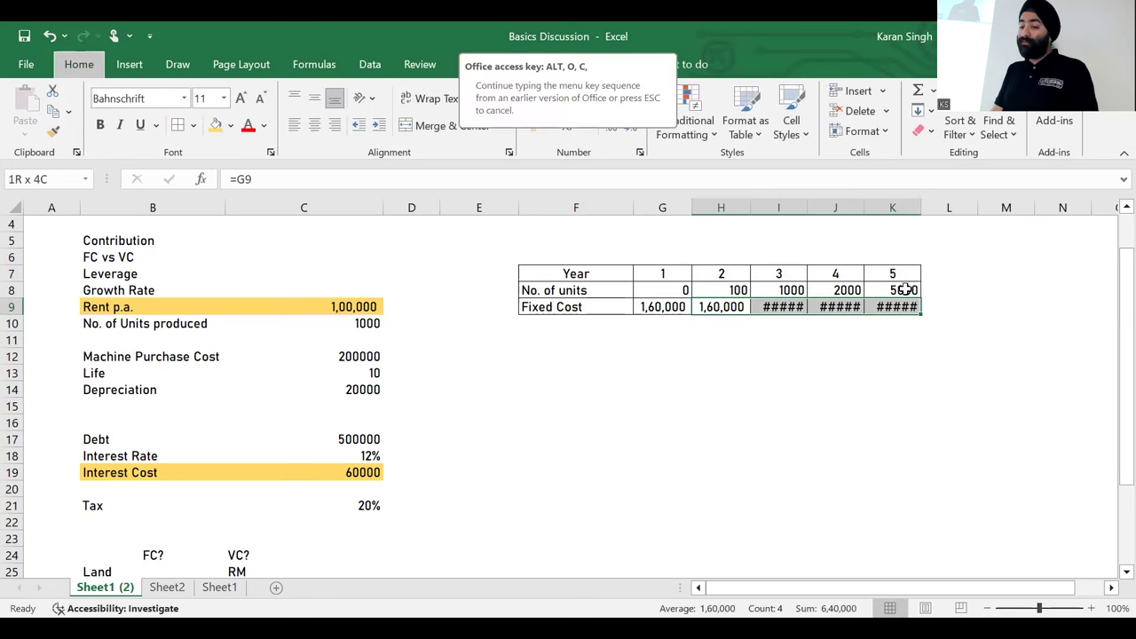
key("a")
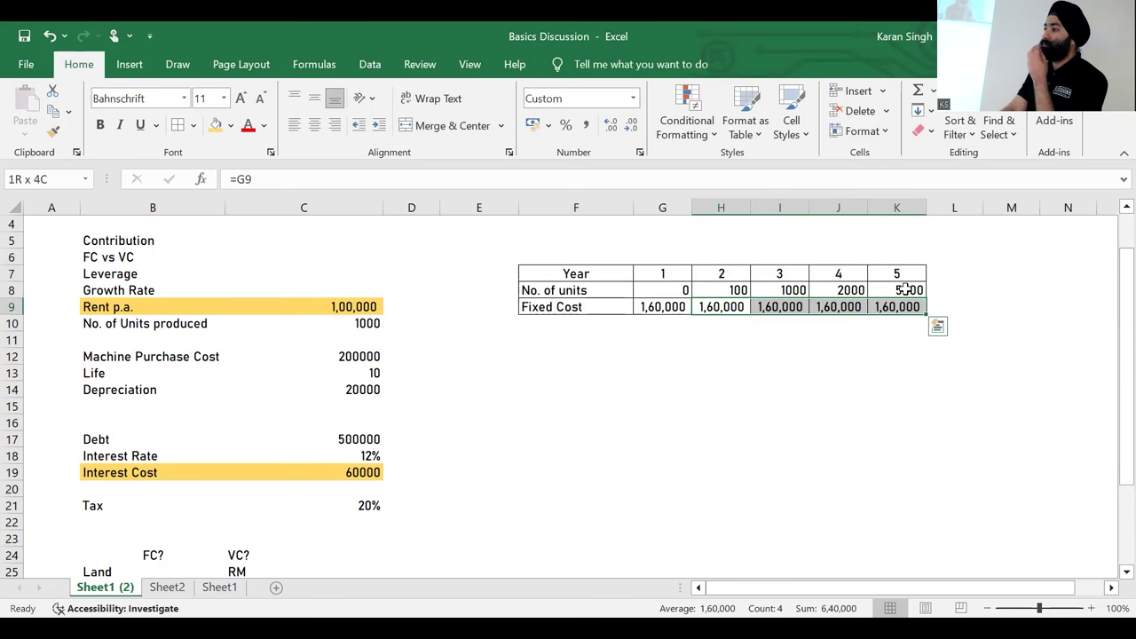
Step: Add the labels Rent and Interest below Fixed Cost in F10:F11 and italicise them
key("Down")
key("Left")
key("Left")
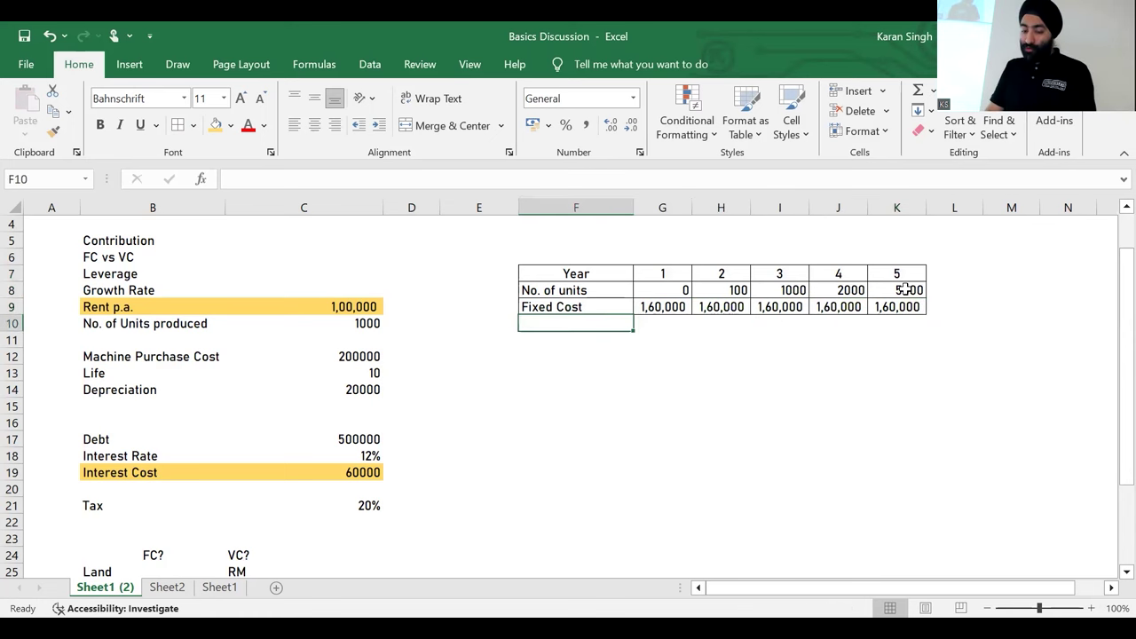
type("Rent")
key("Return")
type("Interest")
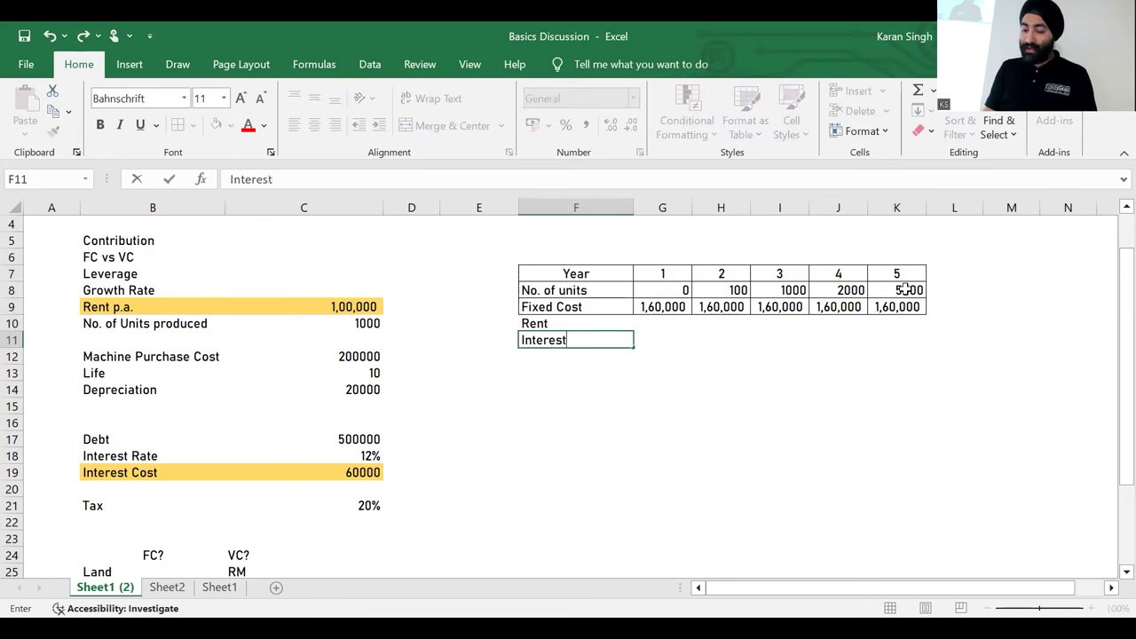
key("shift+Return")
key("shift+Down")
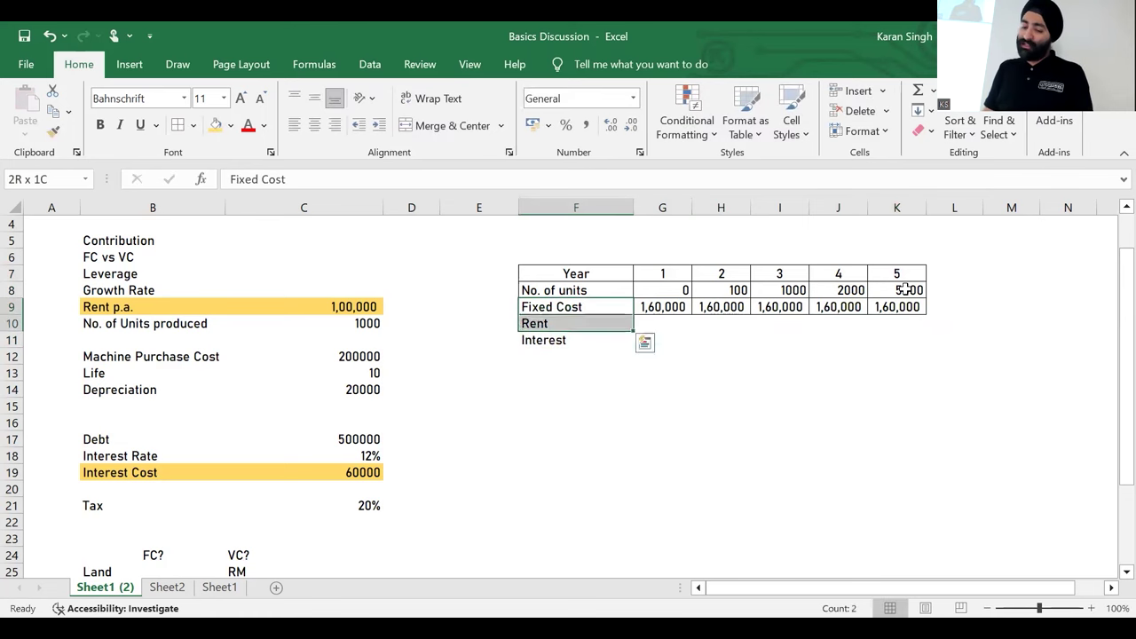
key("ctrl+i")
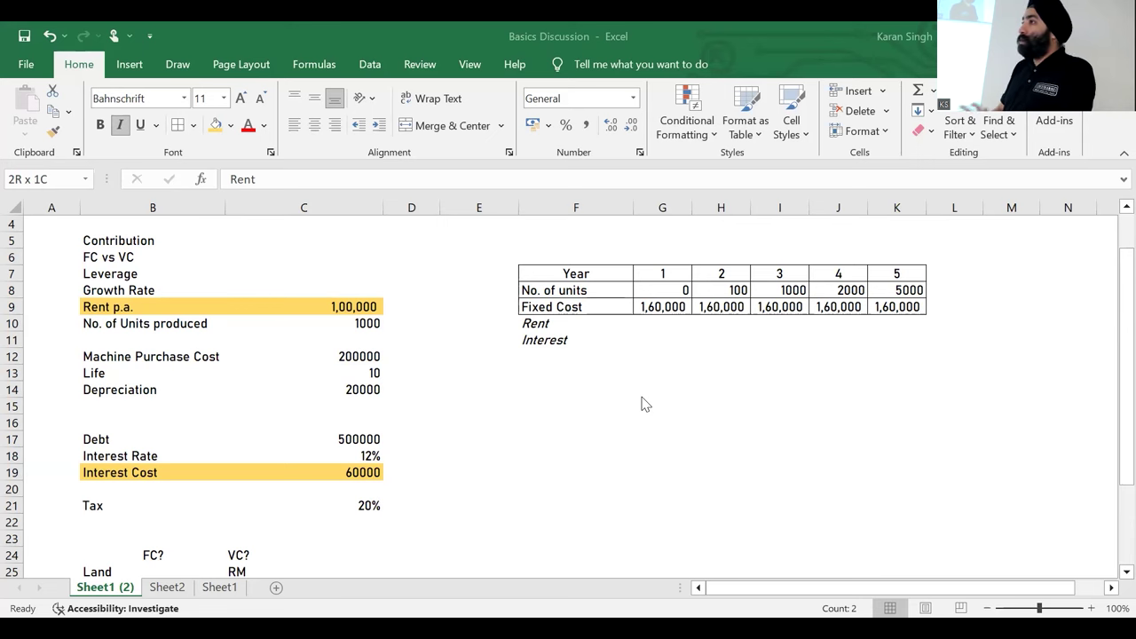
left_click_drag(576, 323, 586, 339)
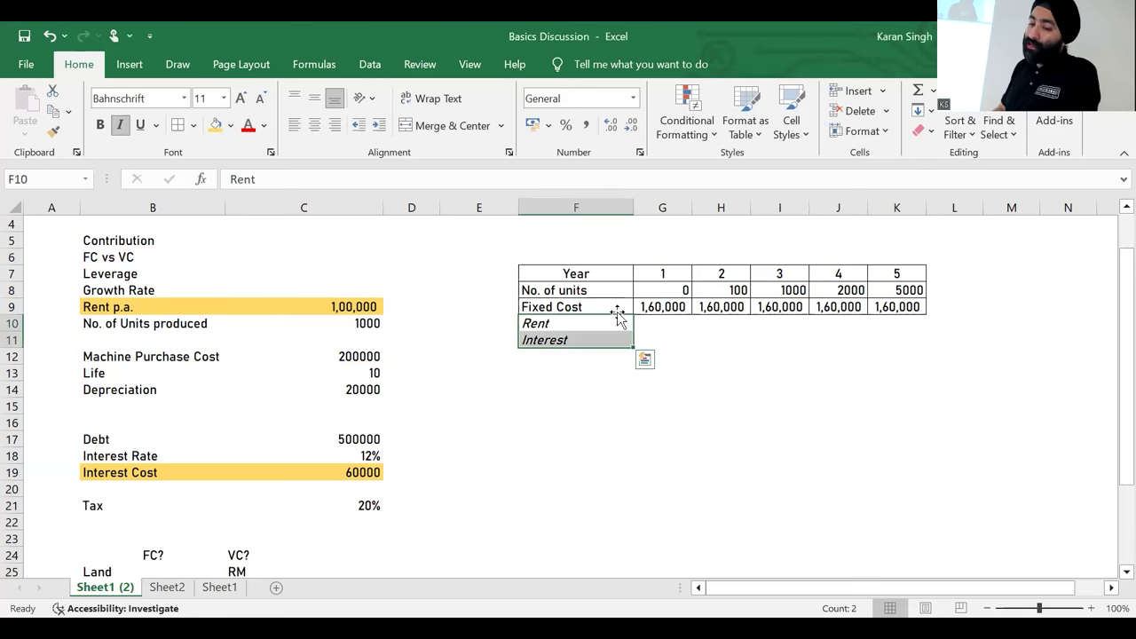
left_click_drag(647, 304, 900, 292)
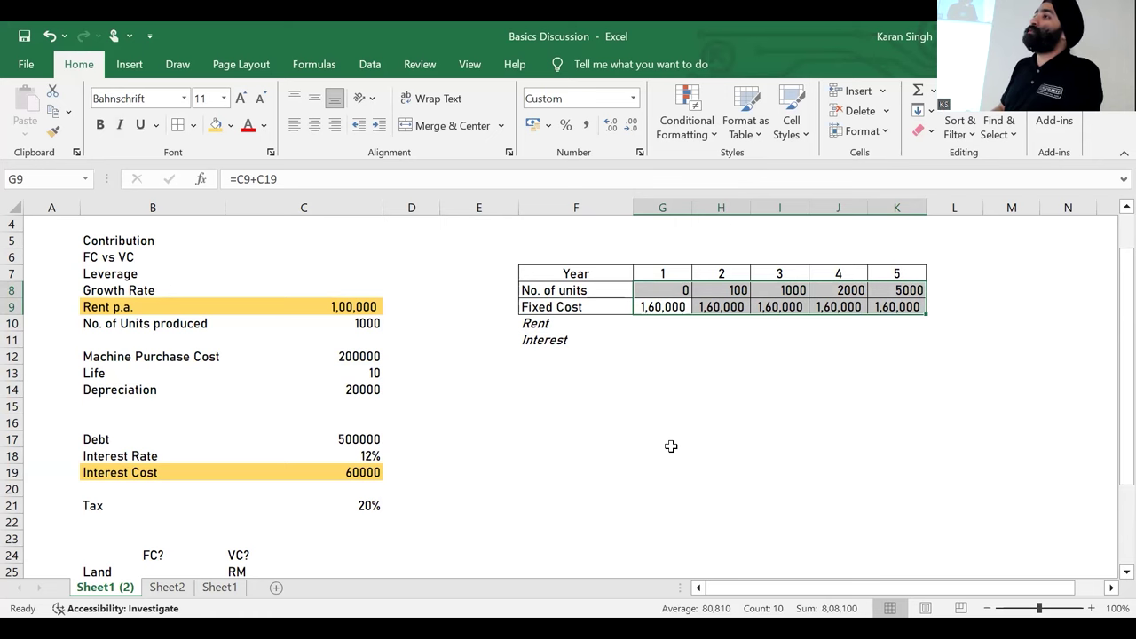
left_click(665, 369)
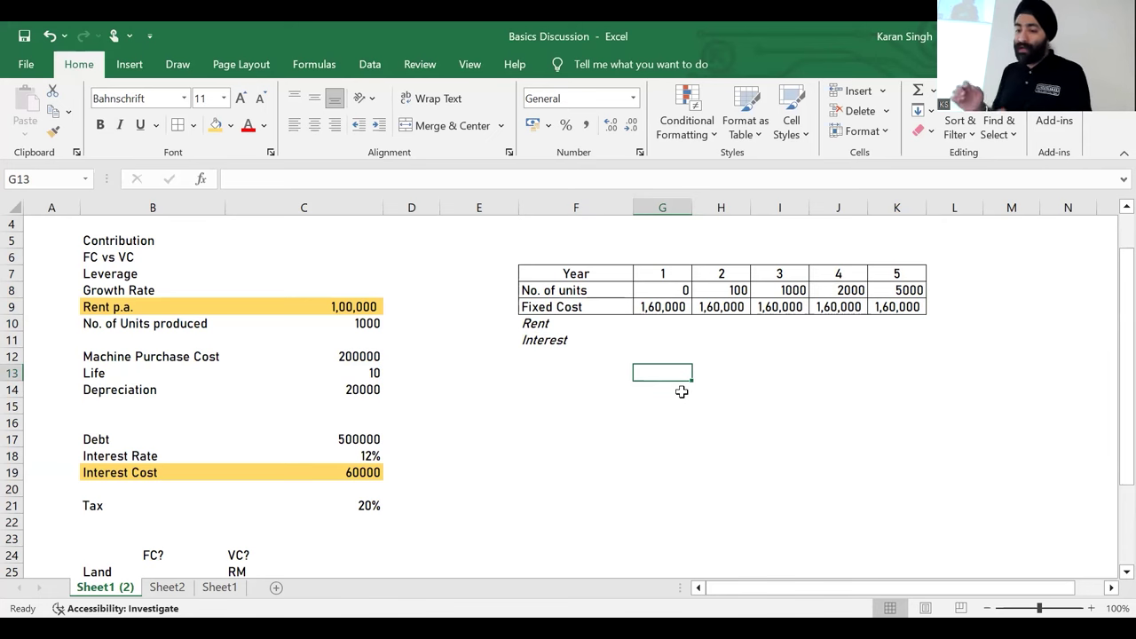
Step: Calculate the year 2 fixed cost per unit in H13 with the formula =H9/H8
key("Right")
type("=")
key("Up")
key("Up")
key("Up")
key("Up")
type("/")
key("Up")
key("Up")
key("Up")
key("Up")
key("Up")
key("Return")
key("Up")
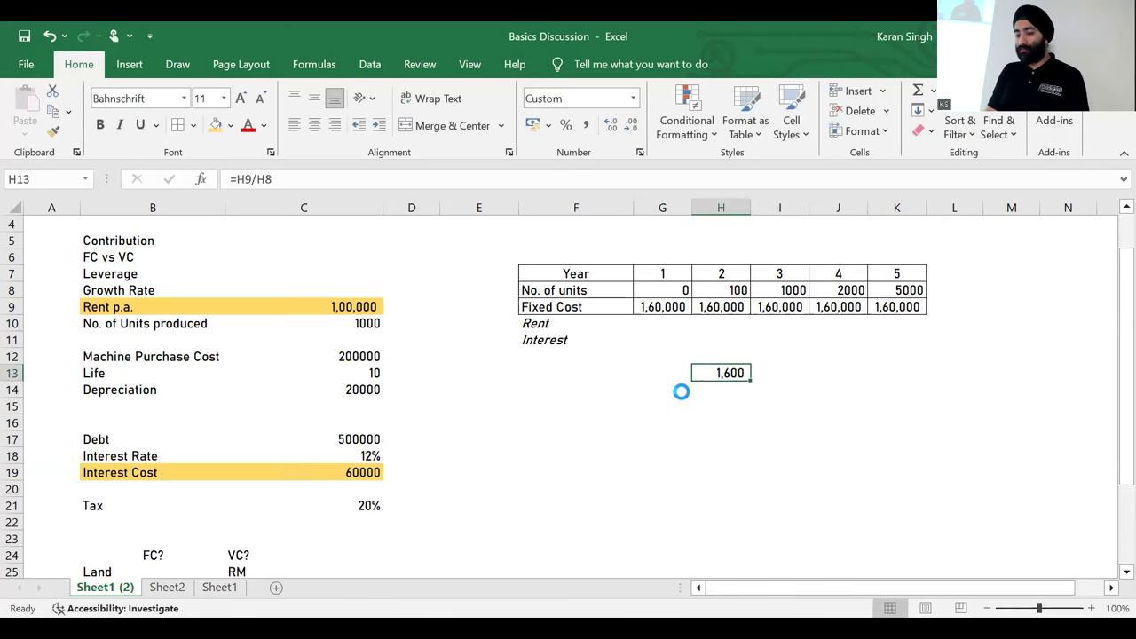
Step: Copy the per-unit cost formula from H13 across to K13 for years 3 to 5
key("ctrl+c")
key("shift+Right")
key("shift+Right")
key("shift+Right")
key("ctrl+v")
key("Right")
key("Right")
key("Right")
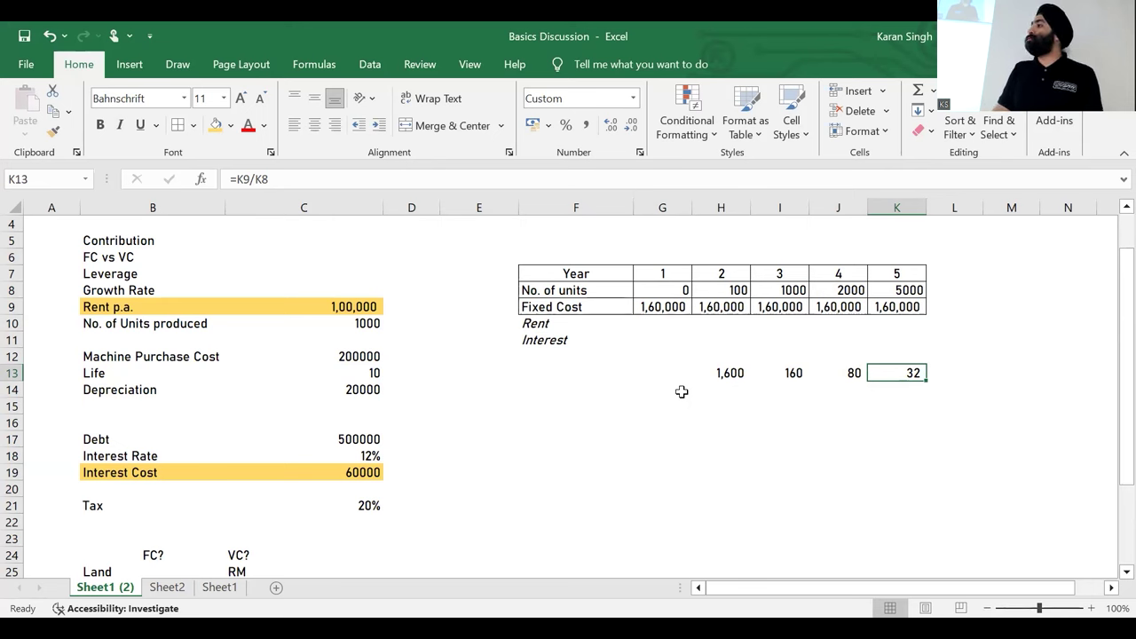
Step: Label the per-unit row "RC p.u." in F13
key("Left")
key("Left")
key("Left")
key("Left")
key("Left")
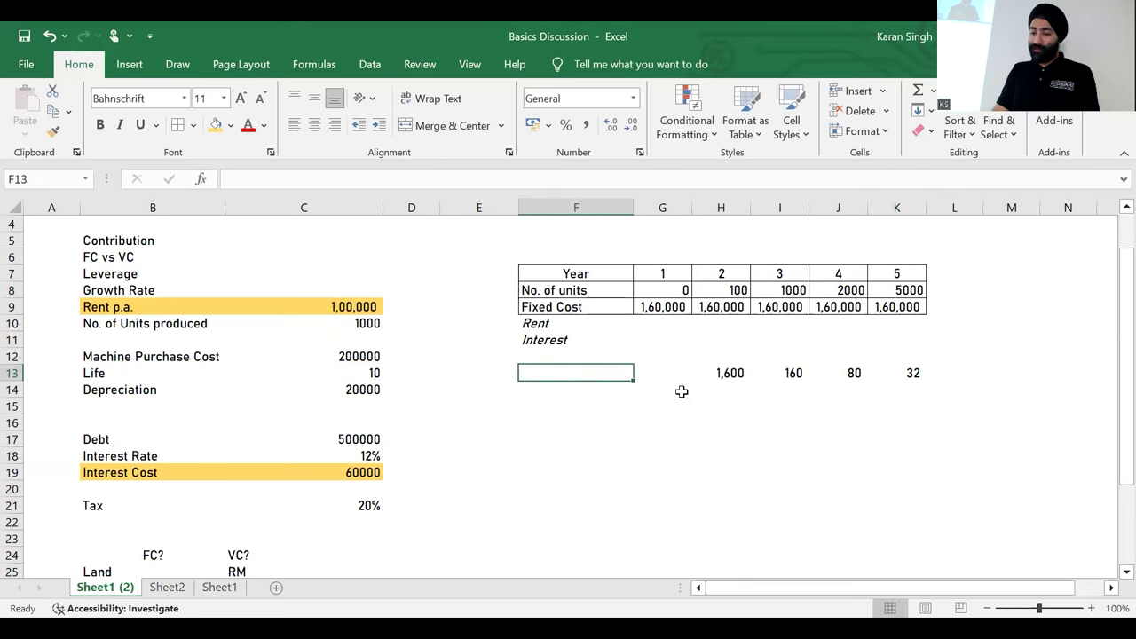
type("RC p.u.")
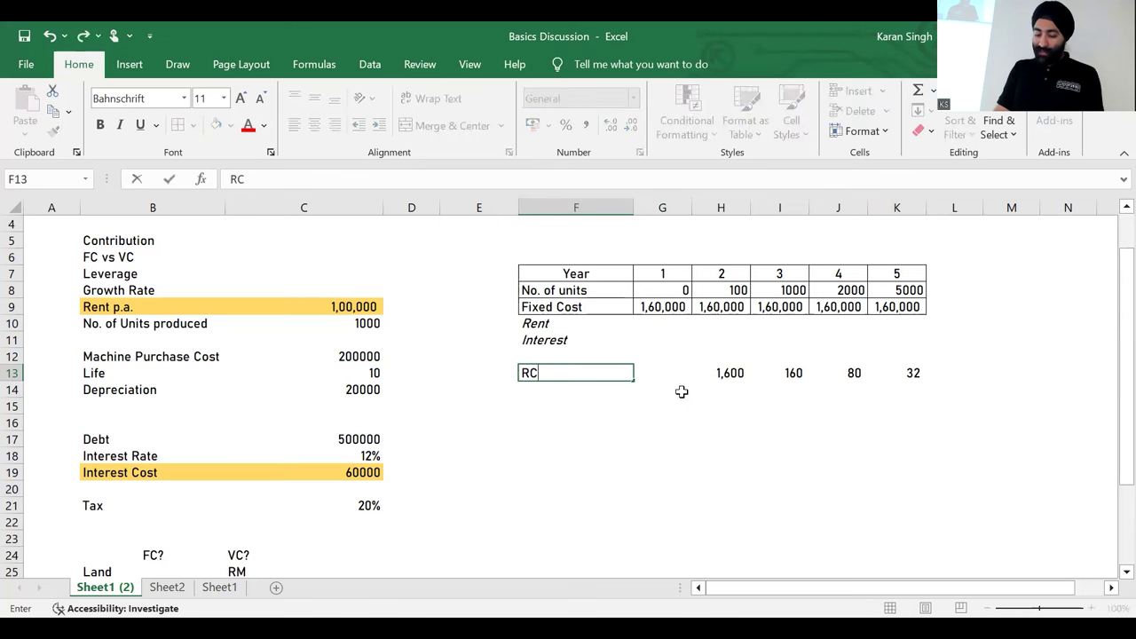
key("Return")
Step: Copy the bordered formatting of the Fixed Cost row F9:K9 onto the per-unit row F13:K13
key("Up")
key("Up")
key("Up")
key("Up")
key("Up")
key("Up")
key("Up")
key("Down")
key("Down")
key("ctrl+shift+Right")
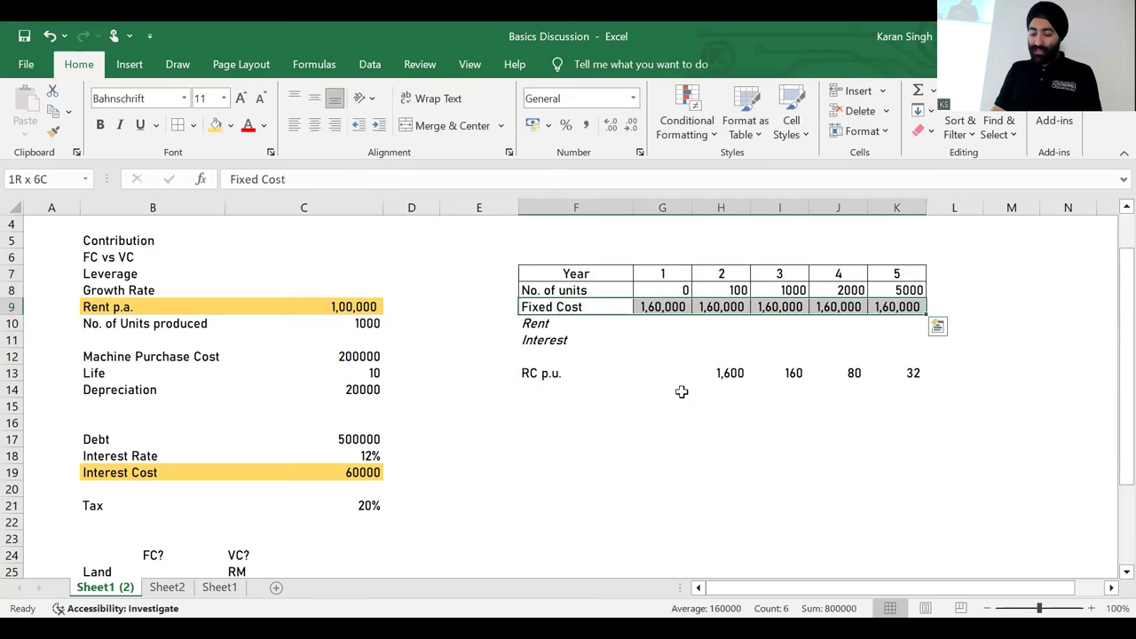
key("ctrl+c")
key("Down")
key("Down")
key("Down")
key("Down")
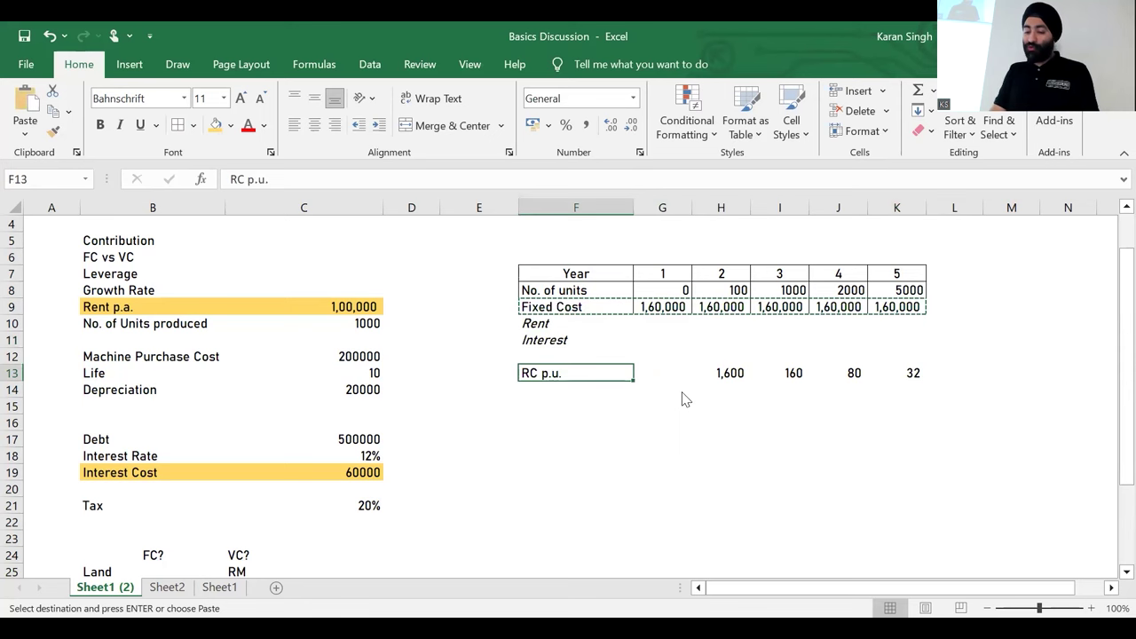
key("Escape")
Step: Move the per-unit row F13:K13 up one row to F12:K12, directly below Interest
key("ctrl+shift+Right")
key("ctrl+shift+Right")
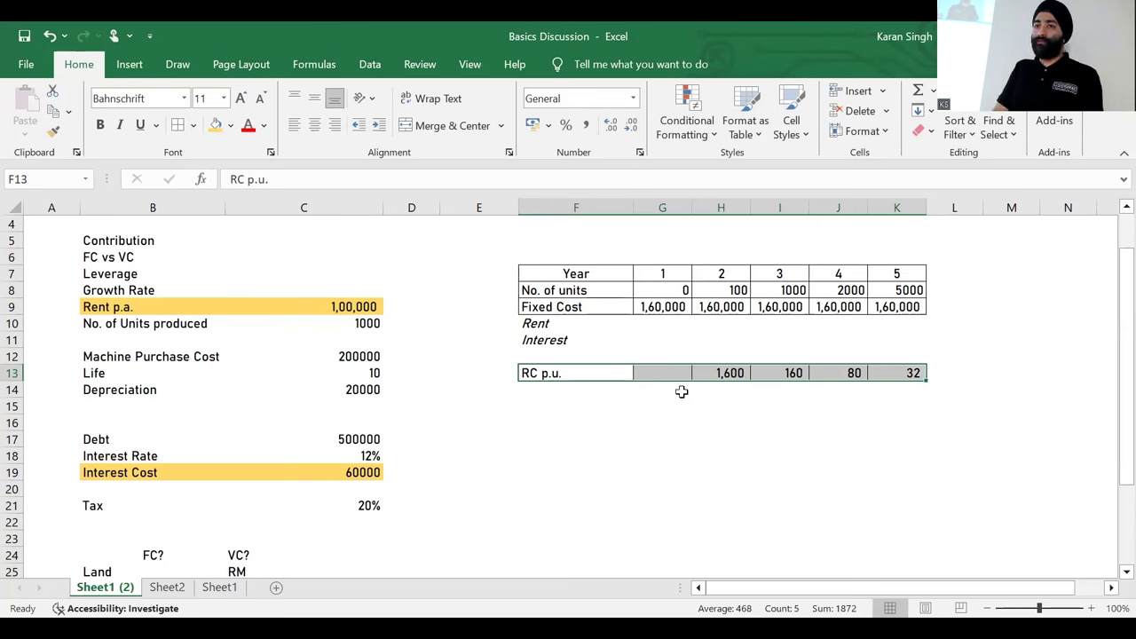
key("ctrl+x")
key("Up")
key("ctrl+v")
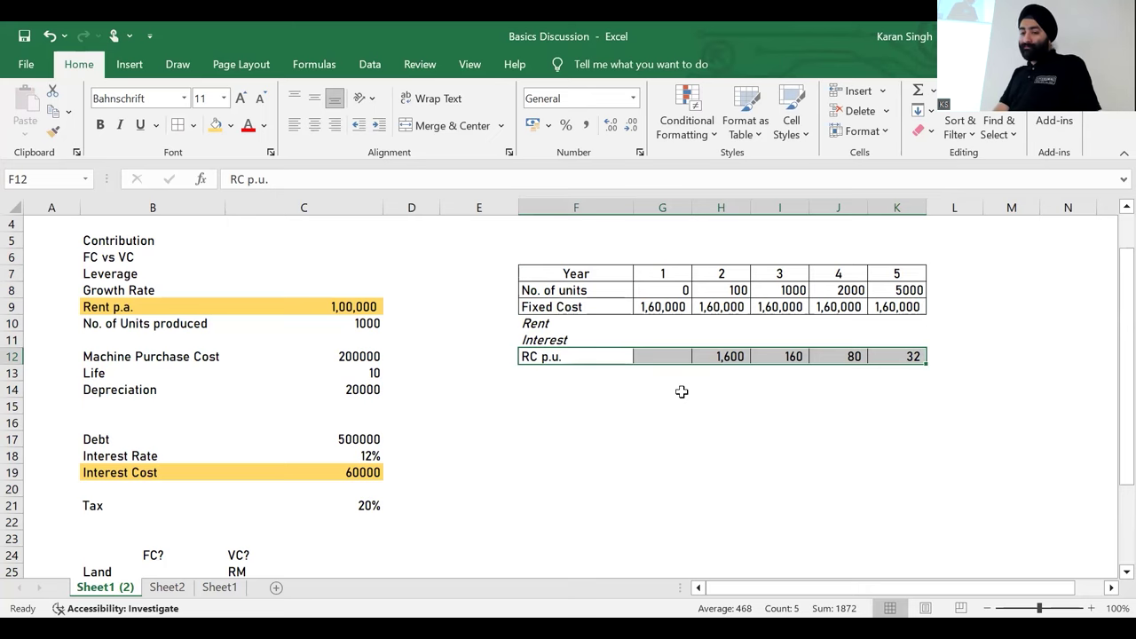
Step: Correct the label in F12 to "FC p.u."
key("ctrl+Down")
key("ctrl+Up")
key("ctrl+Down")
key("ctrl+Up")
key("F2")
key("Left")
key("Left")
key("Left")
key("Left")
key("Left")
key("Left")
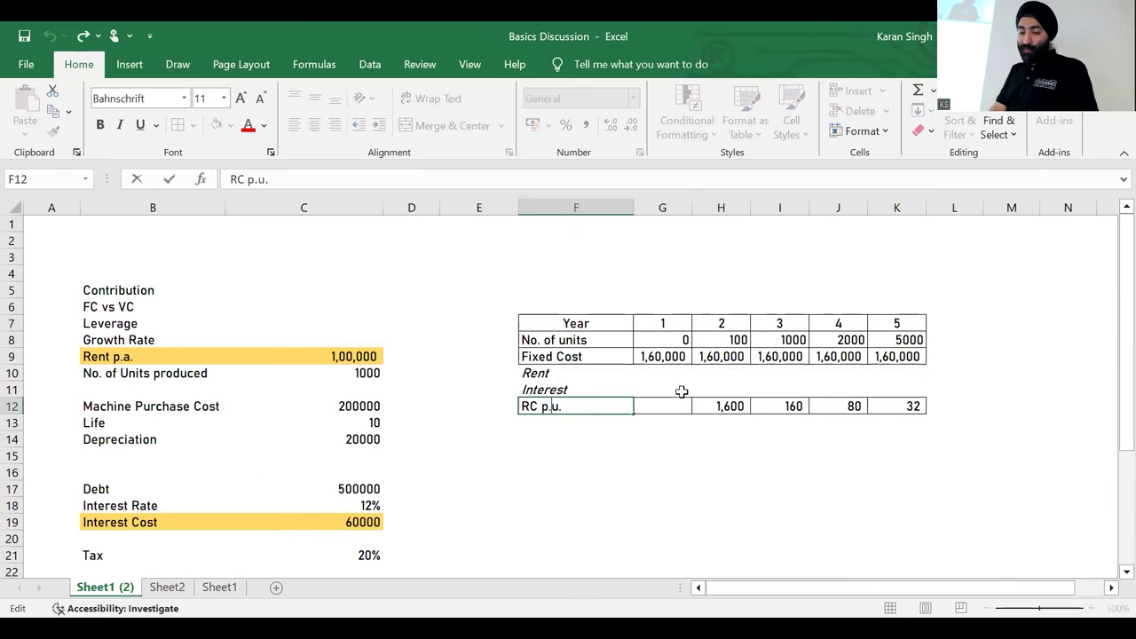
key("BackSpace")
type("F")
key("ctrl+Return")
key("Up")
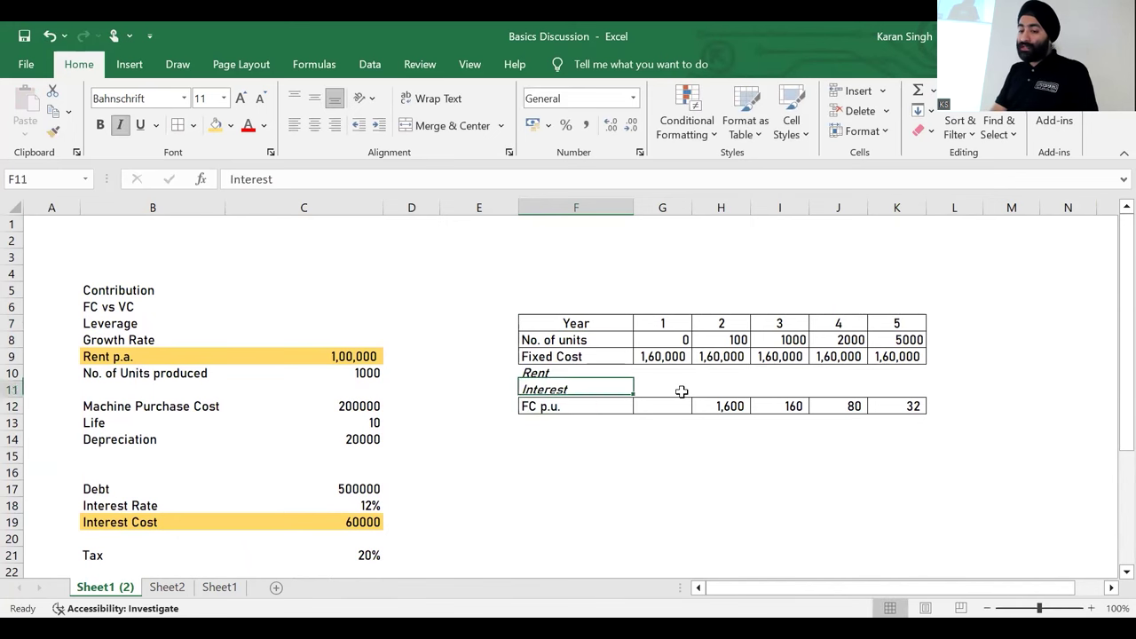
Step: Add the note "Not K" in L12 beside the FC p.u. row
key("Down")
key("ctrl+Right")
key("ctrl+Right")
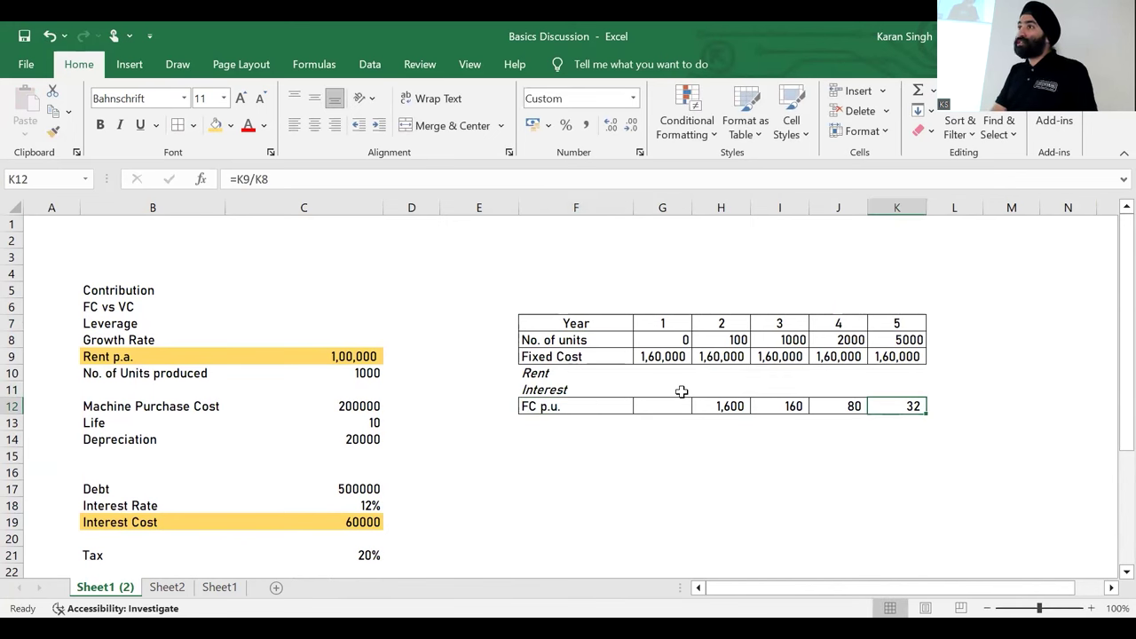
key("Right")
type("Not K")
key("Return")
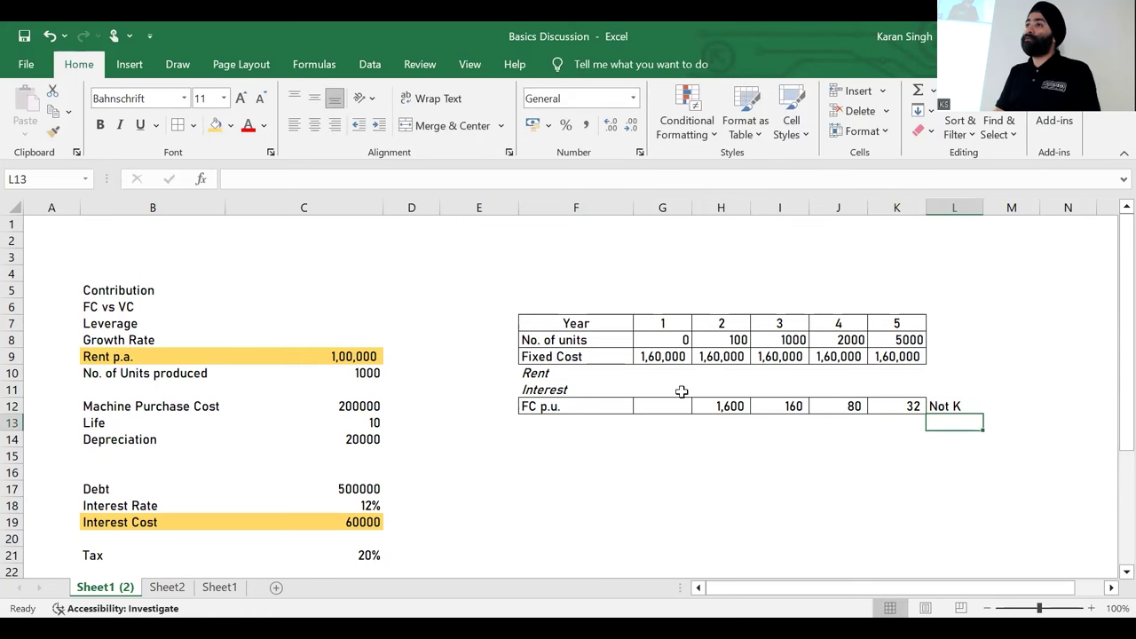
Step: Add the note "K" in L9 beside the Fixed Cost row
key("Up")
key("Up")
key("Up")
key("Up")
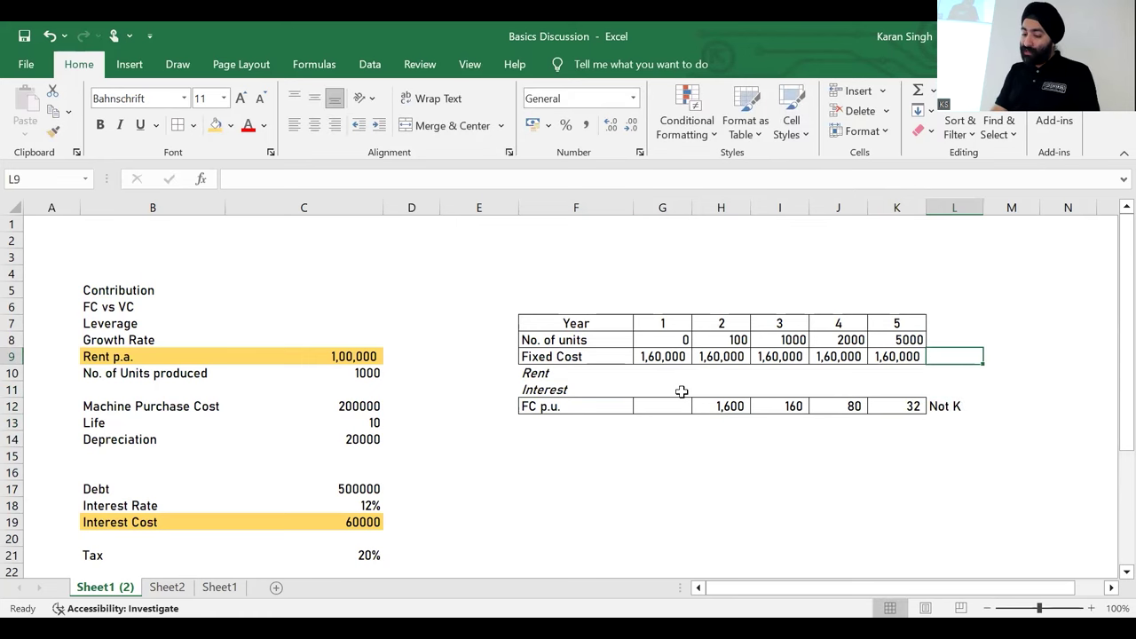
type("K")
key("Return")
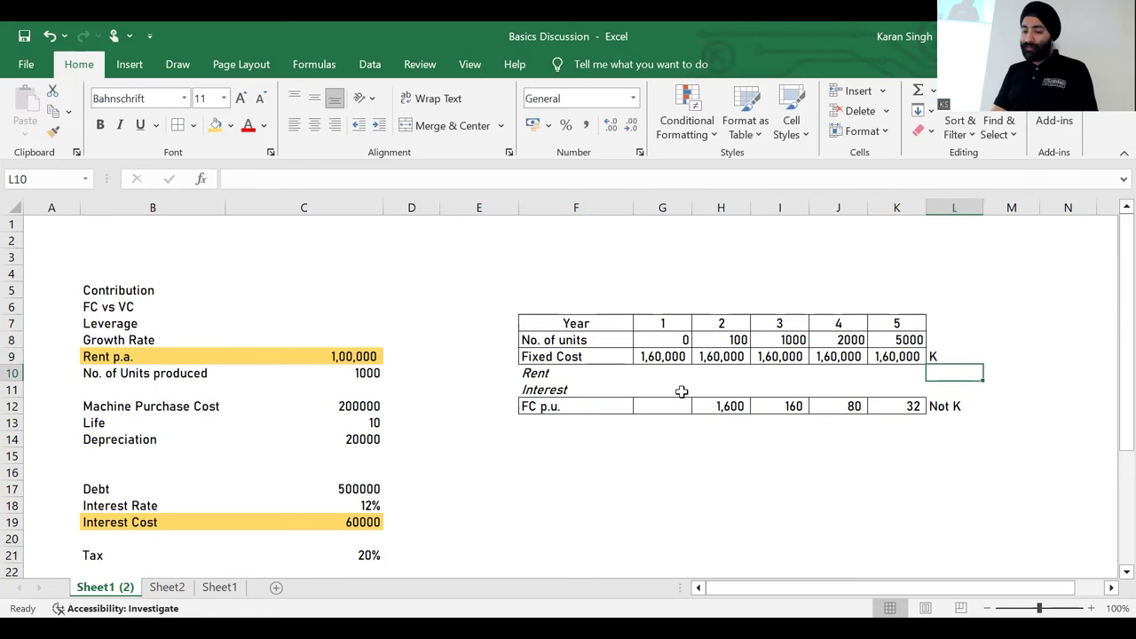
key("Left")
key("Left")
key("Left")
key("Left")
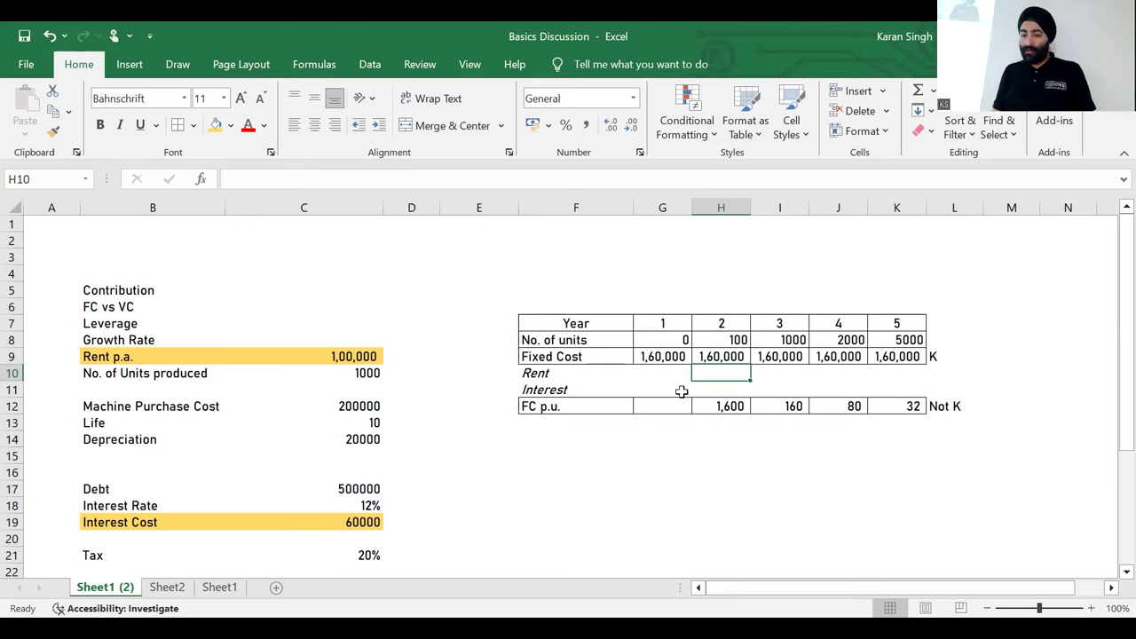
Step: Add the labels "Total VC" in F14 and "VC p.u." in F15 below the fixed cost rows
left_click(578, 440)
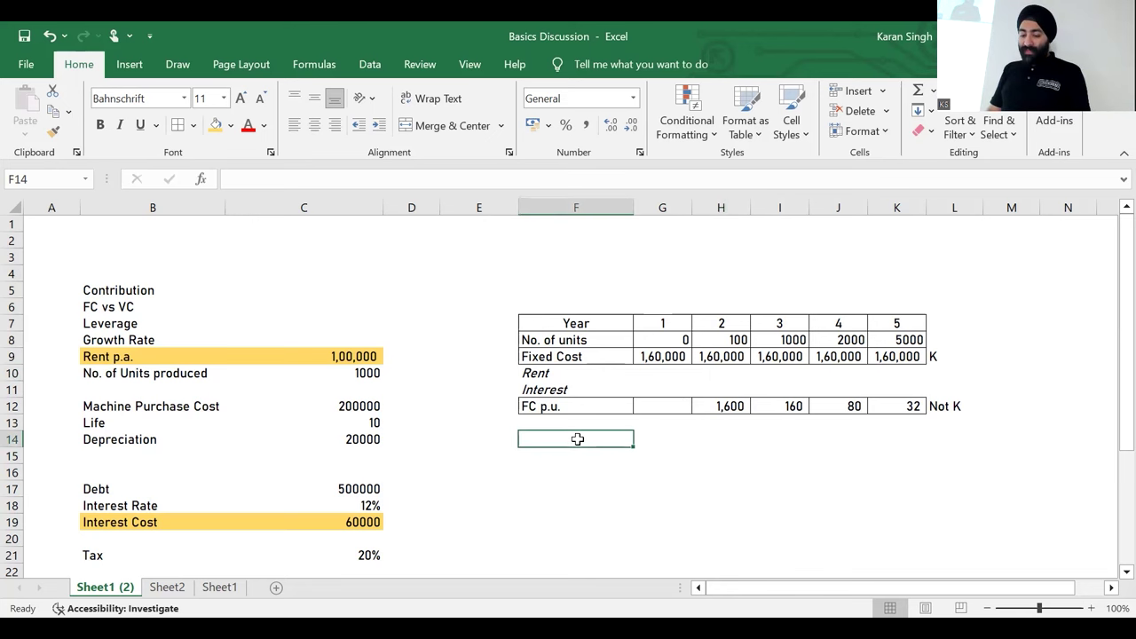
type("VC")
left_click(578, 440)
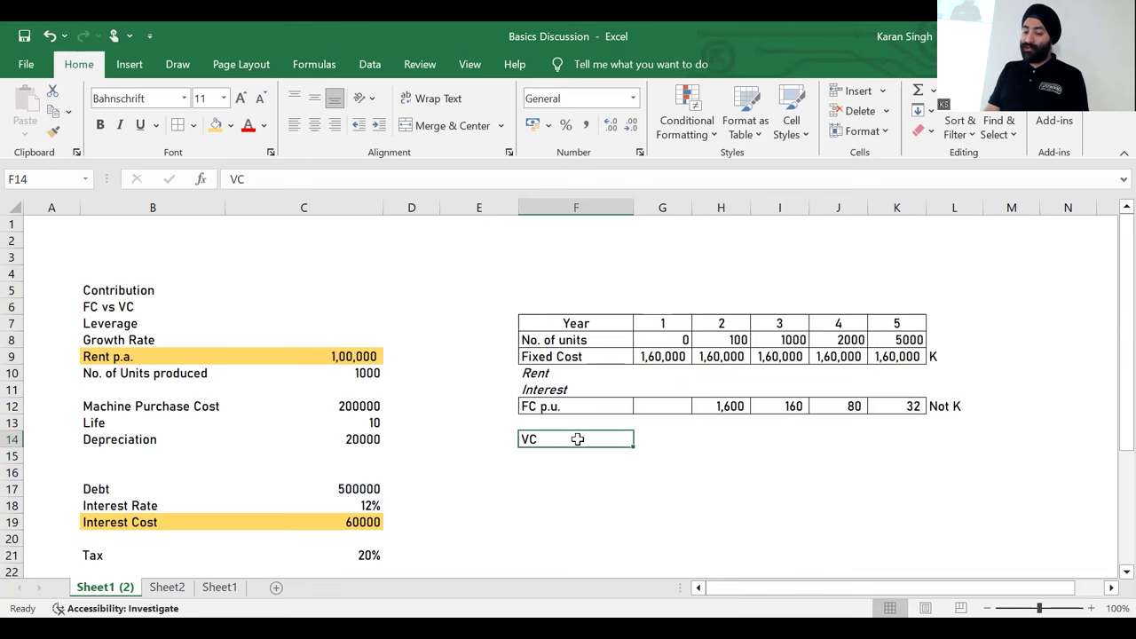
double_click(578, 439)
key("Home")
type("Total")
key("Return")
type("VC p.u.")
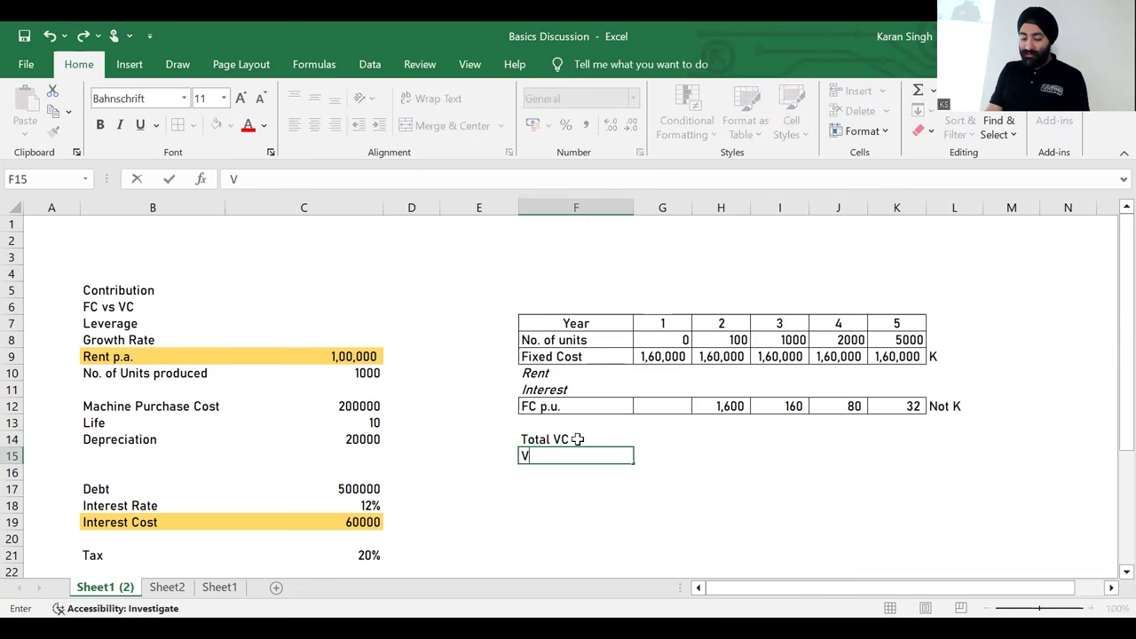
key("ctrl+Return")
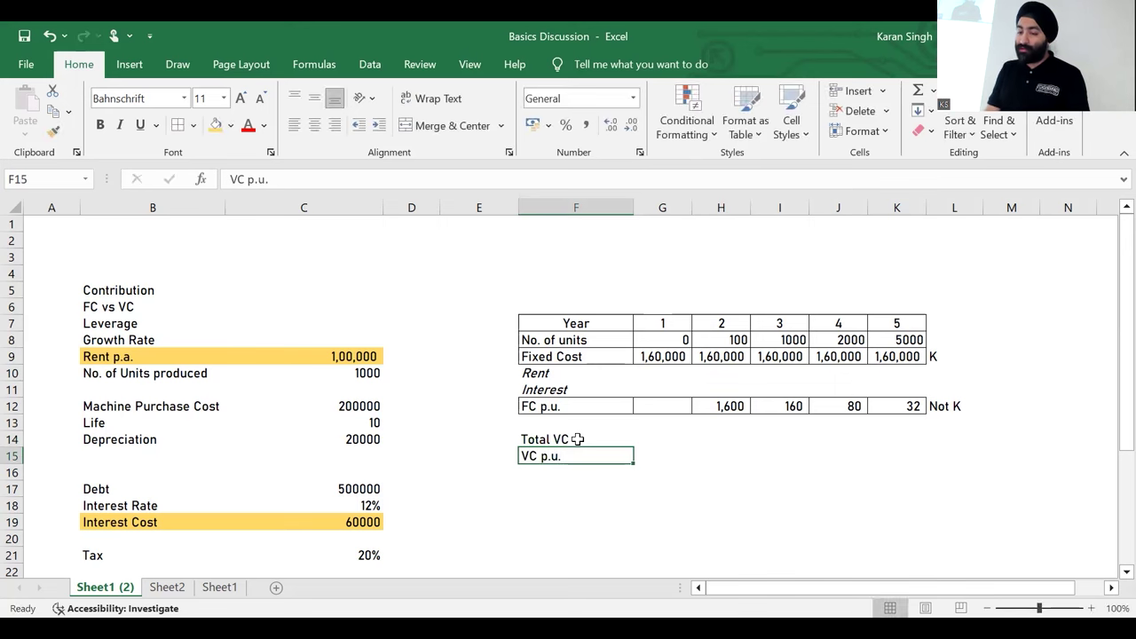
Step: Apply all borders and a light green fill to the empty variable cost cells G14:K15
key("Right")
key("shift+Right")
key("shift+Right")
key("shift+Right")
key("shift+Right")
key("shift+Up")
key("alt+h")
key("b")
key("a")
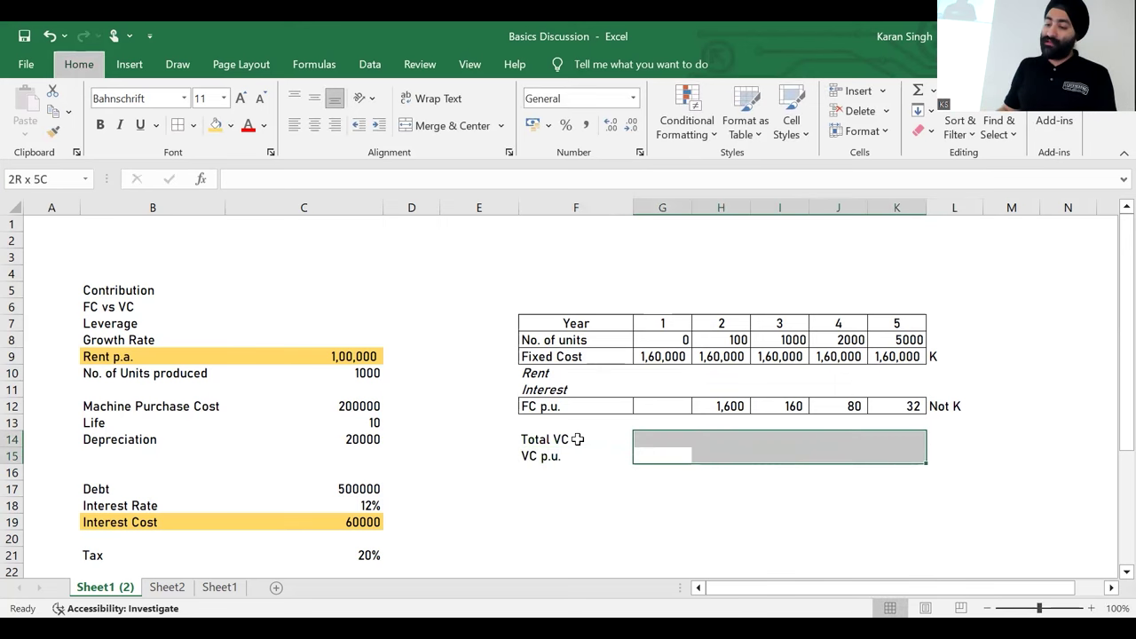
left_click(233, 133)
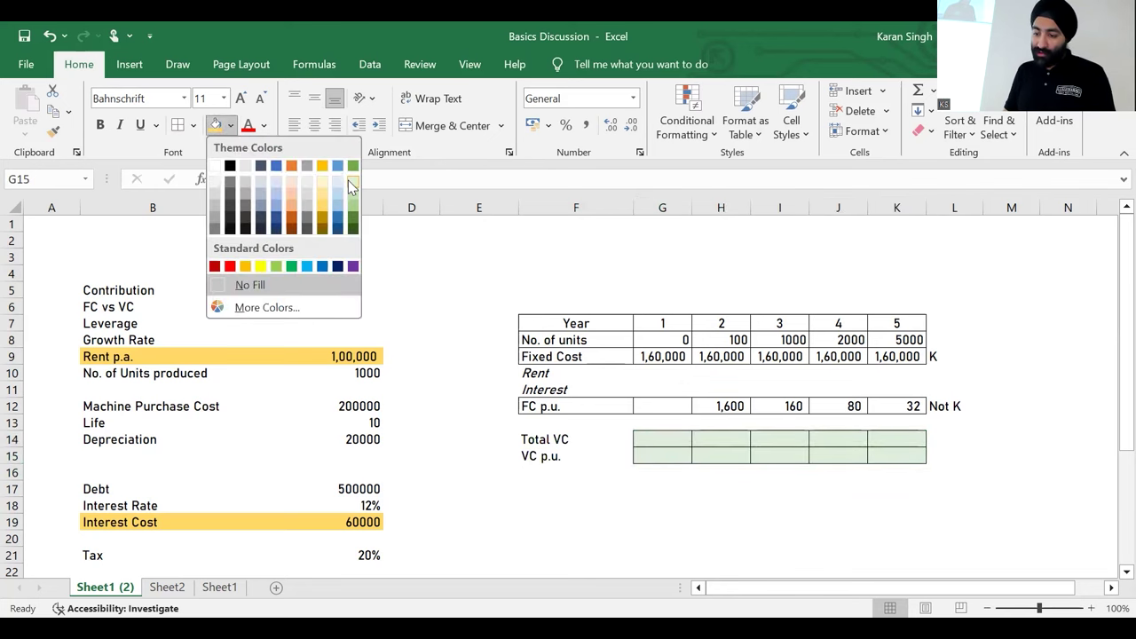
left_click(347, 180)
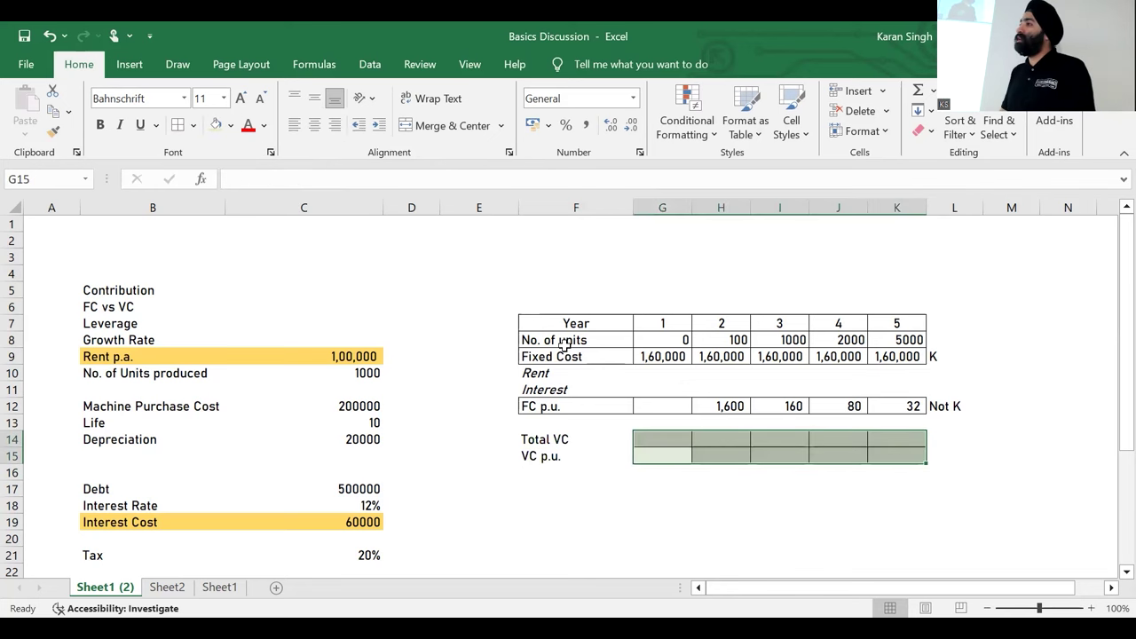
left_click(674, 336)
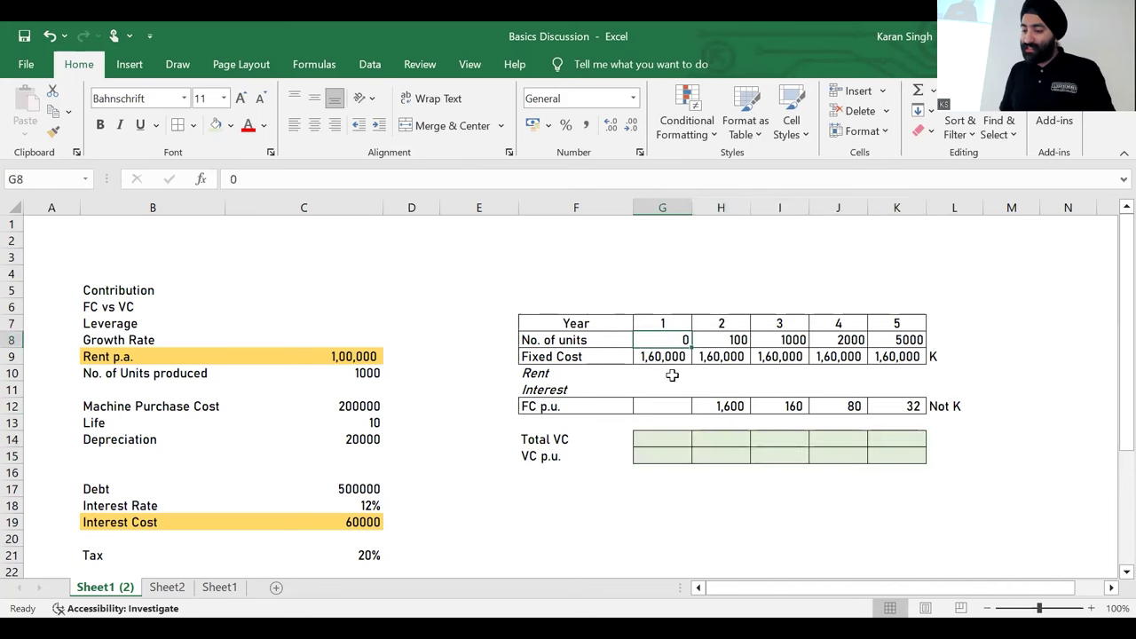
left_click(660, 433)
left_click(724, 341)
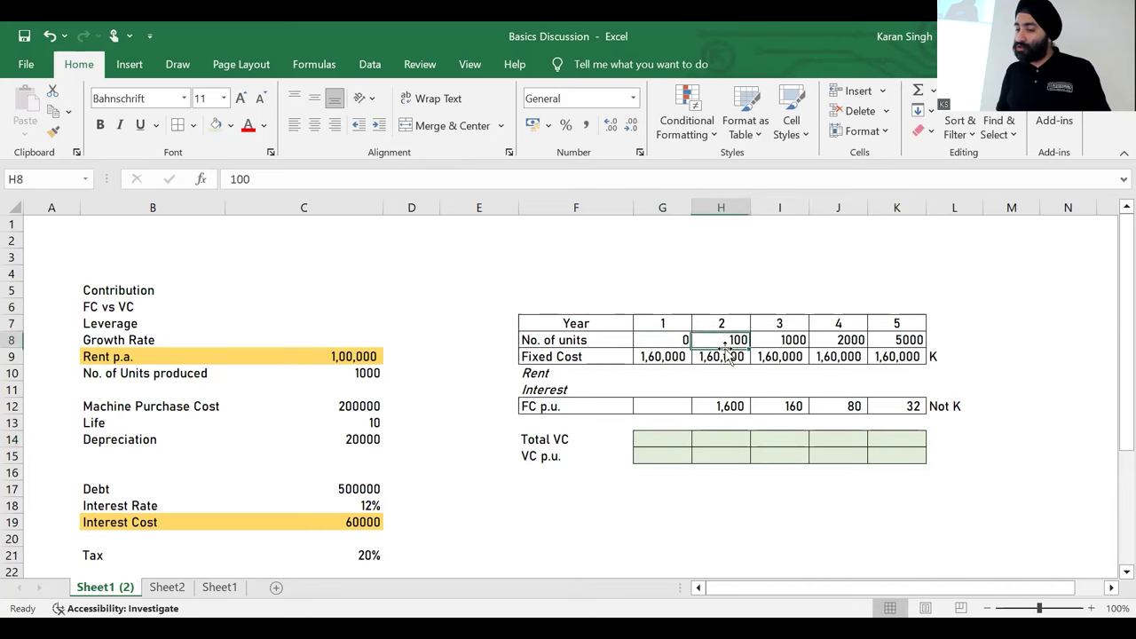
left_click(705, 435)
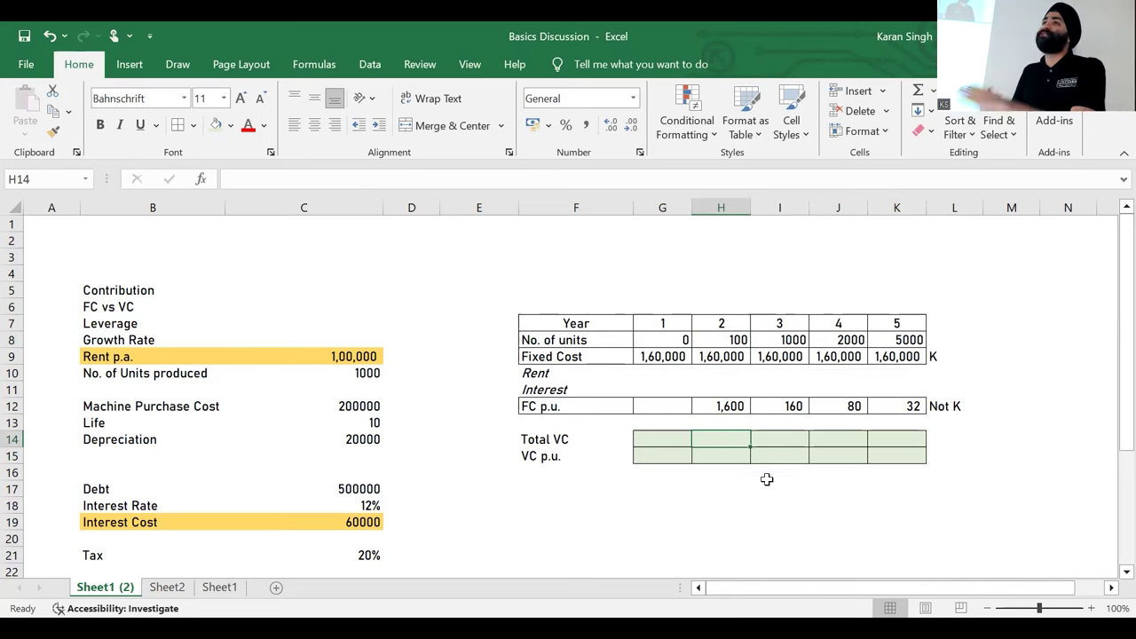
left_click_drag(633, 453, 894, 453)
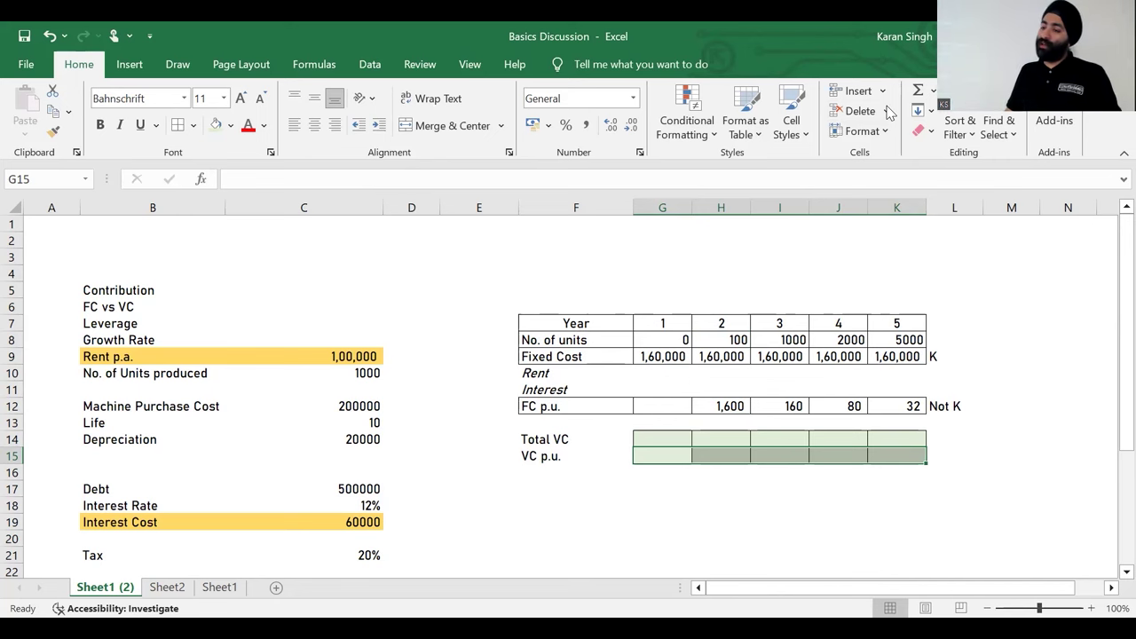
key("alt+Tab")
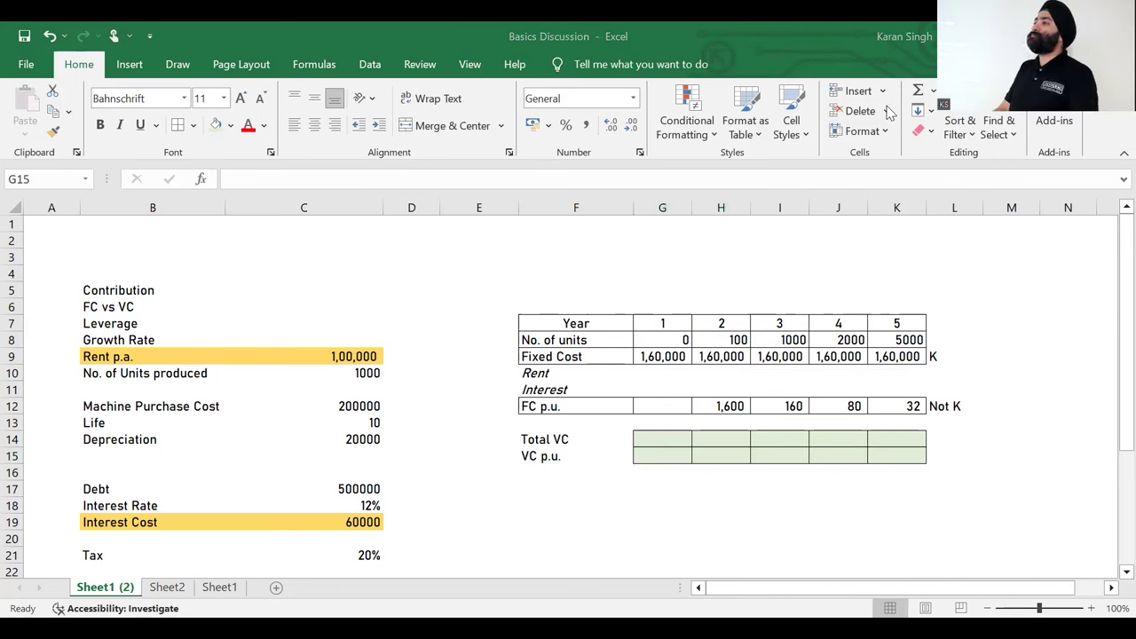
Step: Enter 60 in F4 and 100 in G4 above the year table
left_click(552, 272)
type("60")
key("Return")
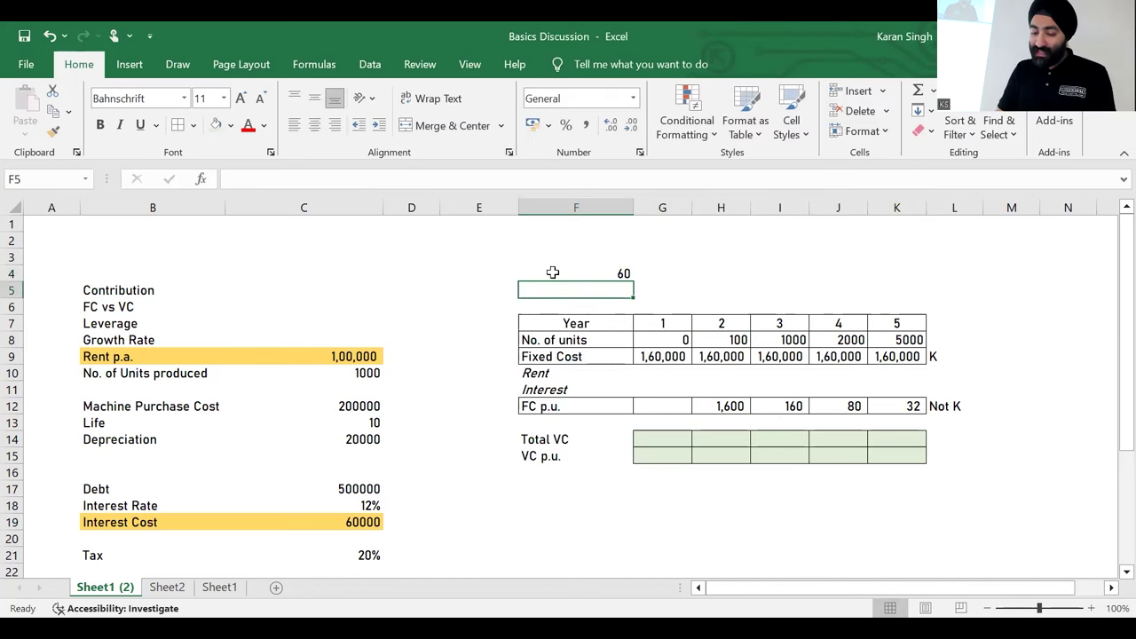
key("Up")
key("Right")
type("100")
key("Return")
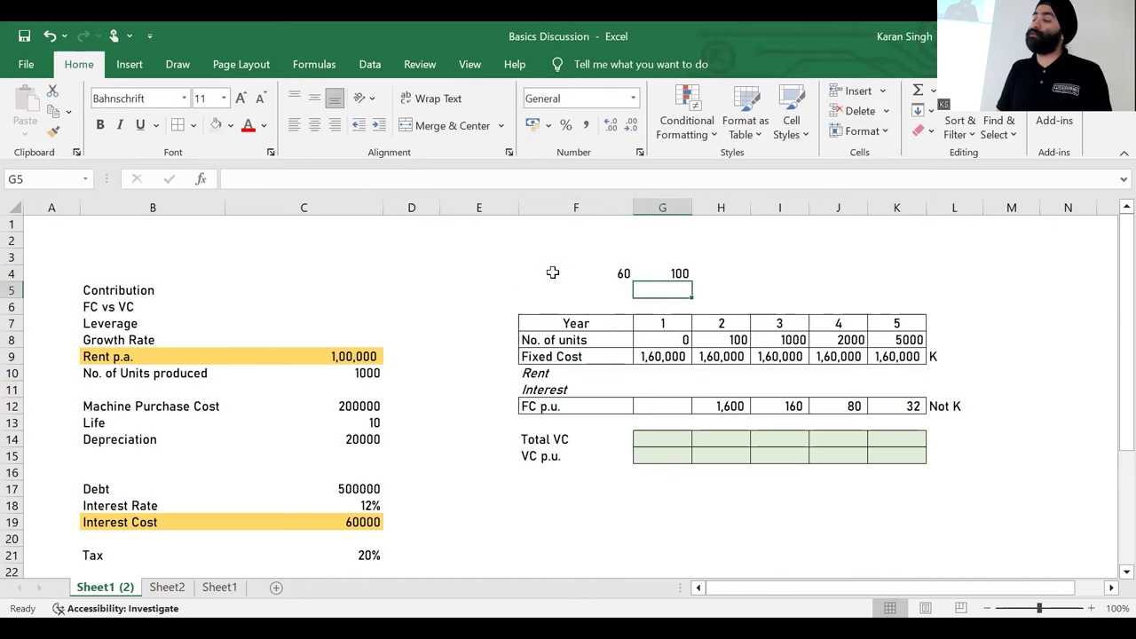
left_click(548, 439)
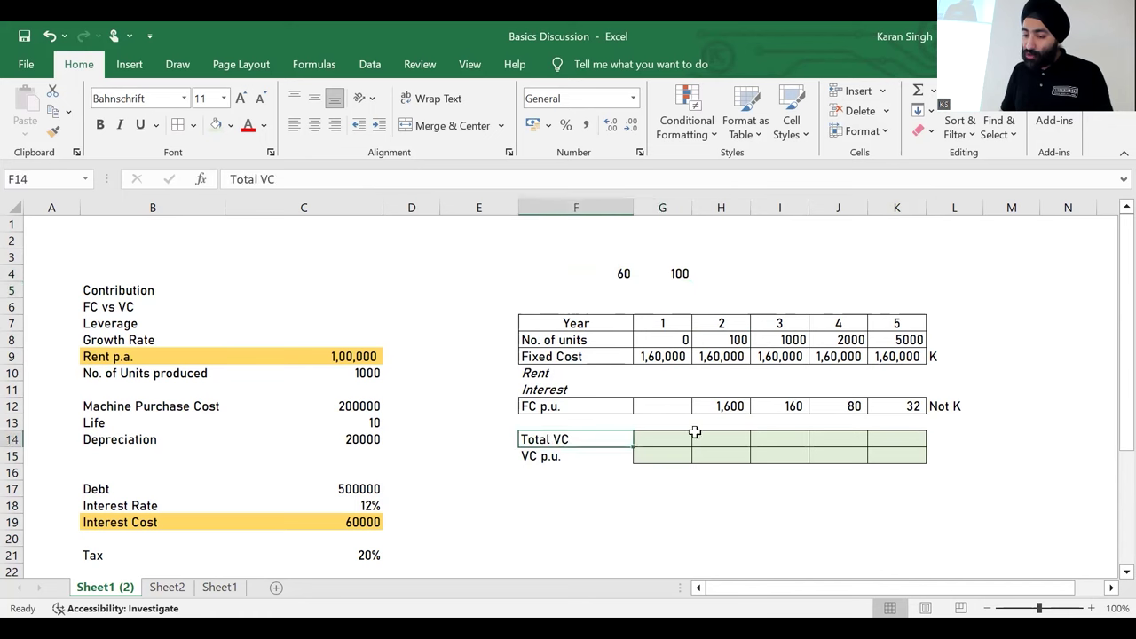
left_click_drag(619, 322, 910, 323)
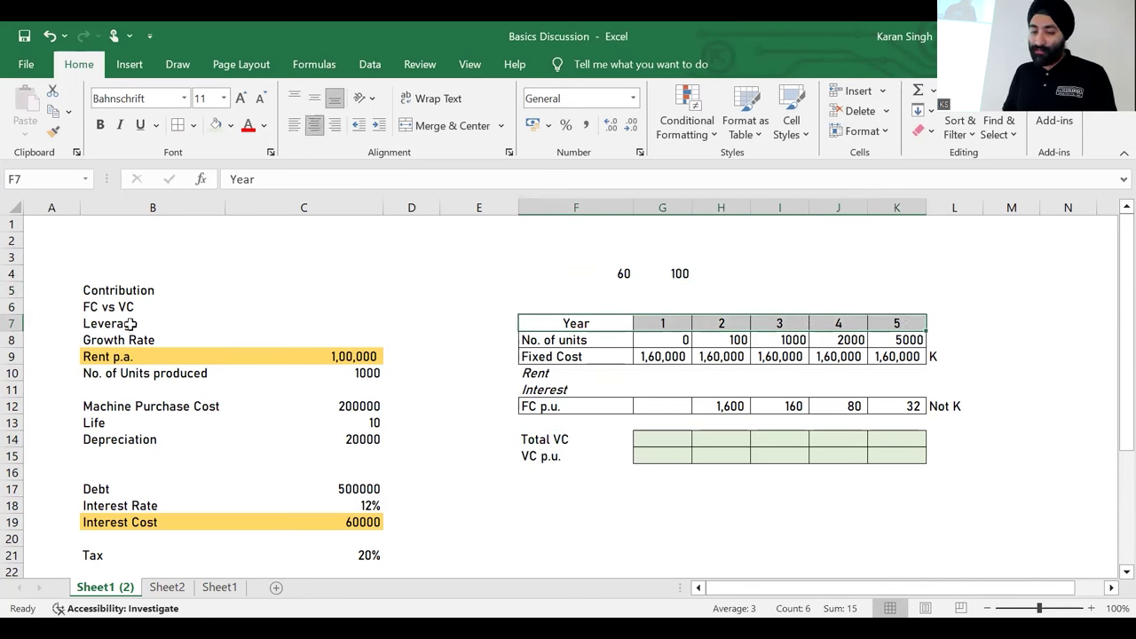
Step: Group rows 9 to 13, from Rent p.a. through Life, into a row outline
left_click(127, 338)
key("shift+space")
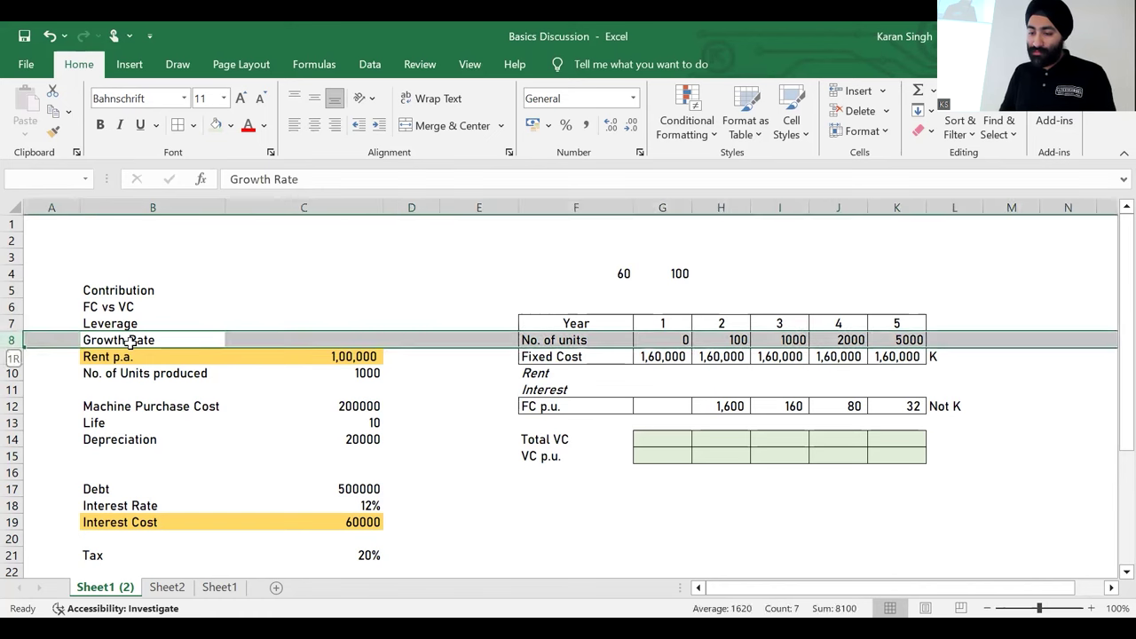
key("Down")
key("Down")
key("shift+space")
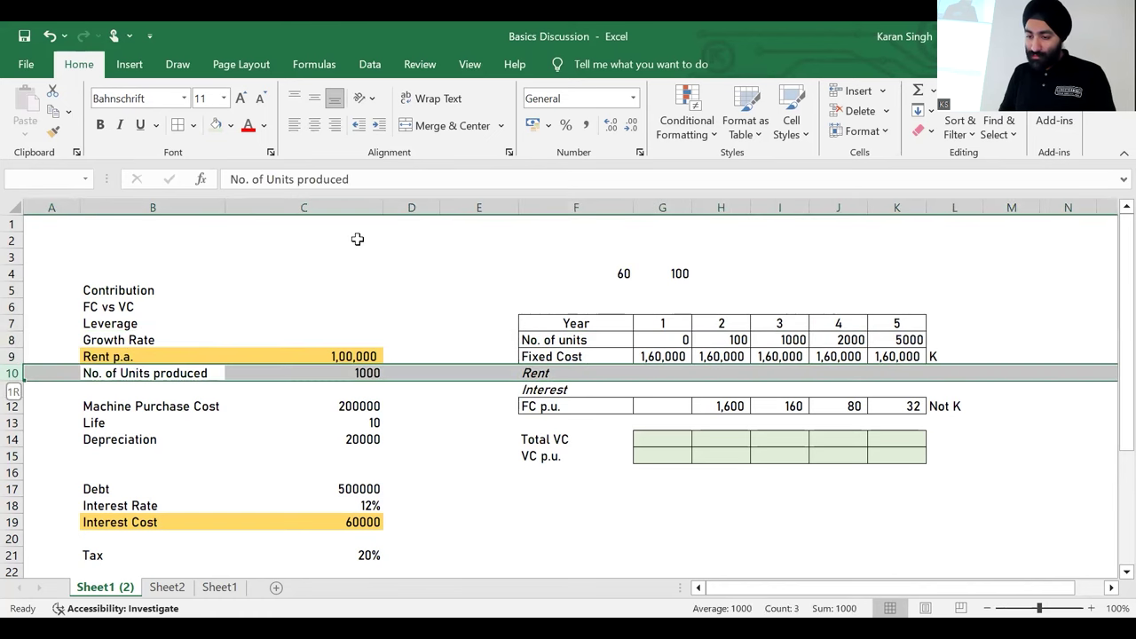
key("Up")
key("shift+space")
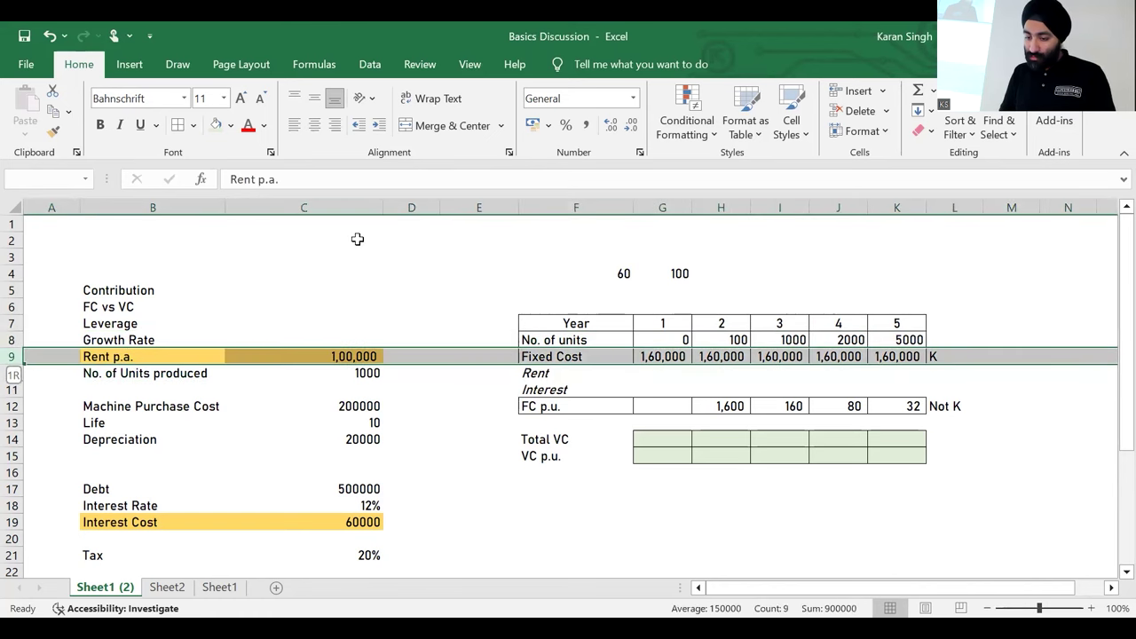
key("shift+Down")
key("shift+Down")
key("shift+Down")
key("shift+Down")
key("alt+shift+Right")
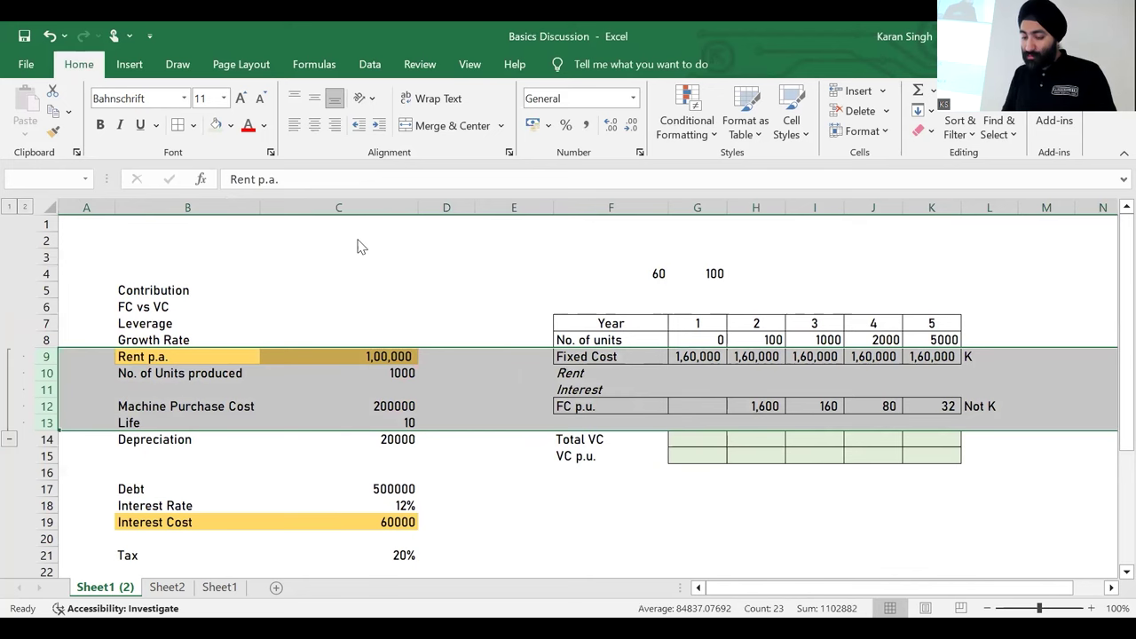
Step: Collapse the outlined group of rows 9 to 13 and move to the Total VC row
key("alt+a")
key("h")
key("Down")
key("Right")
key("Right")
key("Right")
key("Right")
key("Right")
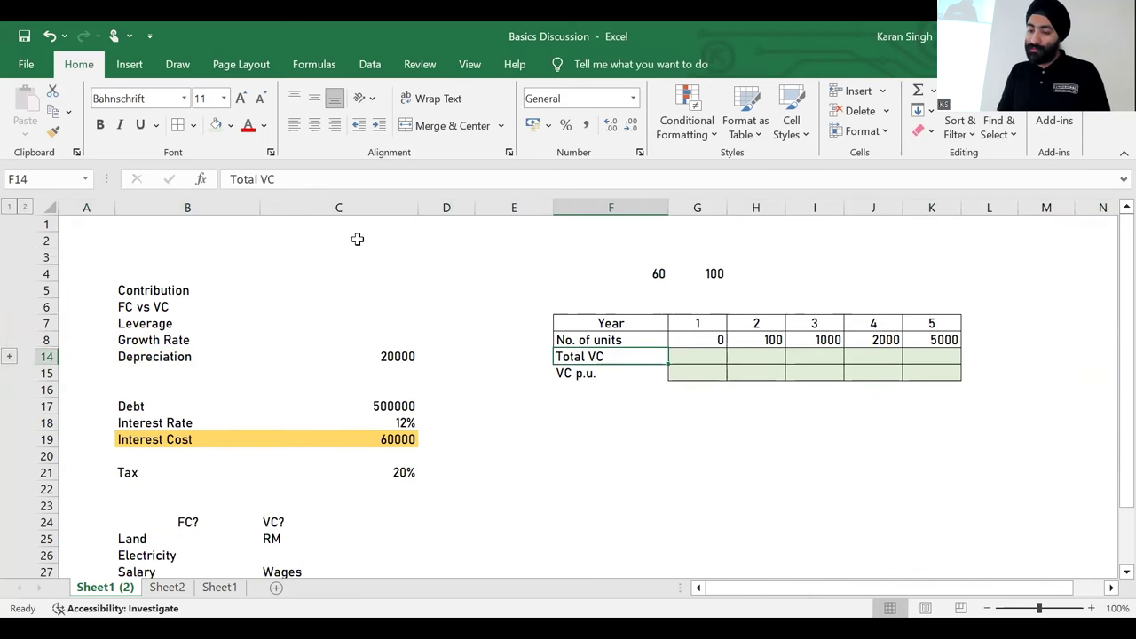
key("Up")
key("Up")
key("shift+Down")
key("shift+Down")
key("shift+Down")
key("Down")
key("Down")
key("shift+Down")
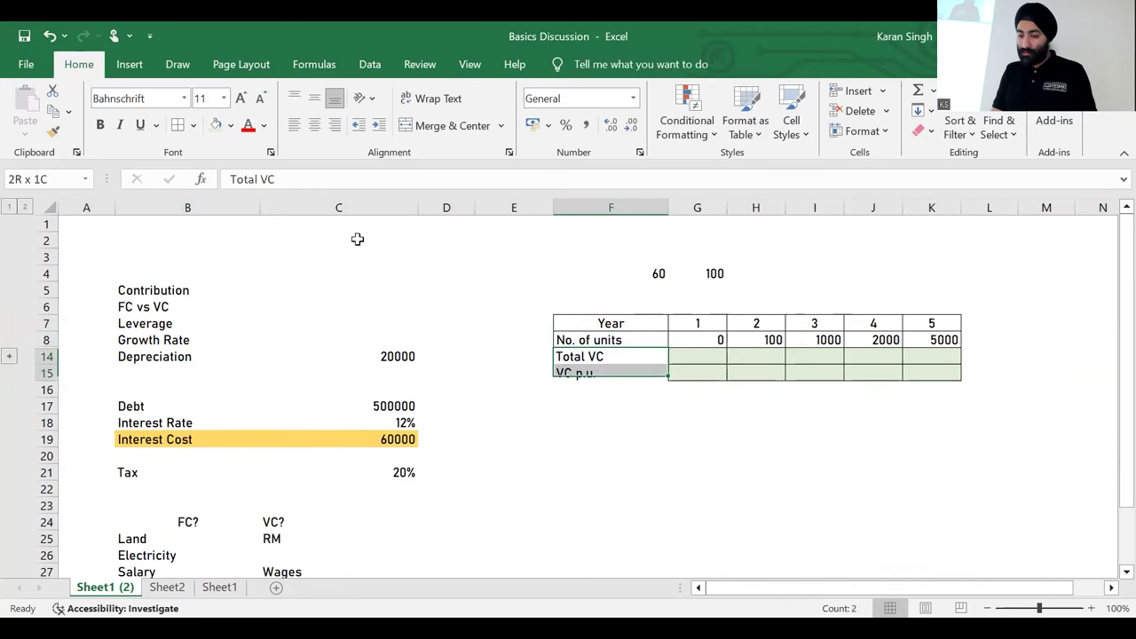
key("Up")
key("Down")
key("Right")
key("shift+Right")
key("shift+Right")
key("shift+Right")
key("shift+Right")
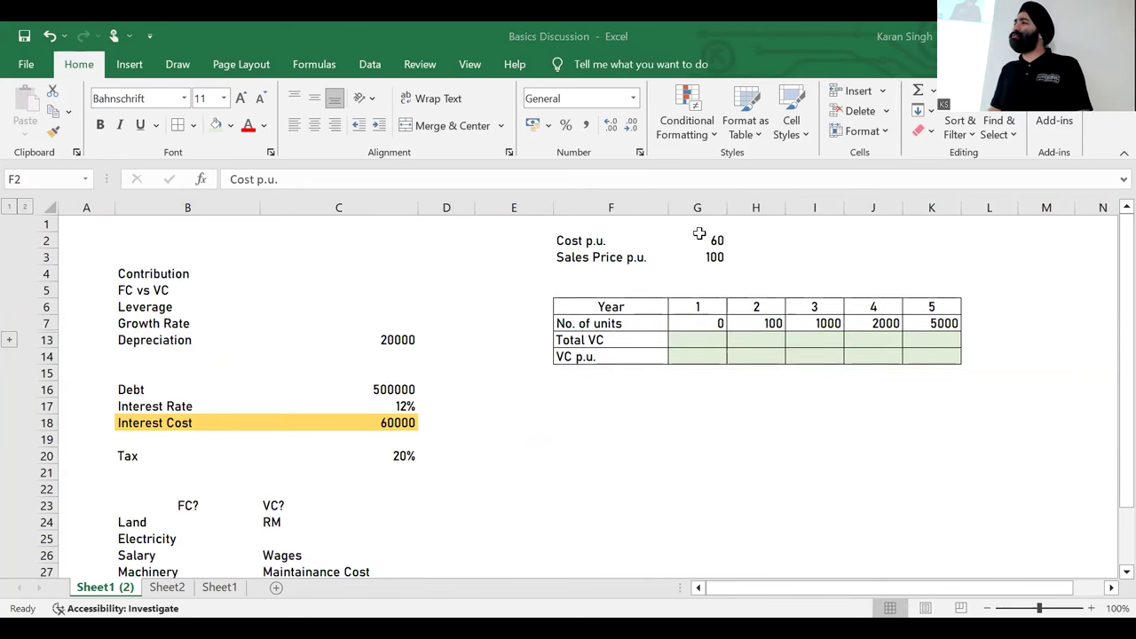
Step: Calculate year 1 Total VC in G13 as units times the locked cost per unit, =G7*$G$2
left_click(678, 337)
left_click(713, 323)
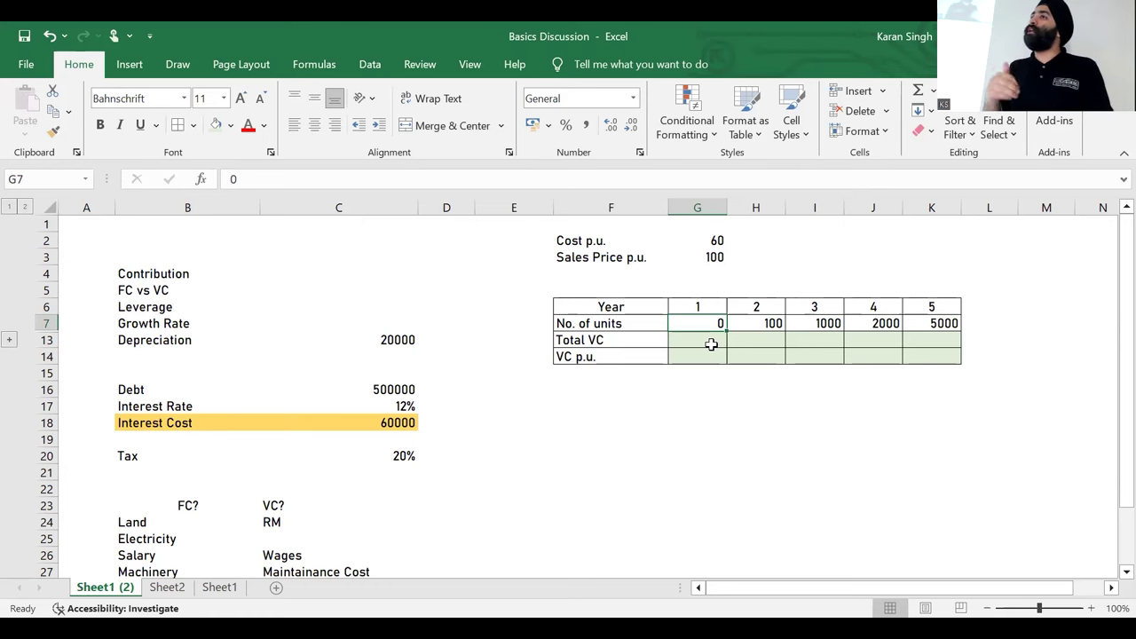
left_click(712, 345)
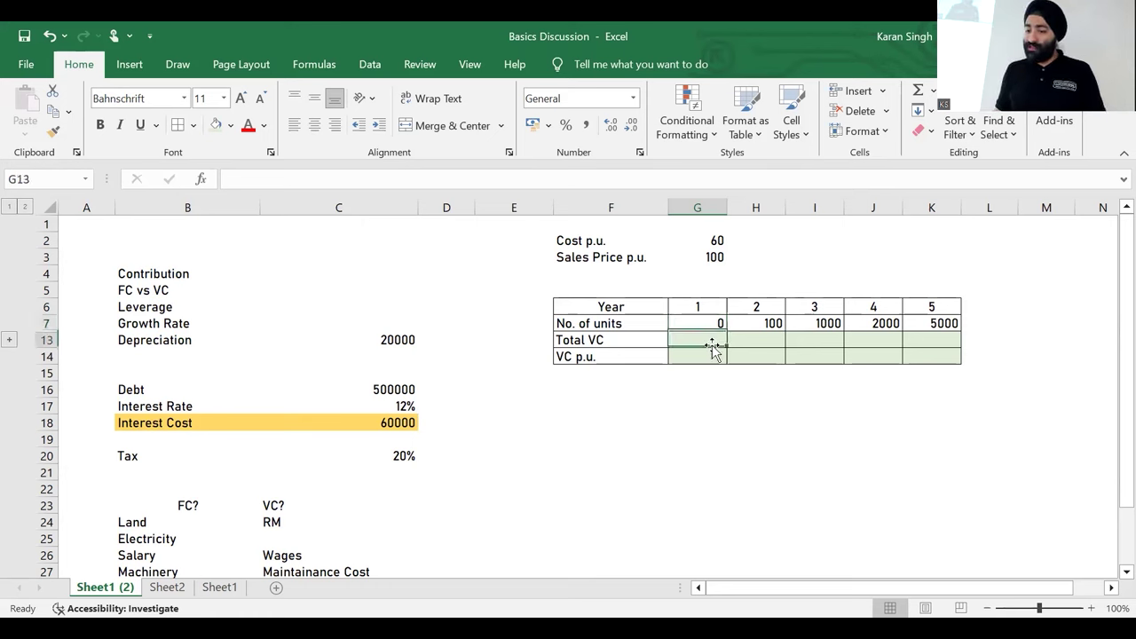
type("-")
key("BackSpace")
type("=")
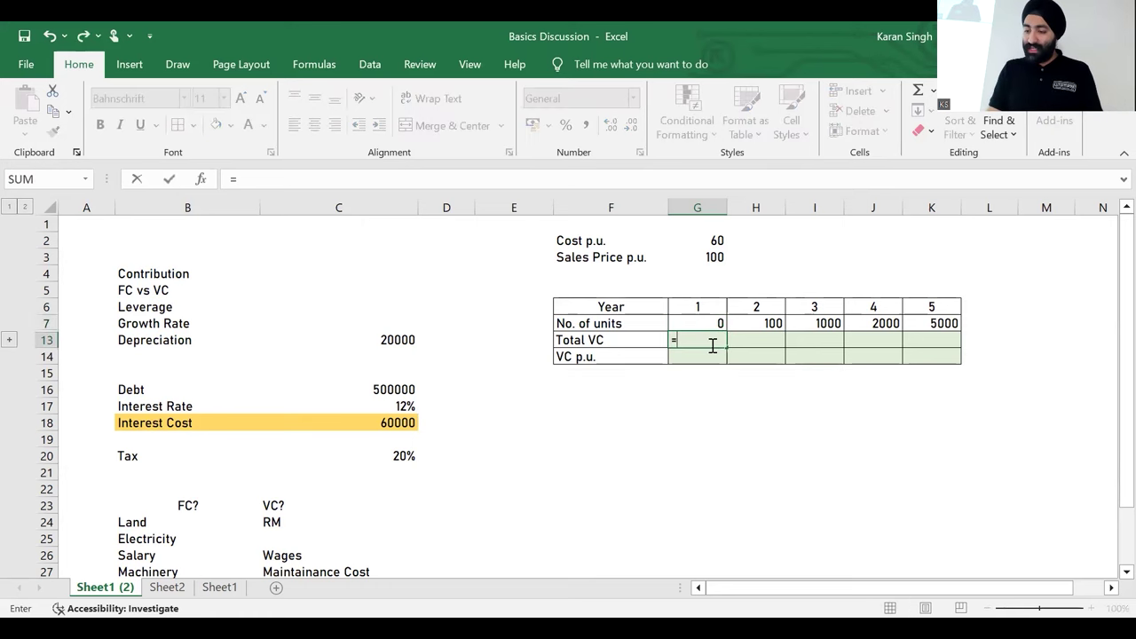
key("Up")
type("*")
key("Up")
key("Up")
key("Up")
key("Up")
key("Up")
key("Up")
key("F4")
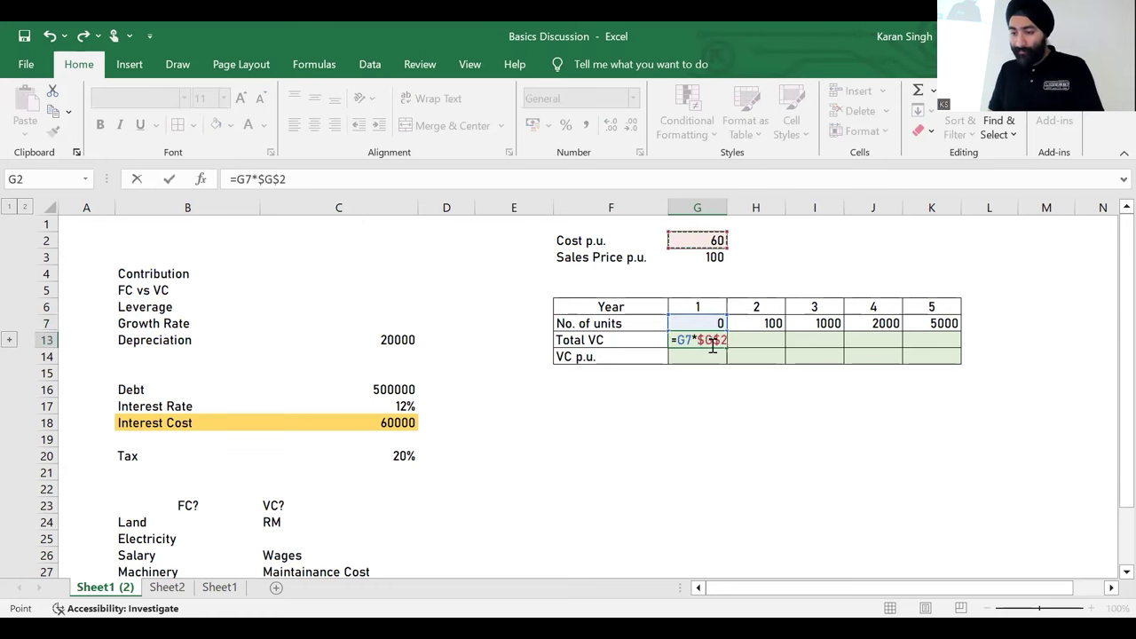
key("ctrl+Return")
Step: Copy the Total VC formula from G13 across H13:K13 for years 2 to 5
key("ctrl+c")
key("Right")
key("Return")
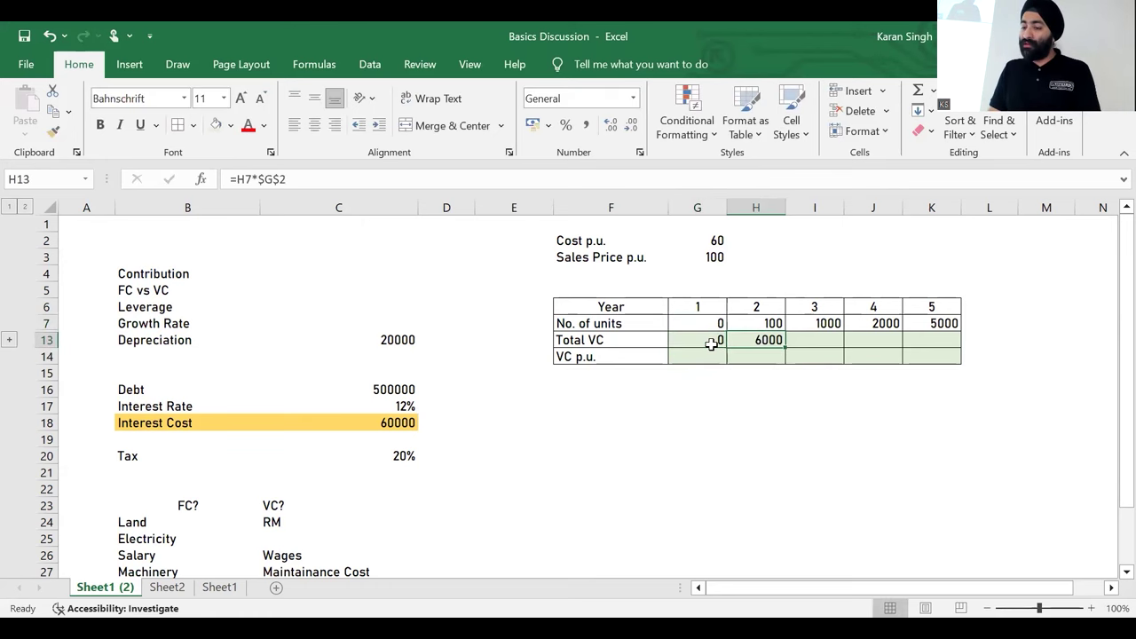
key("Up")
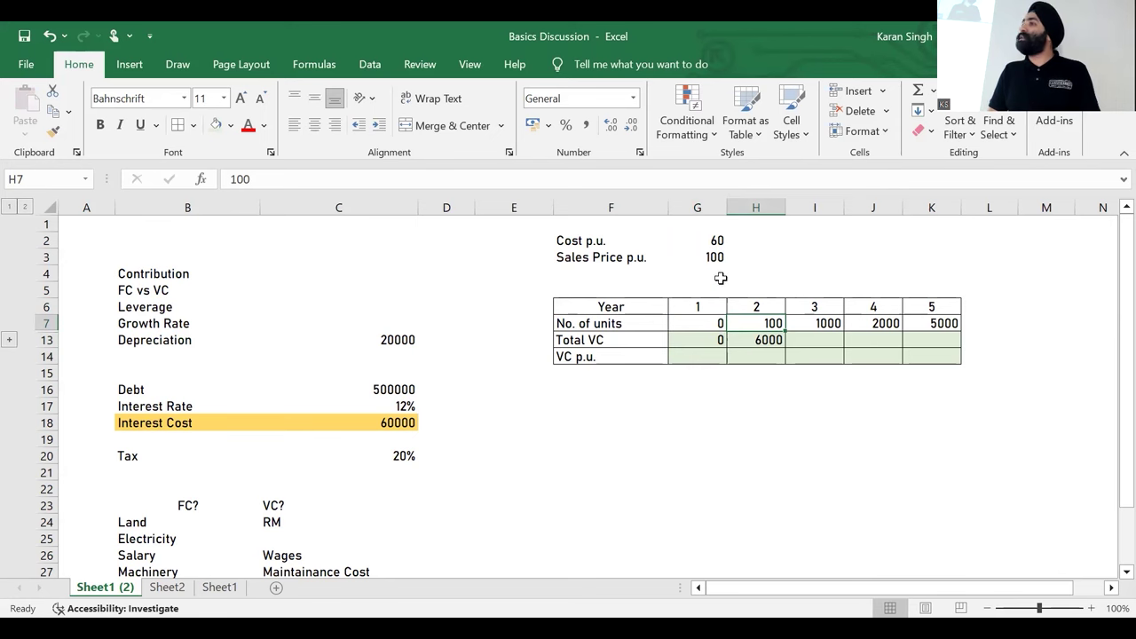
left_click(740, 338)
key("ctrl+c")
key("Right")
key("Return")
key("ctrl+c")
key("Right")
key("Return")
key("ctrl+c")
key("Right")
key("Return")
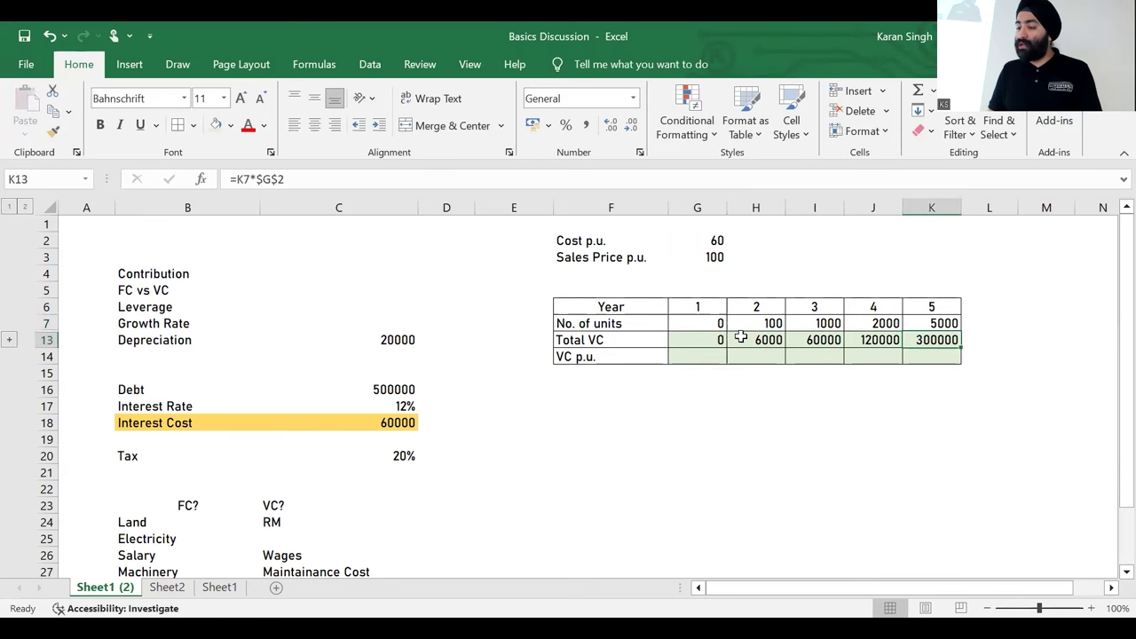
Step: Format the Total VC values in G13:K13 with the comma style and no decimal places
key("shift+Left")
key("shift+Left")
key("shift+Left")
key("shift+Left")
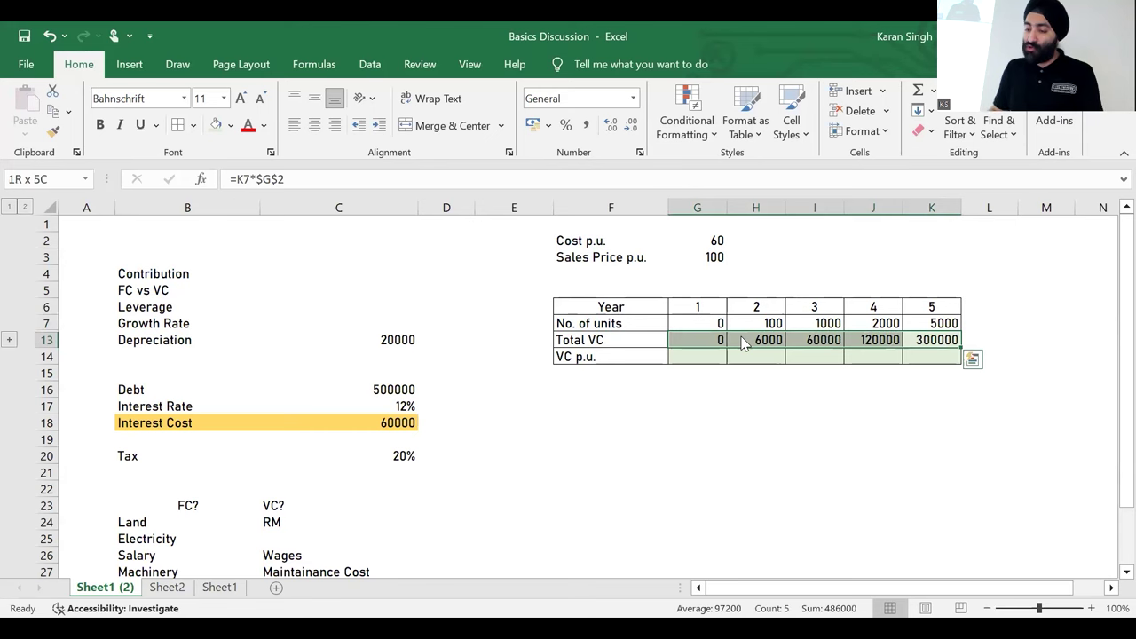
key("alt+h+k")
left_click(631, 127)
left_click(632, 128)
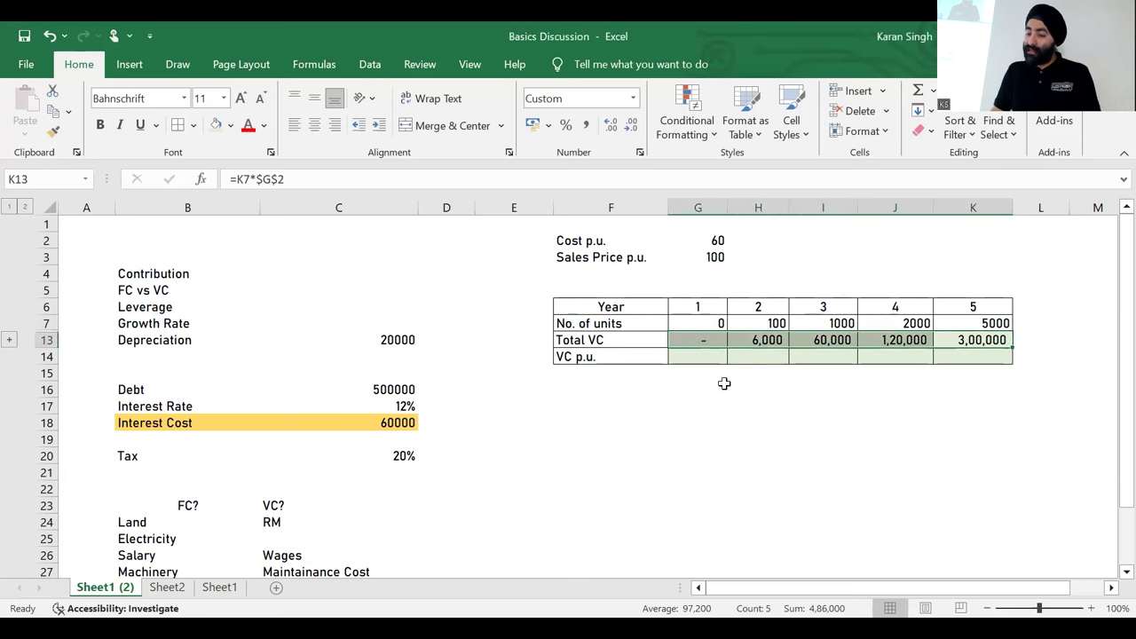
left_click(757, 377)
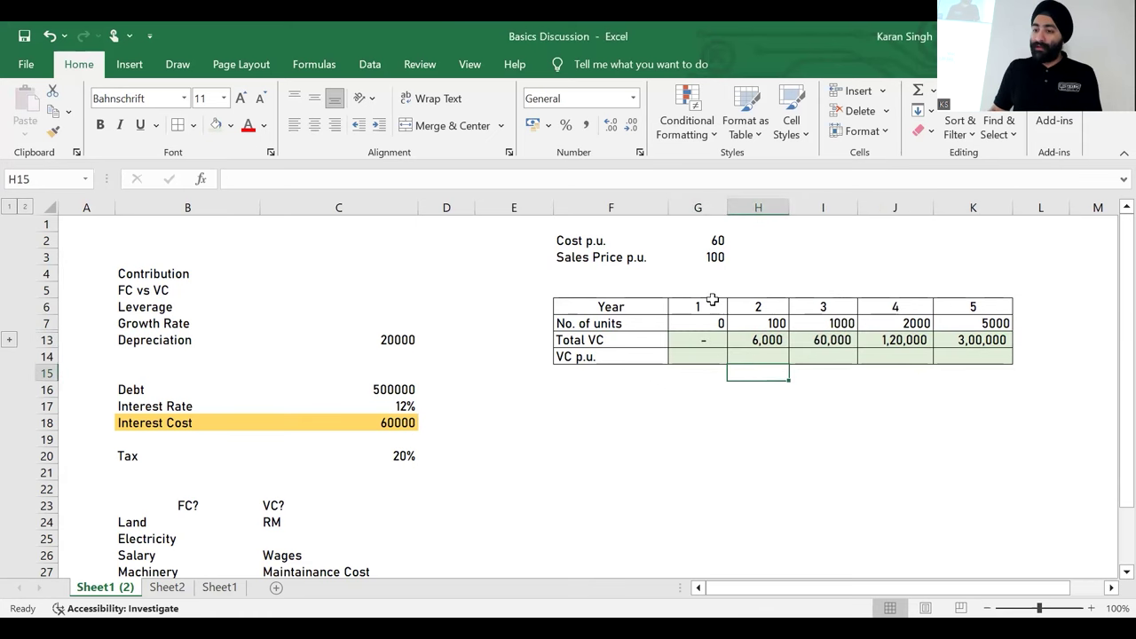
left_click(704, 256)
left_click(715, 242)
left_click(710, 258)
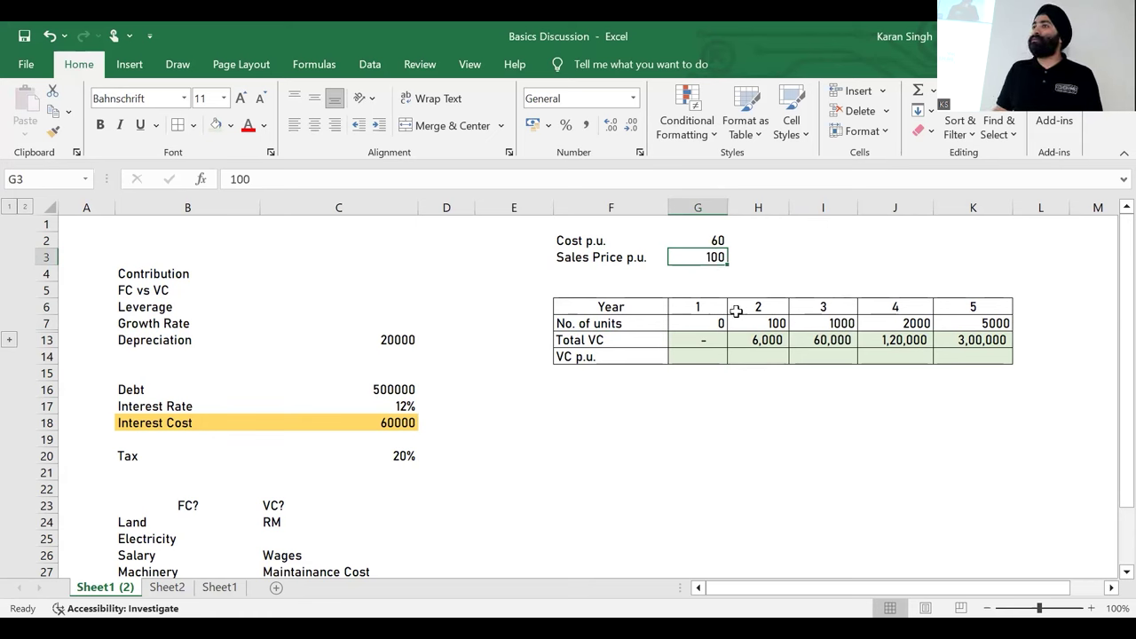
left_click(586, 342)
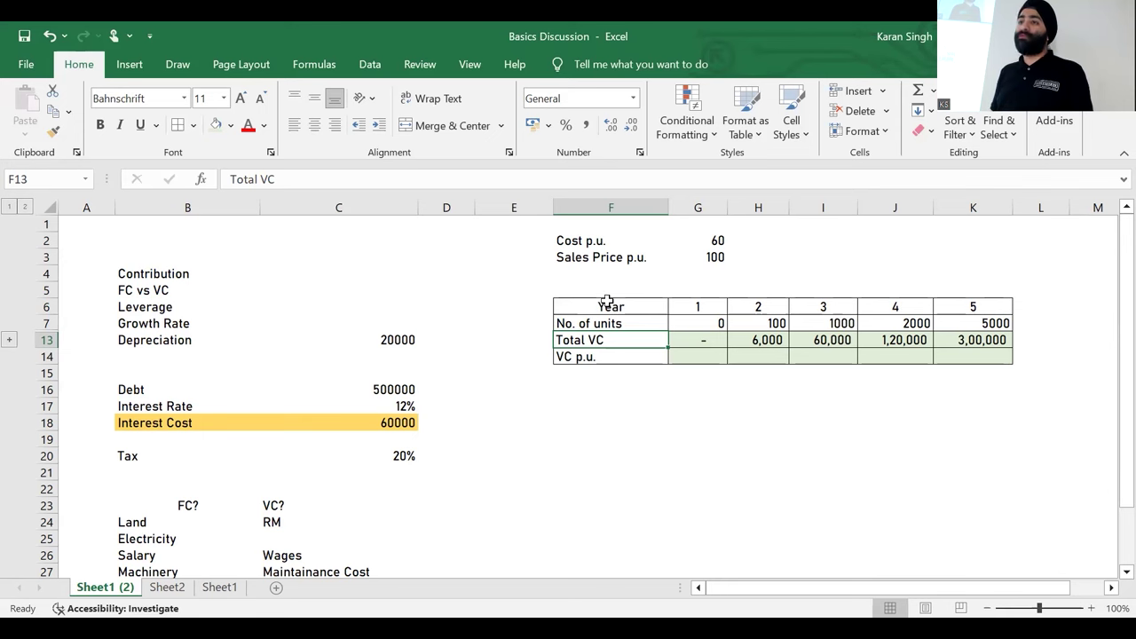
left_click(681, 355)
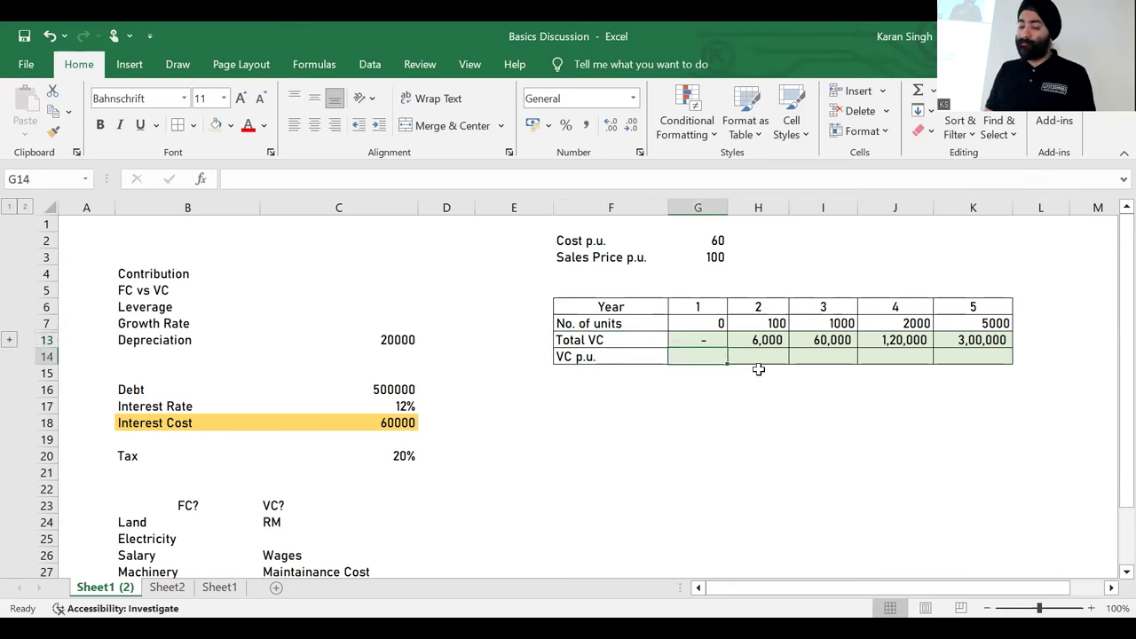
Step: Calculate year 2 variable cost per unit in H14 as Total VC divided by units, =H13/H7
left_click(758, 359)
type("=")
key("Up")
type("/")
key("Up")
key("Up")
key("Up")
key("Up")
key("Up")
key("Up")
key("Left")
key("Down")
key("Down")
key("Down")
key("Down")
key("Right")
key("Return")
key("Up")
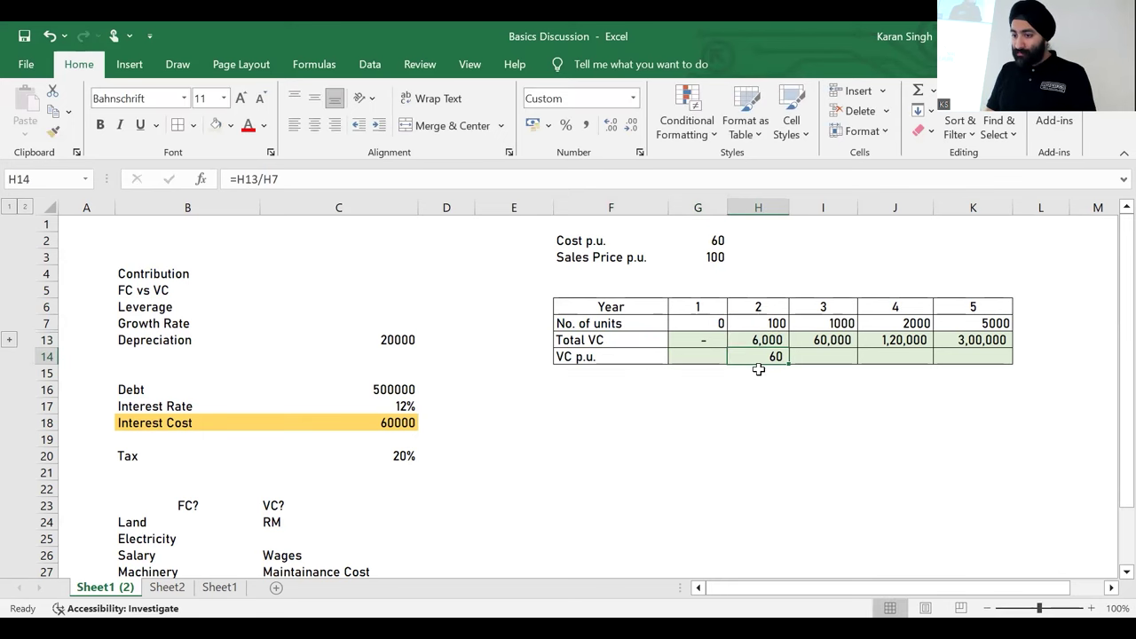
Step: Copy the VC p.u. formula from H14 across to K14 for years 3 to 5
key("ctrl+c")
key("shift+Right")
key("shift+Right")
key("shift+Right")
key("shift+Right")
key("shift+Left")
key("Return")
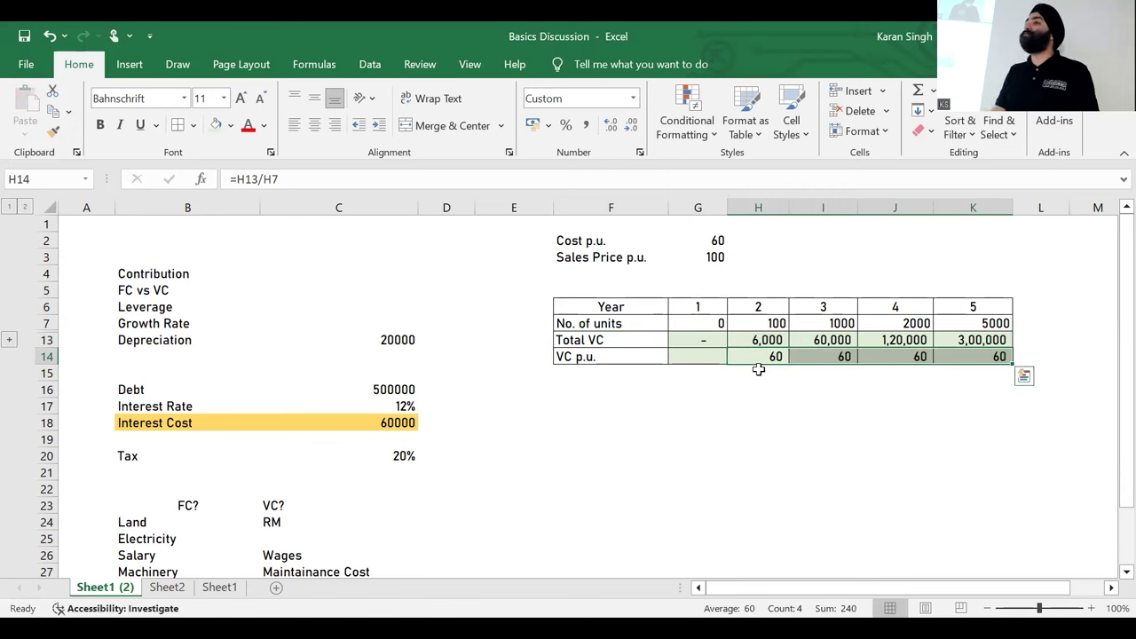
key("ctrl+q")
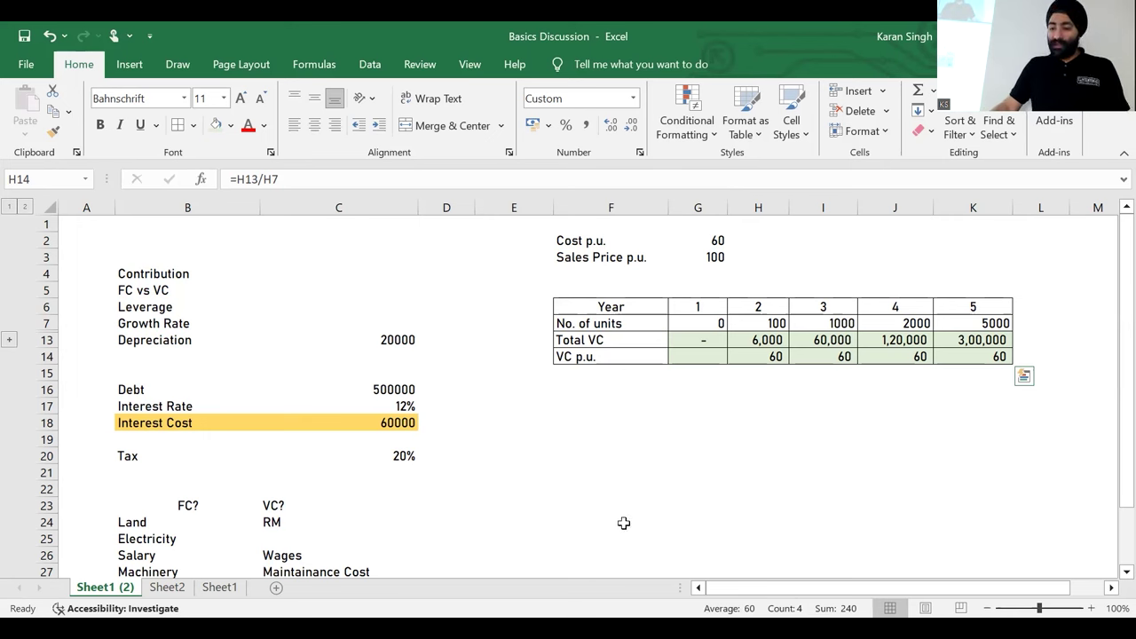
Step: Enter 10000 in F23 and the text "p.m." beside it in G23
left_click(603, 500)
type("1")
key("Escape")
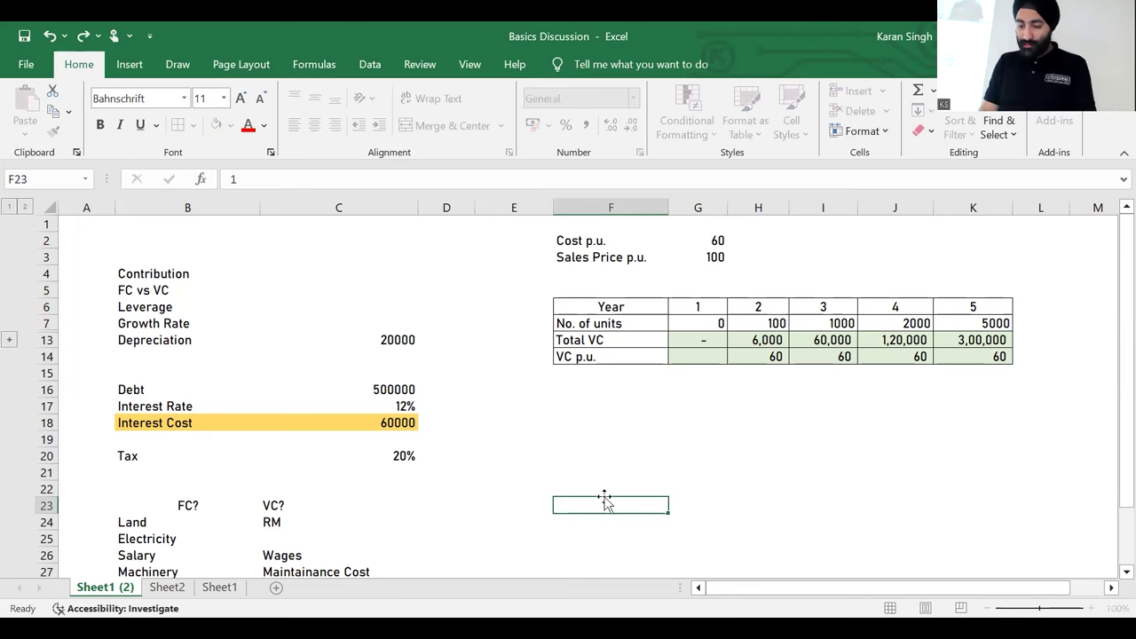
type("10000")
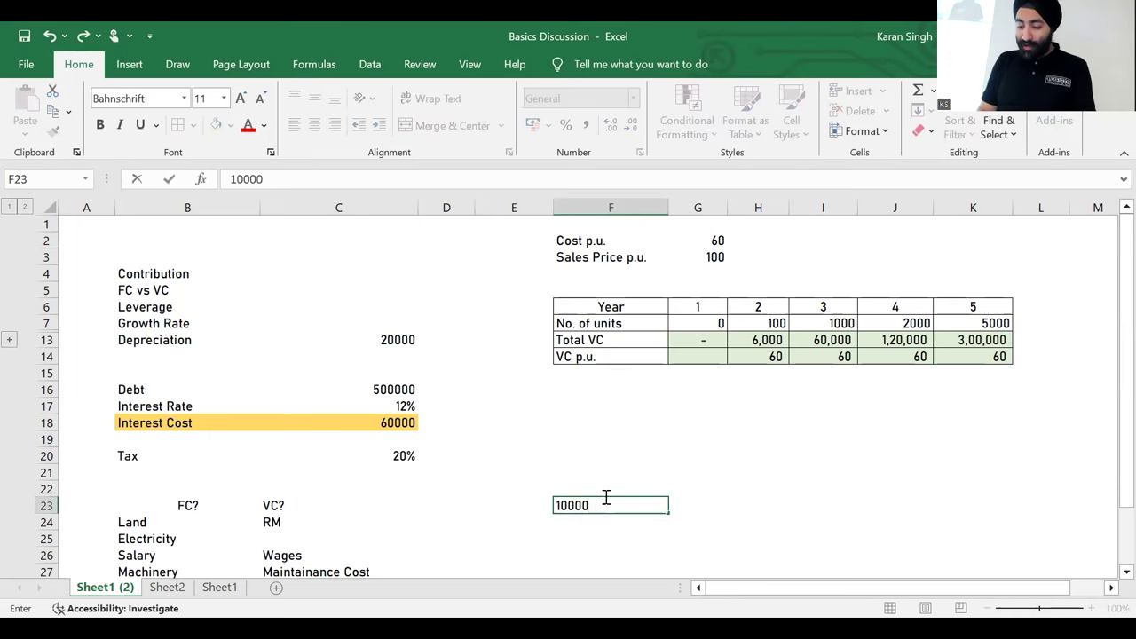
type("p.m")
key("Escape")
type("10000")
key("Tab")
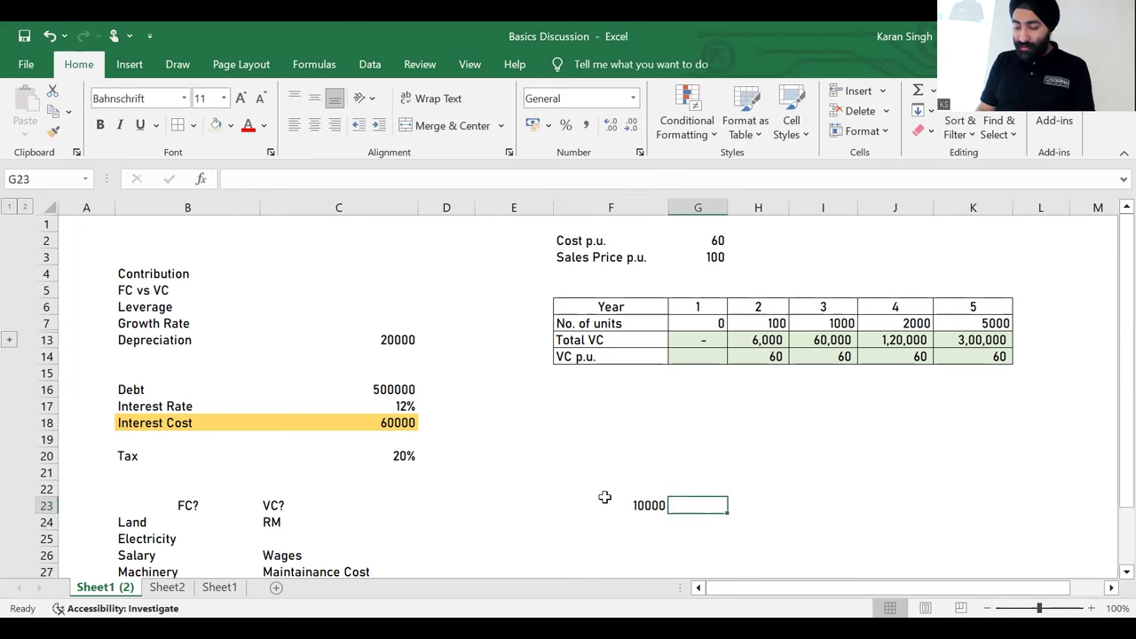
type("p-")
key("BackSpace")
type("/")
key("BackSpace")
type(".m.")
key("Return")
key("Up")
key("Left")
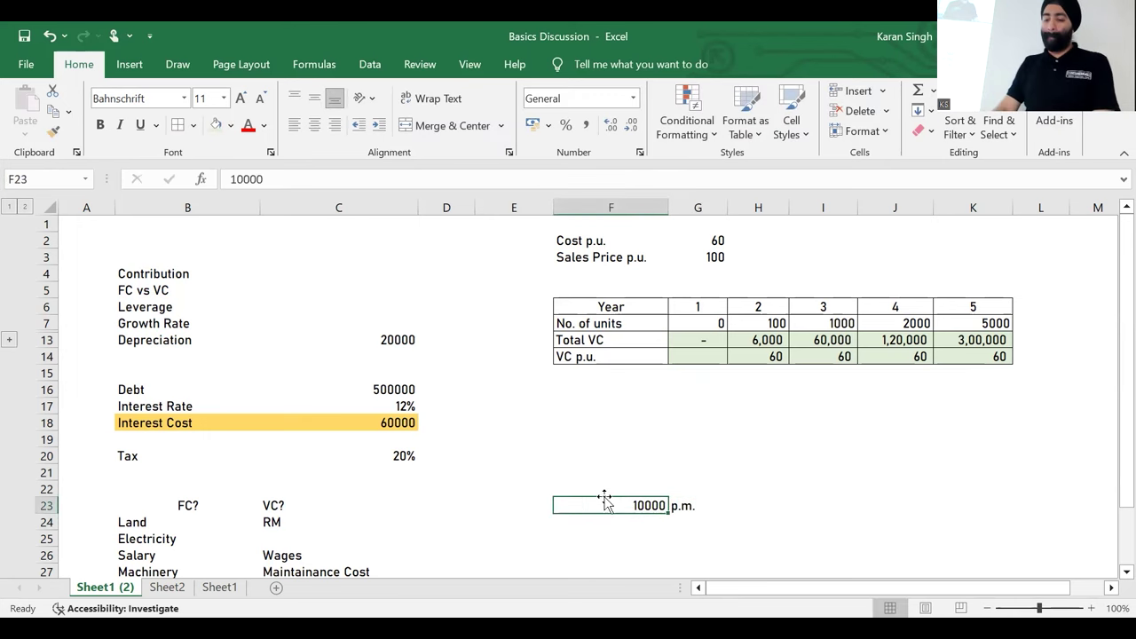
key("Right")
key("Left")
key("shift+Right")
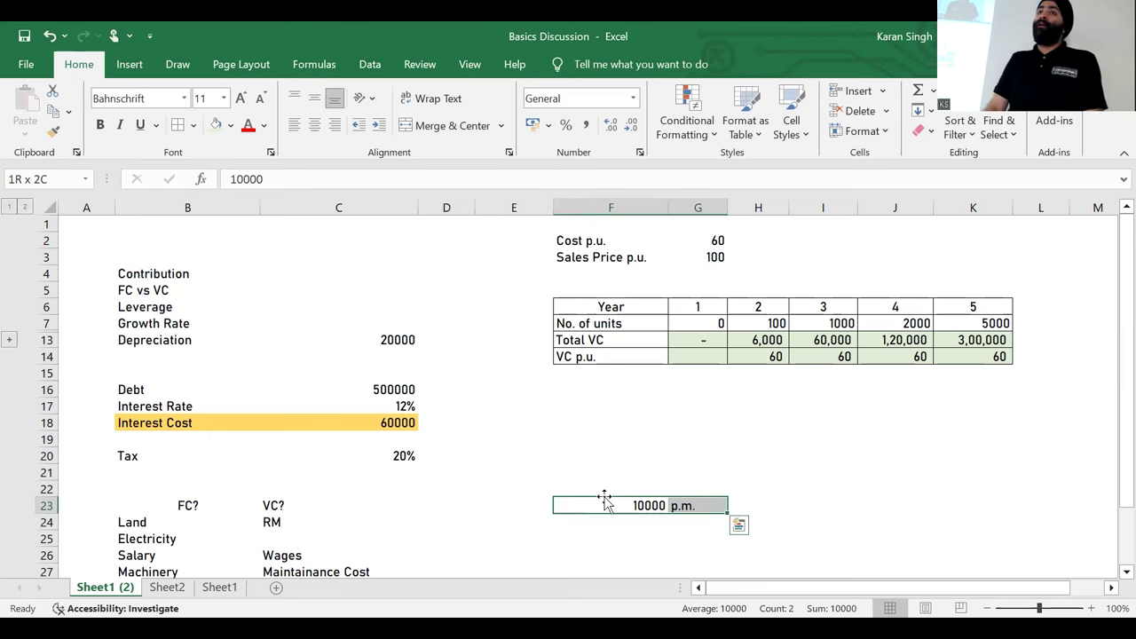
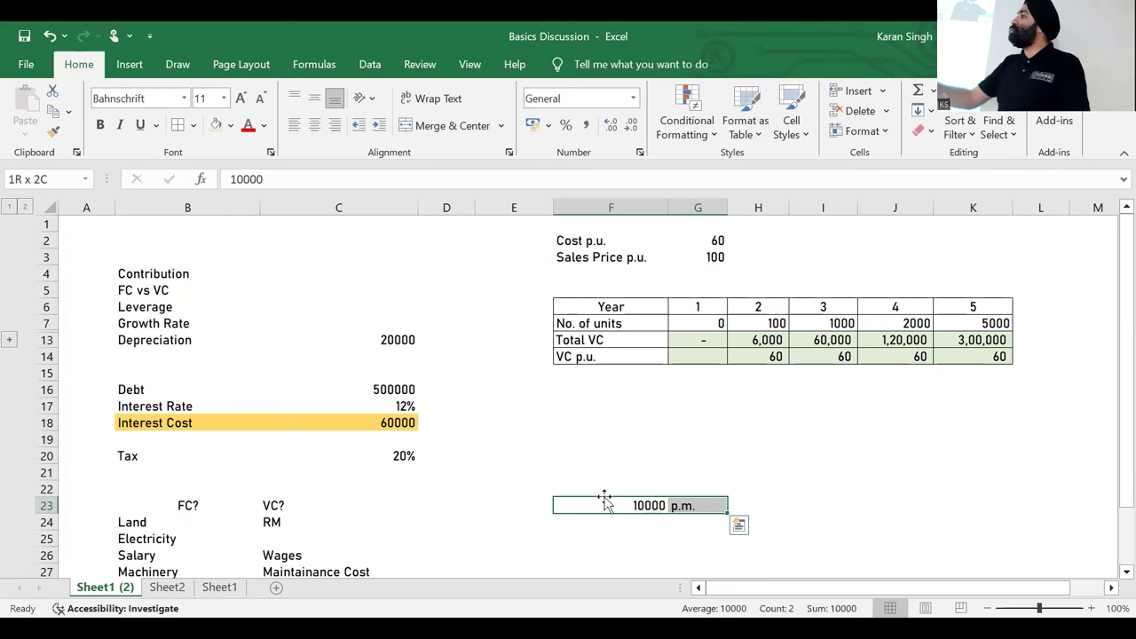
Step: Replace the "Total VC" label in F13 with "Cost of Goods"
left_click(612, 388)
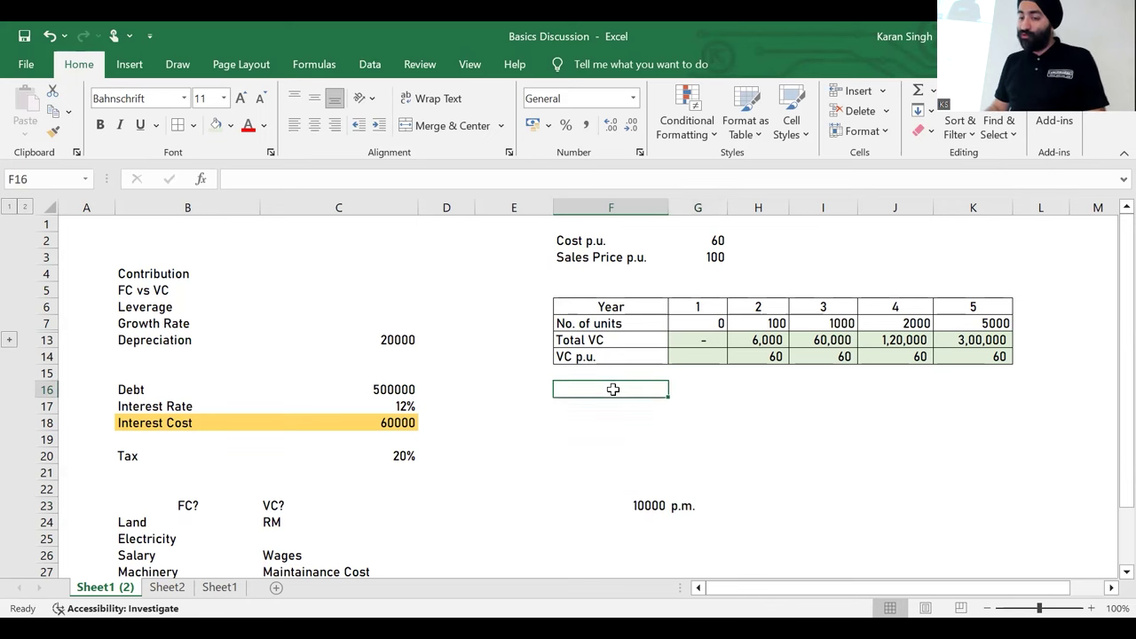
double_click(611, 356)
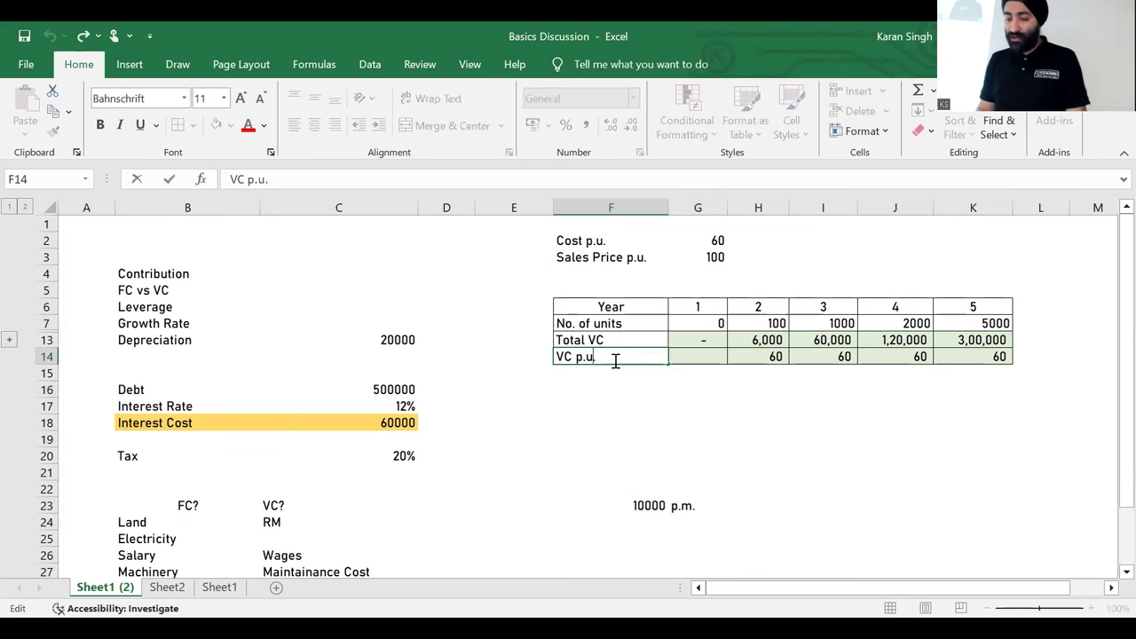
key("shift+Return")
key("F2")
key("shift+Home")
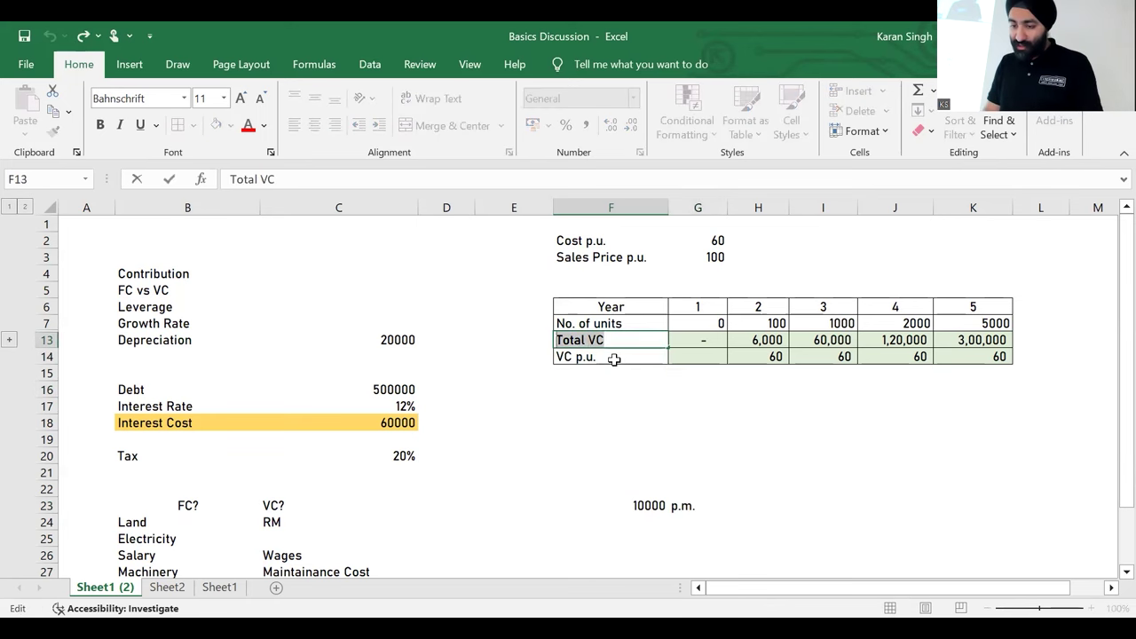
type("Cost of Goods")
key("Return")
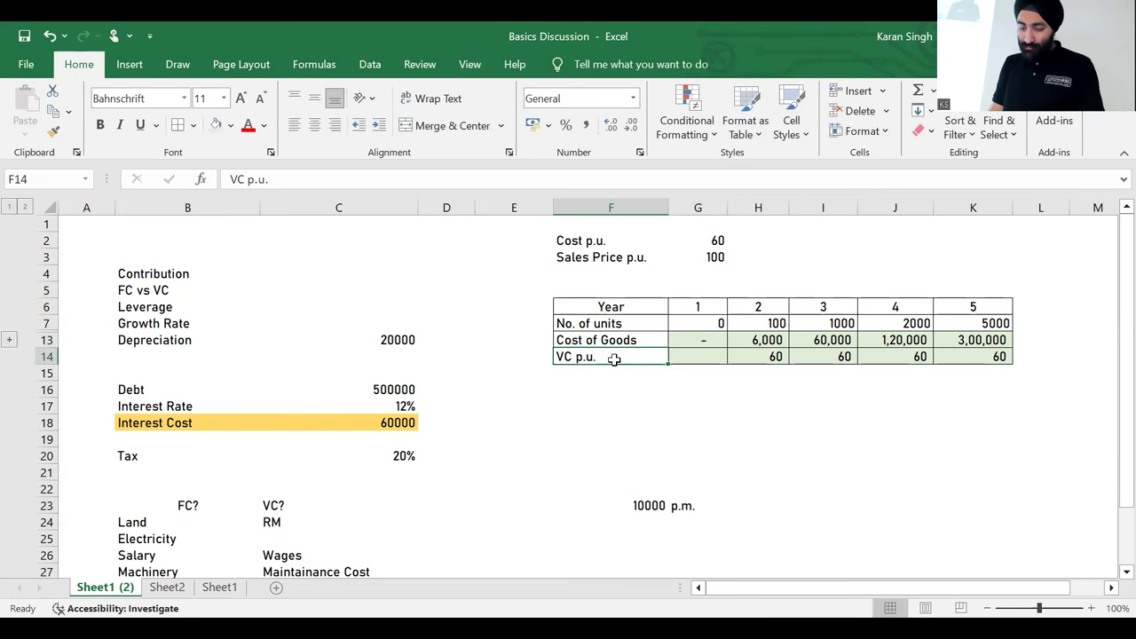
Step: Change the label in F14 to "Cost of Goods p.u." by reusing the text copied from F13
key("shift+Return")
key("F2")
key("shift+Home")
key("ctrl+c")
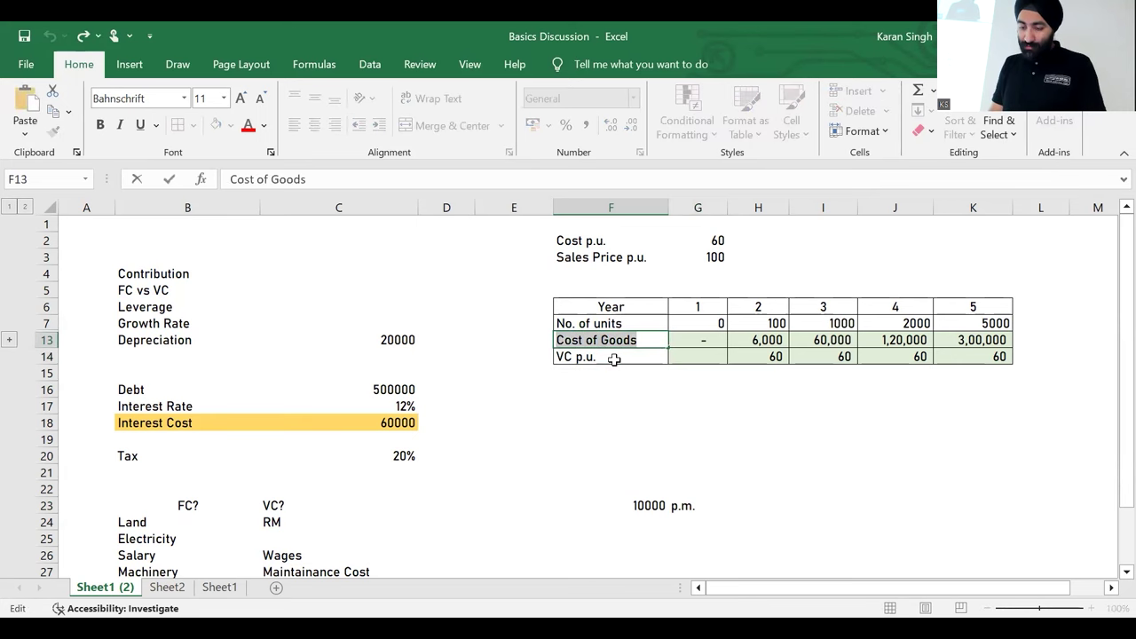
key("Return")
key("F2")
key("ctrl+Left")
key("ctrl+Left")
key("shift+Home")
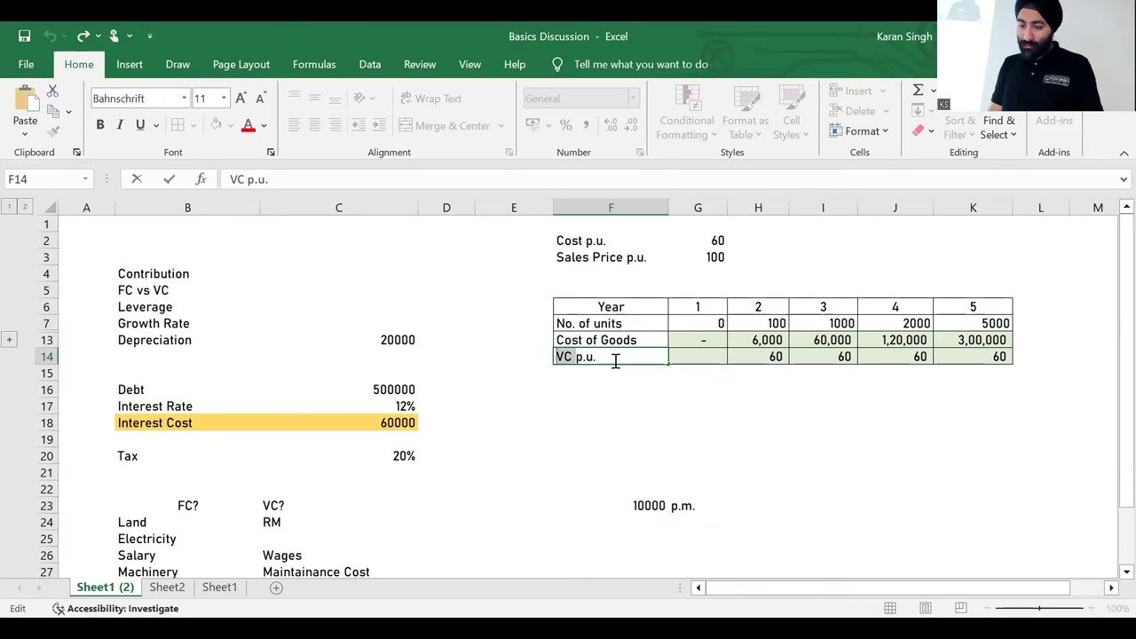
key("ctrl+v")
key("Return")
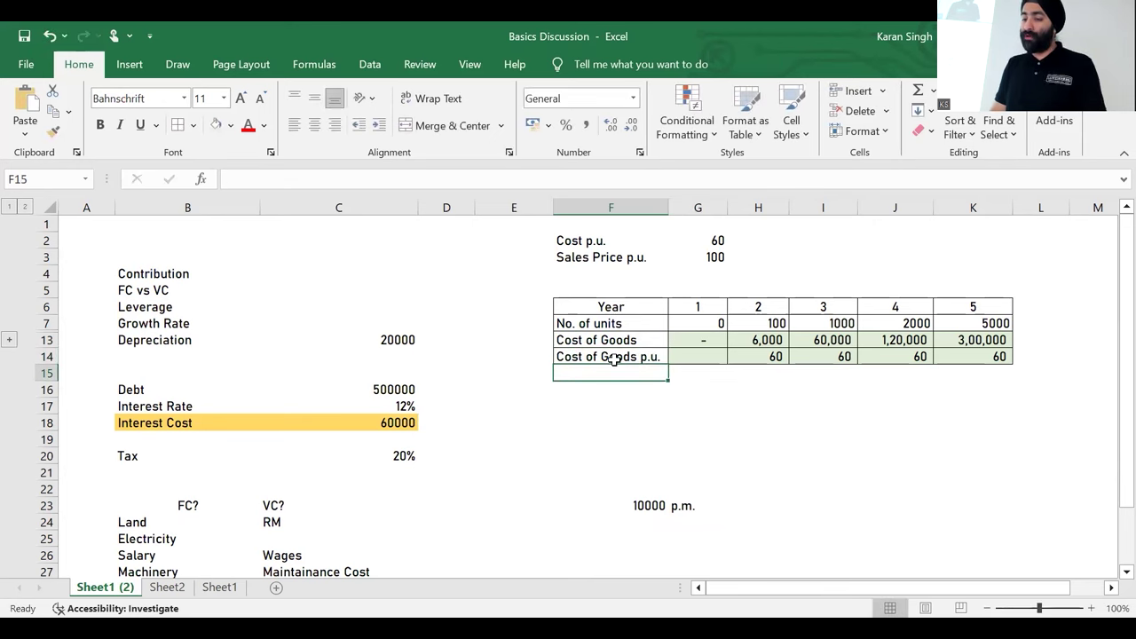
key("Return")
type("Rent")
key("BackSpace")
key("BackSpace")
key("BackSpace")
key("BackSpace")
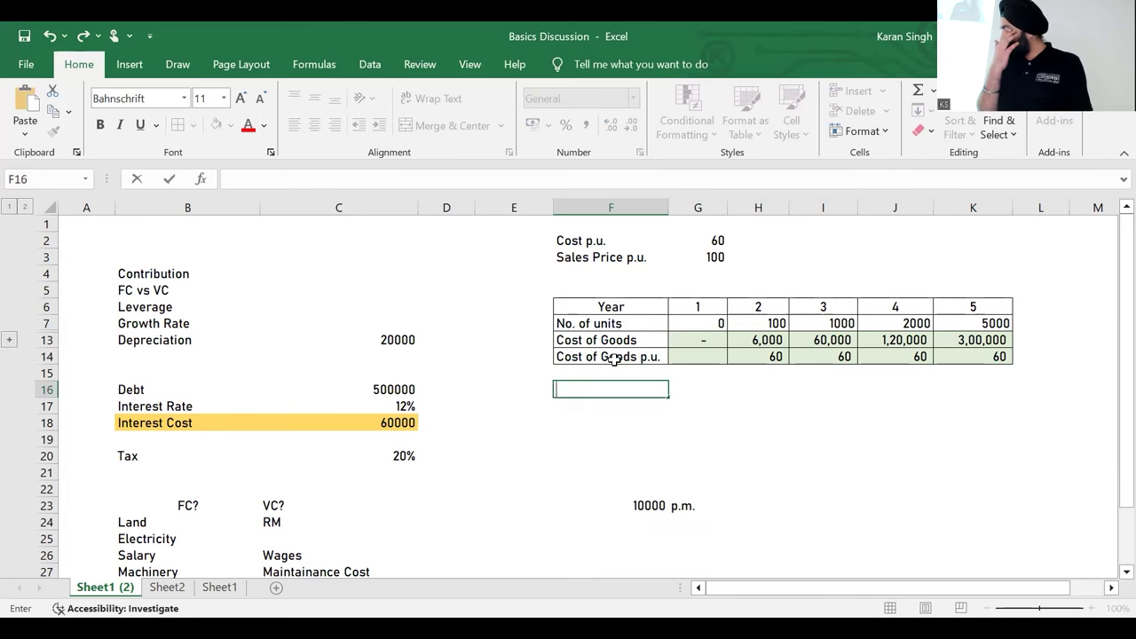
Step: Add the label "Sales Commi" in F16 below the cost of goods rows
type("Sales Commmi")
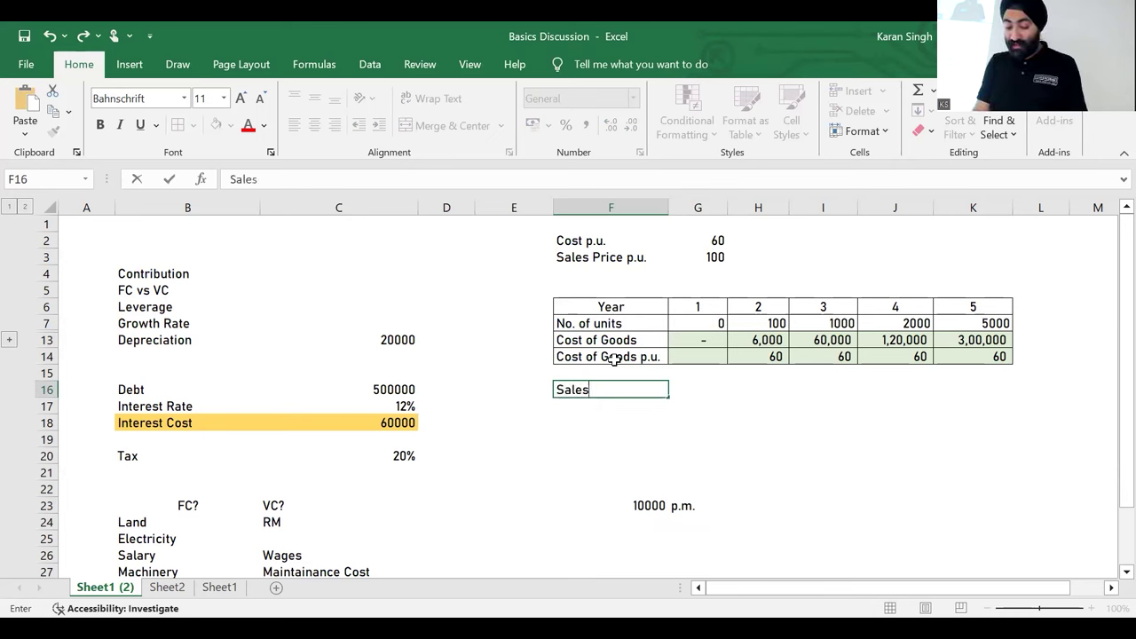
key("BackSpace")
key("BackSpace")
type("i")
key("Tab")
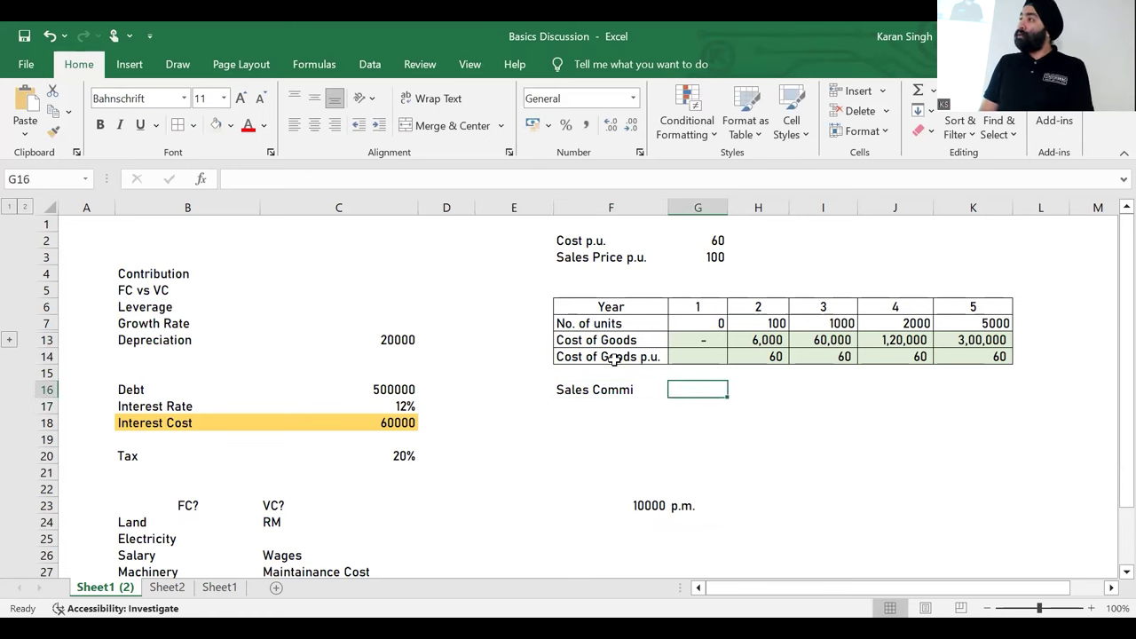
Step: Extend the sales commission label in F16 to read "Sales Commi (2 p.u.)"
key("Return")
key("Up")
key("F2")
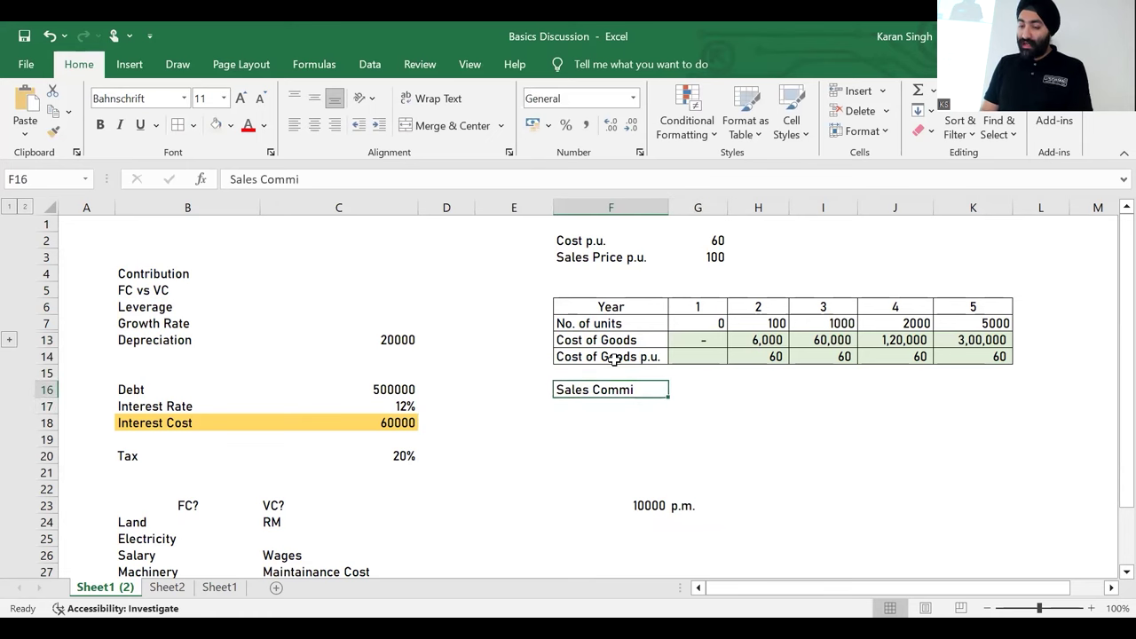
type("(1")
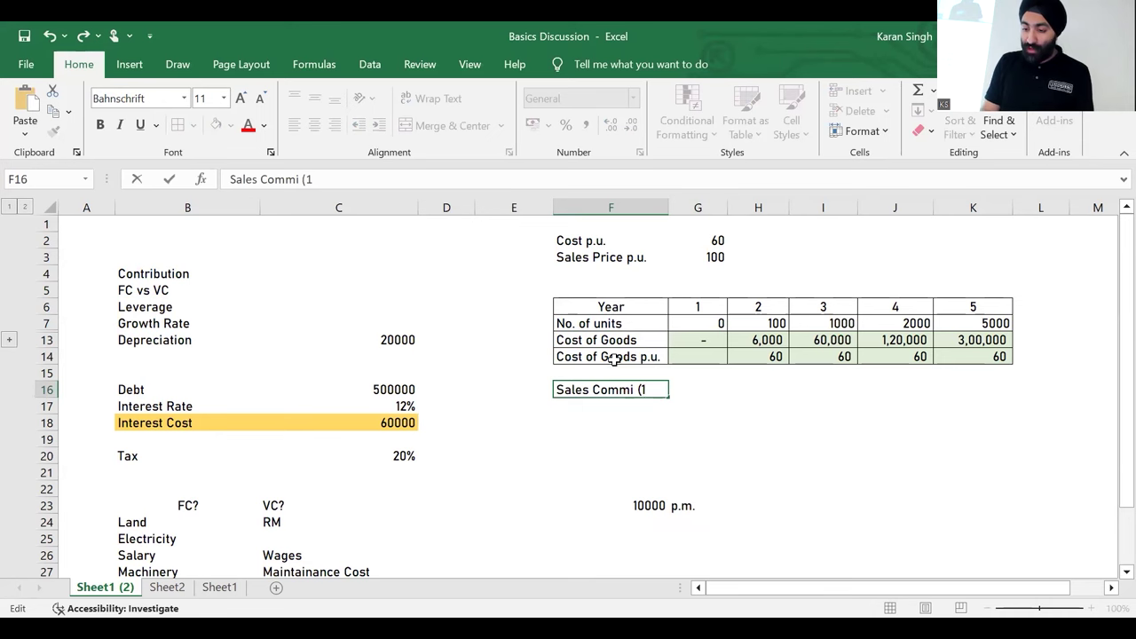
key("BackSpace")
type("2 p,u,")
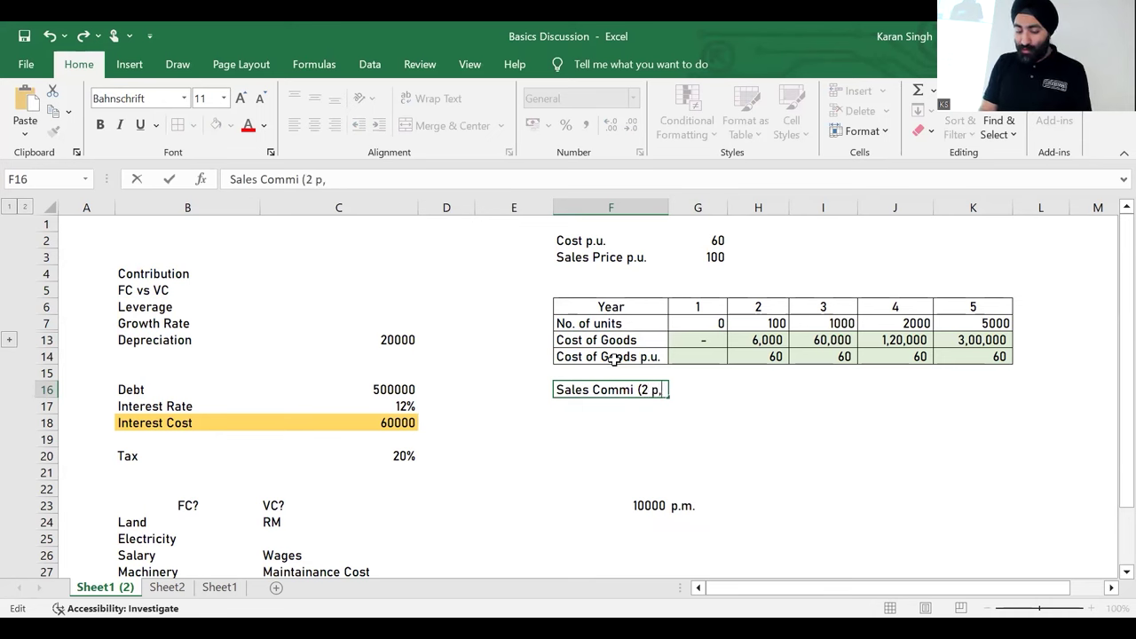
key("BackSpace")
key("BackSpace")
key("BackSpace")
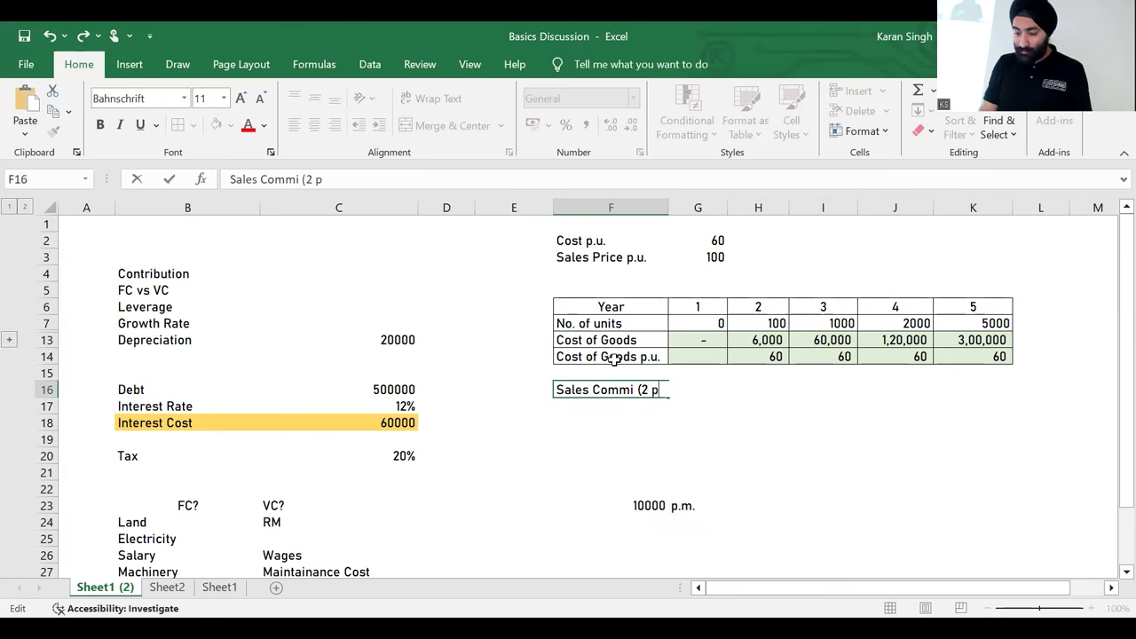
type(".u.)")
key("Return")
Step: Enter the per-unit commission rate 2 in F17, below the sales commission label
key("Up")
key("Right")
key("Down")
key("Left")
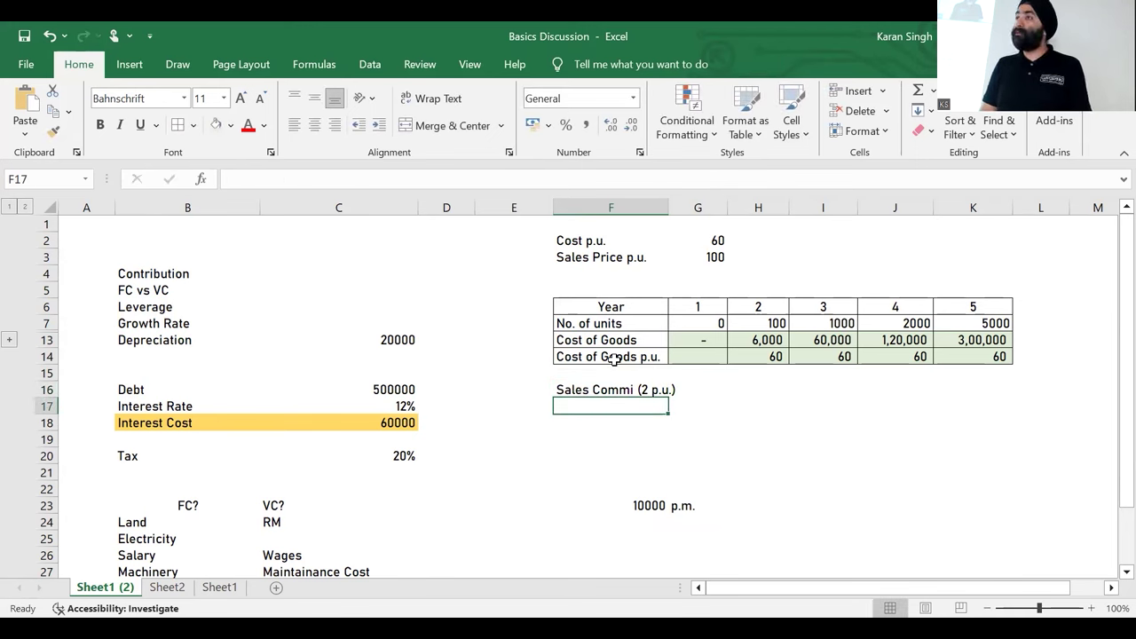
type("2")
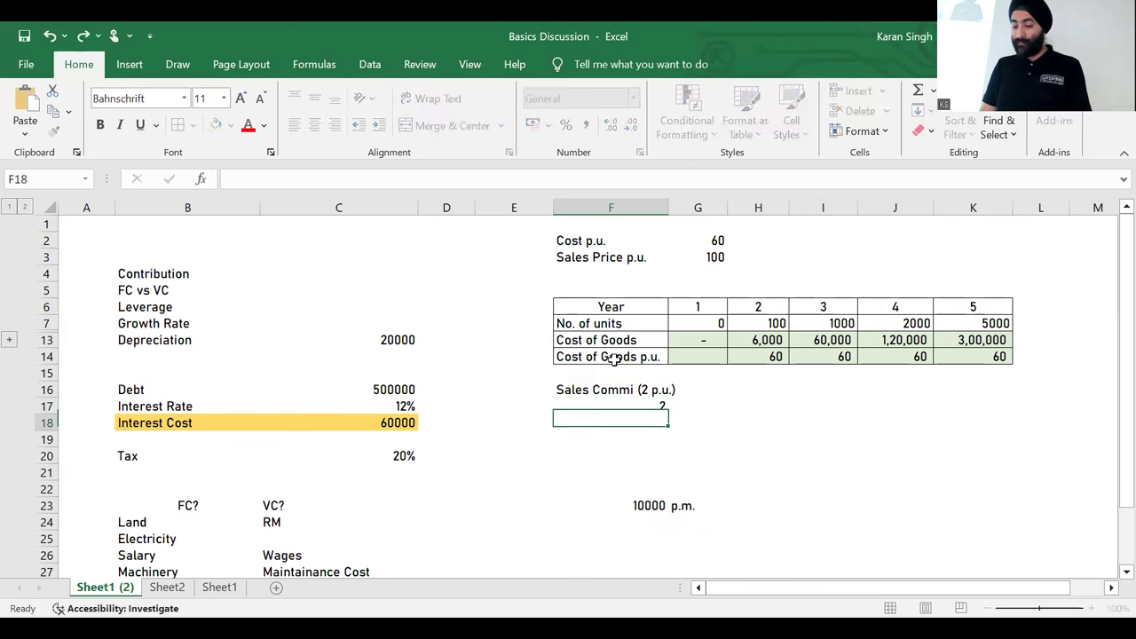
key("Tab")
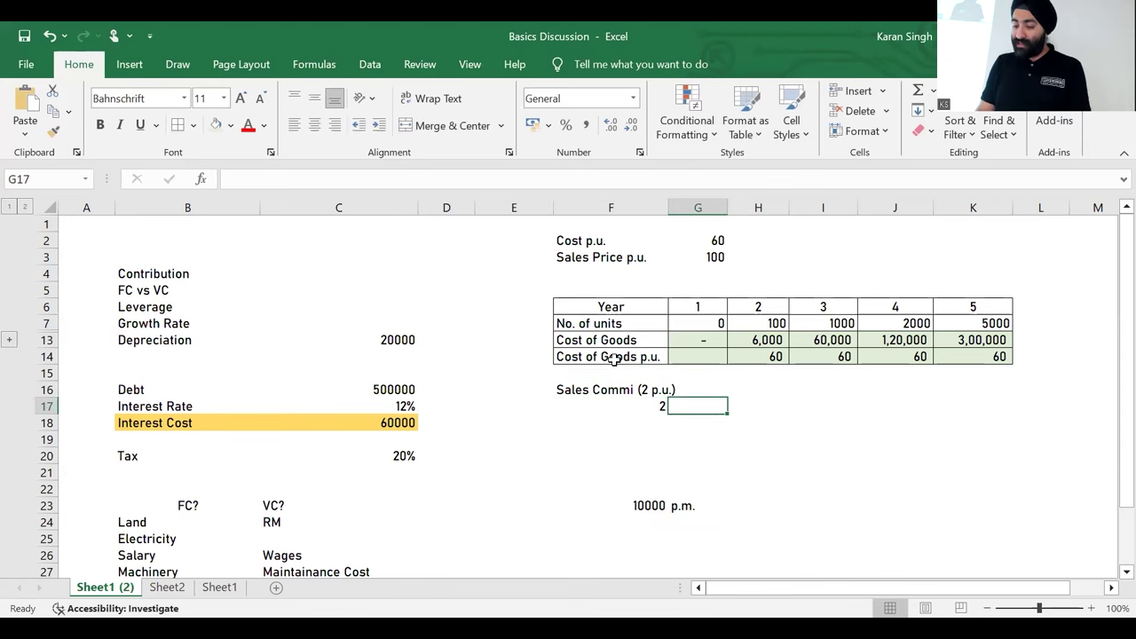
Step: Calculate the year 1 sales commission in G17 as F17 multiplied by the number of units in G7
type("=")
key("Left")
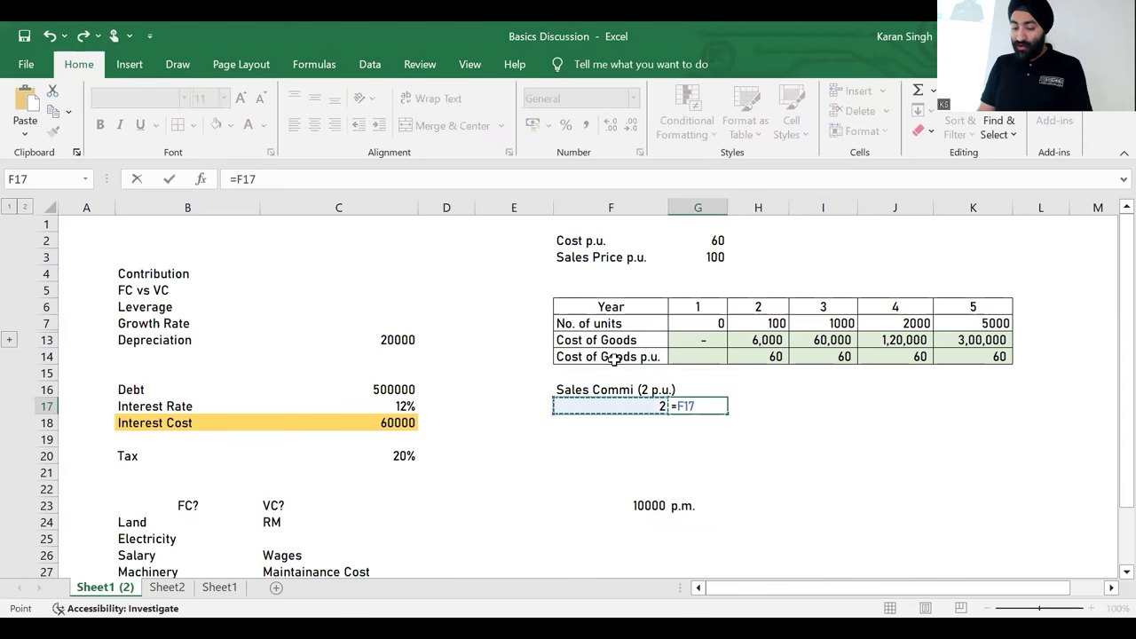
type("*")
key("Up")
key("Up")
key("Up")
key("Up")
key("Up")
key("Return")
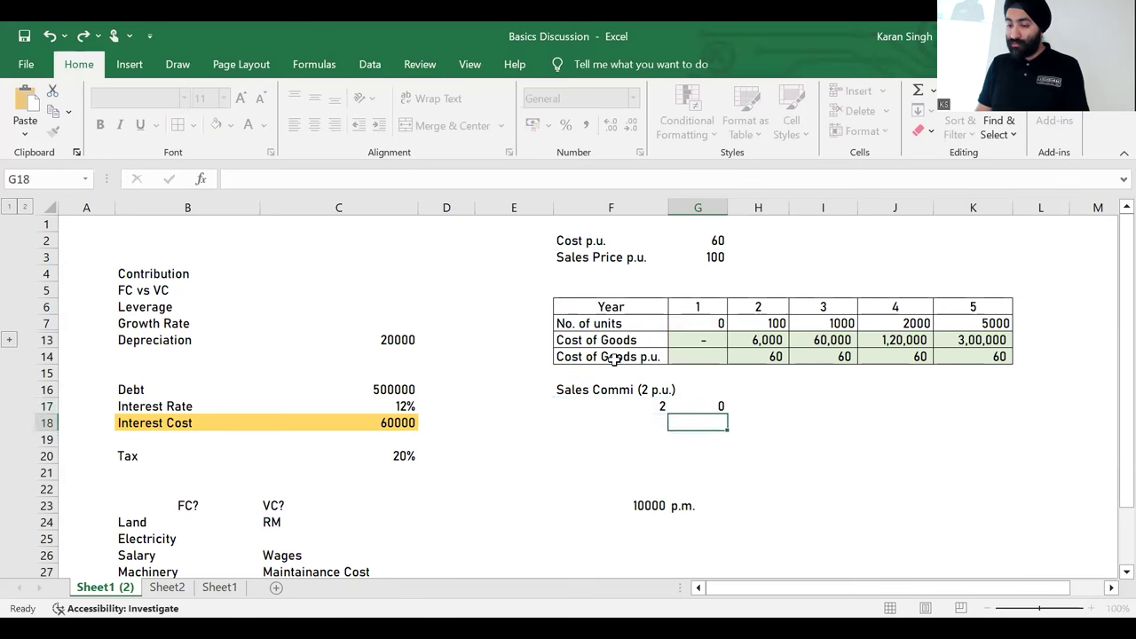
Step: Make the reference to F17 absolute in the G17 formula, giving =$F$17*G7
key("Up")
key("F2")
key("Left")
key("Left")
key("Left")
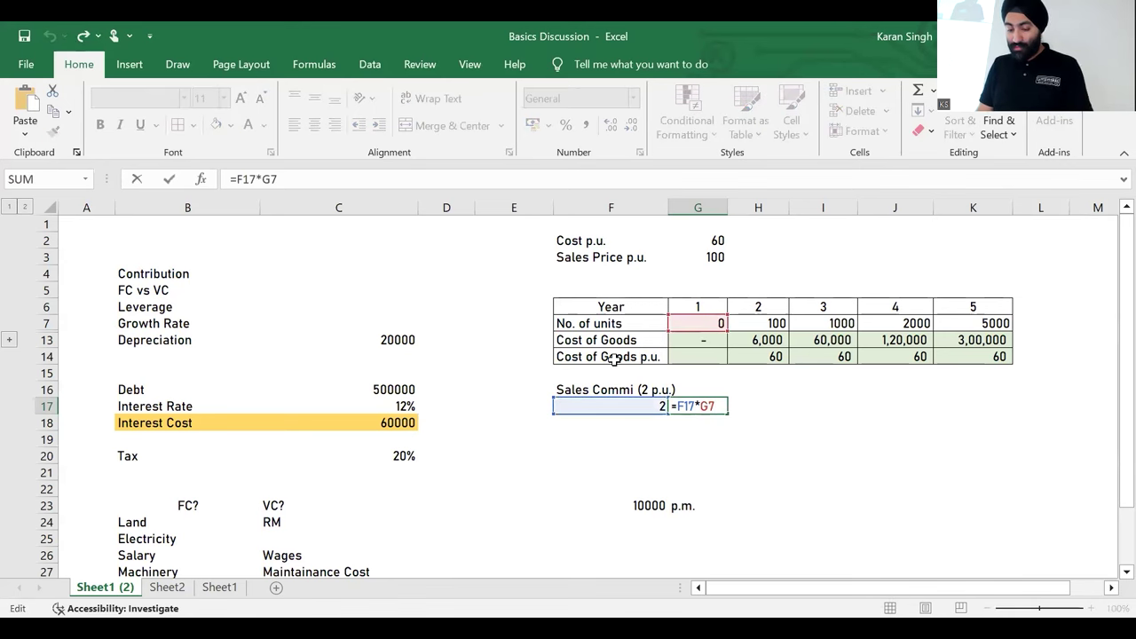
key("F4")
key("ctrl+Return")
Step: Copy the commission formula in G17 across to K17 for the remaining years
key("ctrl+c")
key("shift+Right")
key("shift+Right")
key("shift+Right")
key("shift+Right")
key("shift+Right")
key("shift+Left")
key("Return")
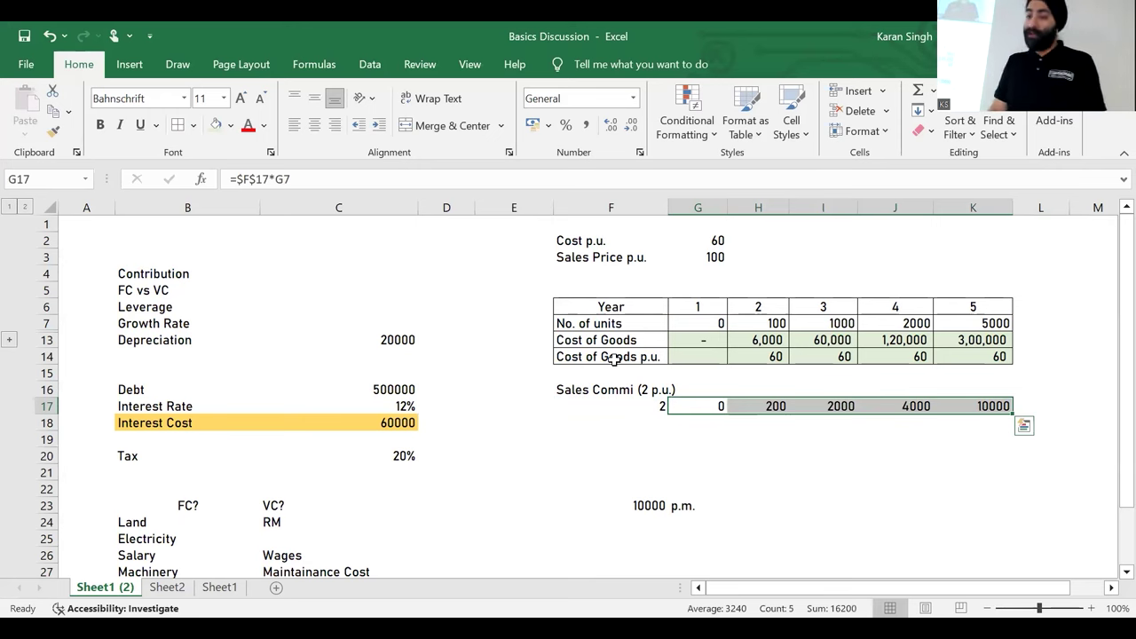
Step: Calculate the year 1 commission per unit in G18 with the formula =G17/G7
key("Down")
type("=")
key("Up")
type("/")
key("Up")
key("Up")
key("Up")
key("Up")
key("Up")
key("Up")
key("Return")
key("Up")
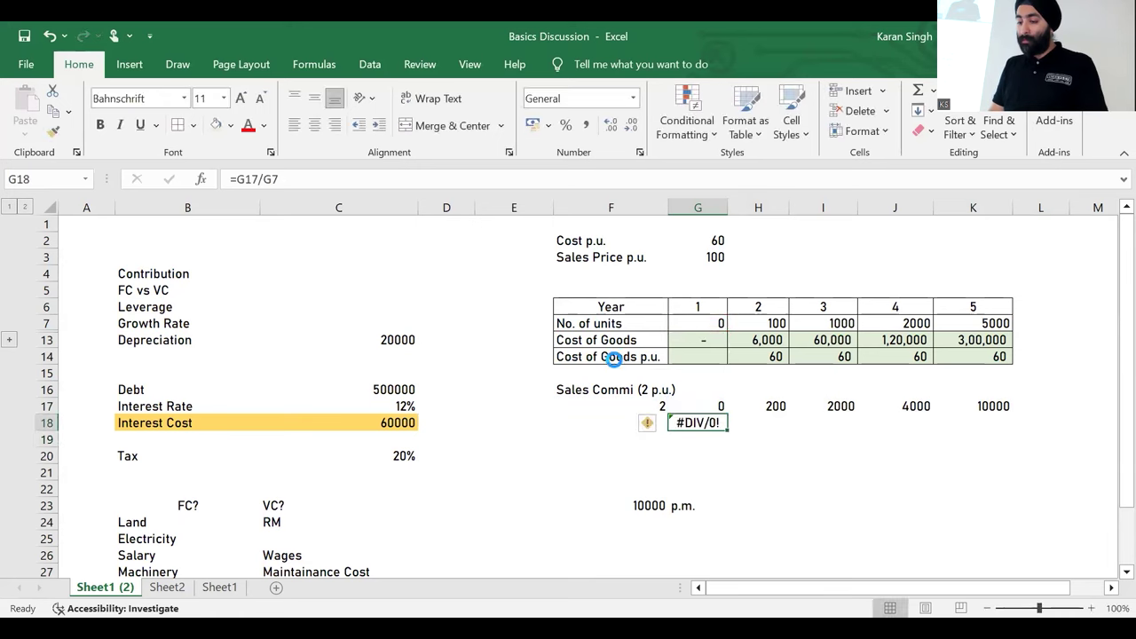
Step: Copy the per-unit commission formula from G18 into H18:K18
key("ctrl+c")
key("Up")
key("ctrl+shift+Right")
key("Down")
key("Right")
key("shift+Right")
key("shift+Right")
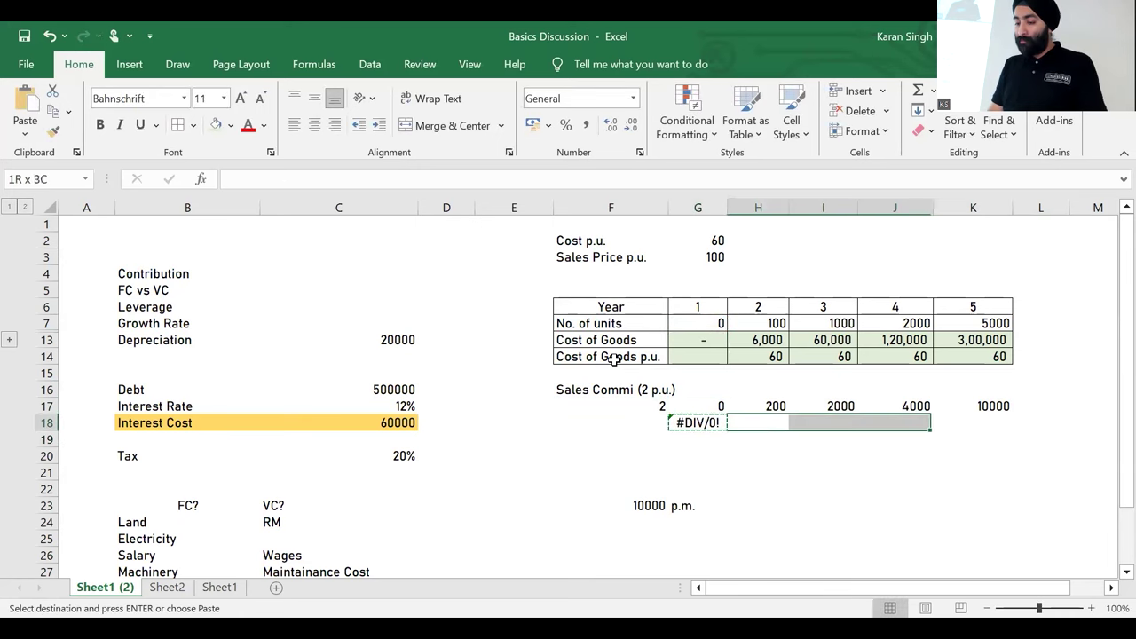
key("shift+Right")
key("Return")
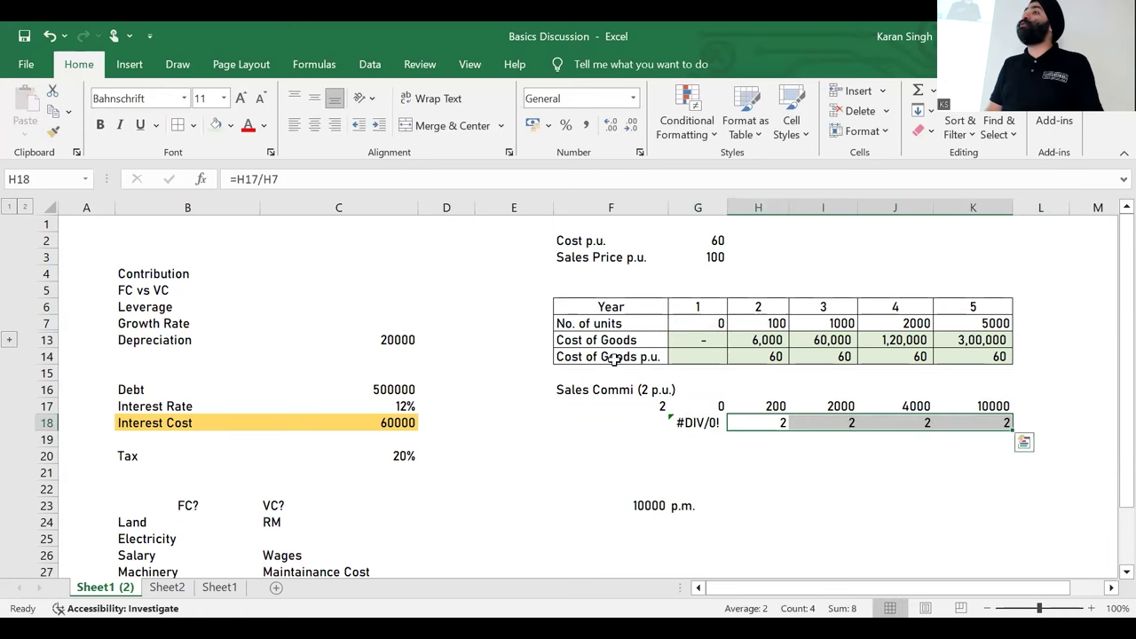
Step: Enter the row labels "VC" in F39 and "FC" in F40, in the empty area below the lists
scroll(613, 358, "down", 10)
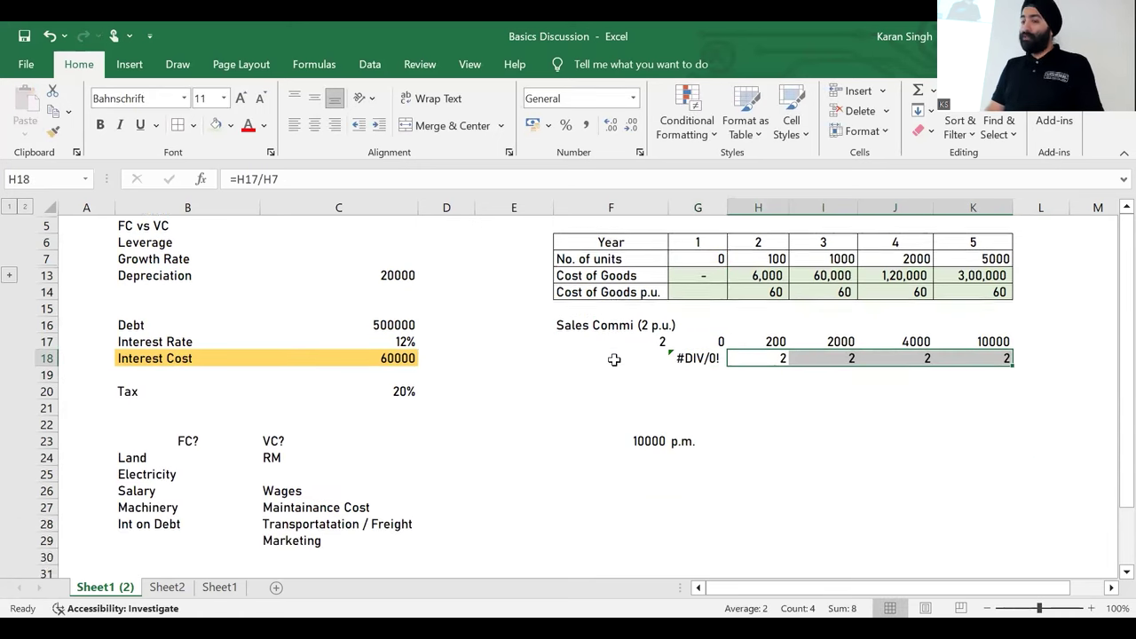
left_click(613, 358)
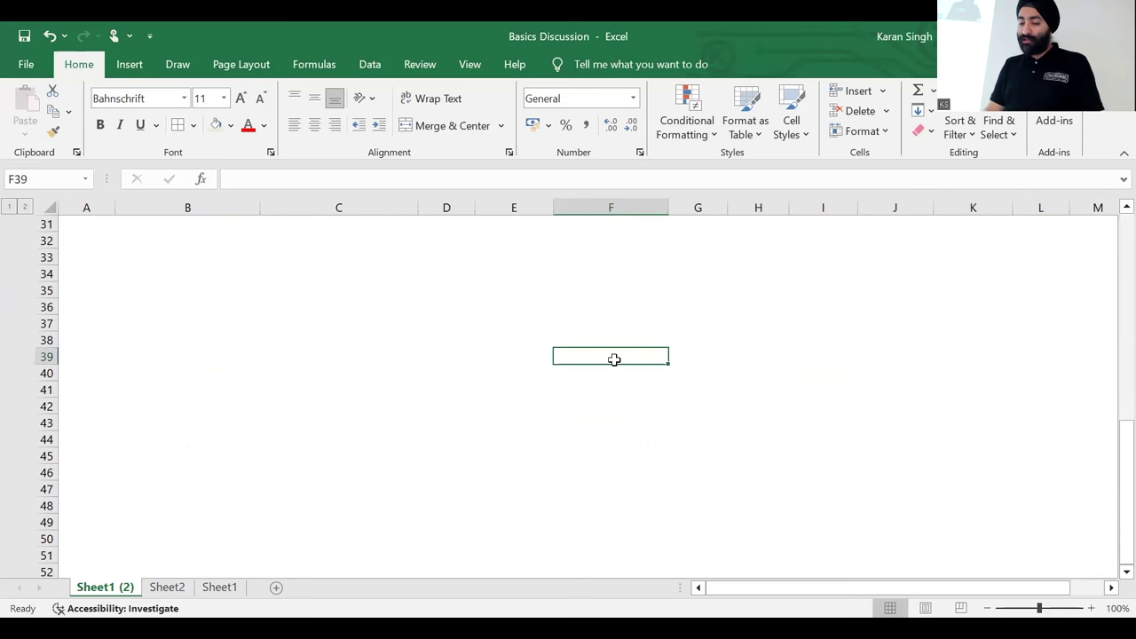
type("VC")
key("Return")
type("FC")
key("Return")
Step: Add the column headings "Total" in G38 and "p.u." in H38
left_click(714, 334)
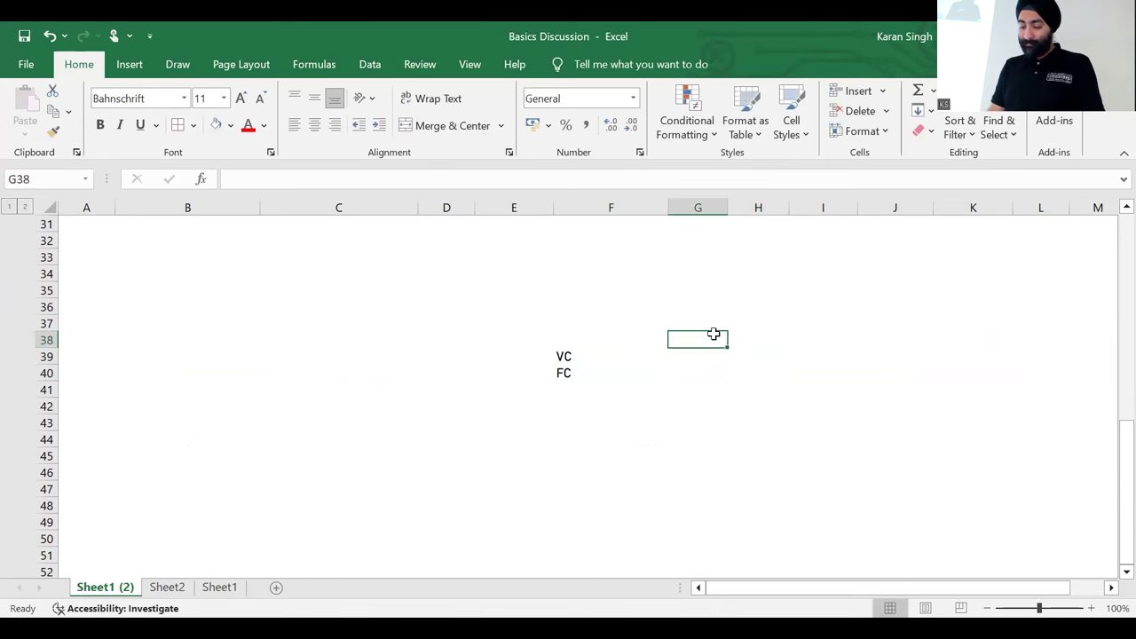
type("Total")
key("Tab")
type("p")
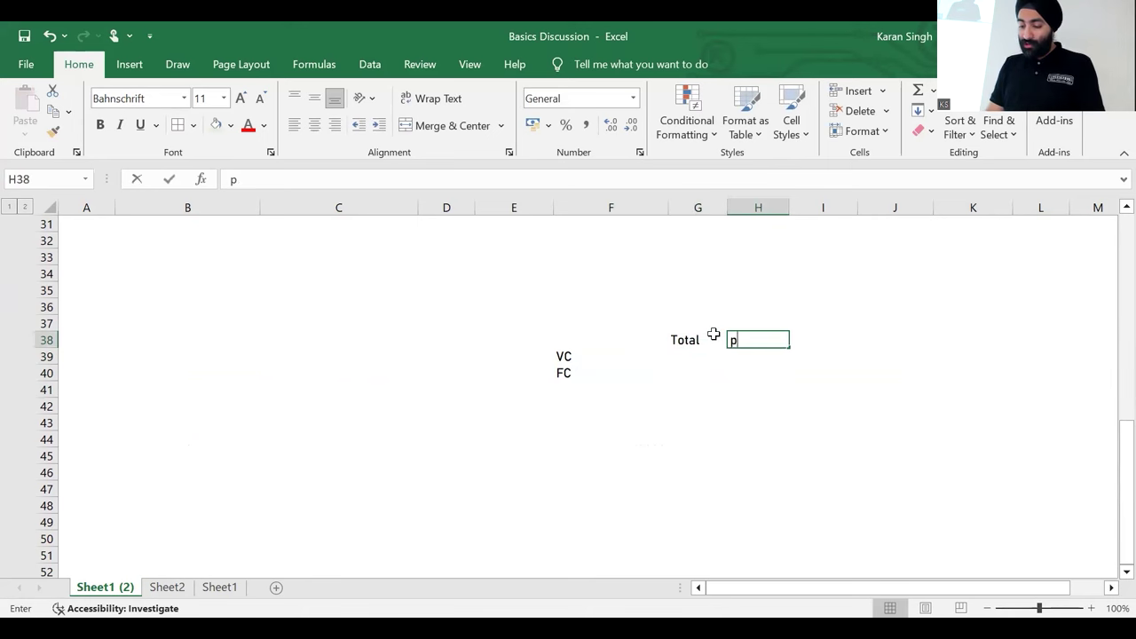
type(".u.")
key("Return")
key("Left")
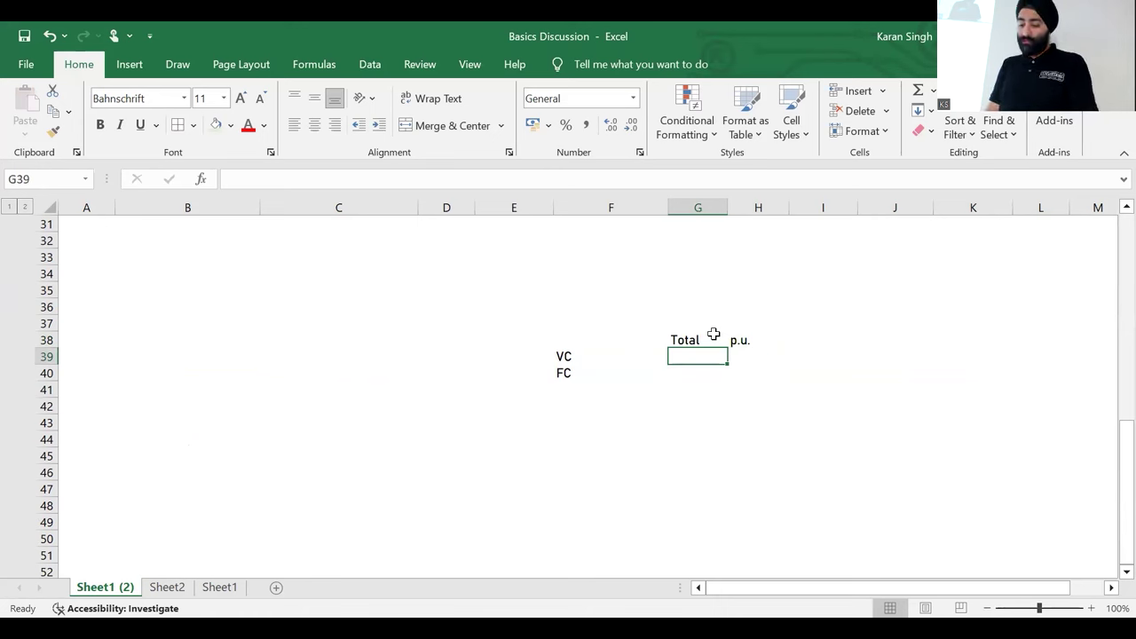
Step: Fill the VC row with "Different" in G39 and "K" in H39
type("Different")
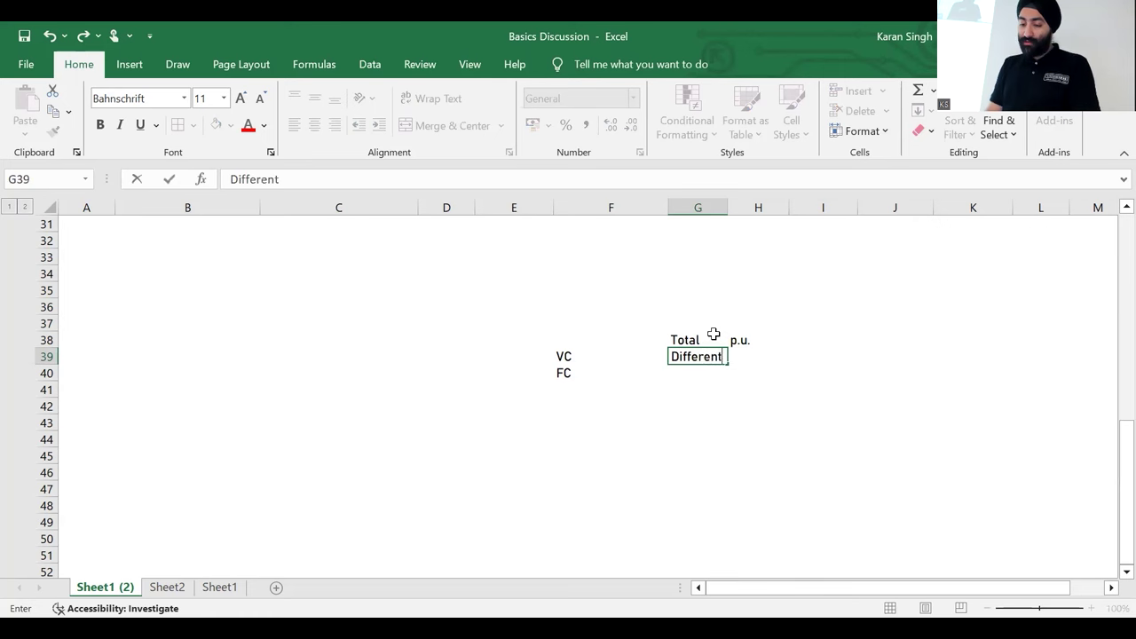
key("ctrl+Return")
key("Right")
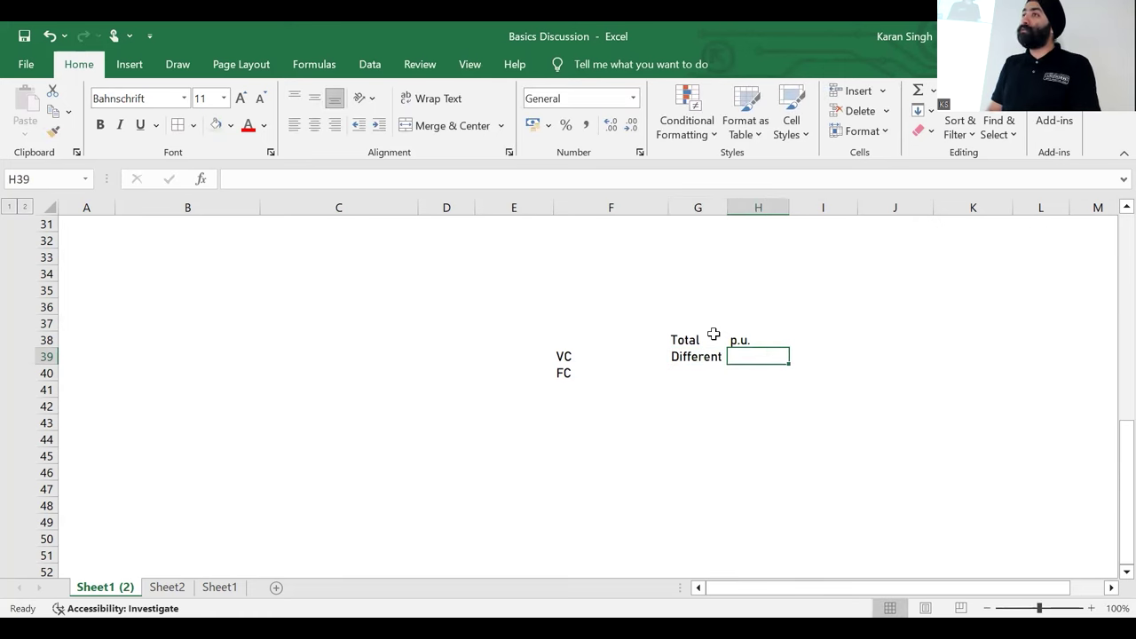
type("K")
key("Return")
key("Left")
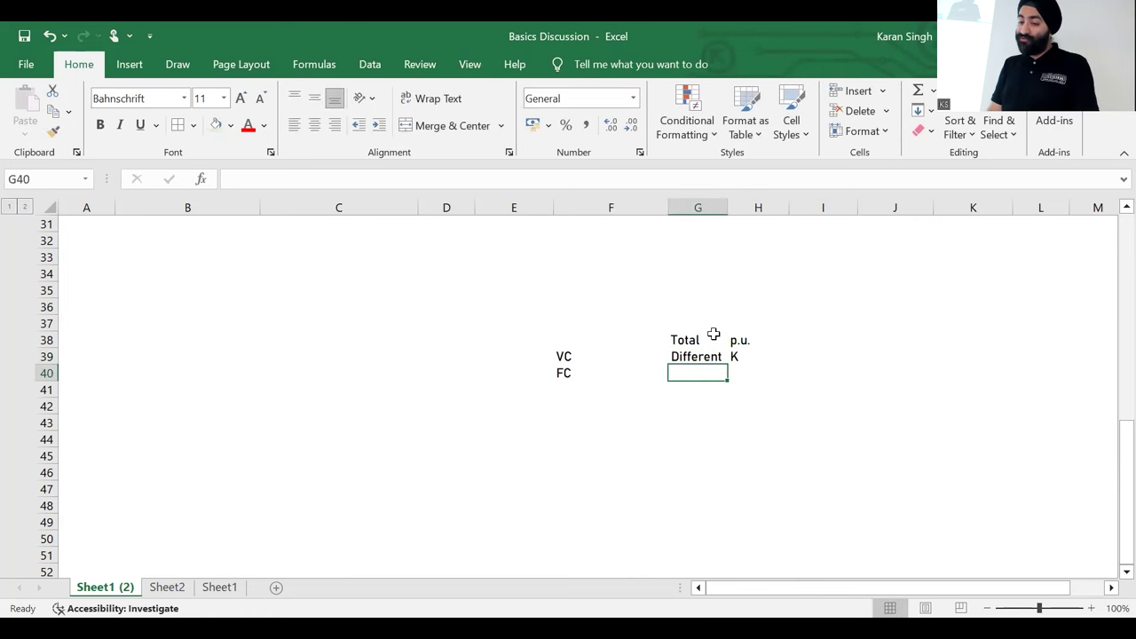
Step: Fill the FC row by copying "K" from H39 to G40 and "Different" from G39 to H40
key("Up")
key("Right")
key("ctrl+c")
key("Down")
key("Left")
key("Return")
key("Up")
key("ctrl+c")
key("Down")
key("Right")
key("Return")
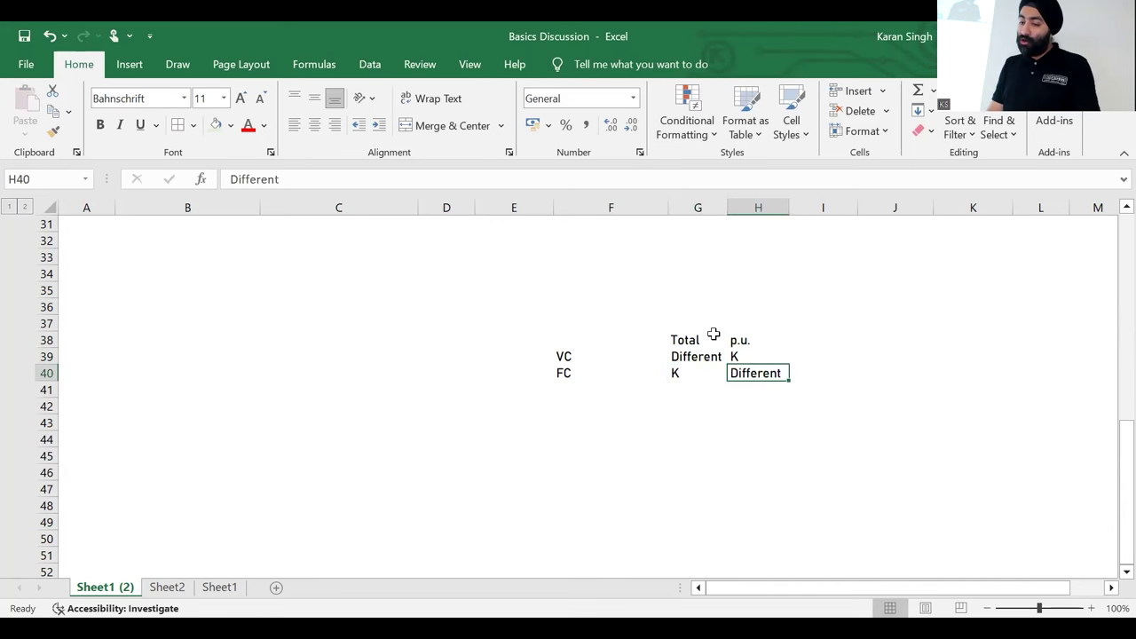
Step: Apply all borders to the VC and FC summary table in F38:H40
key("Left")
key("Left")
key("shift+Right")
key("shift+Right")
key("shift+Up")
key("ctrl+shift+Up")
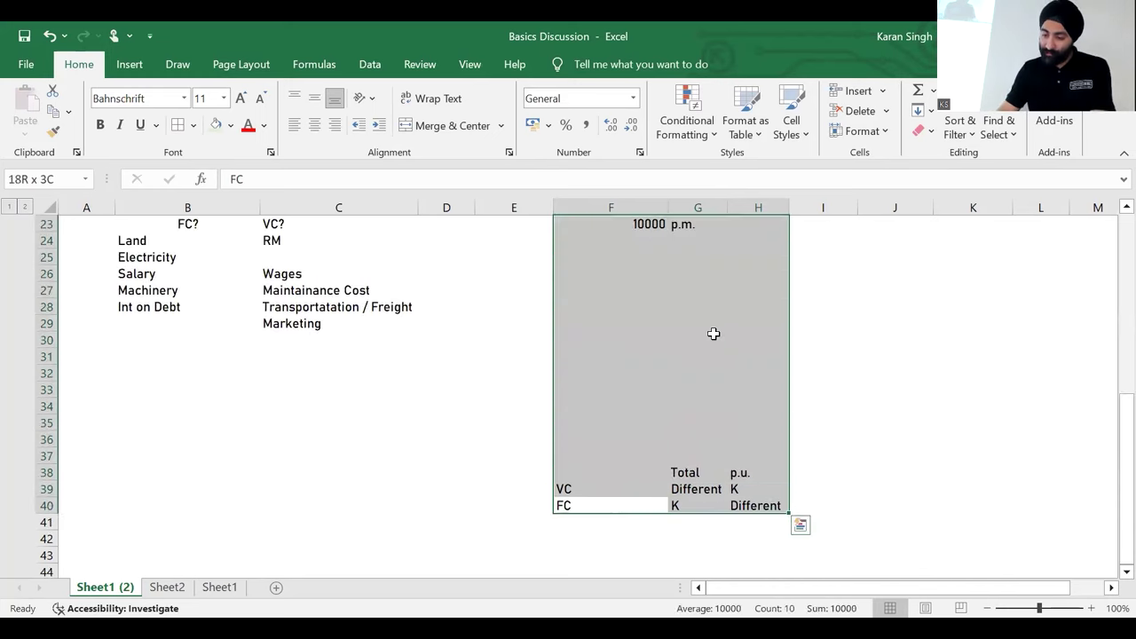
key("ctrl+shift+Down")
key("shift+Up")
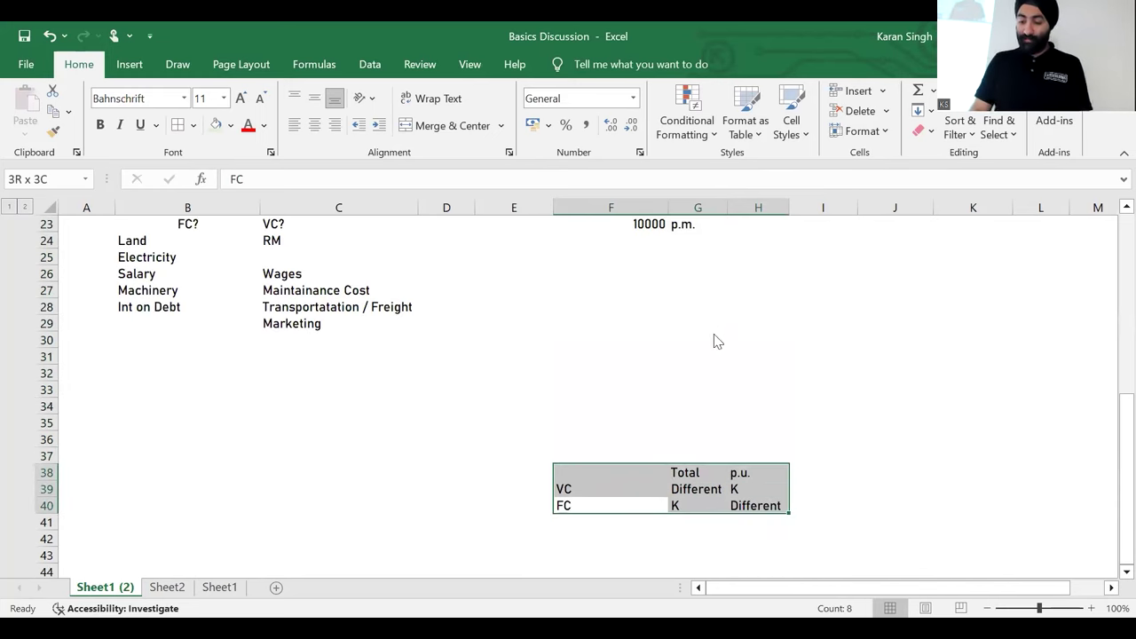
key("alt+h")
key("b")
key("a")
Step: Add the heading "Particulars" in F38 and fill the header row F38:H38 with light green
key("Down")
left_click(611, 473)
type("Particulars")
key("Return")
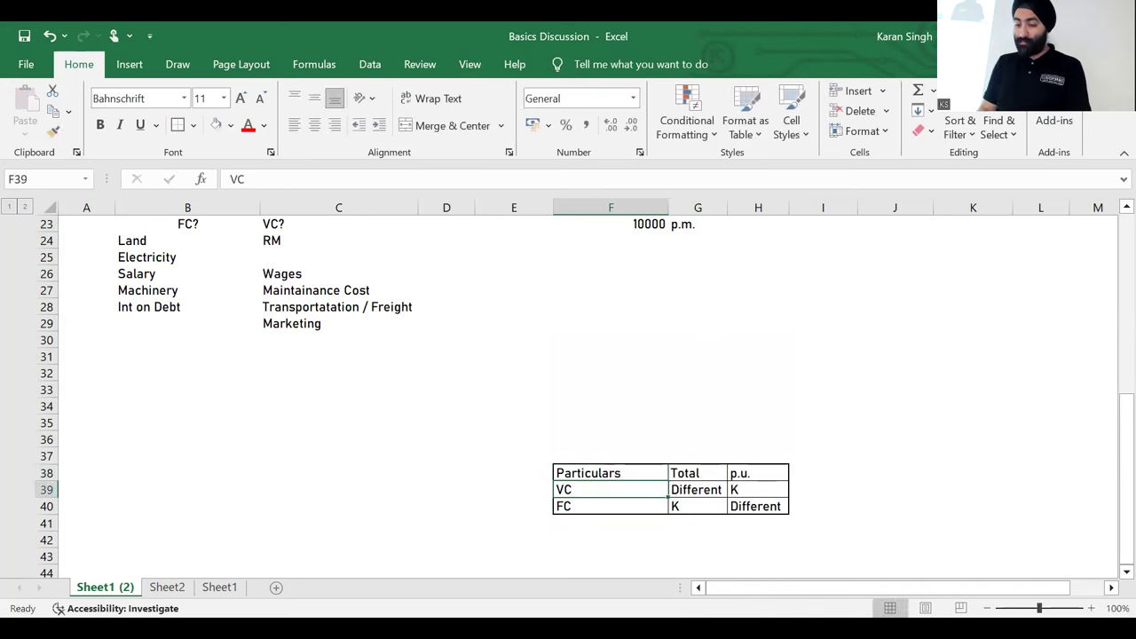
left_click_drag(610, 473, 758, 473)
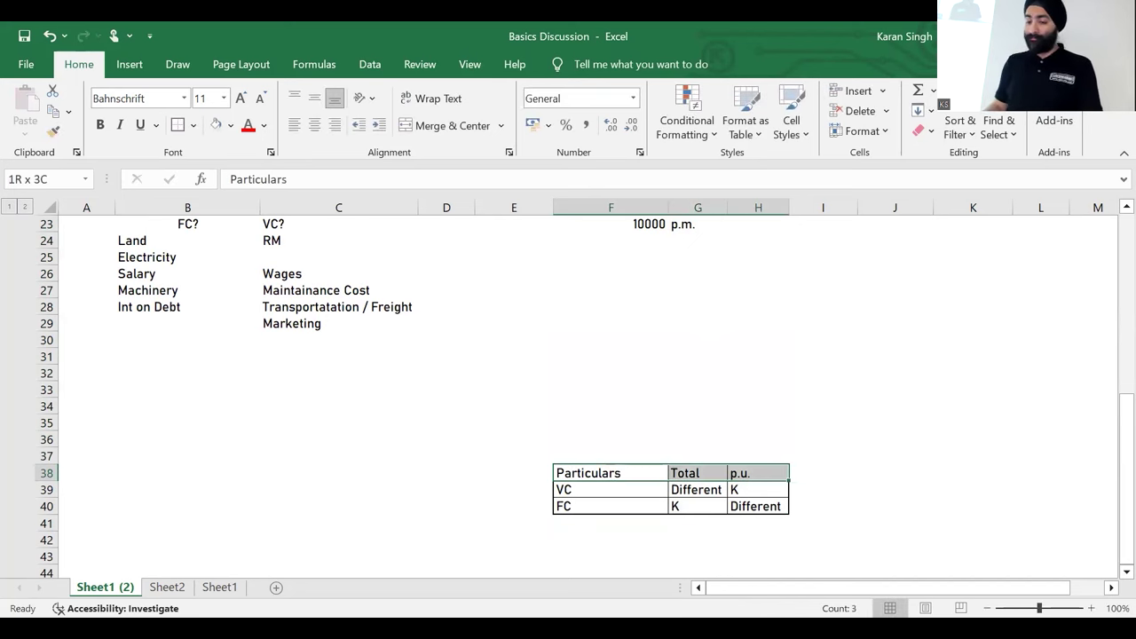
left_click(222, 129)
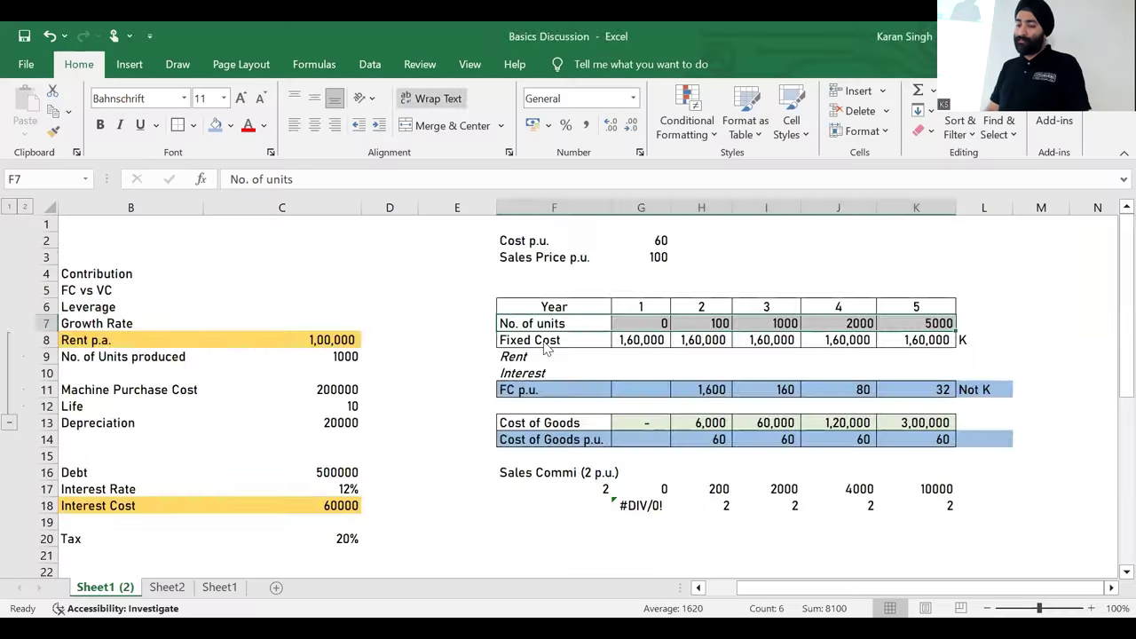
Step: Change the "Cost p.u." label in F2 to "Purchase Price p.u."
scroll(548, 348, "down", 8)
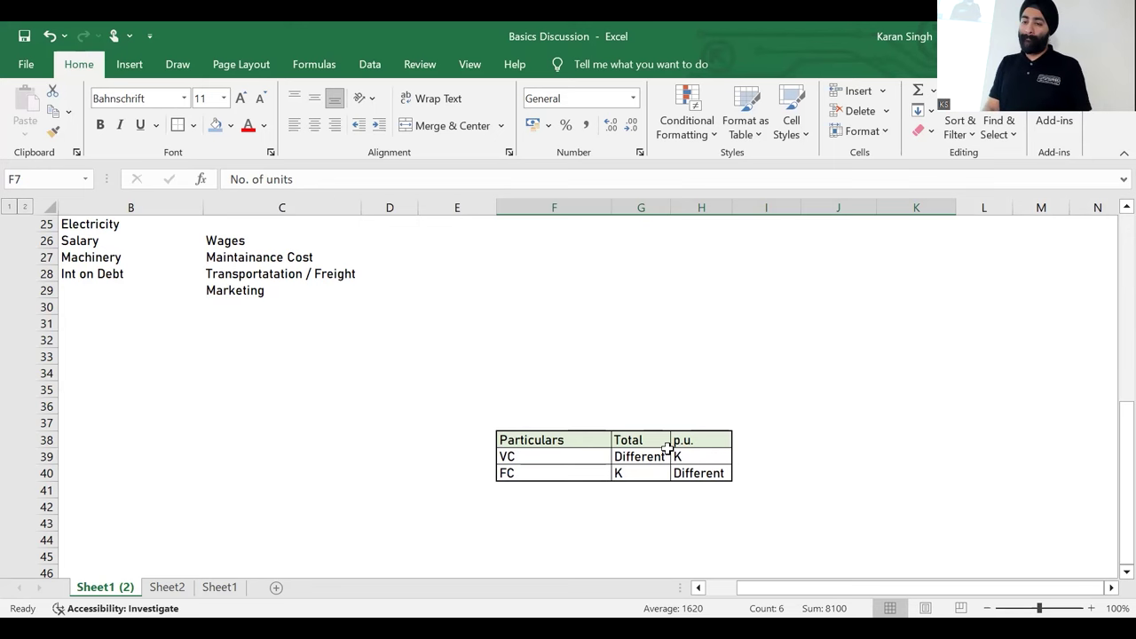
scroll(666, 448, "up", 8)
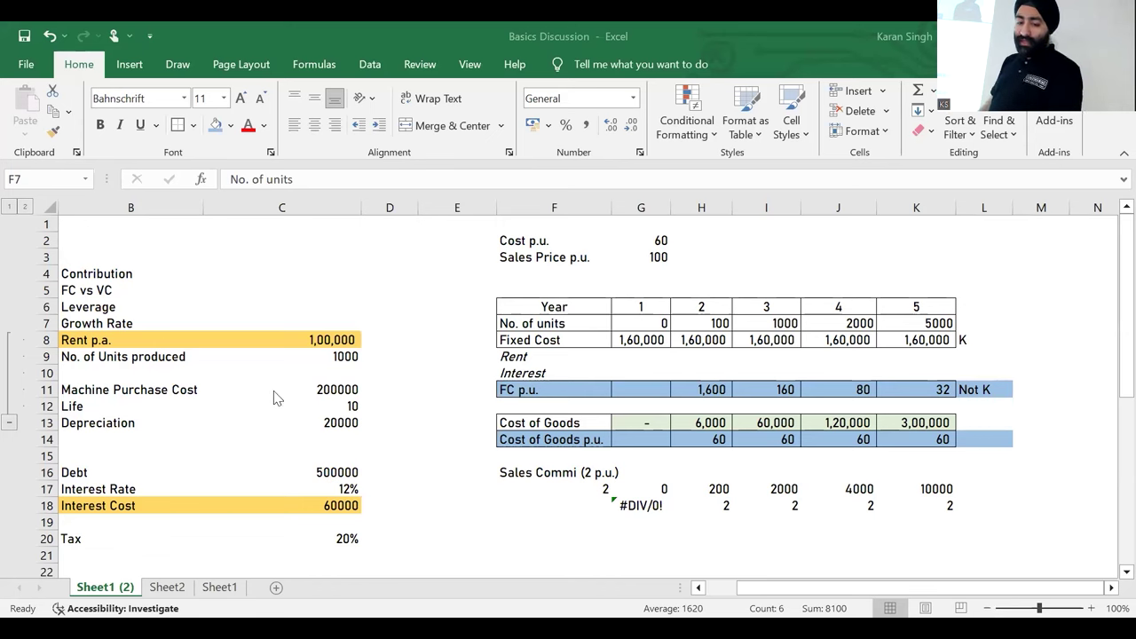
left_click_drag(188, 340, 305, 337)
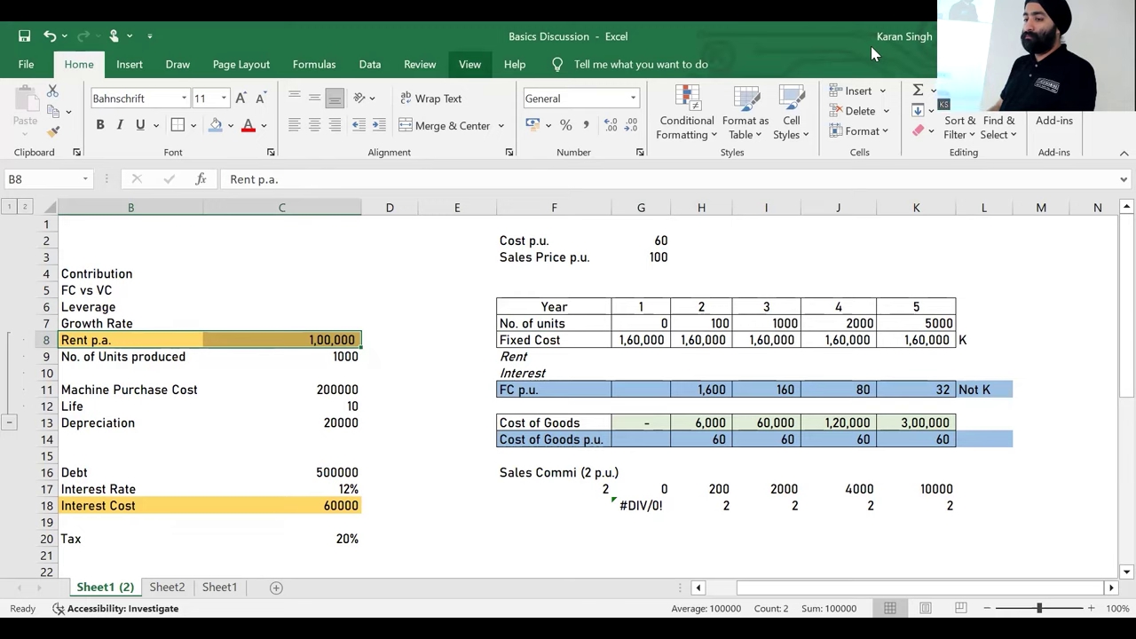
key("ctrl+z")
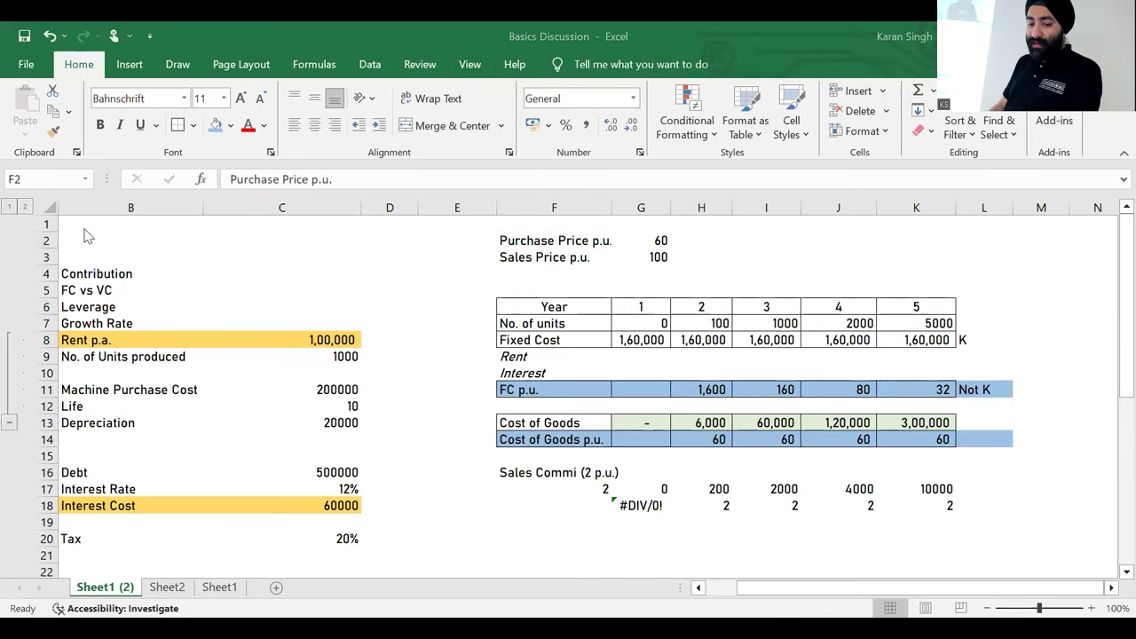
Step: Review the whole cost sheet, ending on the Rent p.a. label and amount in B8:C8
left_click_drag(84, 228, 1057, 546)
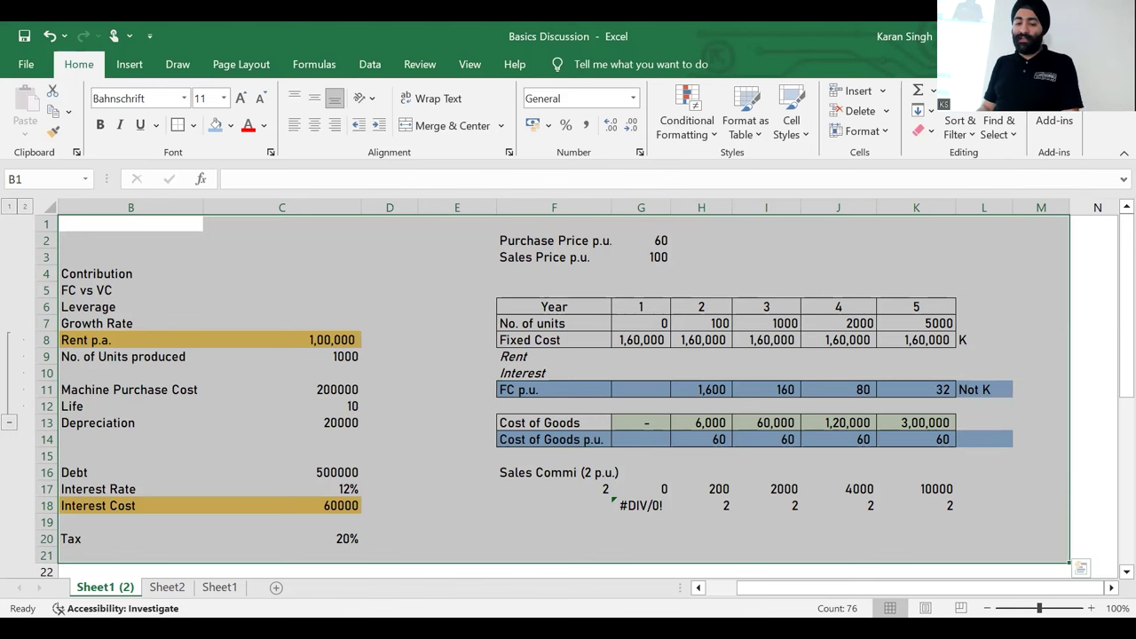
left_click(322, 355)
left_click(337, 336)
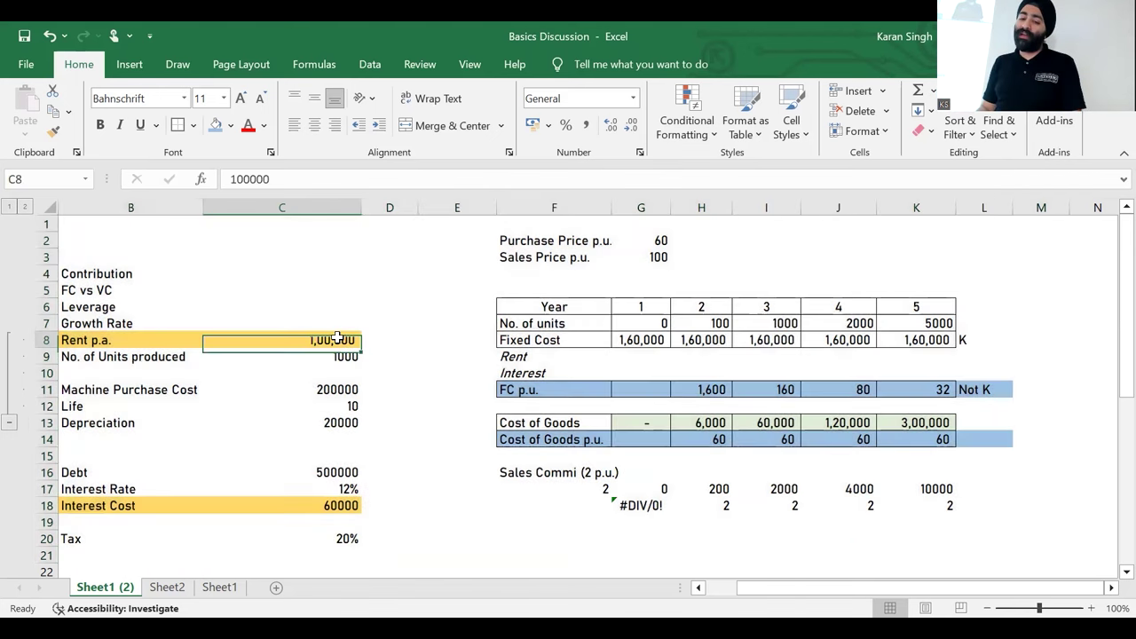
key("shift+Left")
scroll(338, 337, "left", 1)
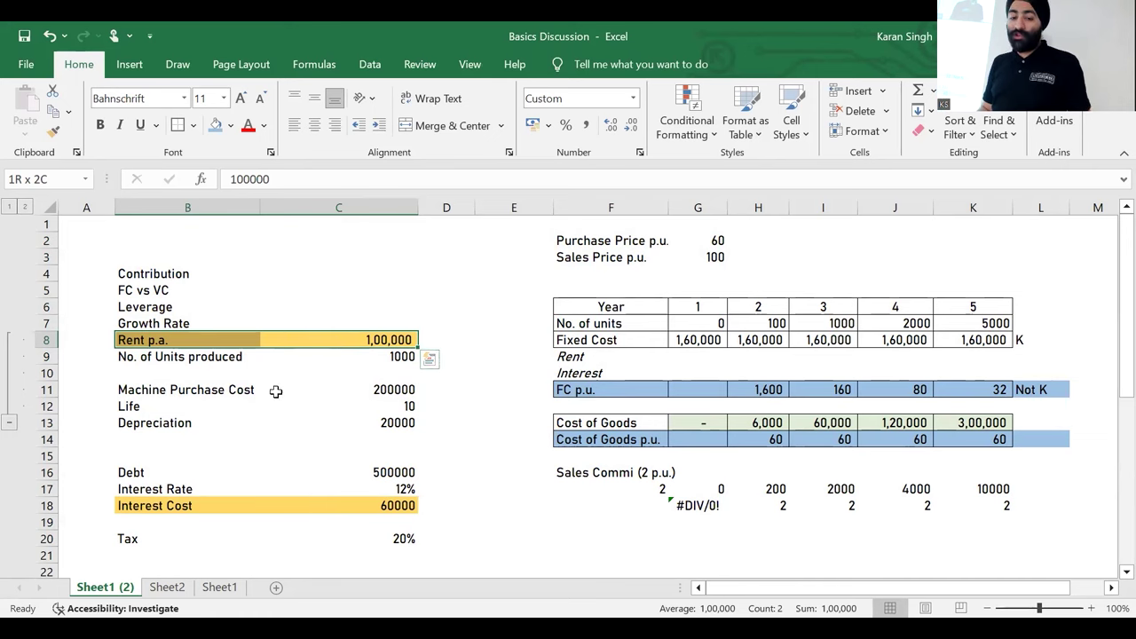
Step: Insert a blank row 9 below the Rent p.a. line
left_click(411, 321)
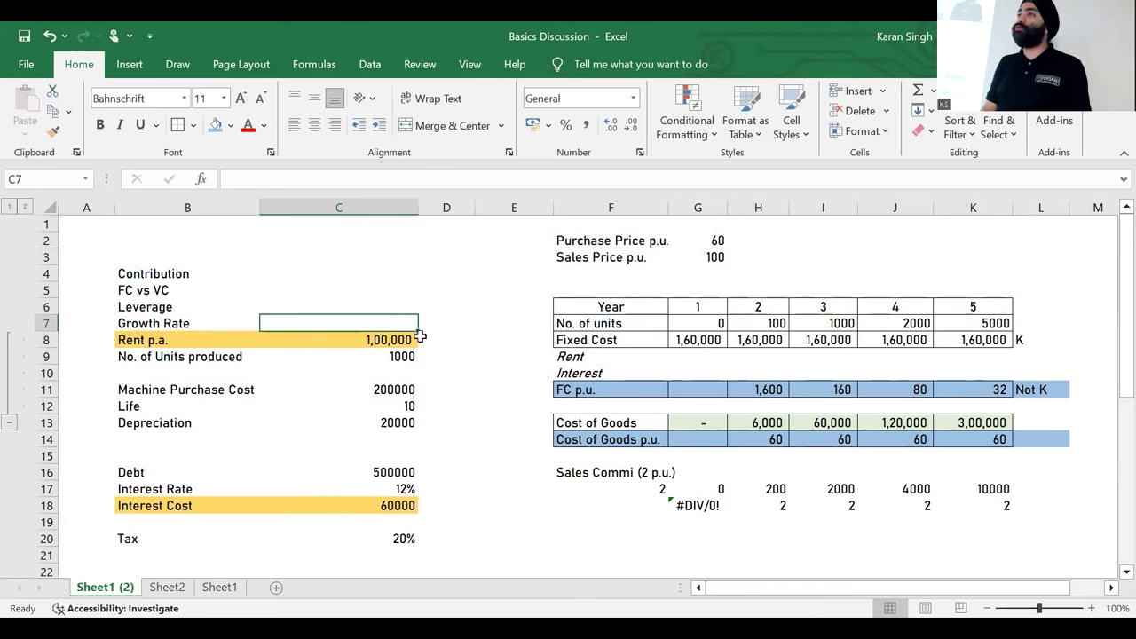
left_click(417, 338)
left_click(422, 338)
key("Down")
key("Left")
key("alt+h")
key("i")
key("r")
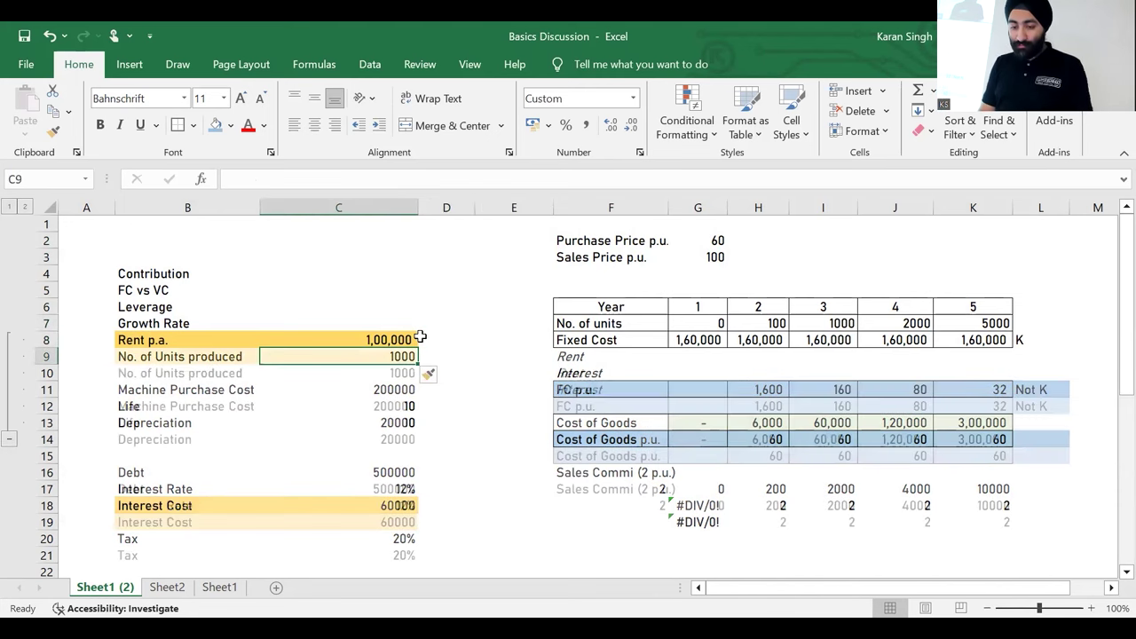
Step: Copy the Rent p.a. label into B9 and extend it to "Rent p.a. (Option 2)"
key("Up")
key("Left")
key("ctrl+c")
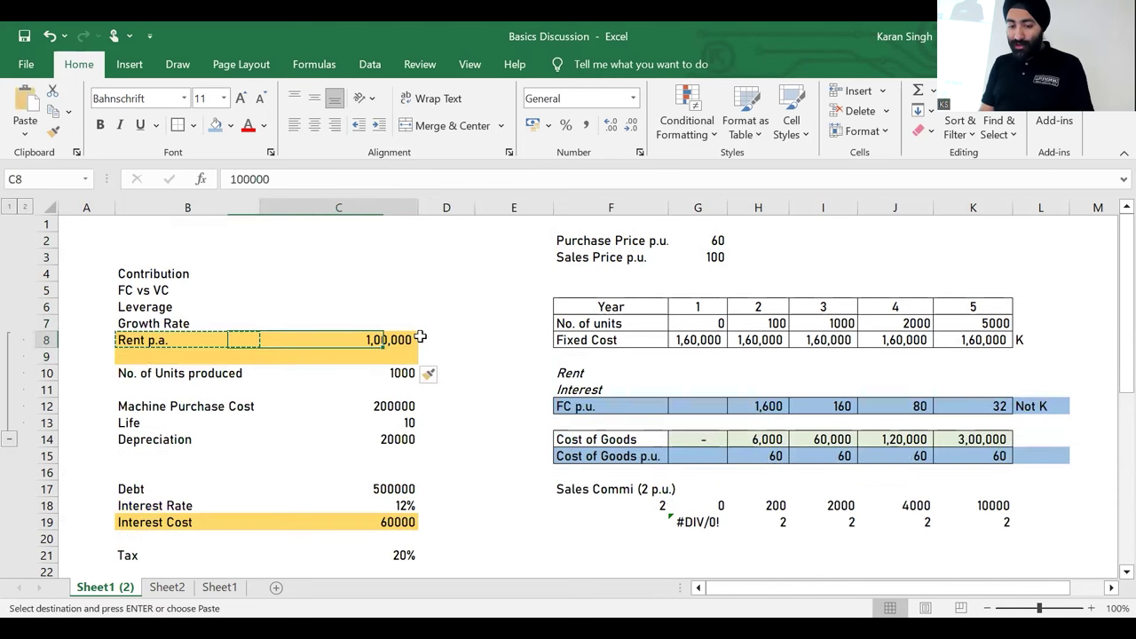
key("Down")
key("Return")
key("F2")
type("(")
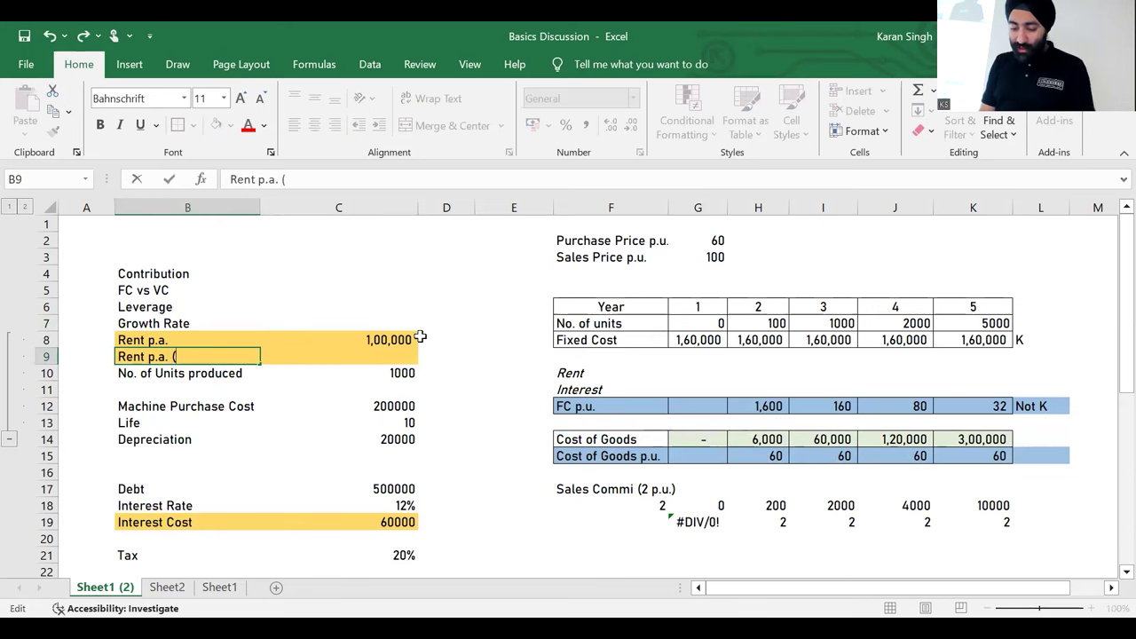
type("Option 2)")
key("Return")
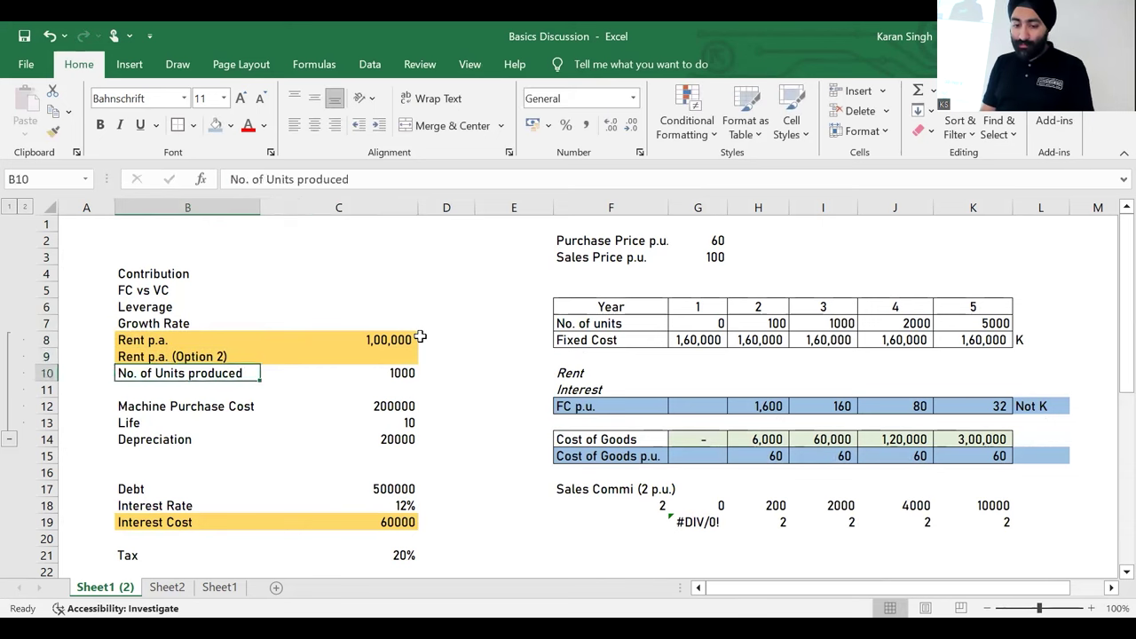
Step: Change the rent label in B8 to "Rent p.a. (Option 1)"
key("Up")
key("Up")
key("shift+Down")
key("ctrl+c")
key("F2")
type("(Option 2)2")
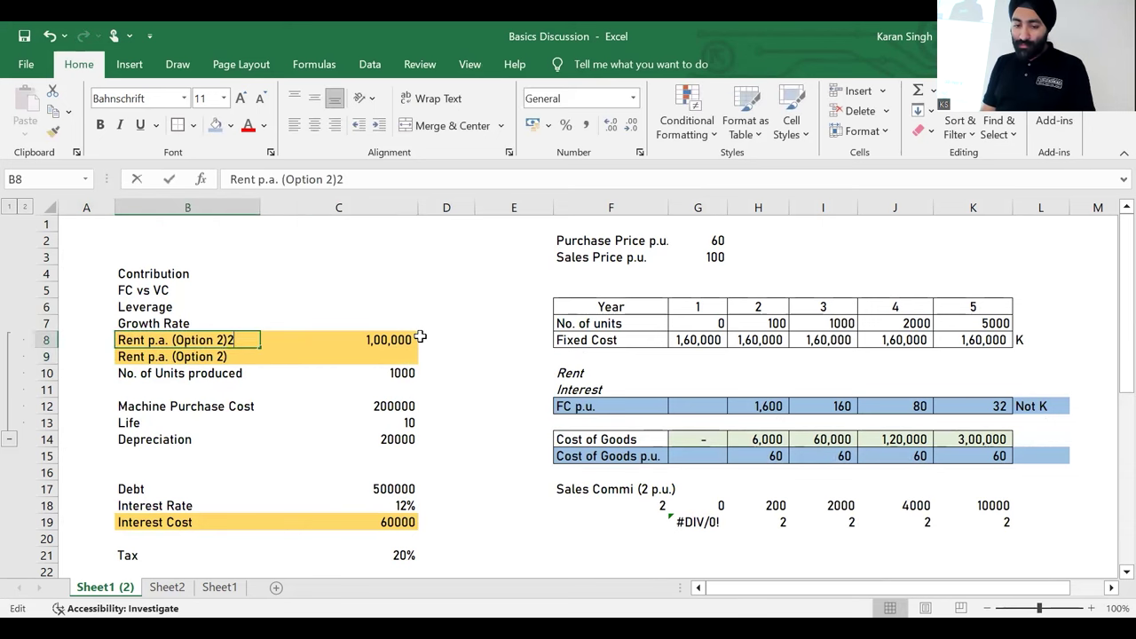
key("End")
key("BackSpace")
key("Left")
type("1)")
key("Delete")
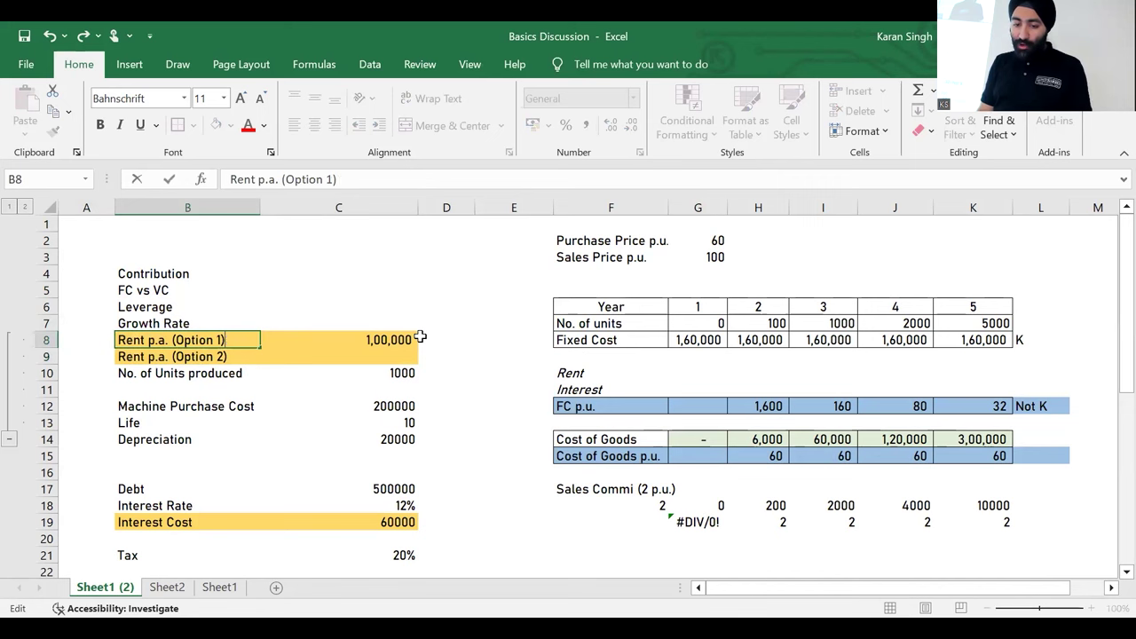
key("Return")
Step: Enter "20% of Sales" in C9 as the Option 2 rent and compare both rent options
key("Down")
key("Right")
key("Down")
key("Up")
key("Up")
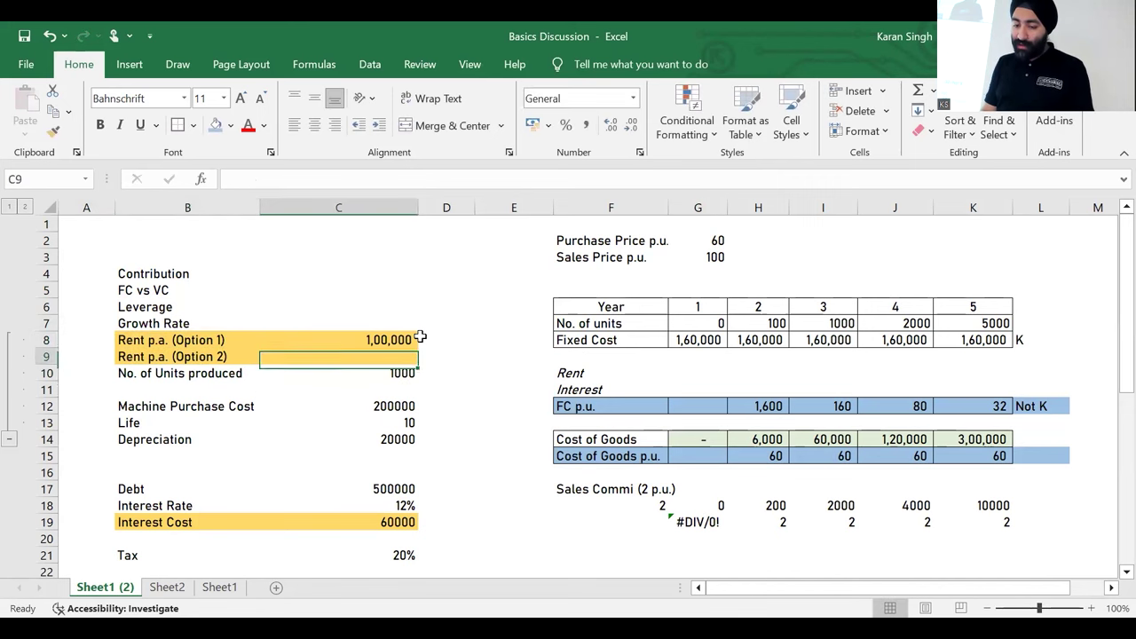
type("20% of Sales")
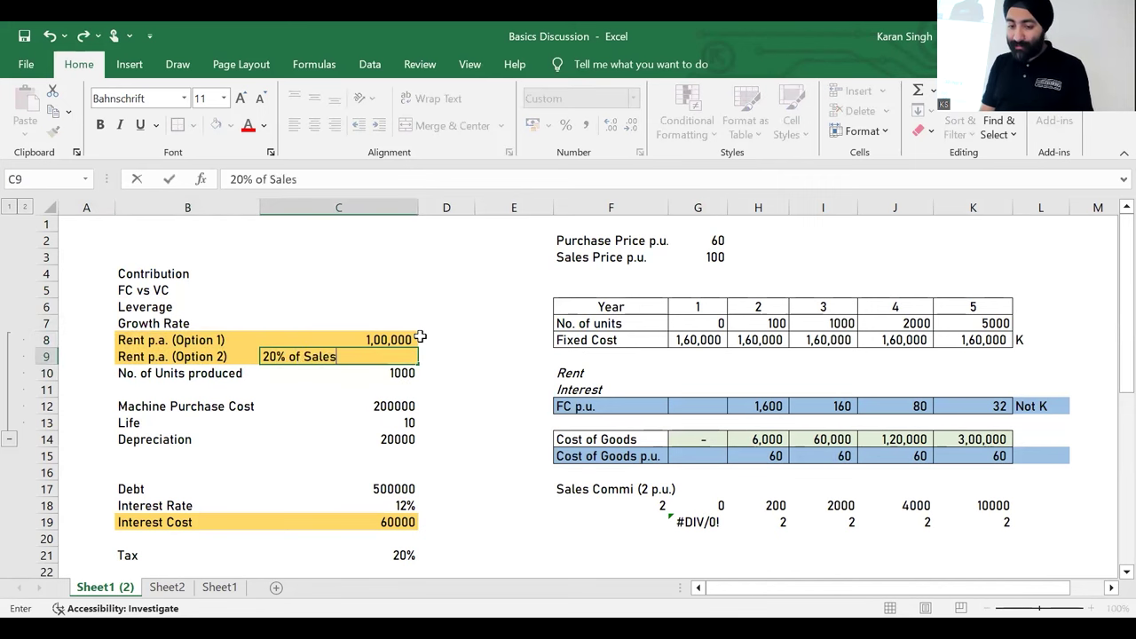
key("ctrl+Return")
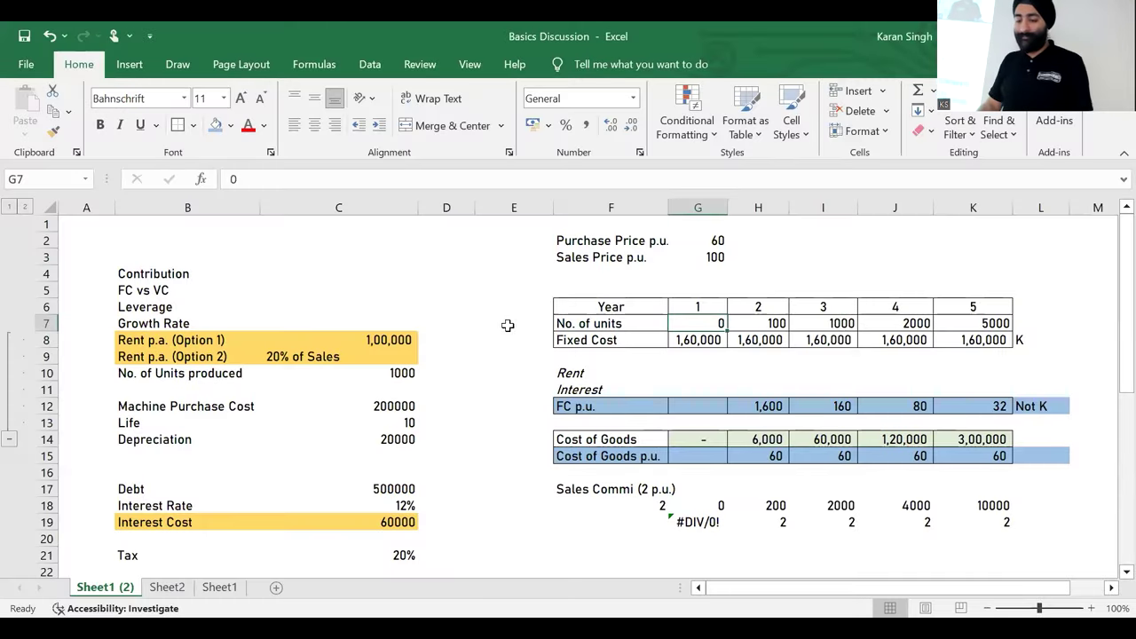
left_click_drag(188, 339, 383, 354)
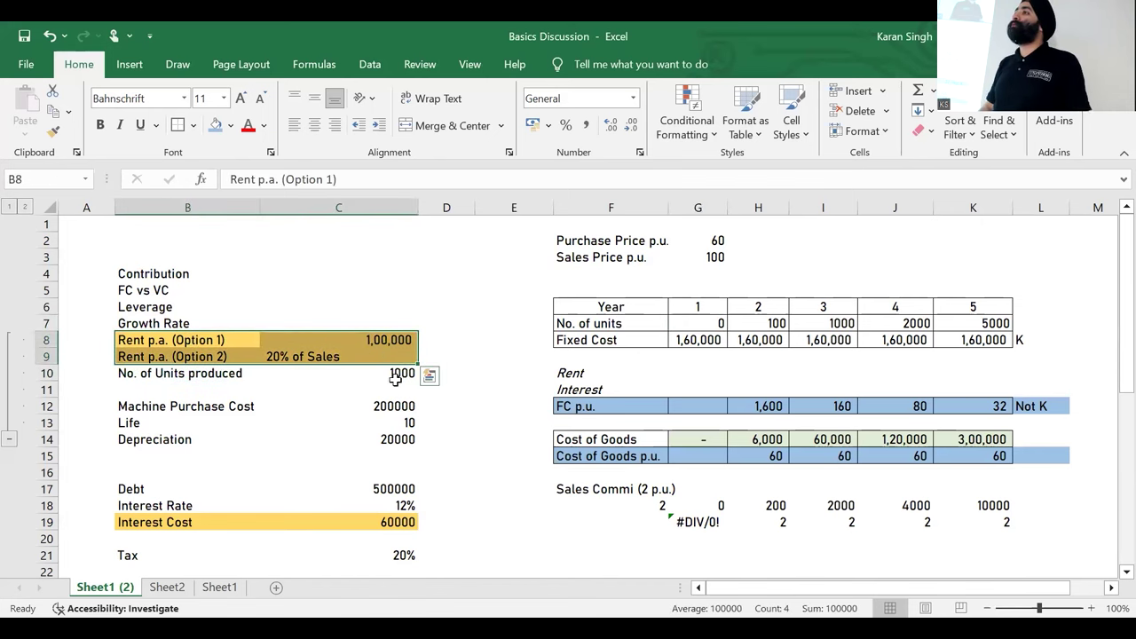
left_click(681, 326)
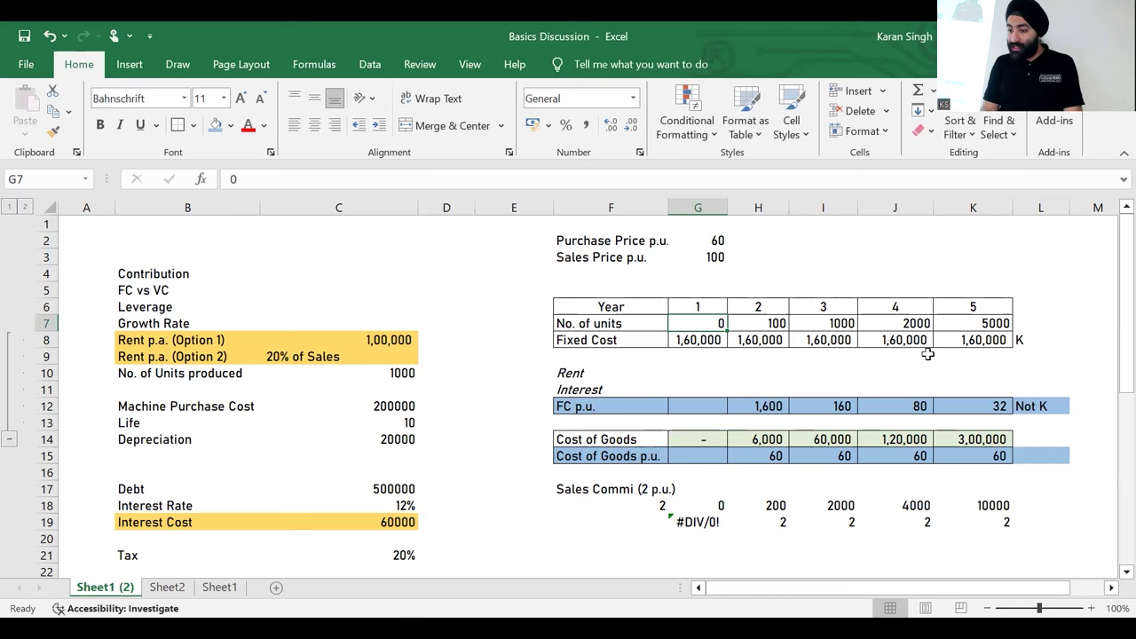
Step: Insert seven blank columns L to R between the year 5 column and the K / Not K remarks
left_click(980, 407)
left_click(1024, 341)
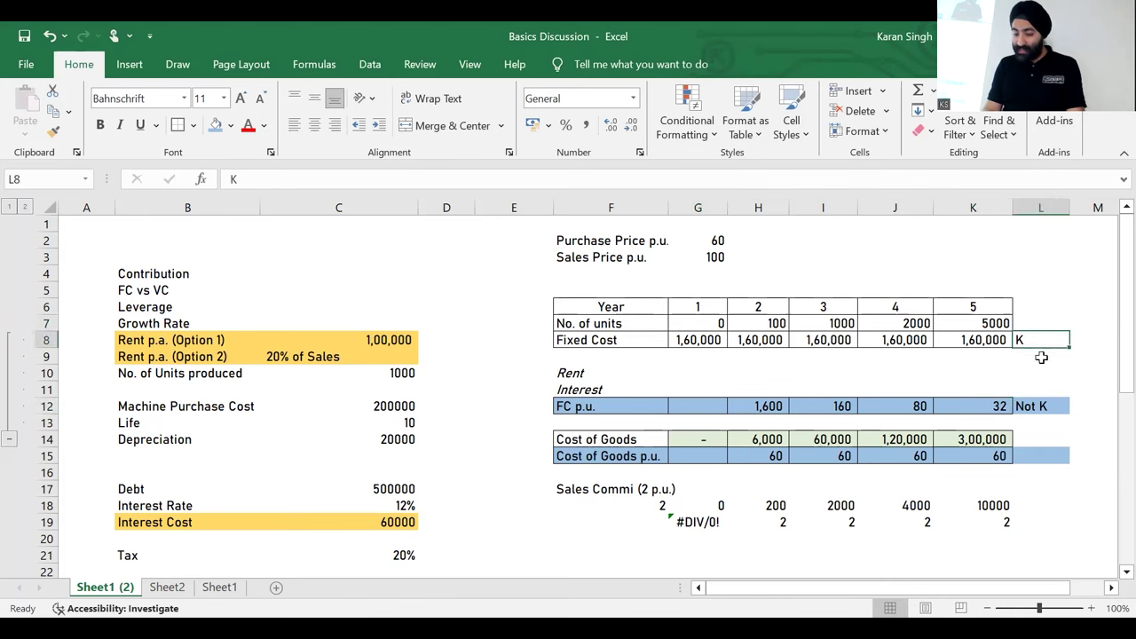
key("alt+h")
key("i")
key("c")
key("Left")
key("Right")
key("Right")
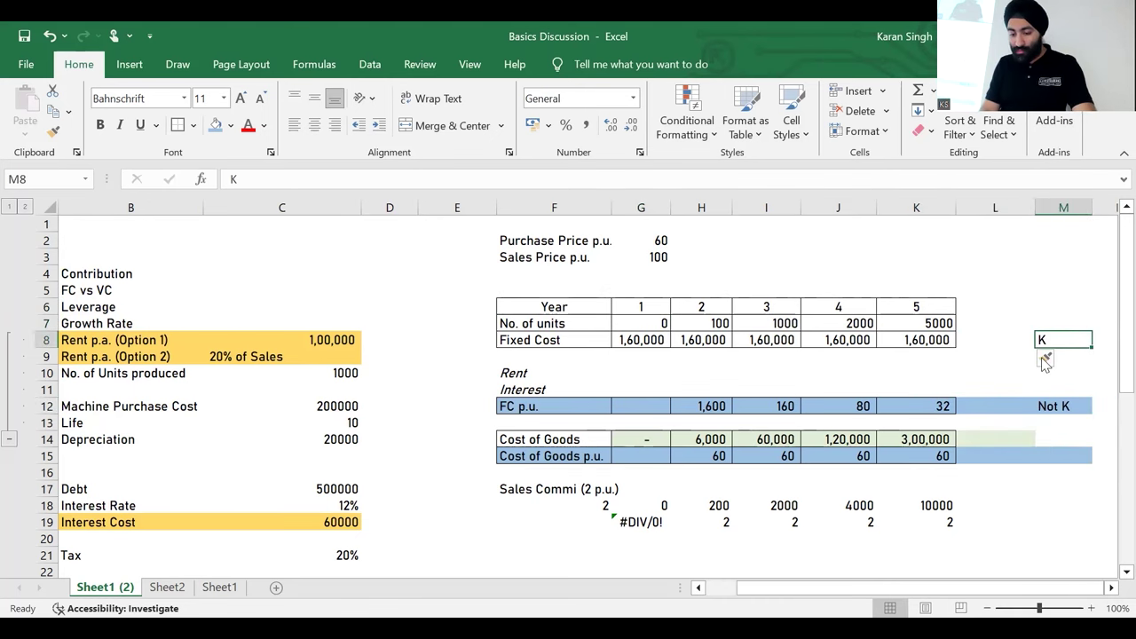
key("F4")
key("Left")
key("Left")
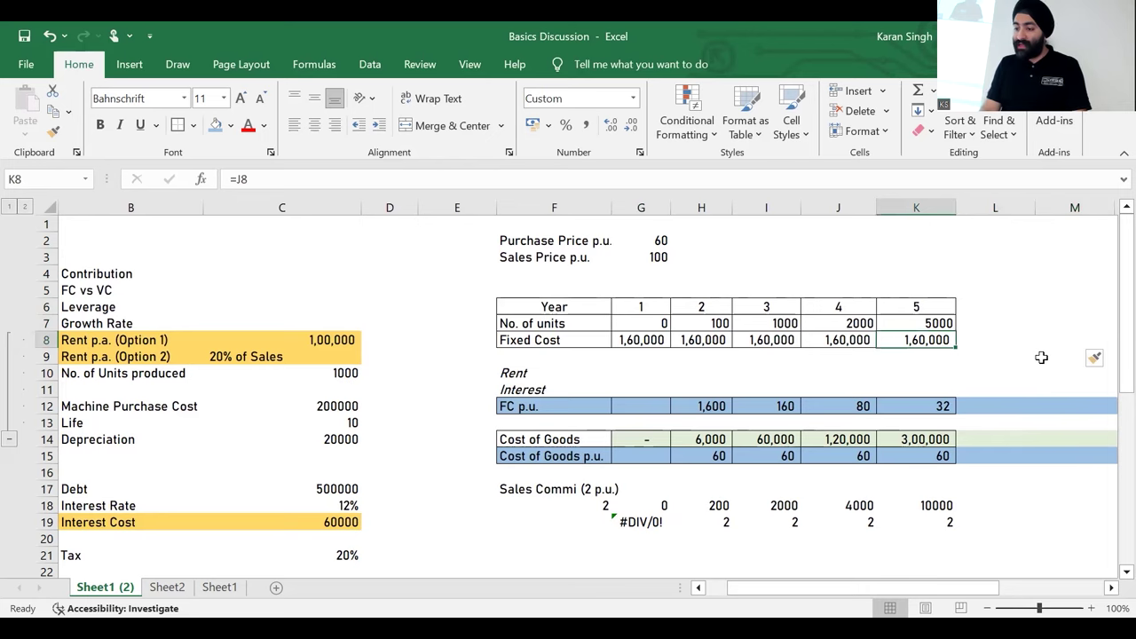
key("Right")
key("ctrl+Right")
key("ctrl+Left")
Step: Copy the year 5 column K6:K19 across L6:R19 to extend the cost table to year 12
key("Up")
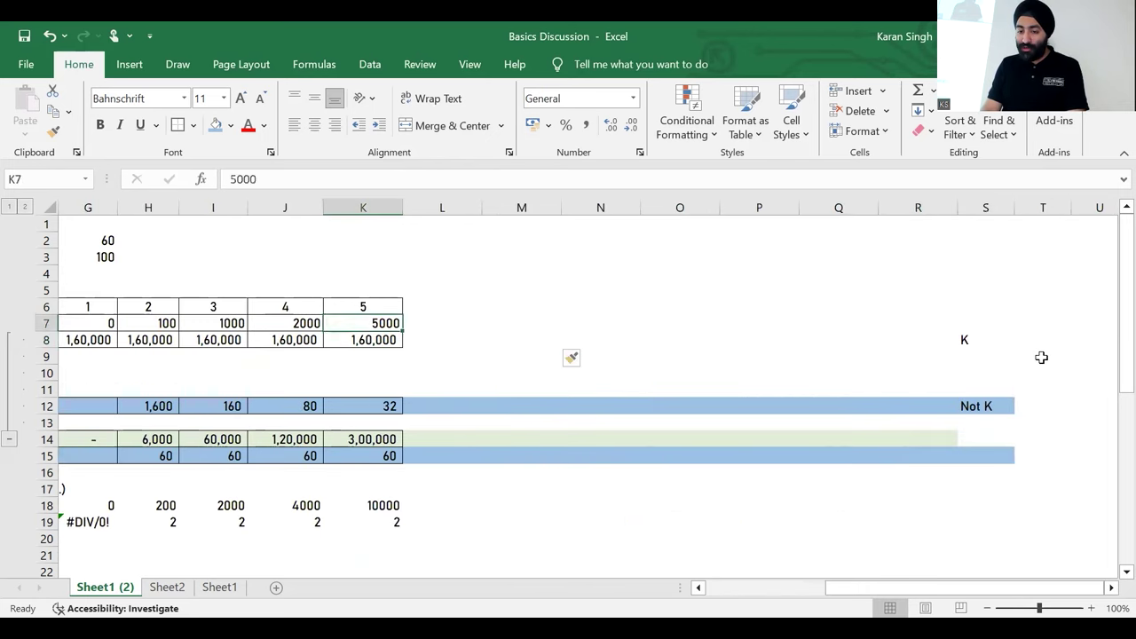
key("Up")
key("shift+Down")
key("shift+Down")
key("shift+Down")
key("shift+Down")
key("shift+Down")
key("shift+Down")
key("shift+Down")
key("shift+Down")
key("shift+Down")
key("shift+Down")
key("shift+Down")
key("shift+Down")
key("shift+Down")
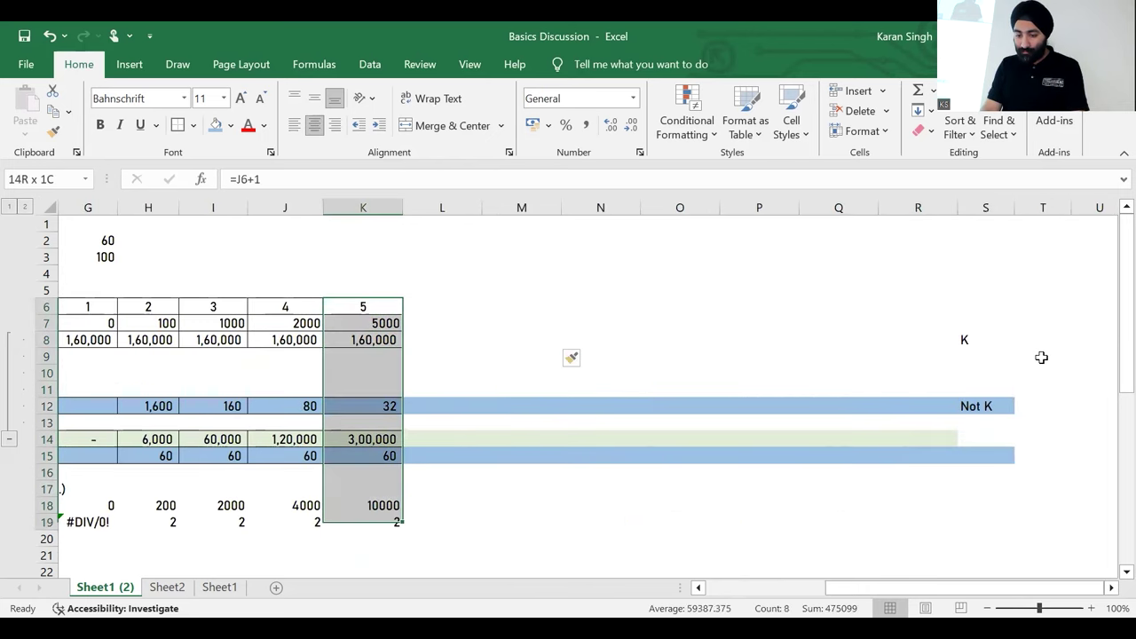
key("ctrl+c")
key("shift+Right")
key("shift+Right")
key("shift+Right")
key("shift+Right")
key("shift+Right")
key("shift+Right")
key("shift+Right")
key("shift+Right")
key("shift+Right")
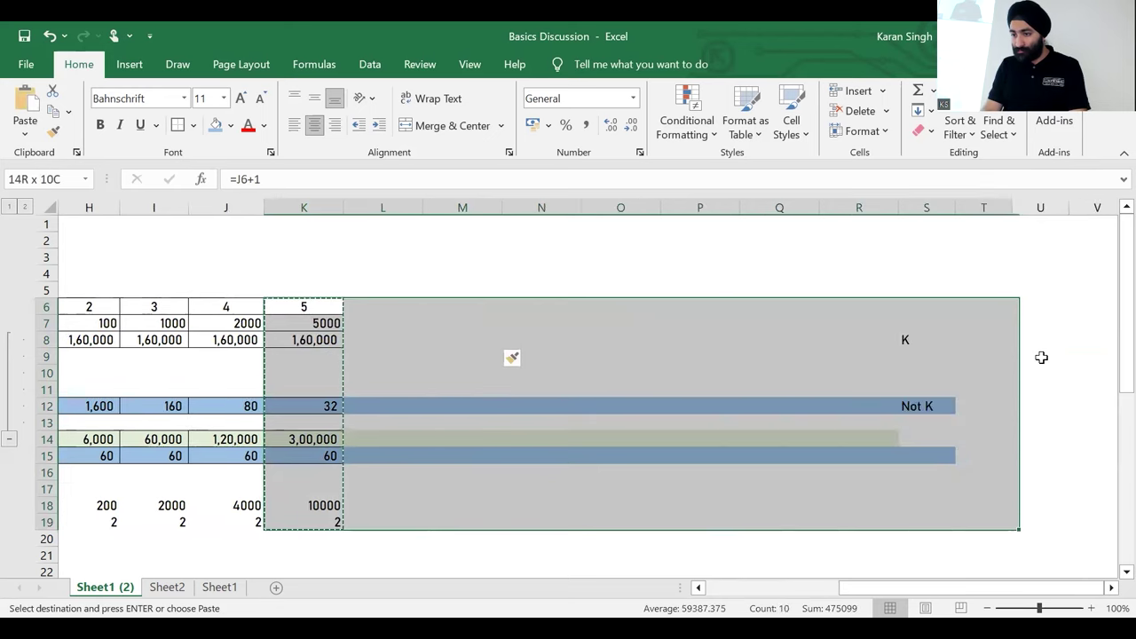
key("shift+Left")
key("shift+Left")
key("Return")
Step: Set the year 6 number of units in L7 to =K7*10
key("ctrl+Left")
key("Right")
key("Right")
key("Right")
key("Right")
key("Right")
key("Down")
key("Right")
type("=")
key("Left")
type("*10")
key("Return")
key("Up")
Step: Copy the units formula in L7 across to year 12 in R7
key("ctrl+c")
key("shift+Right")
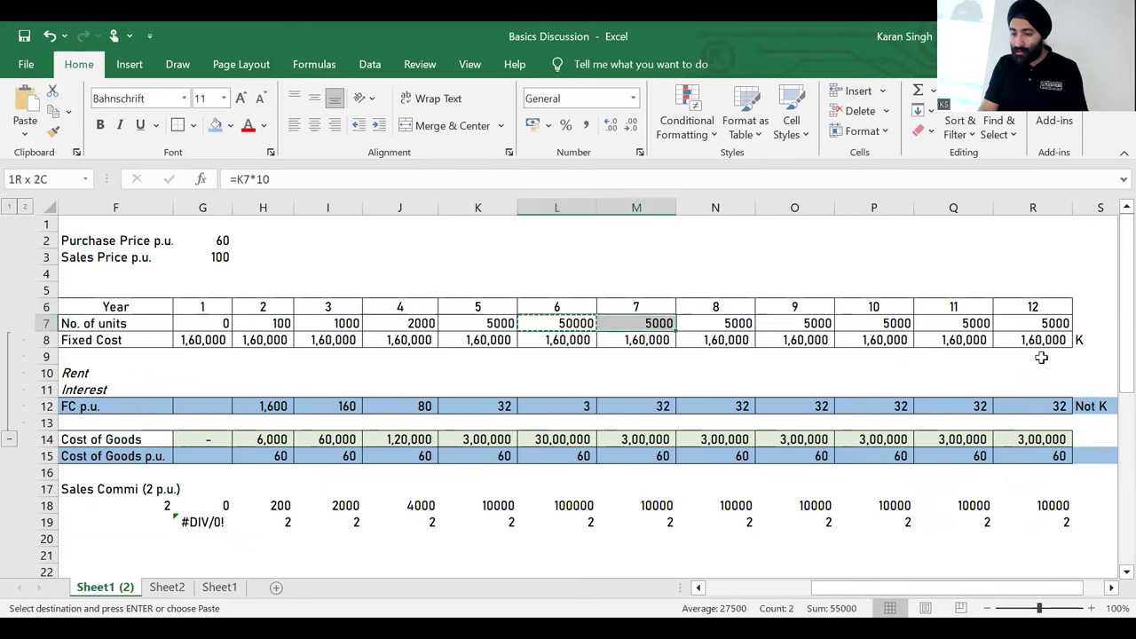
key("shift+Right")
key("shift+Right")
key("shift+Right")
key("shift+Right")
key("shift+Right")
key("Return")
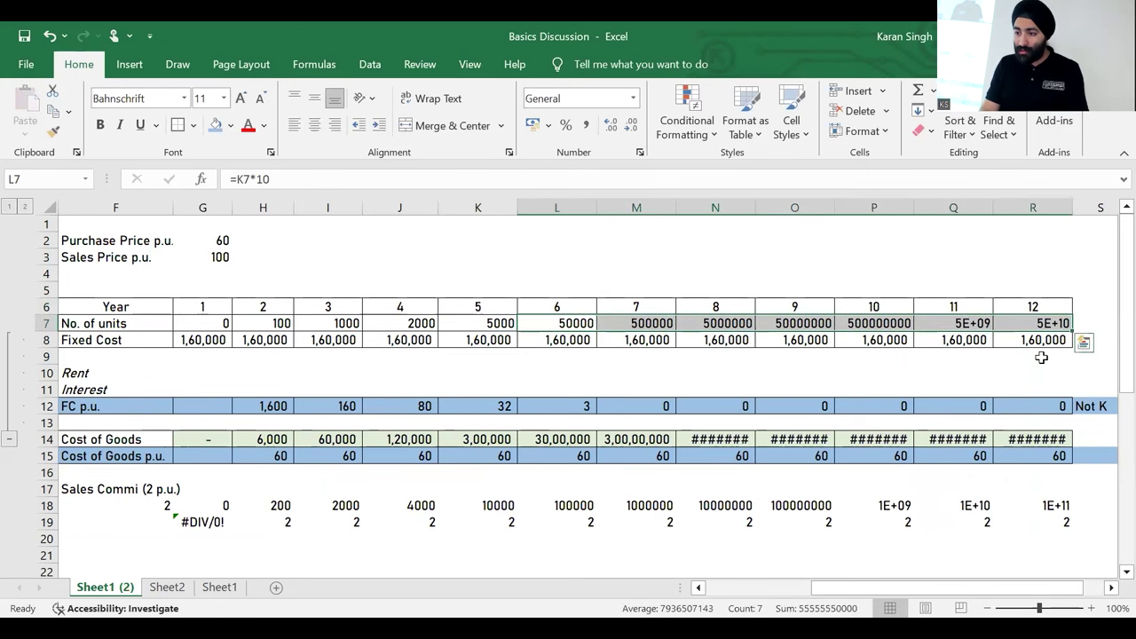
Step: Copy the Cost of Goods formula from L14 across to R14 and autofit the width of columns L to R
key("Down")
key("Down")
key("Down")
key("Down")
key("Down")
key("Down")
key("Down")
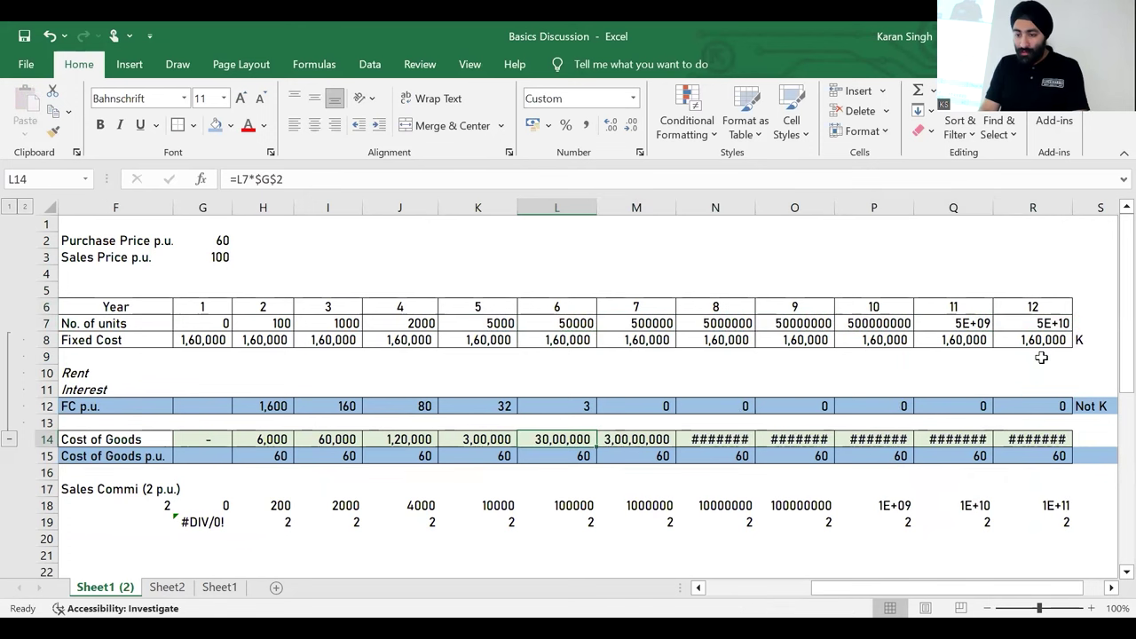
key("ctrl+c")
key("ctrl+shift+Right")
key("Return")
key("alt+h")
key("o")
key("i")
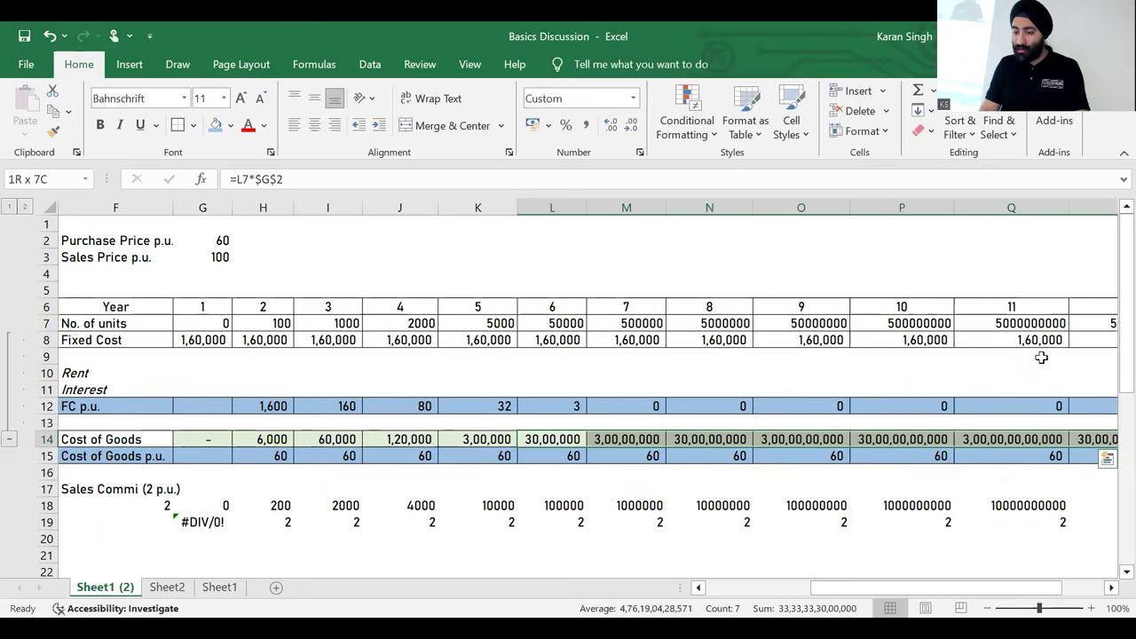
Step: Format the year 11 number of units in Q7 with comma style and no decimals
key("Up")
key("Up")
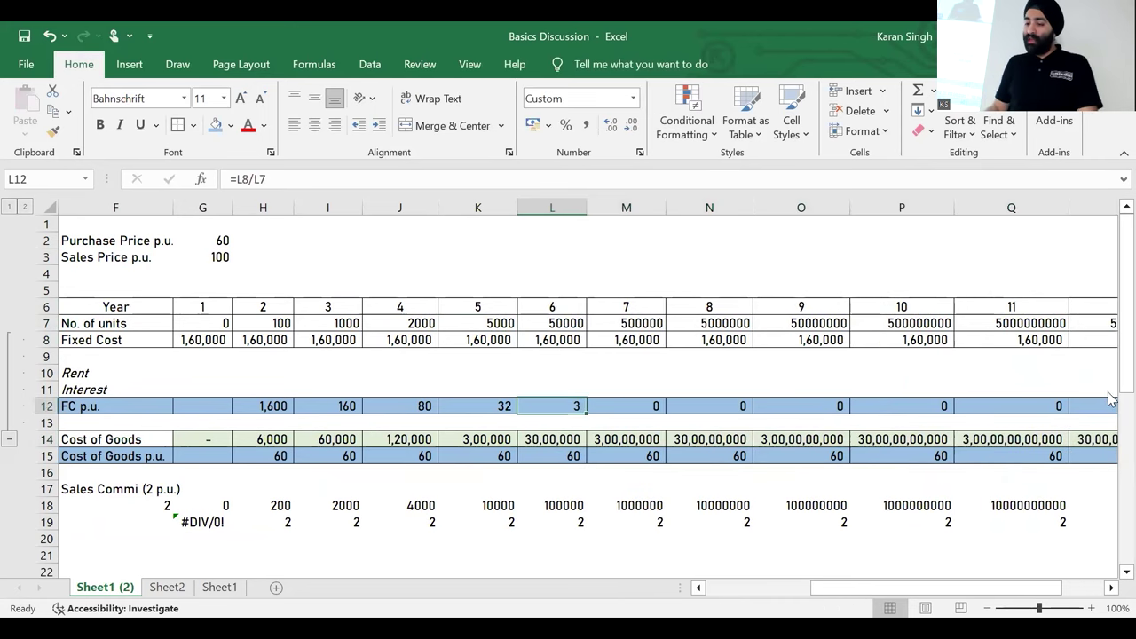
left_click(991, 323)
key("alt+h")
key("k")
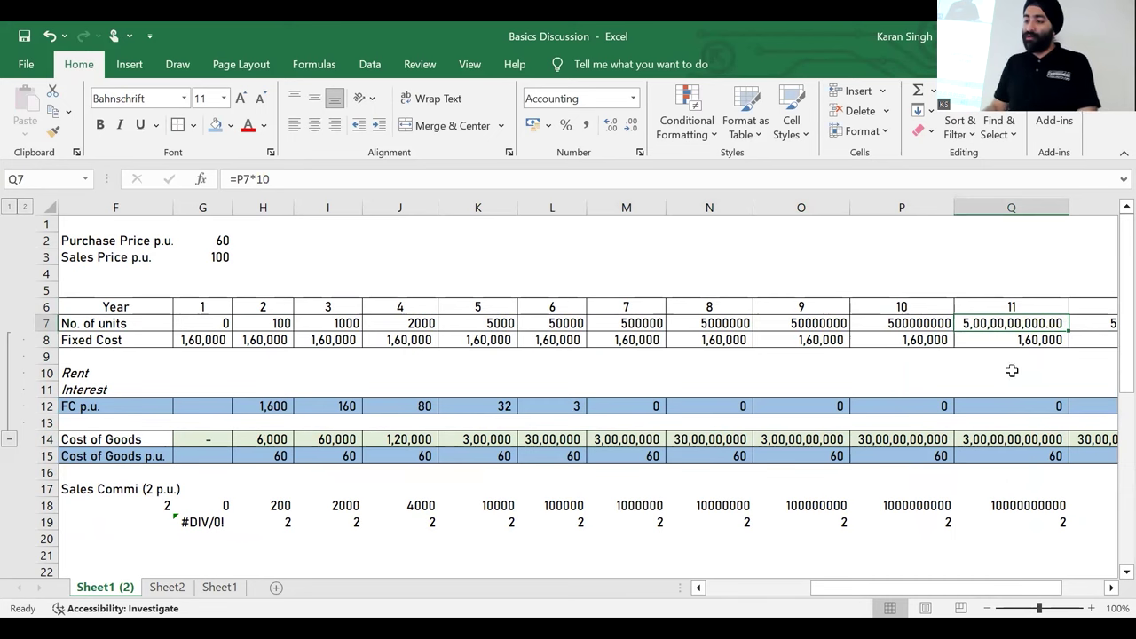
left_click(630, 125)
left_click(630, 125)
Step: Set the year 8 units in N7 to =M7 and copy that formula across to year 11 in Q7
left_click(621, 329)
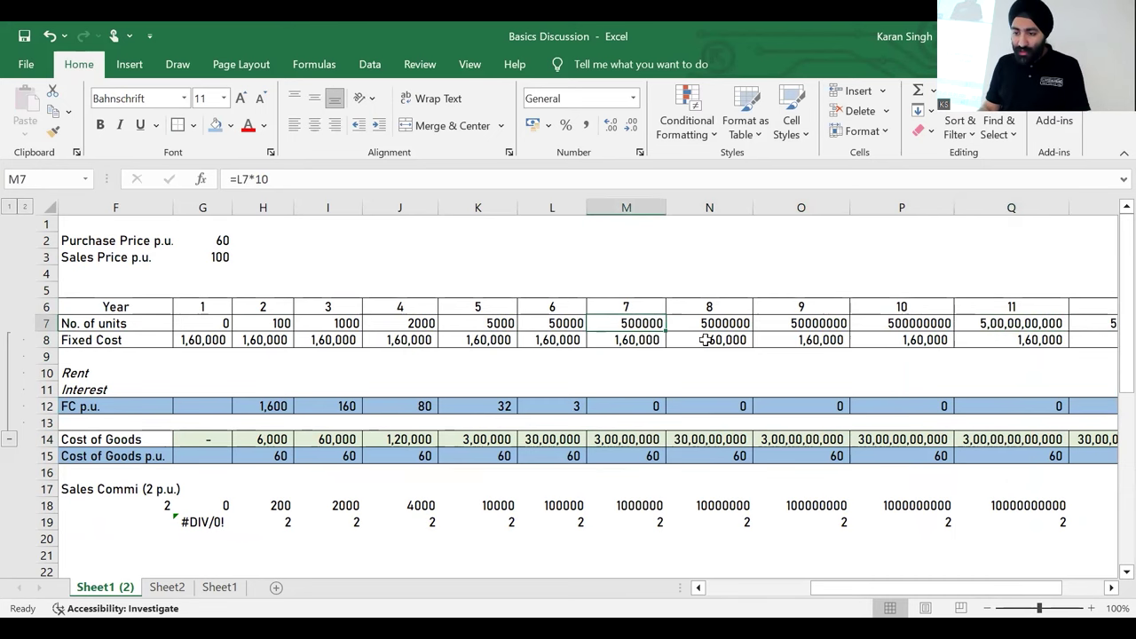
key("Right")
type("=M7")
key("ctrl+Return")
key("ctrl+c")
key("shift+Right")
key("shift+Right")
key("shift+Right")
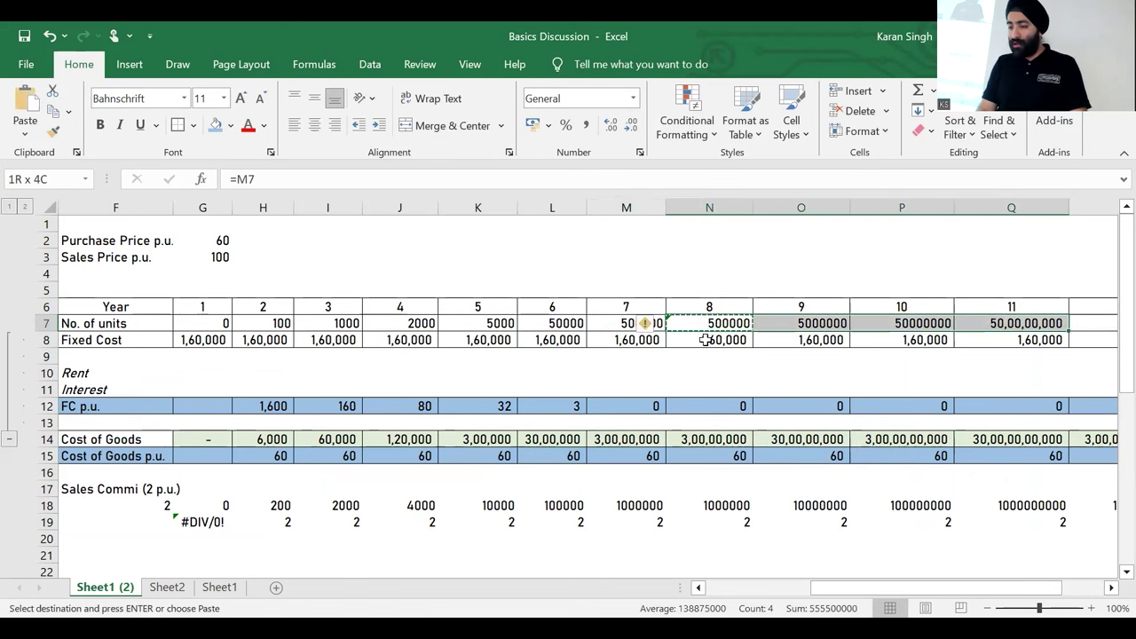
key("ctrl+v")
key("Escape")
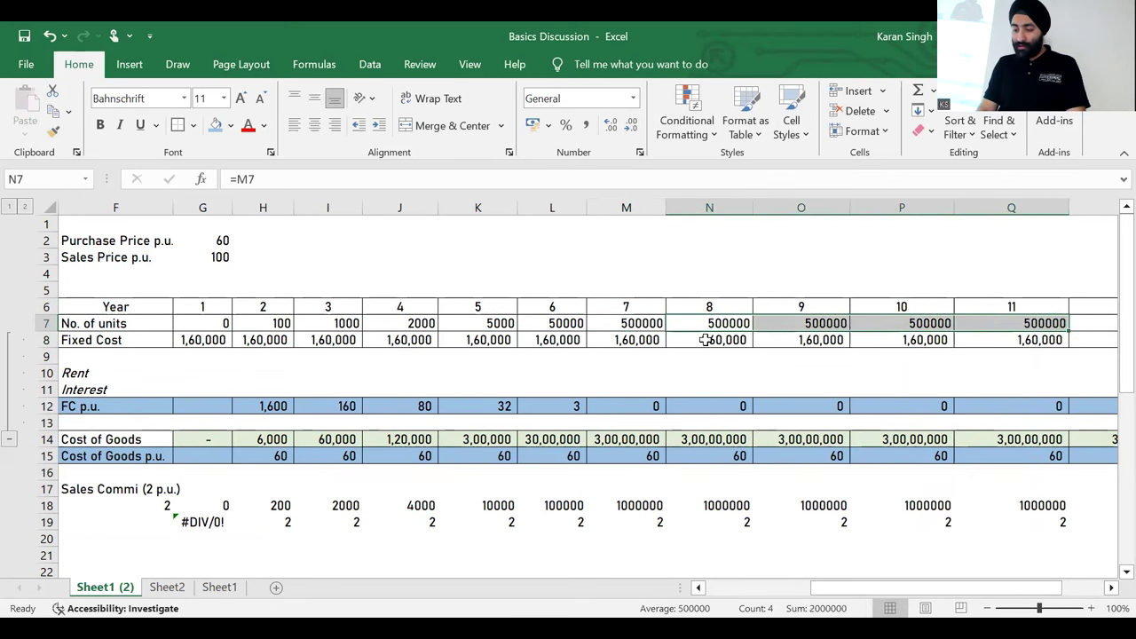
Step: Format the year 8 to 11 units in N7:Q7 with comma style and no decimals
key("alt+h")
key("k")
left_click(632, 129)
left_click(632, 129)
left_click(554, 452)
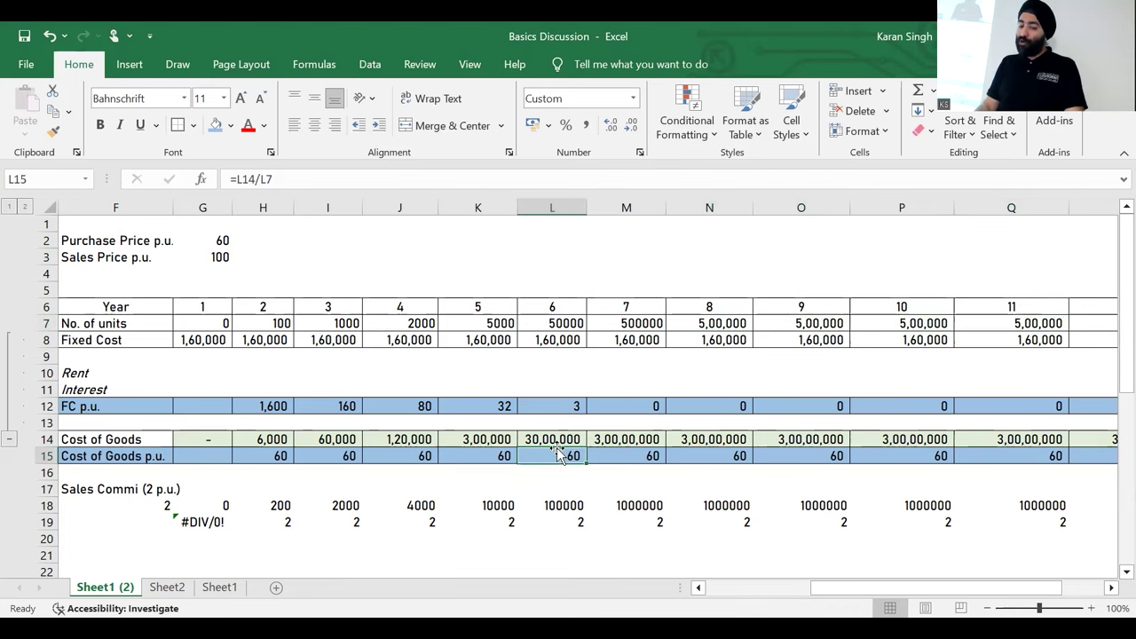
Step: Try to autofit the column widths to the FC p.u. values in H12:R12
left_click(648, 406)
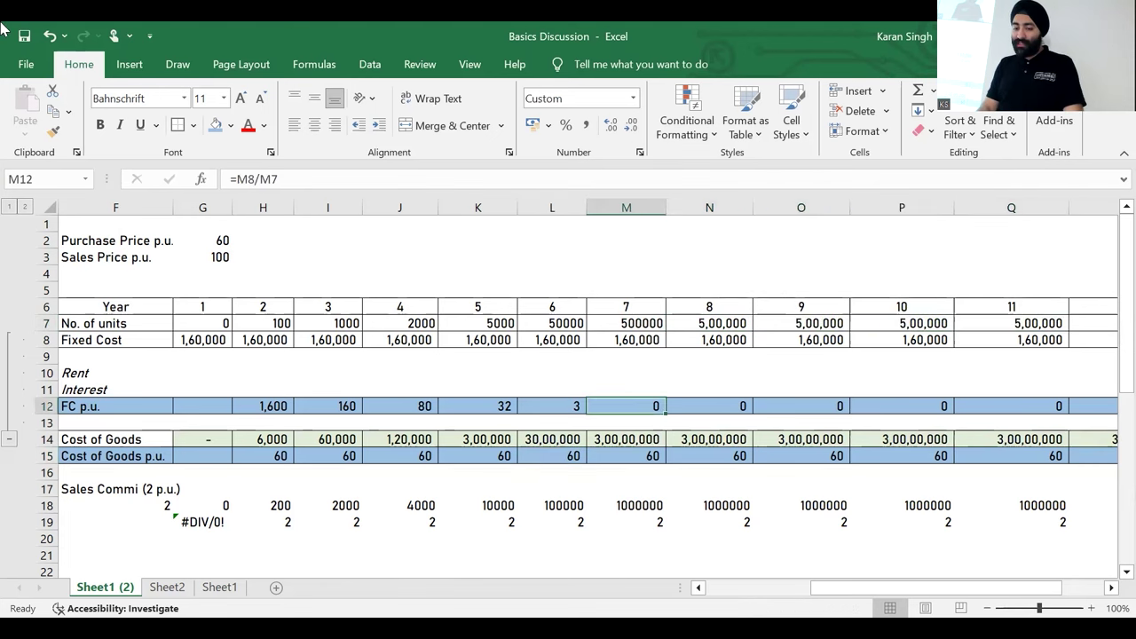
key("ctrl+Left")
key("ctrl+Left")
key("ctrl+Right")
key("ctrl+shift+Right")
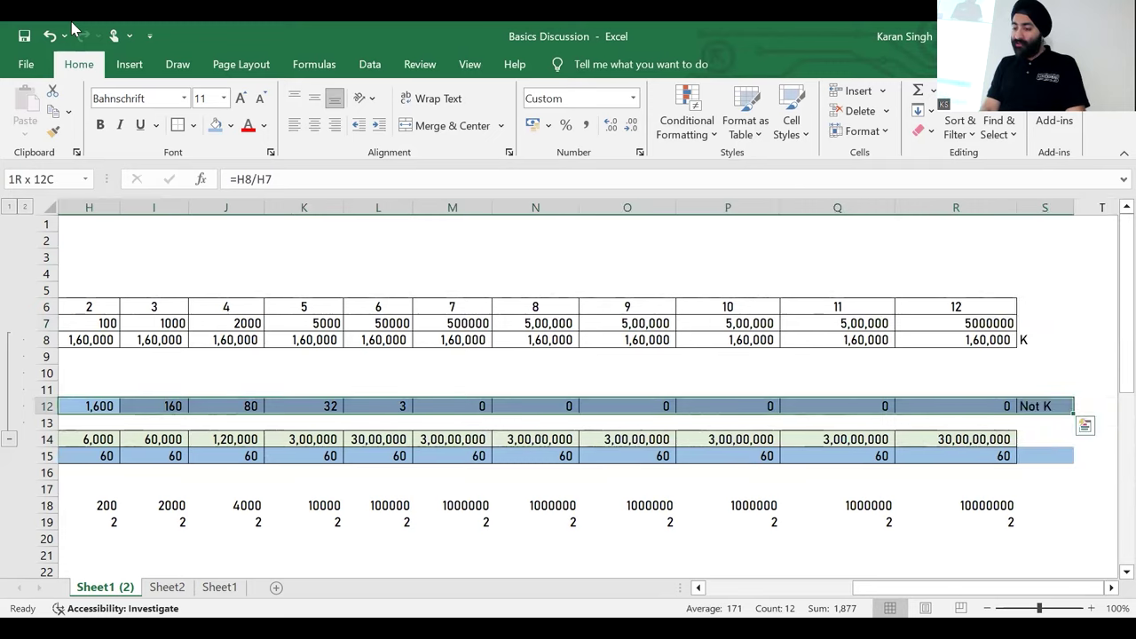
key("alt+o")
key("c")
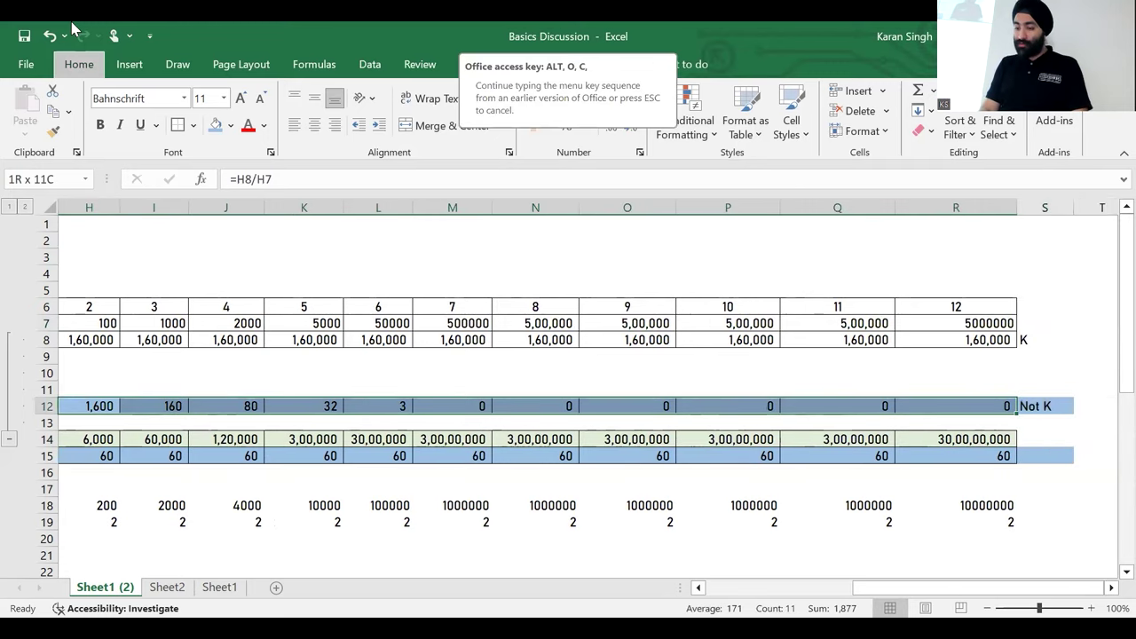
key("a")
key("ctrl+z")
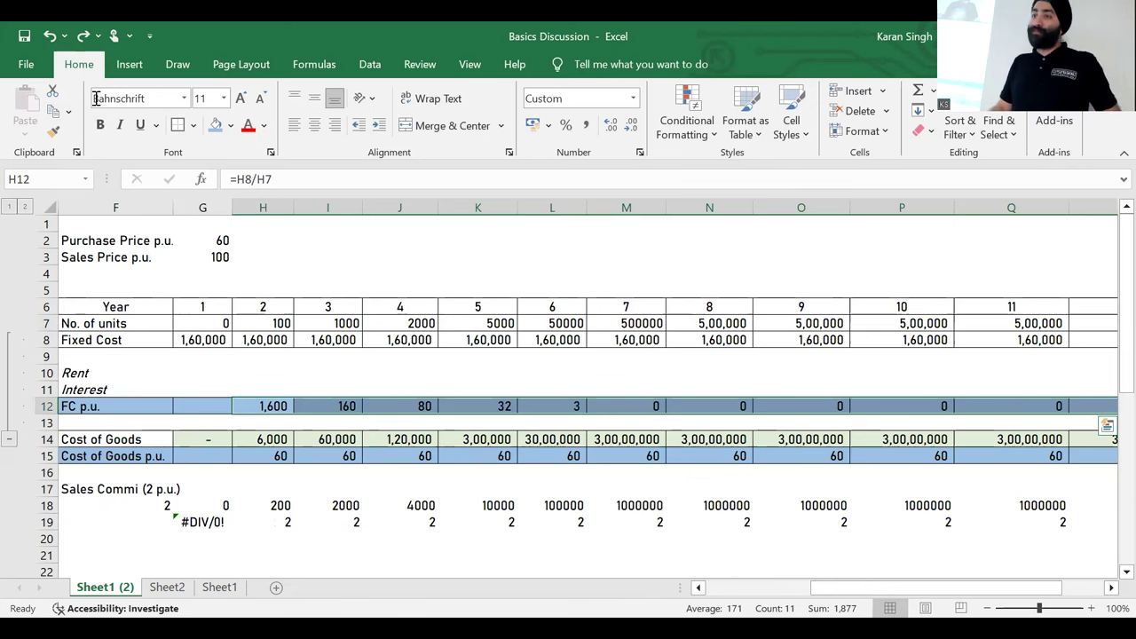
Step: Examine the fixed cost row and the FC p.u. row from year 2 through year 12
left_click(274, 340)
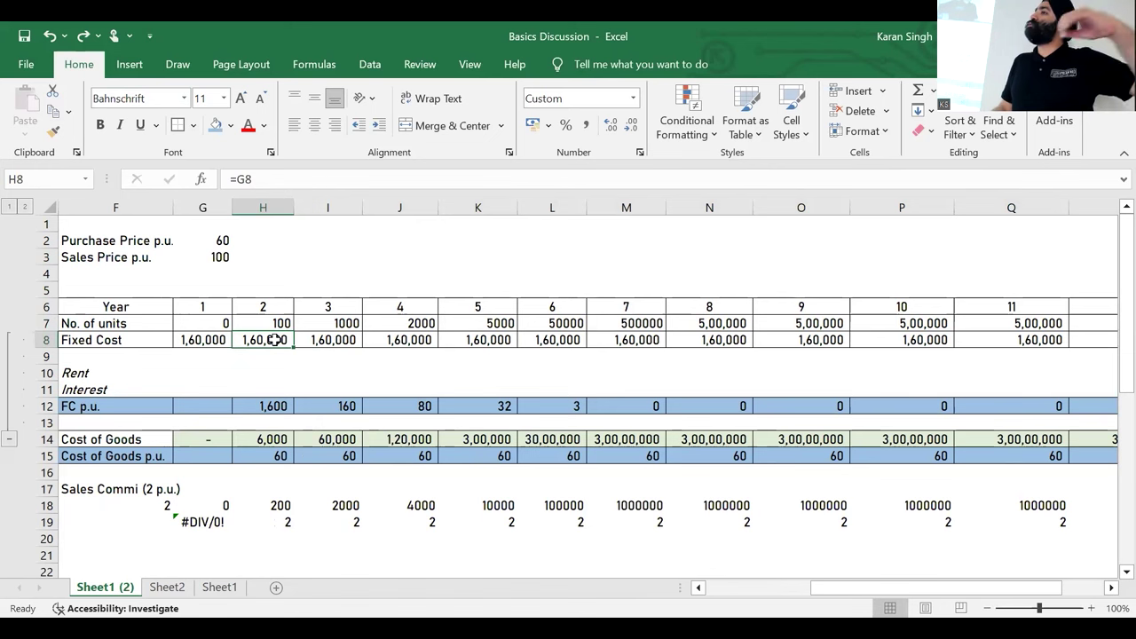
left_click(991, 323)
key("Right")
key("Down")
key("Down")
key("Down")
key("Down")
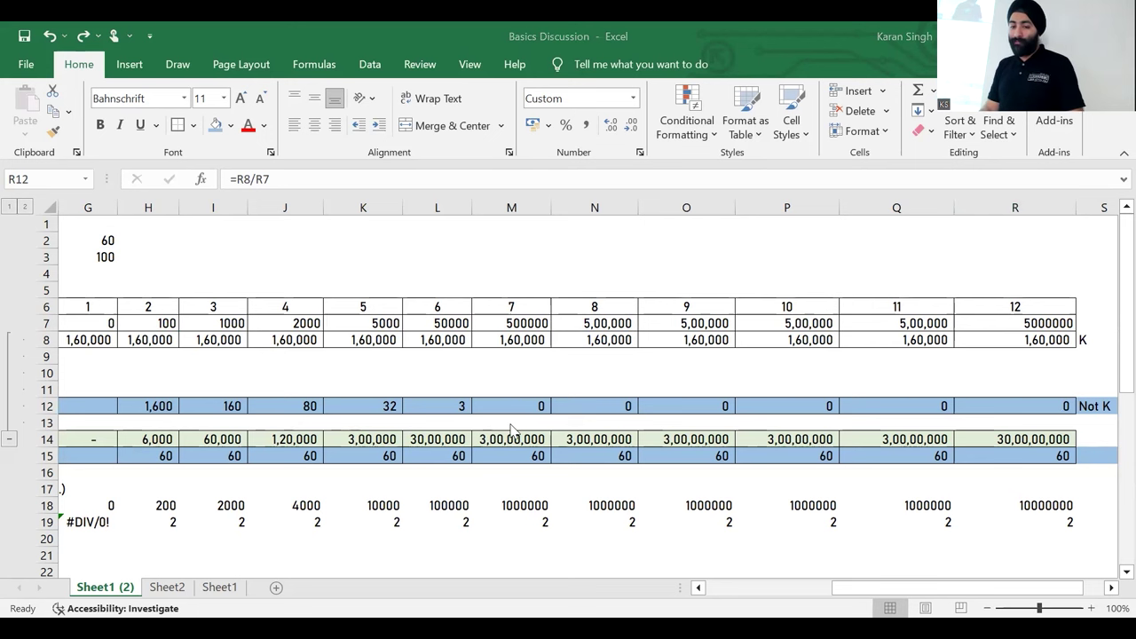
Step: Copy the VC and FC summary table from F39:H41 to a new location starting at B41
scroll(414, 430, "left", 3)
scroll(414, 430, "down", 4)
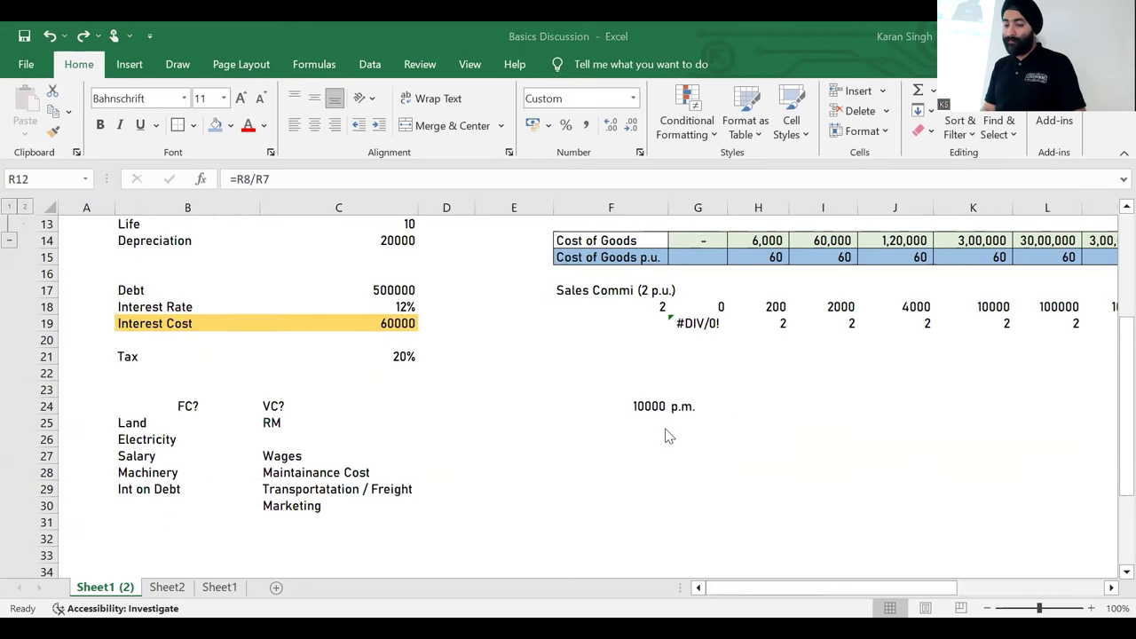
scroll(612, 417, "down", 7)
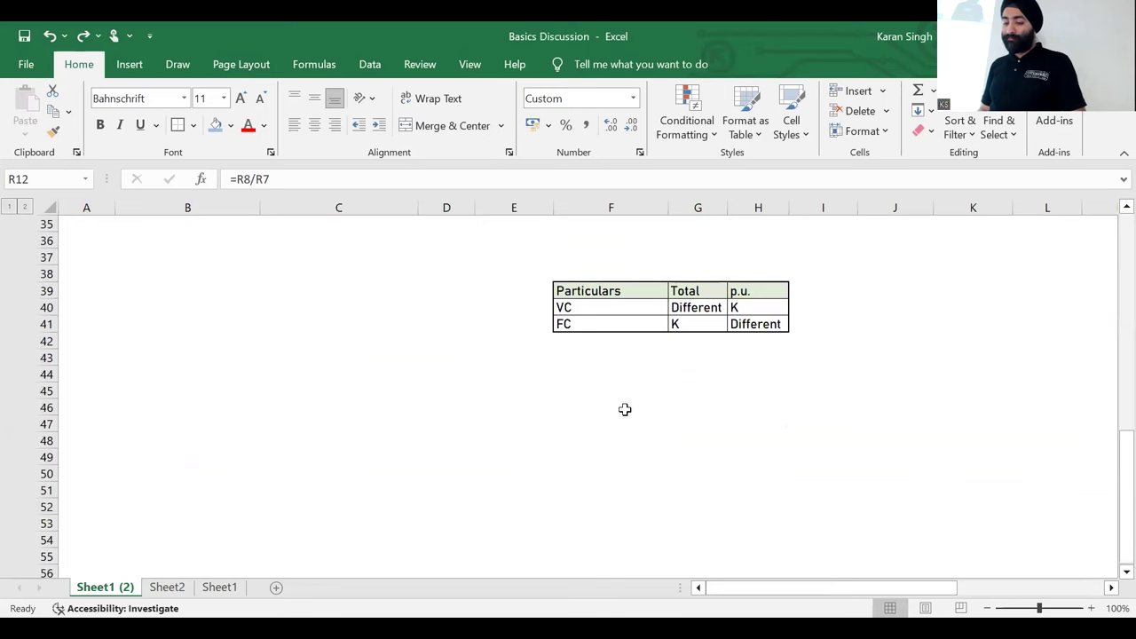
left_click(601, 307)
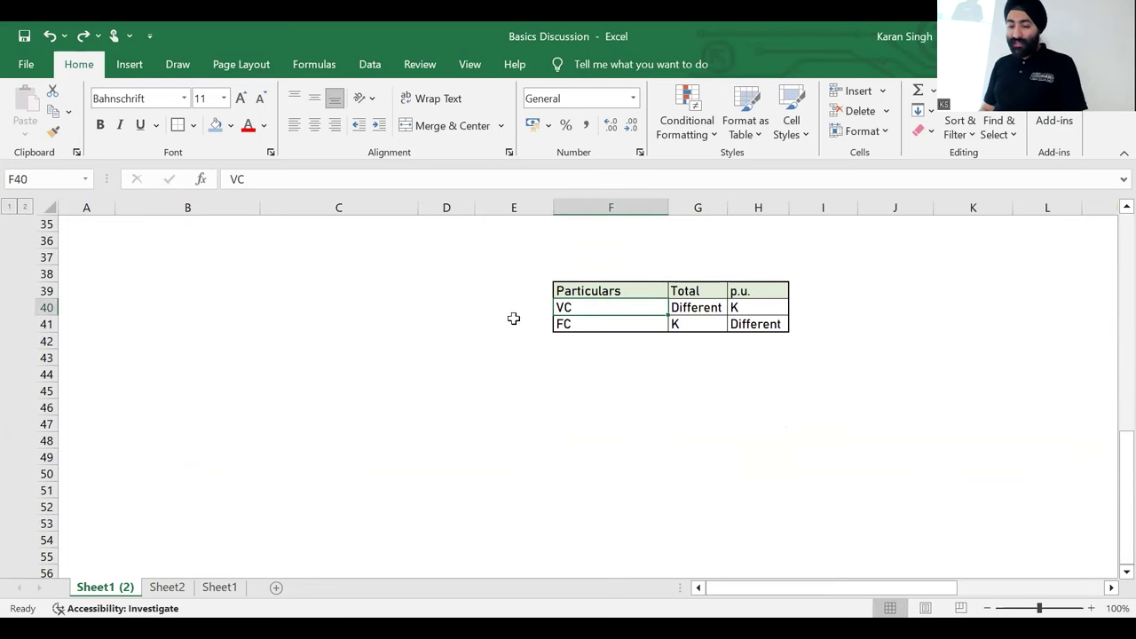
left_click(682, 303)
left_click_drag(609, 291, 743, 324)
key("ctrl+c")
key("Home")
key("Down")
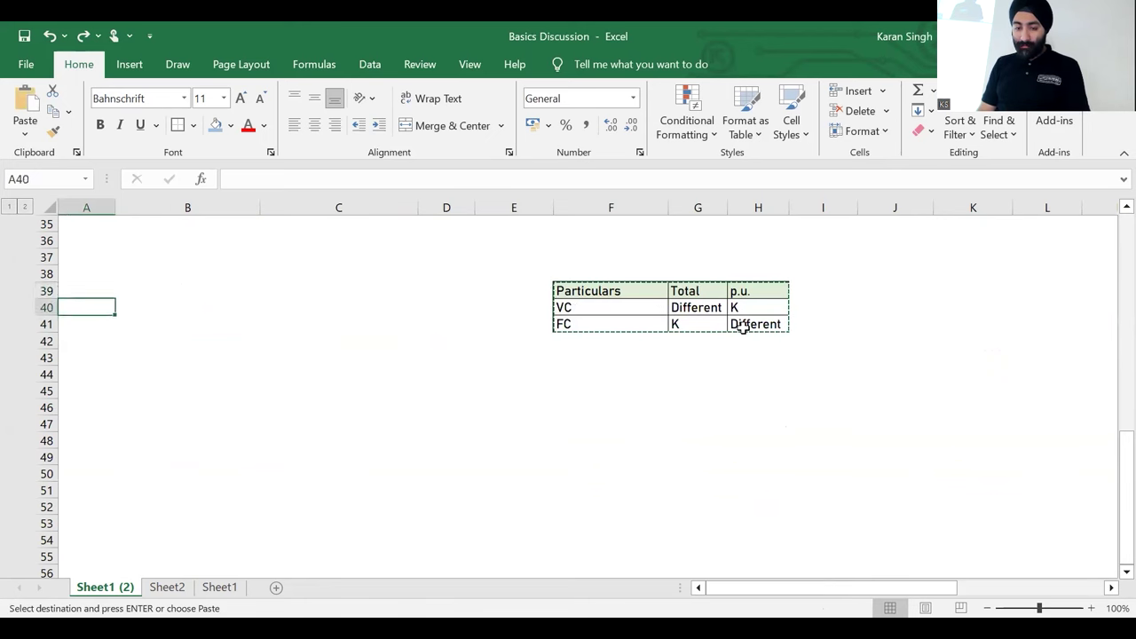
key("Down")
key("Right")
key("Return")
Step: Move the copied table's Total and p.u. columns two columns over so they start at E41
key("Right")
key("shift+Down")
key("shift+Down")
key("shift+Right")
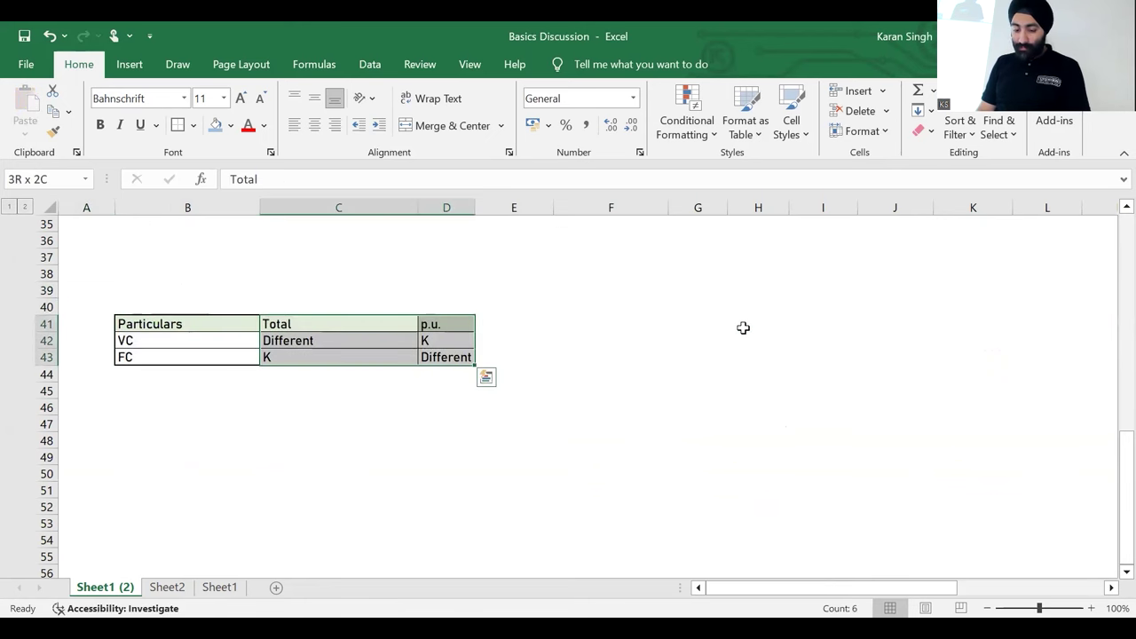
key("ctrl+x")
key("Right")
key("Right")
key("Return")
Step: Add an Example column in C41 with "RM" for VC and "Rent, Interest" for FC
key("Left")
key("Left")
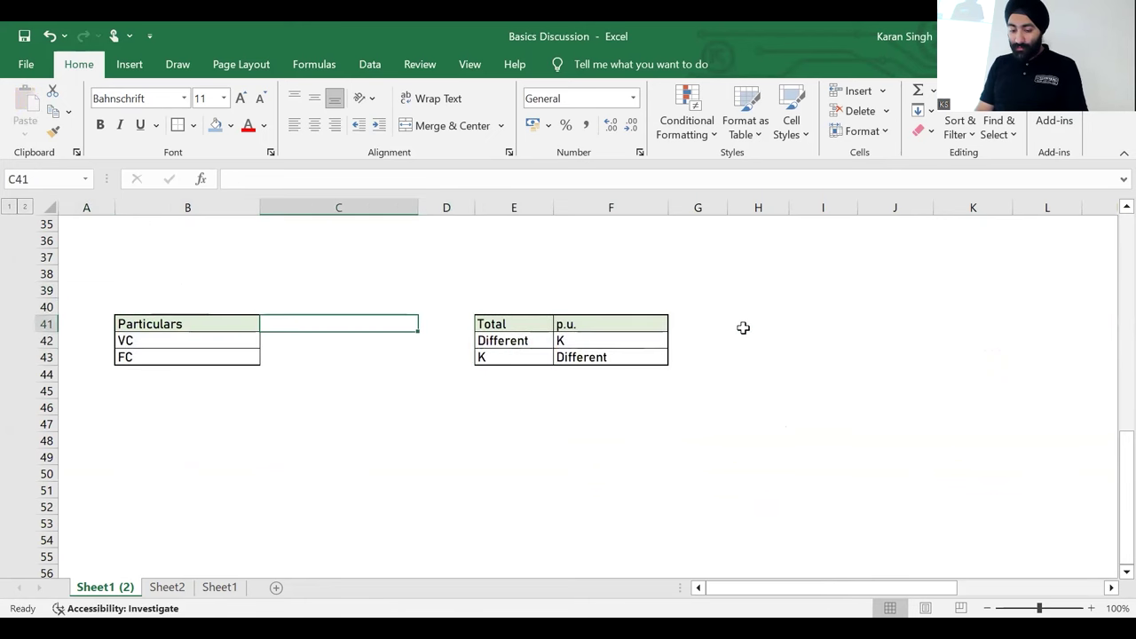
type("Example")
key("Return")
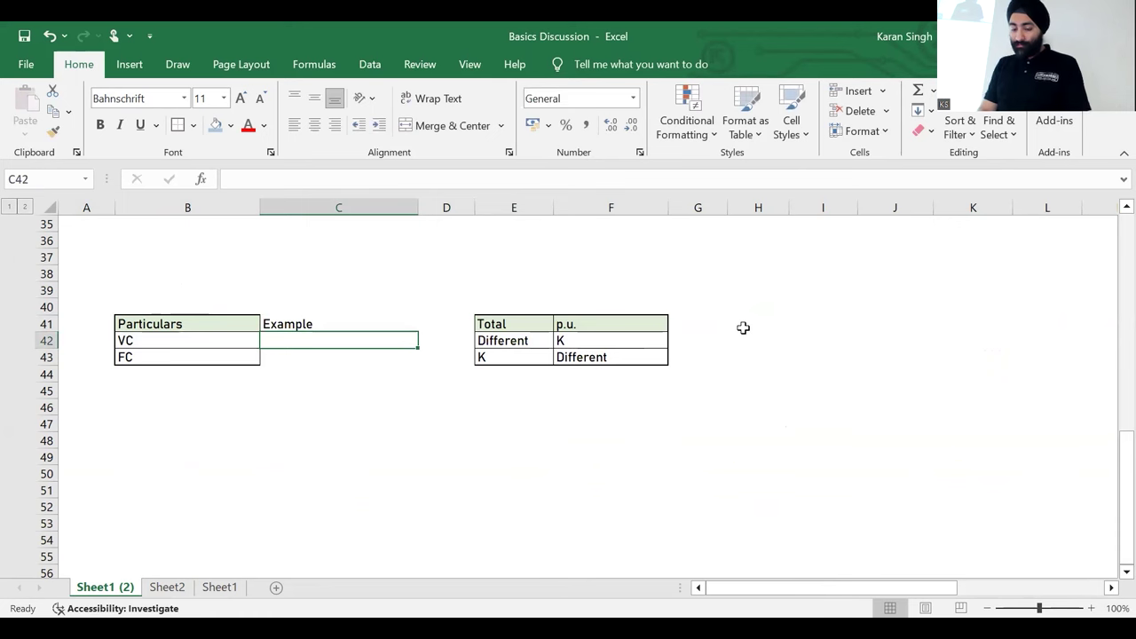
type("RM")
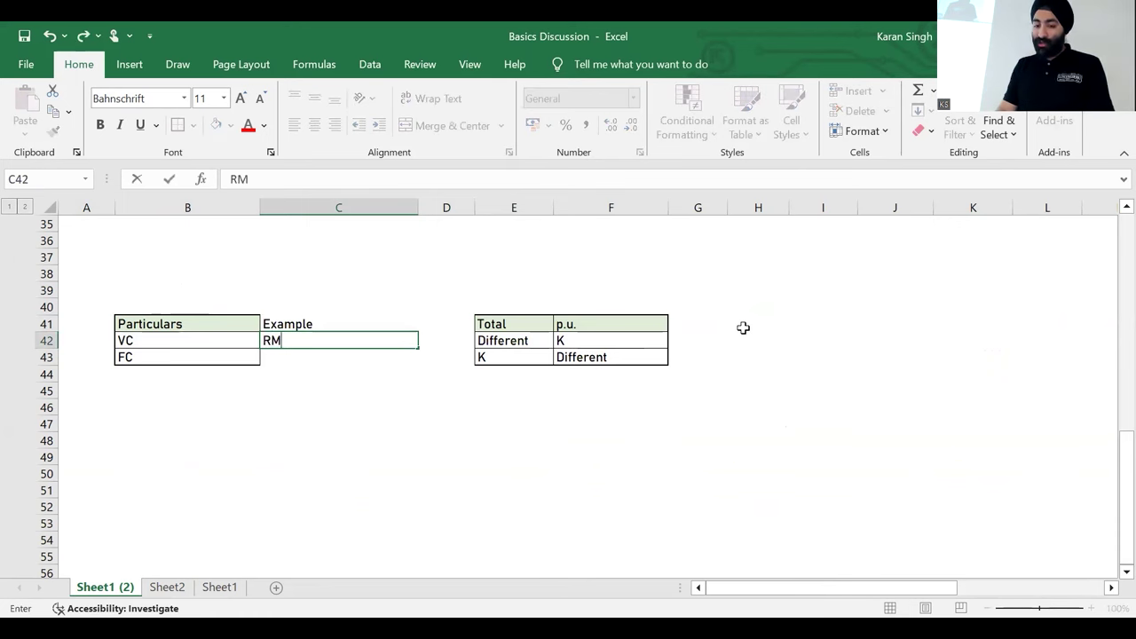
key("Return")
key("Up")
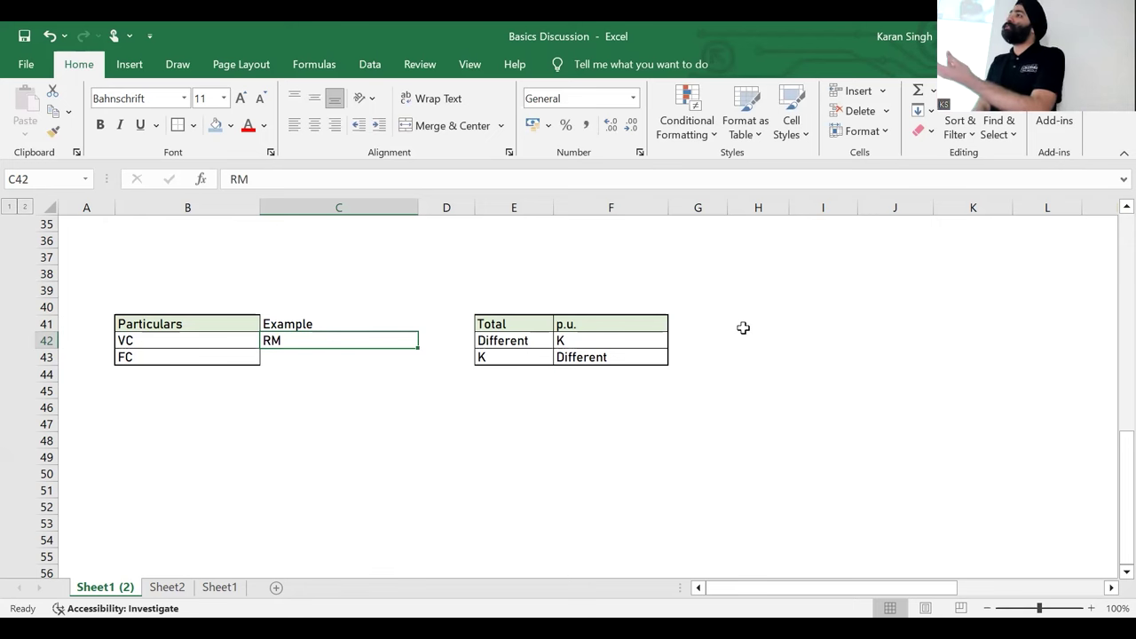
key("Down")
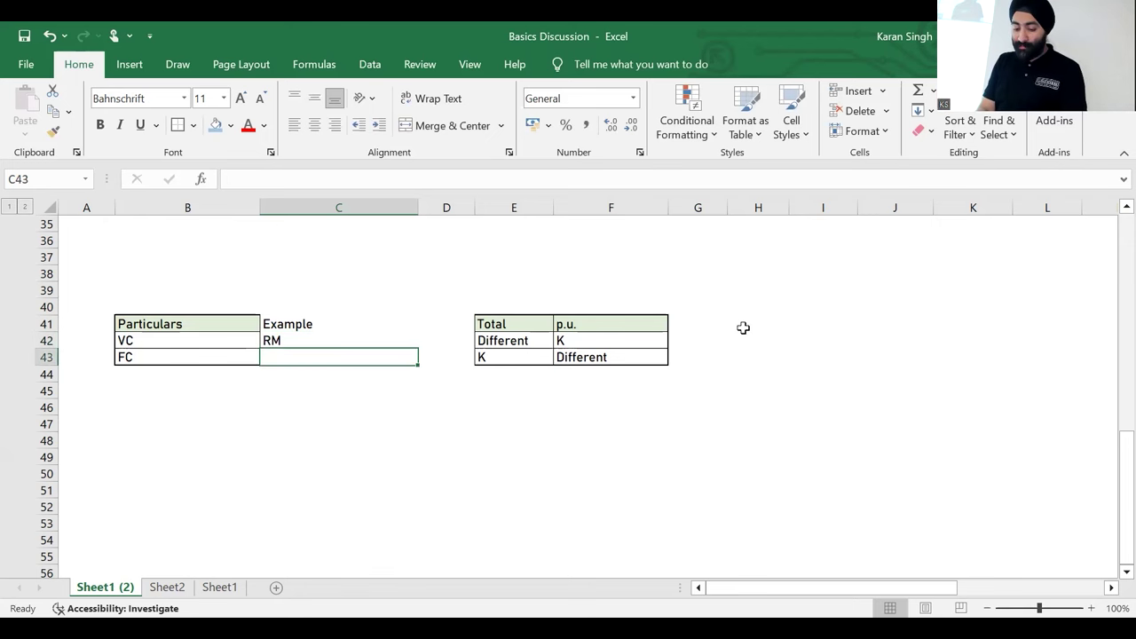
type("Rent, ")
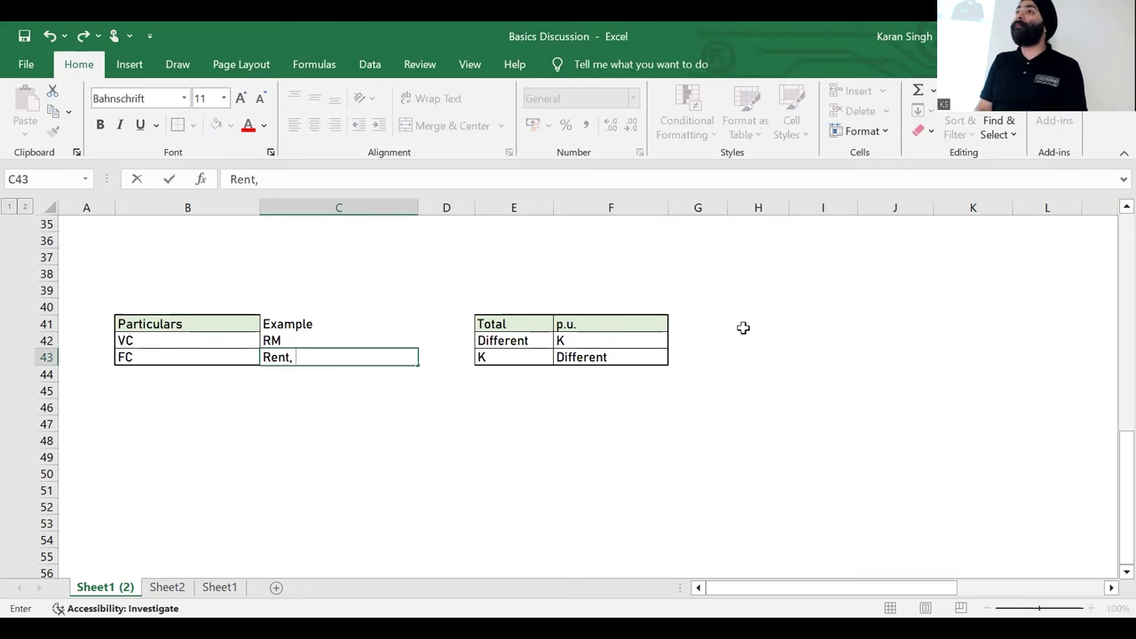
type("Interest")
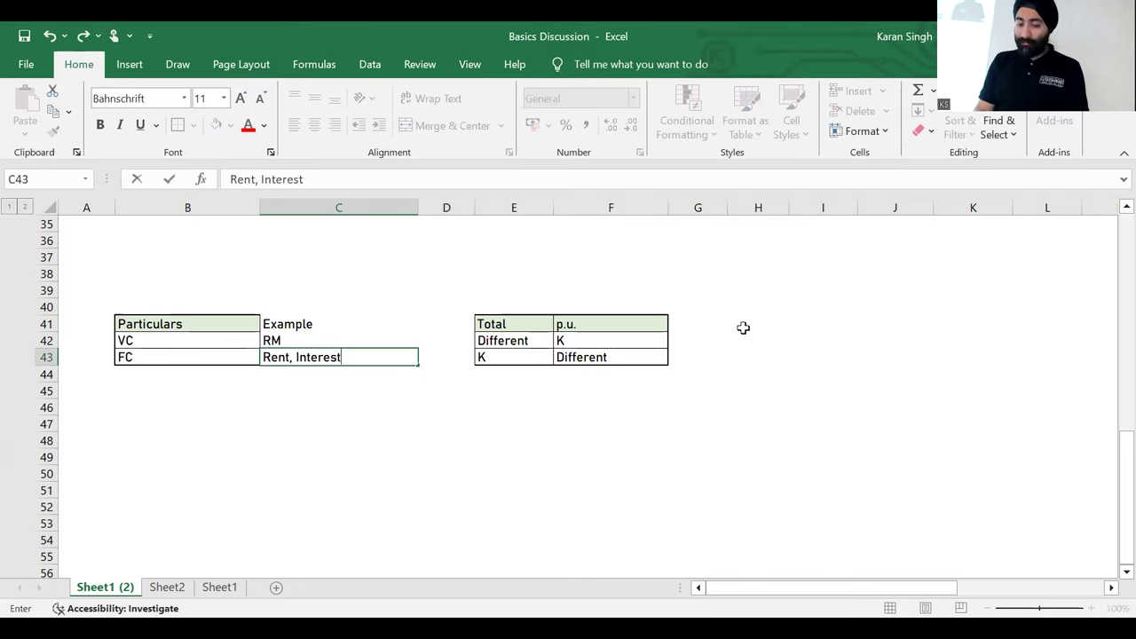
key("Return")
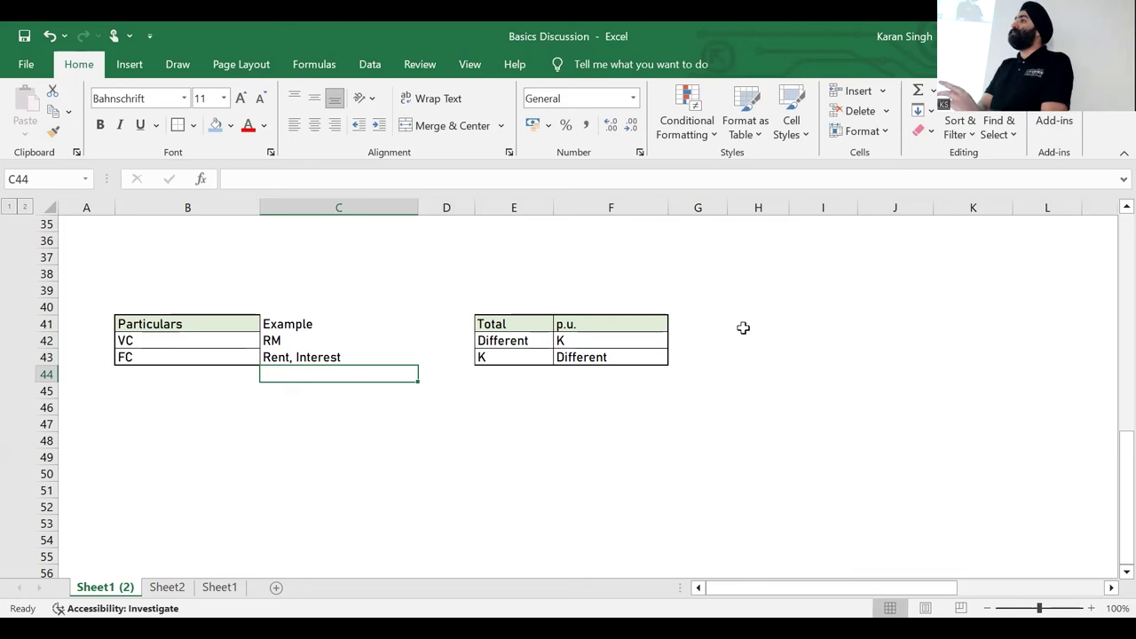
key("Up")
key("shift+Left")
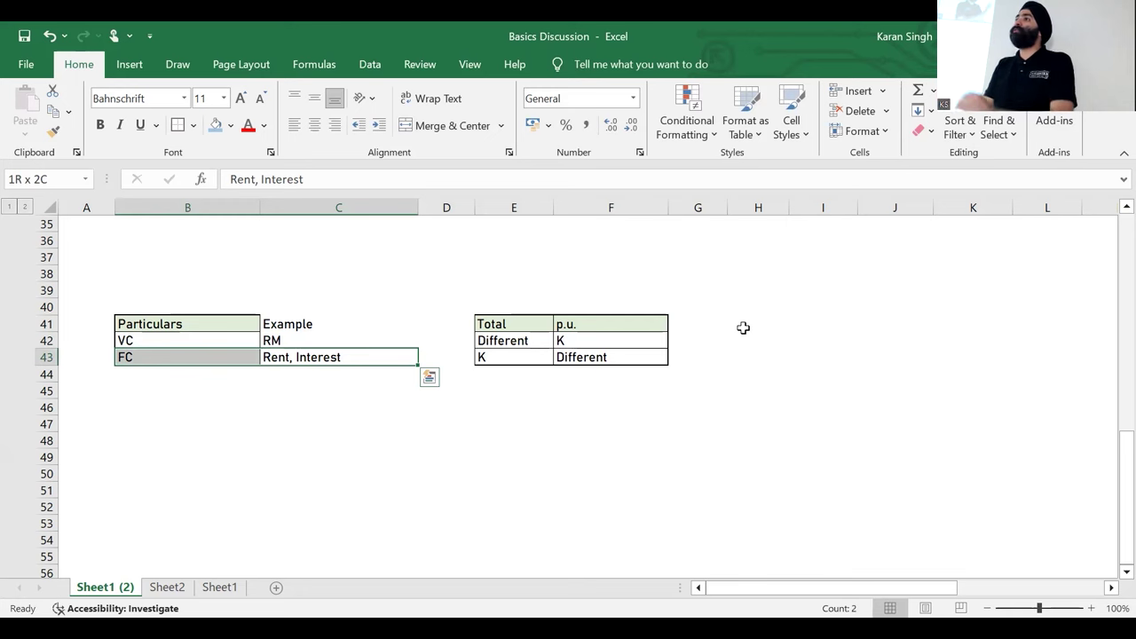
key("Up")
key("shift+Left")
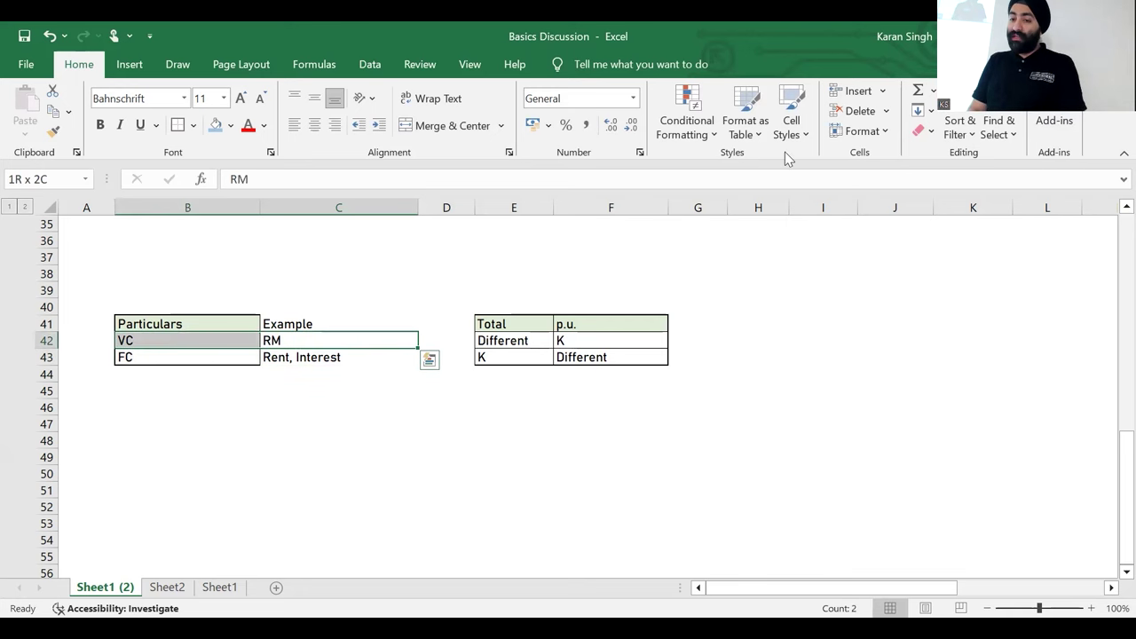
left_click(661, 142)
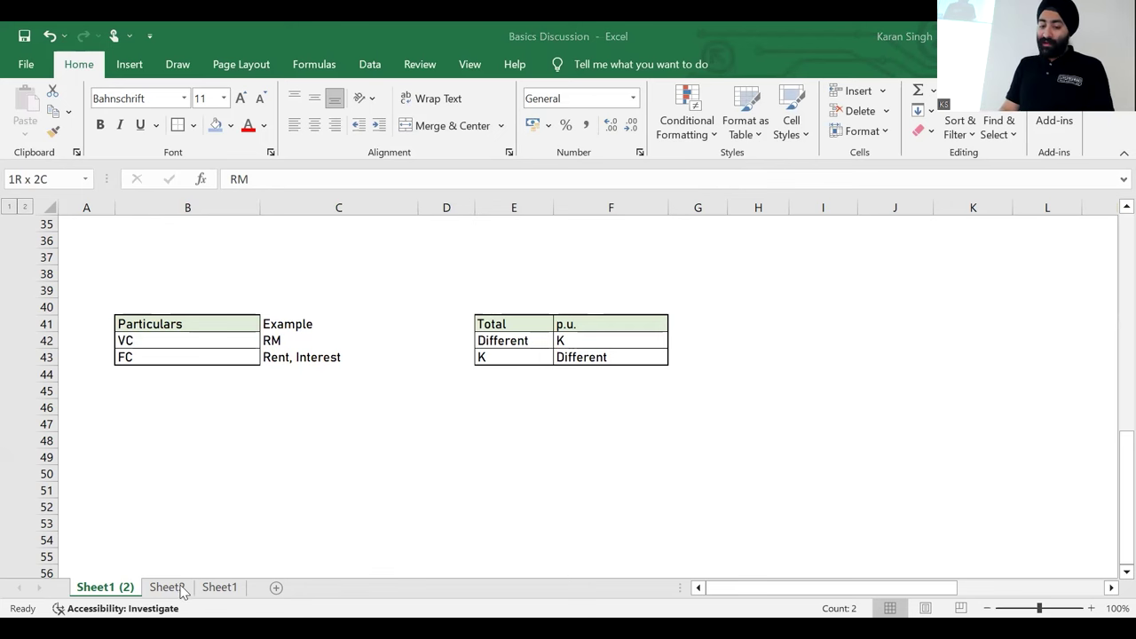
Step: Add a new worksheet after Sheet1 and enter the label Rent in B4 with 150000 in C4
right_click(227, 590)
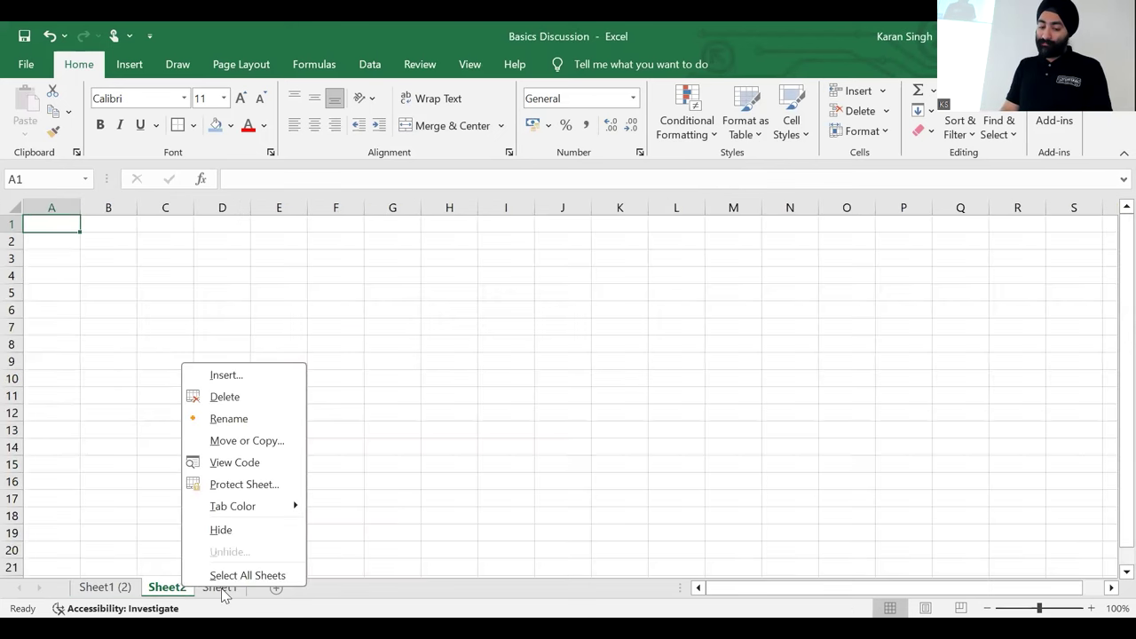
left_click(222, 588)
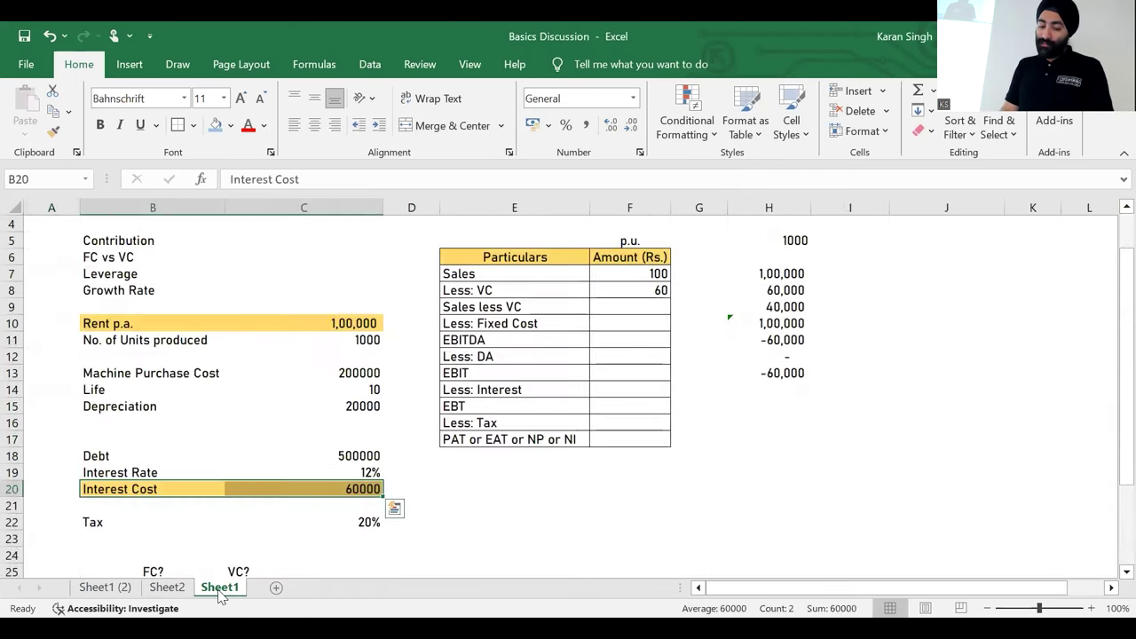
left_click(276, 587)
left_click(135, 282)
type("Rent")
key("Tab")
type("1.5")
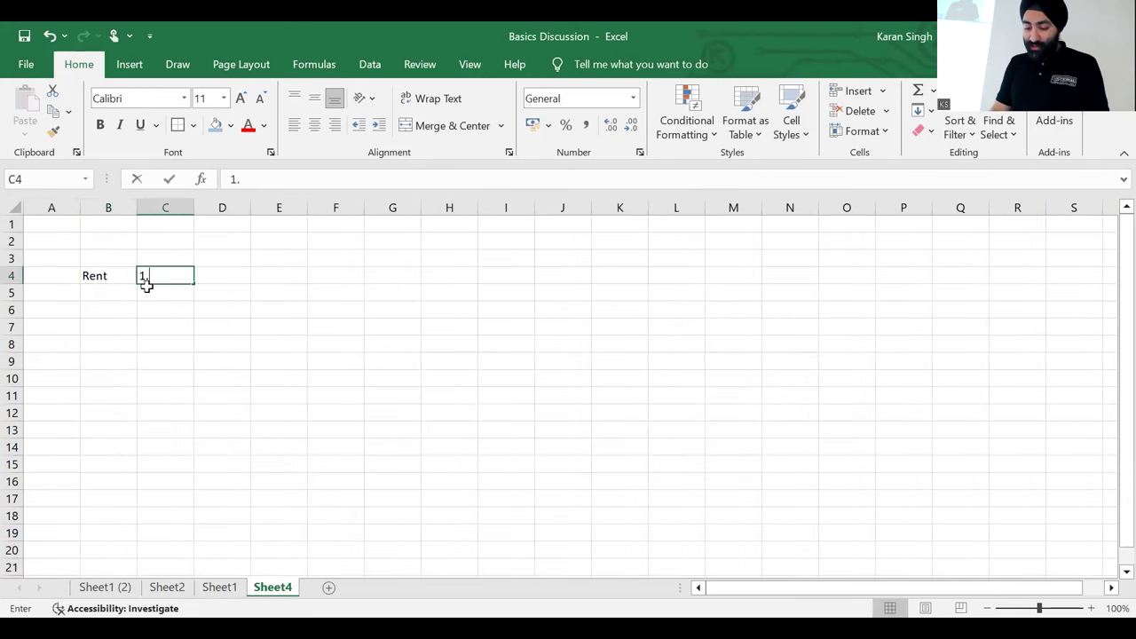
key("BackSpace")
key("BackSpace")
key("BackSpace")
type("150000")
key("Return")
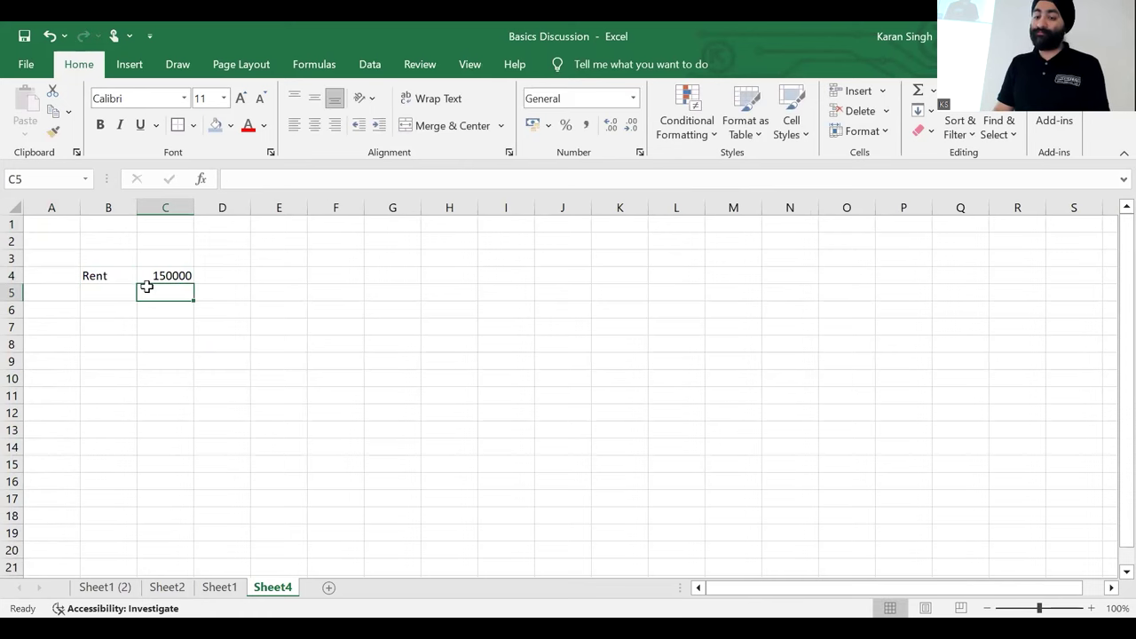
key("Up")
key("Down")
key("Left")
type("Cost of Sales")
key("Return")
key("Up")
Step: Enter the label SP in B5 with a value of 220 in C5
type("SP")
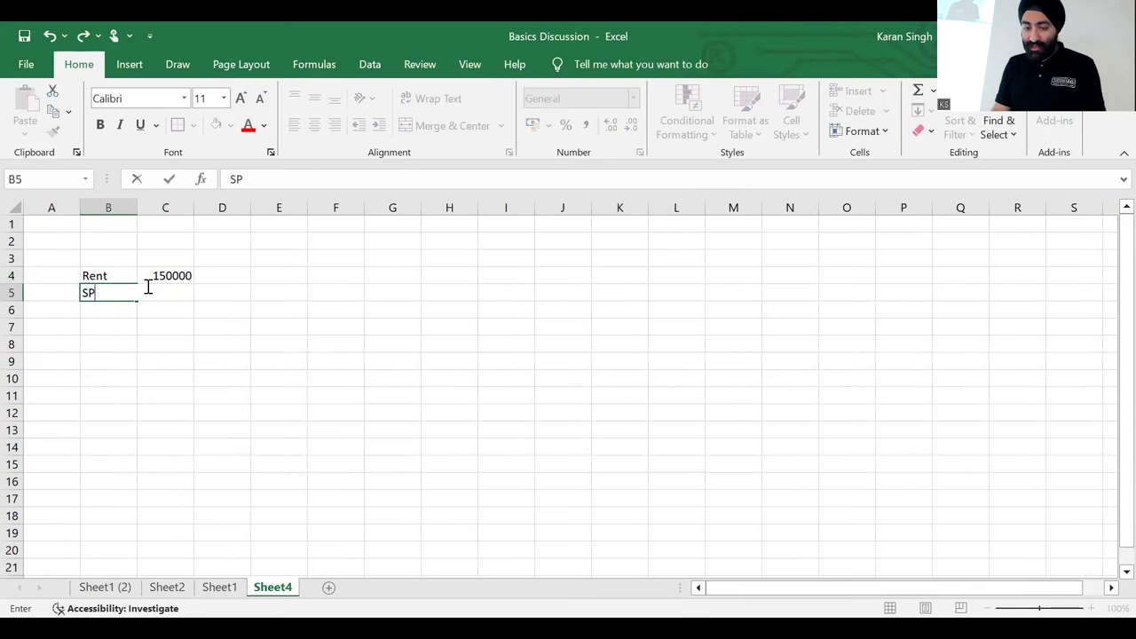
left_click(148, 287)
type("200")
left_click(146, 287)
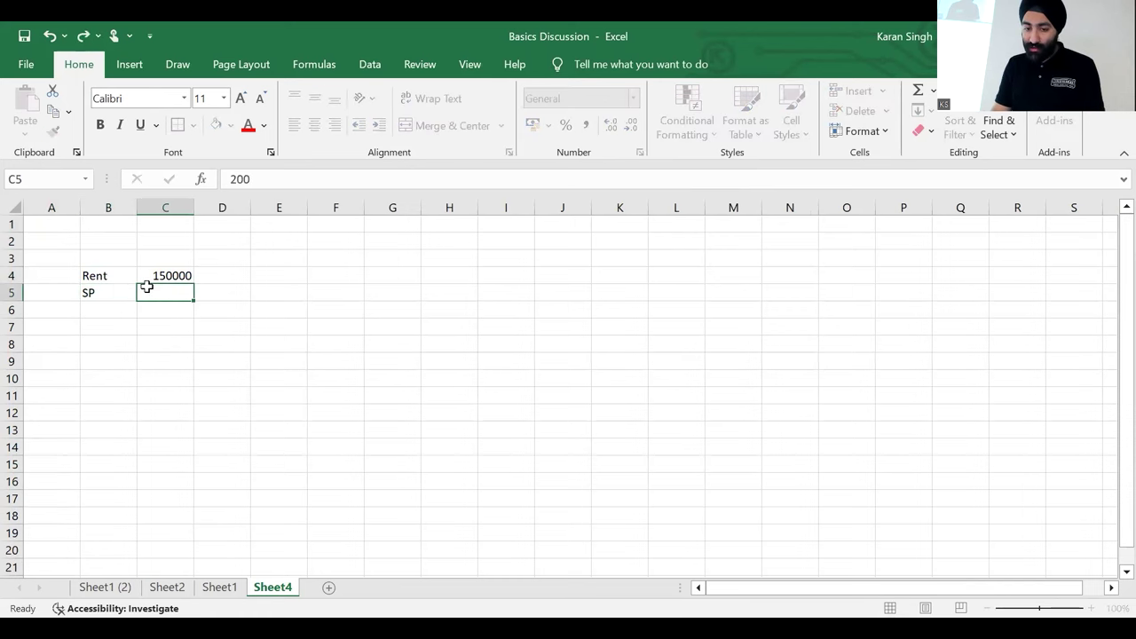
type("220")
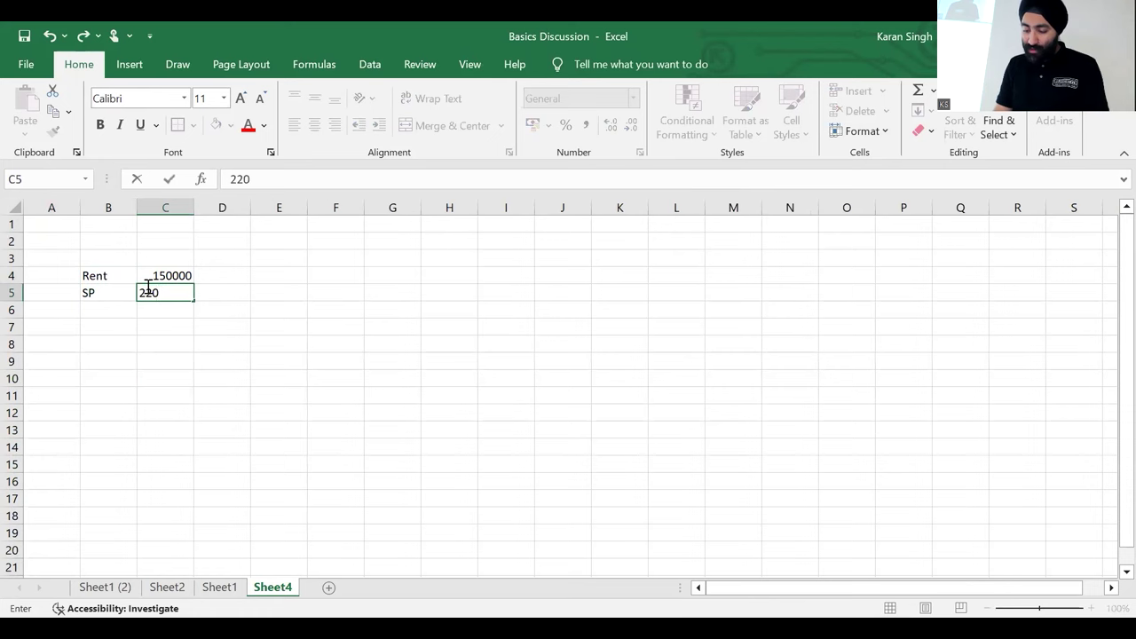
left_click(146, 286)
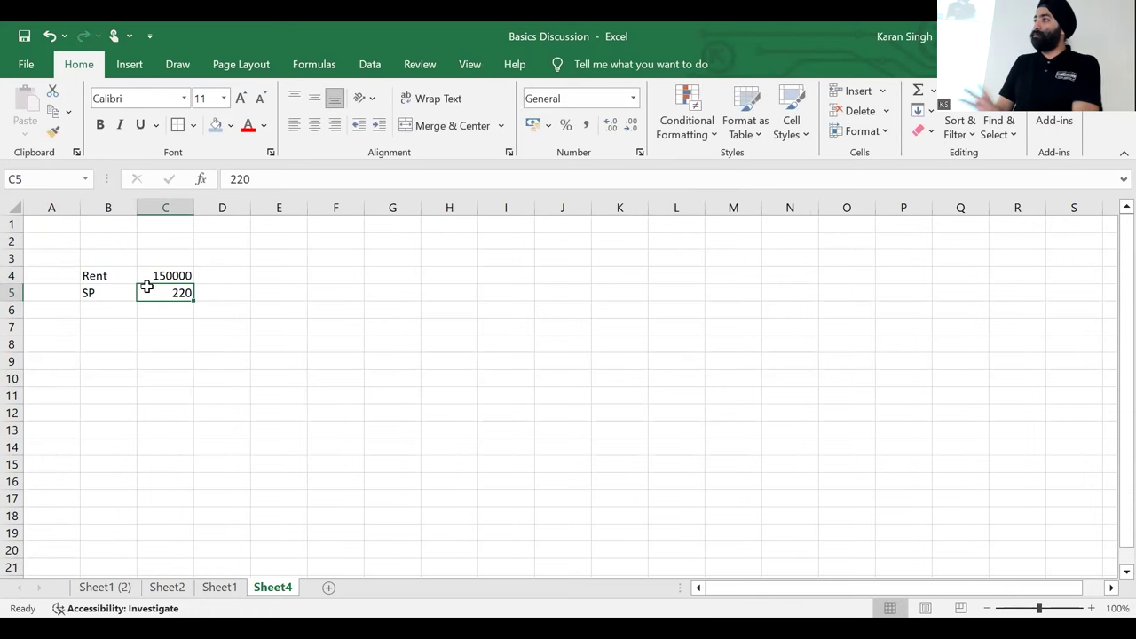
Step: Extend the label in B5 to read "SP p.u."
key("Left")
key("Right")
key("Left")
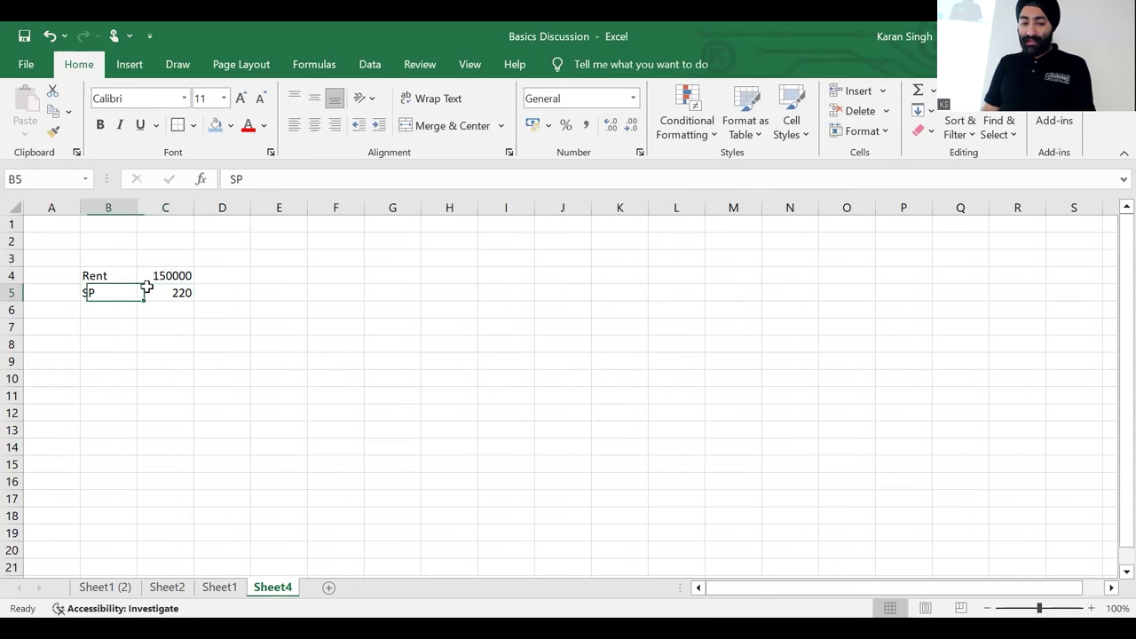
key("F2")
type("p.")
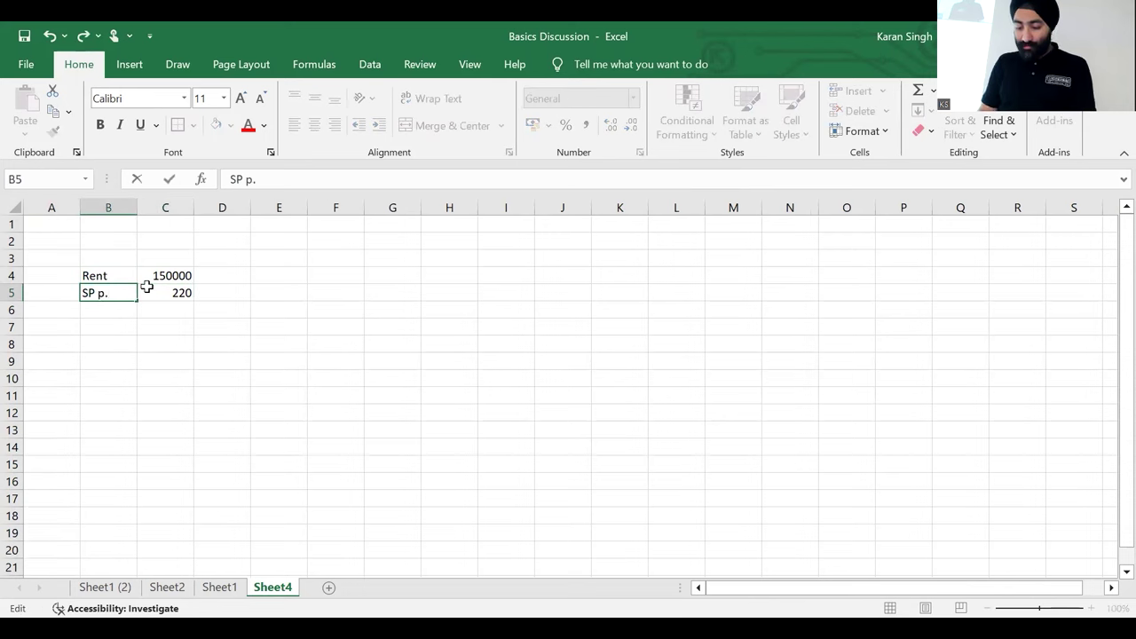
type("u.")
key("Return")
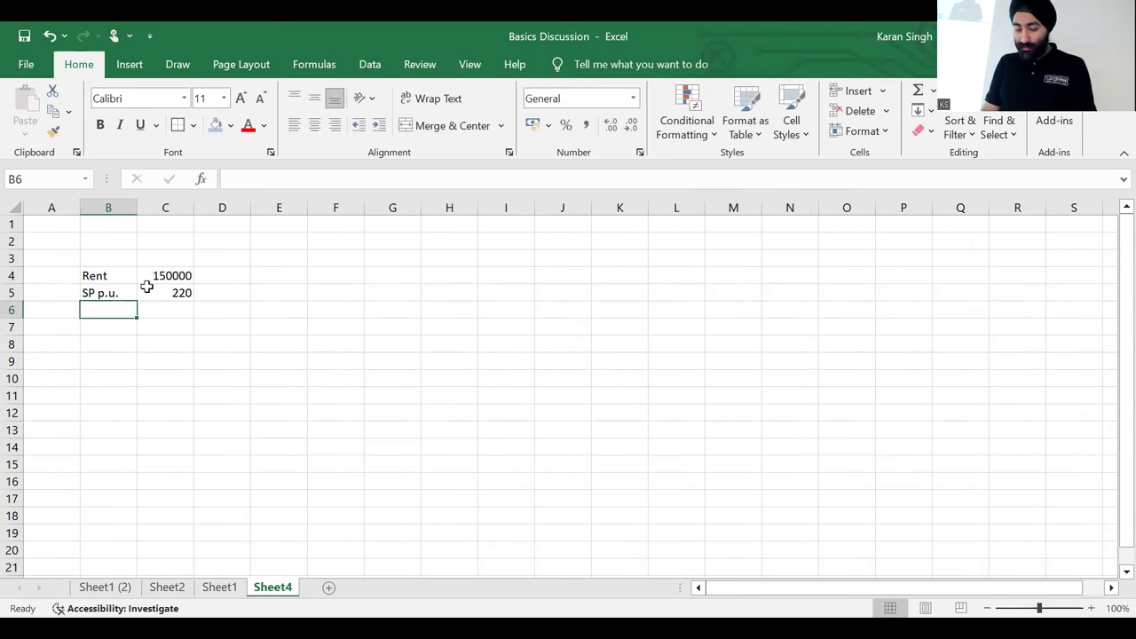
Step: Enter the label "Purchase Cost of RM p.u." in B6 and autofit column B's width to it
type("Purchase Cost of RM")
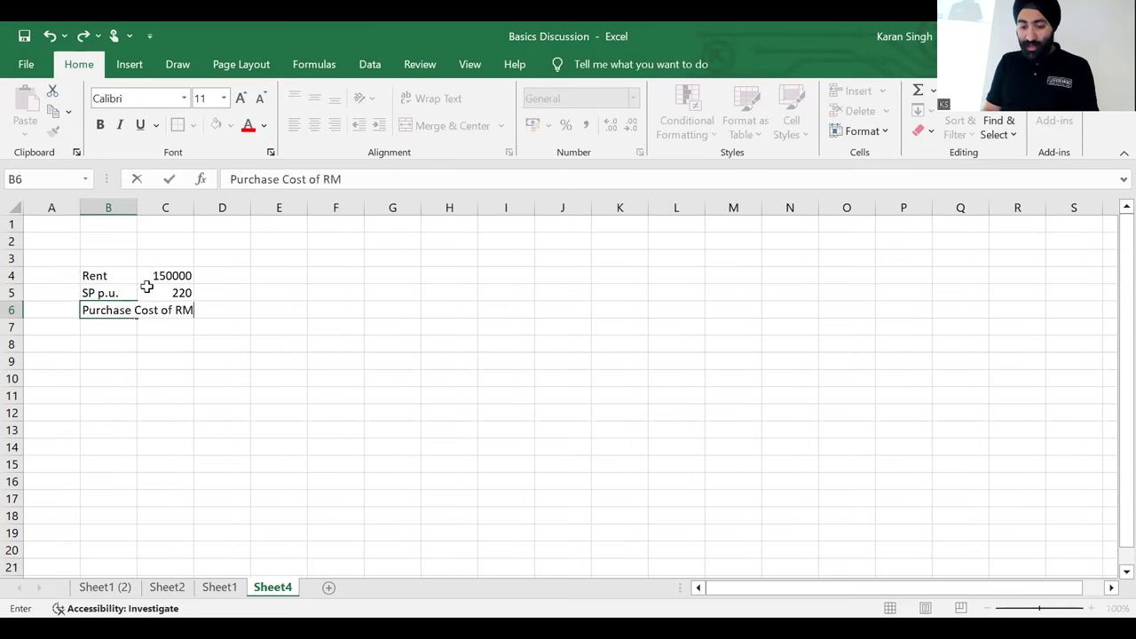
key("Return")
key("Up")
type("p.u.")
key("ctrl+Return")
key("alt+h")
key("o")
key("i")
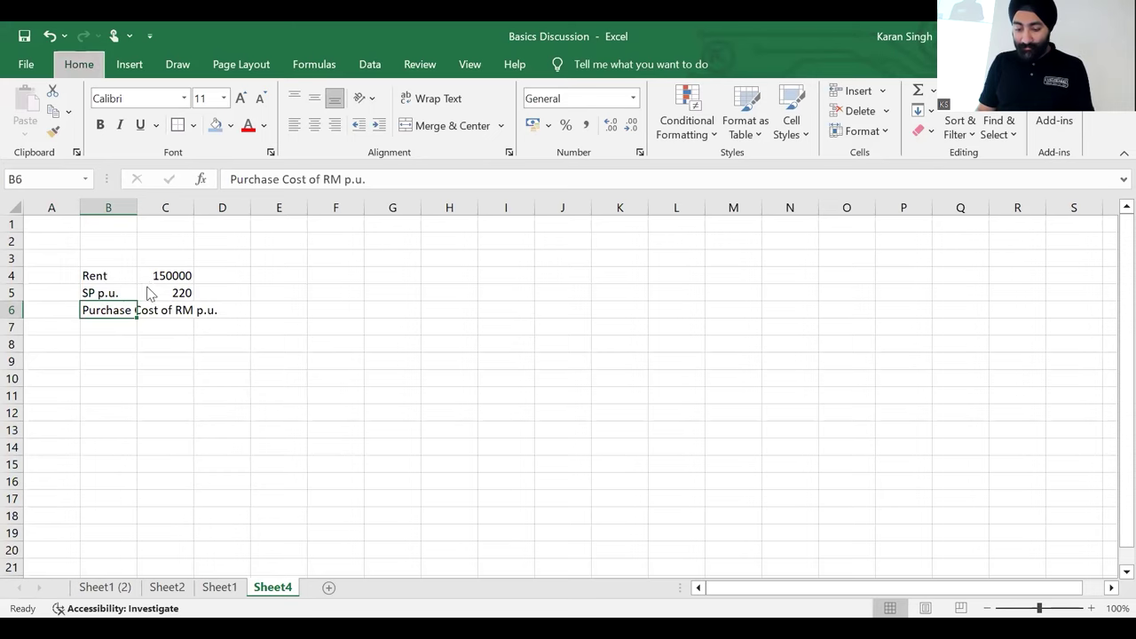
Step: Set SP p.u. in C5 to 250 and Purchase Cost of RM p.u. in C6 to 150
key("Right")
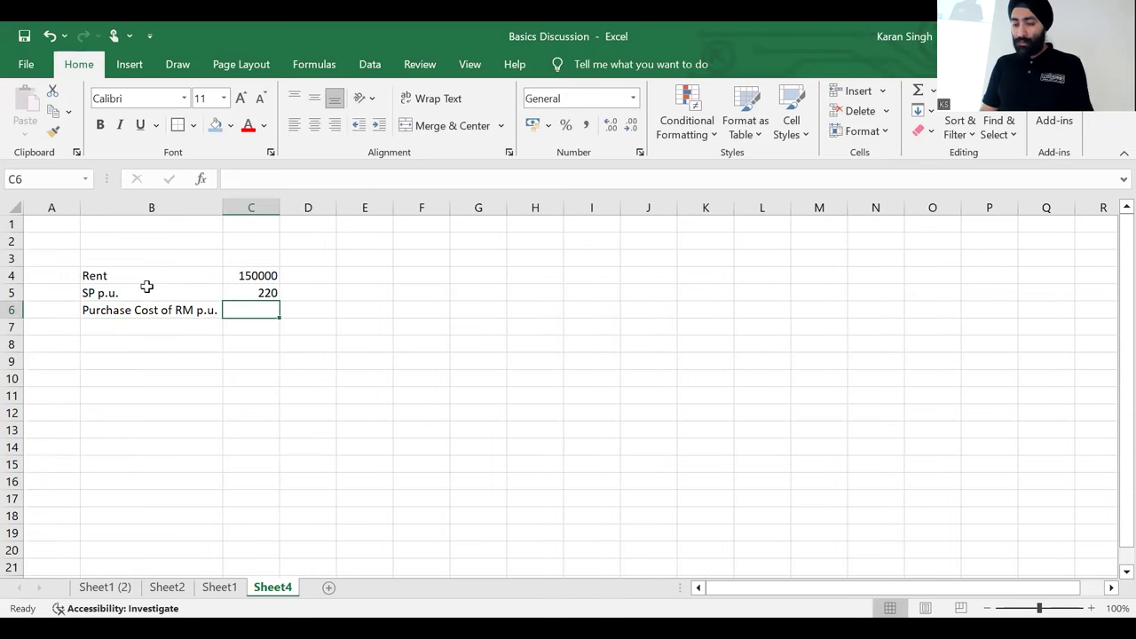
key("Up")
type("250")
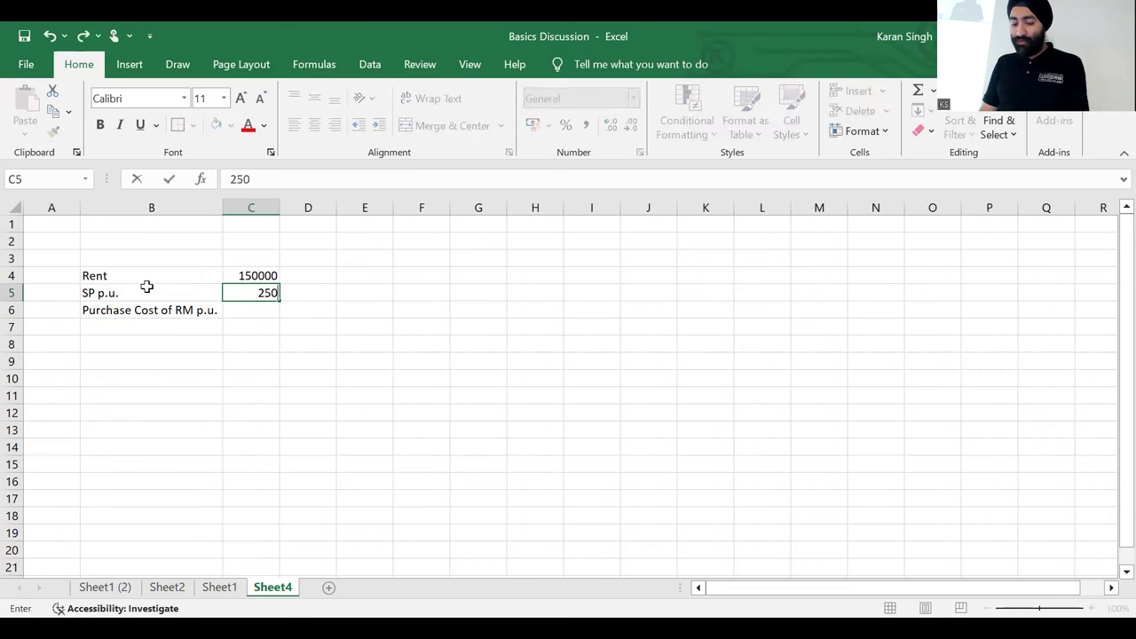
key("Return")
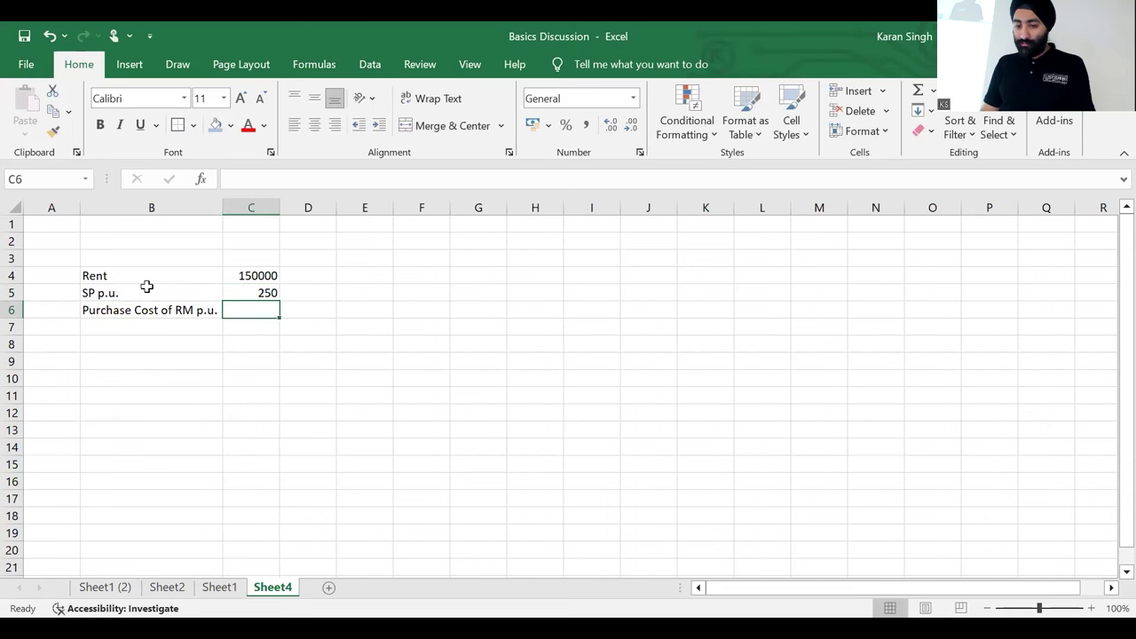
type("150")
key("Return")
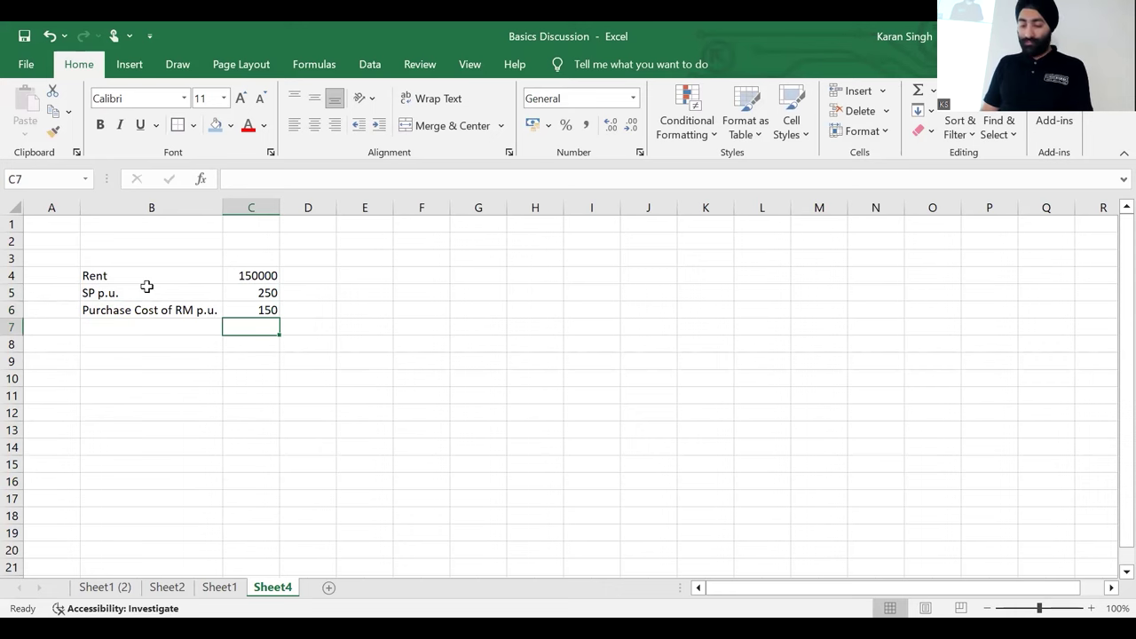
Step: Set the Purchase Cost of RM p.u. in C6 to 100
key("Up")
key("Up")
key("Up")
key("Down")
key("Down")
type("100")
key("Return")
key("Up")
key("Up")
key("Up")
key("shift+Down")
key("shift+Down")
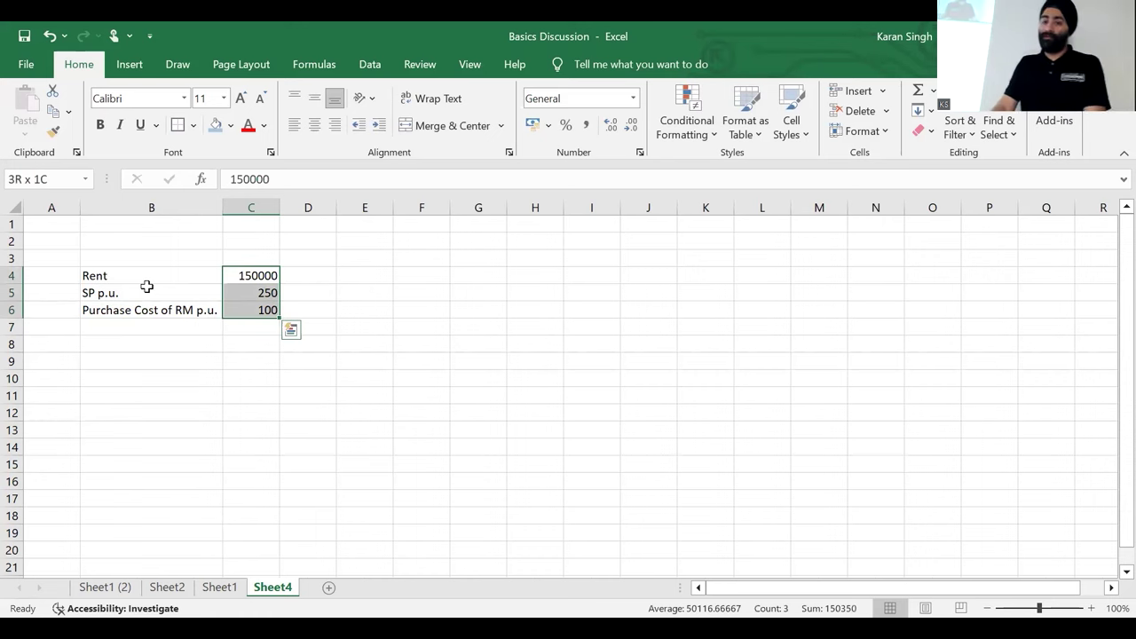
key("shift+Left")
Step: Enter the label "Profit" in B8, leaving a blank row below the purchase cost
key("Down")
key("Down")
key("Down")
key("Down")
key("Left")
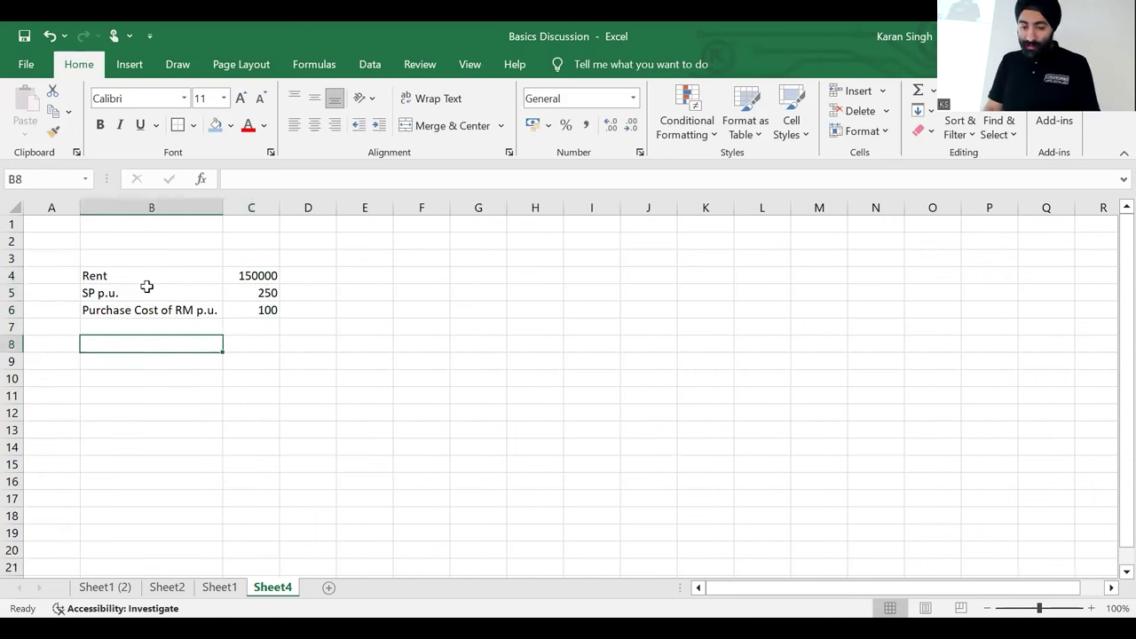
type("Profit")
key("Return")
key("Up")
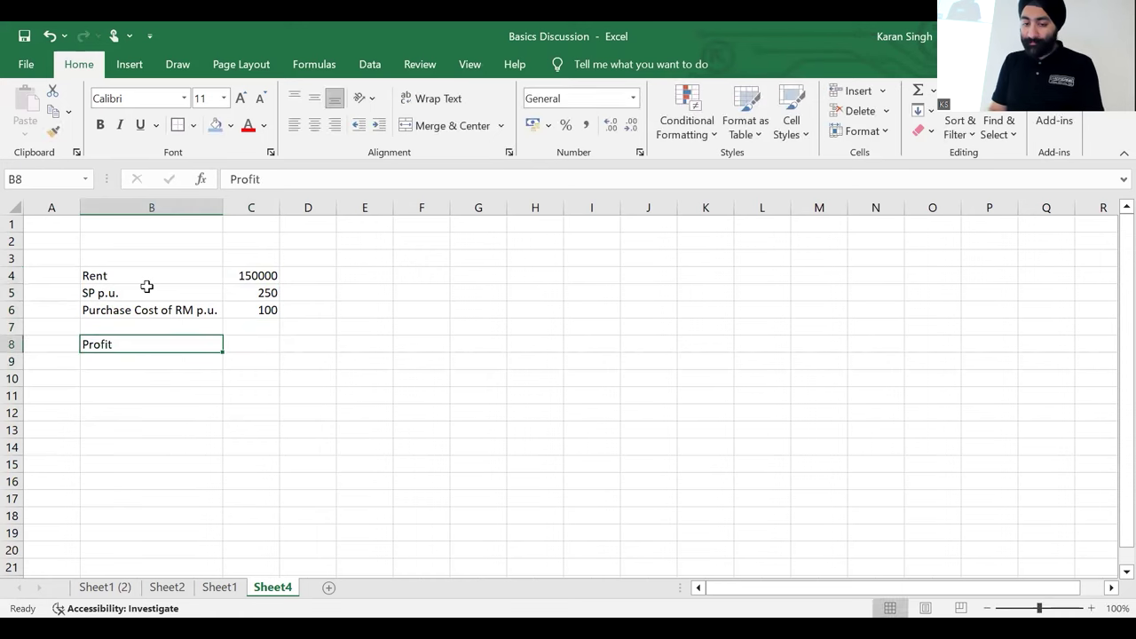
Step: Relocate the Profit label from B8 to E8
key("Right")
key("Left")
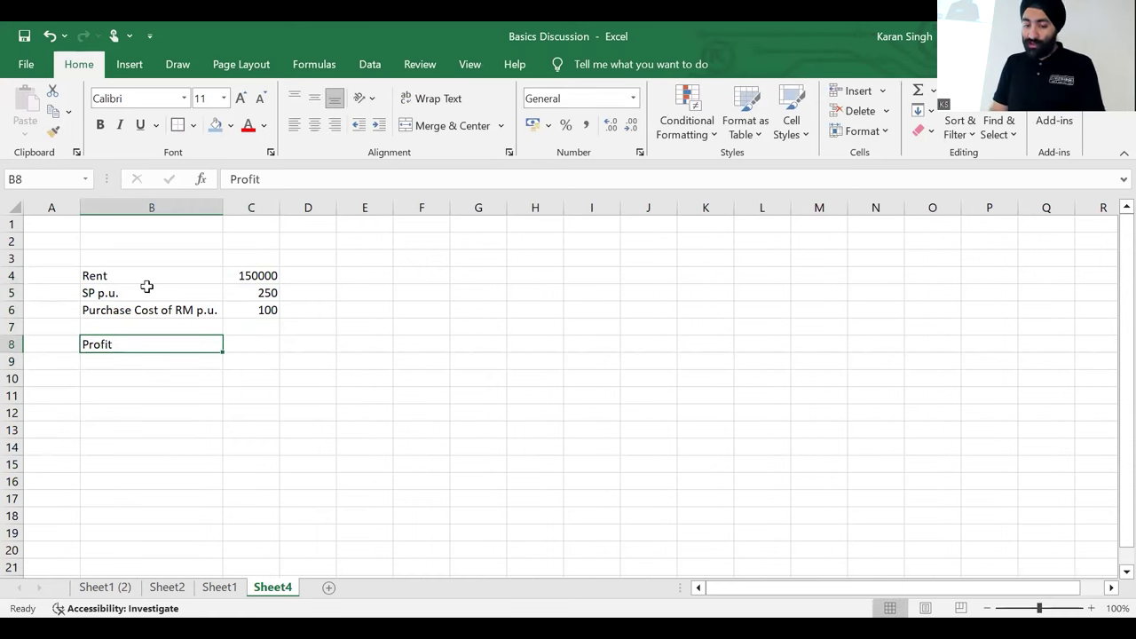
key("ctrl+x")
key("Right")
key("Right")
key("Right")
key("ctrl+v")
Step: Enter the unit quantities 0 in F7 and 200 in G7, above the Profit row
key("Right")
key("Up")
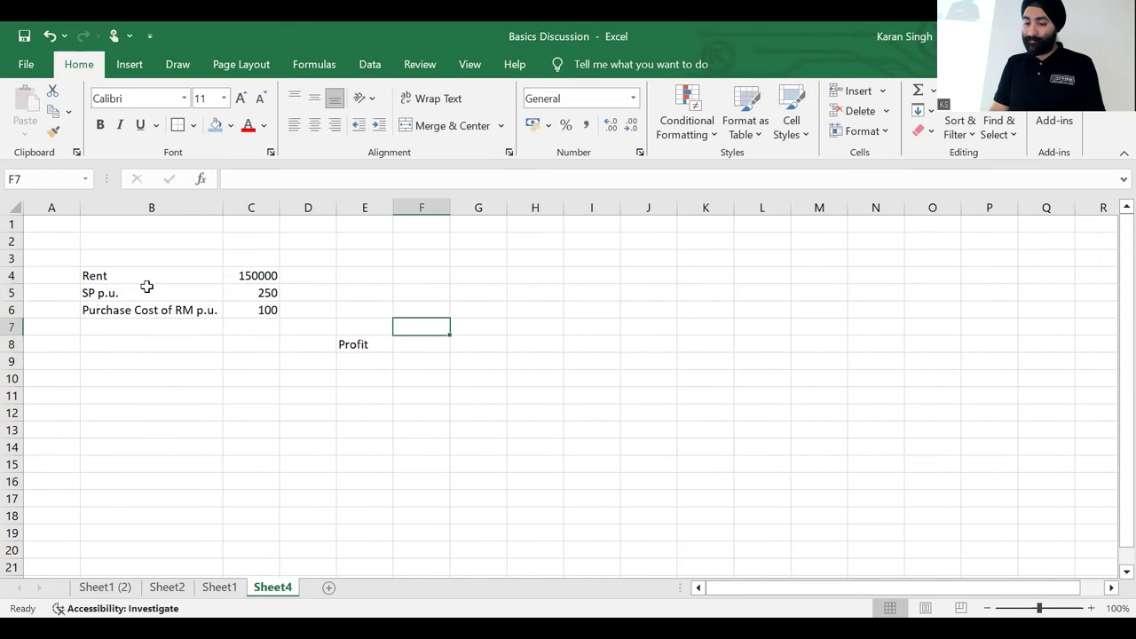
type("1000")
key("Escape")
type("0")
key("Return")
key("Up")
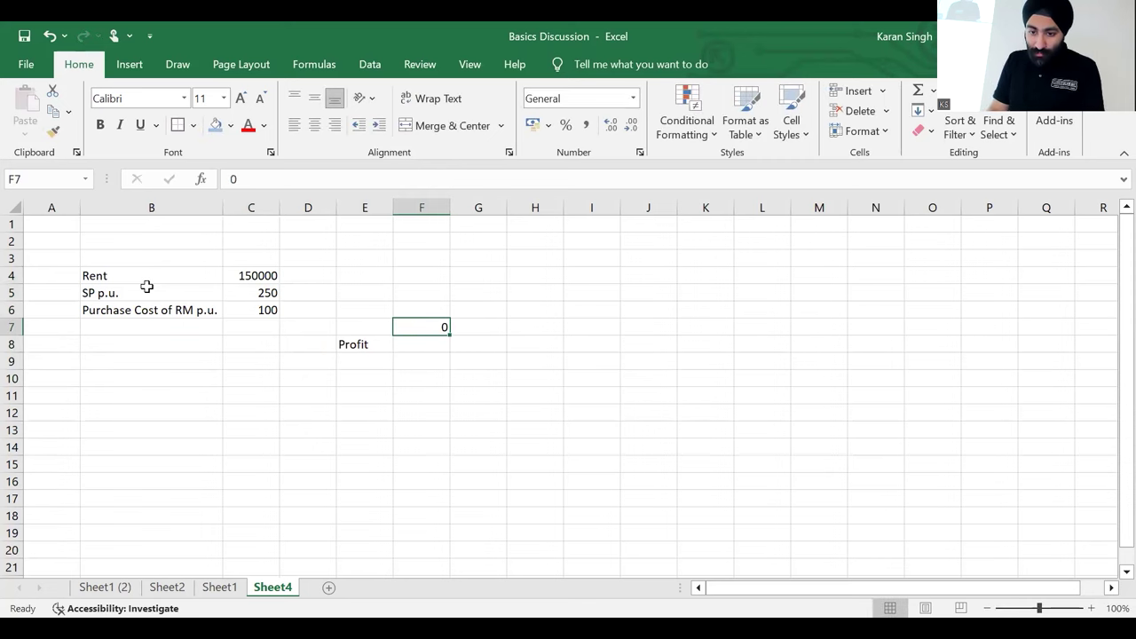
key("Right")
type("200")
key("Return")
key("Up")
Step: Enter the formula =G7+200 in H7 for the third unit quantity
key("Right")
type("-=")
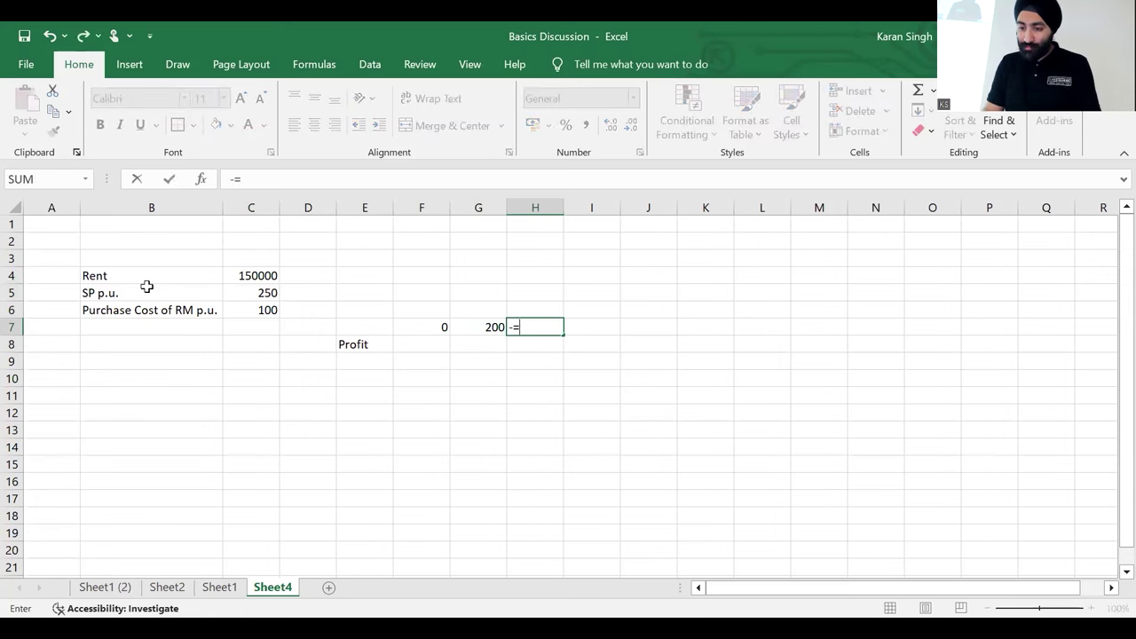
key("Escape")
type("=")
key("Left")
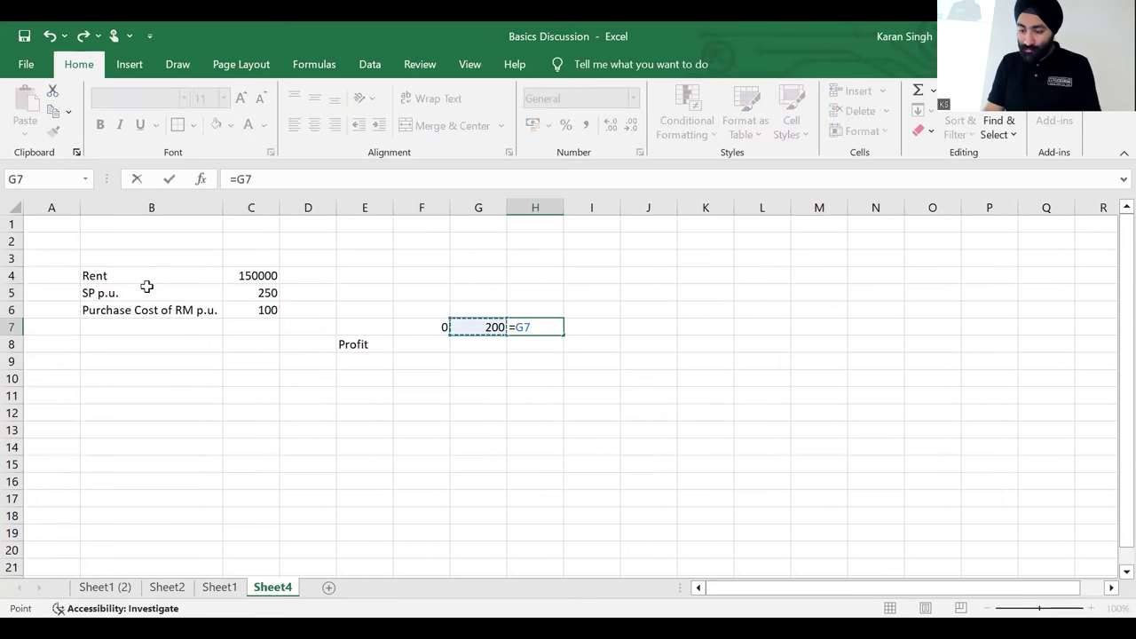
type("+200")
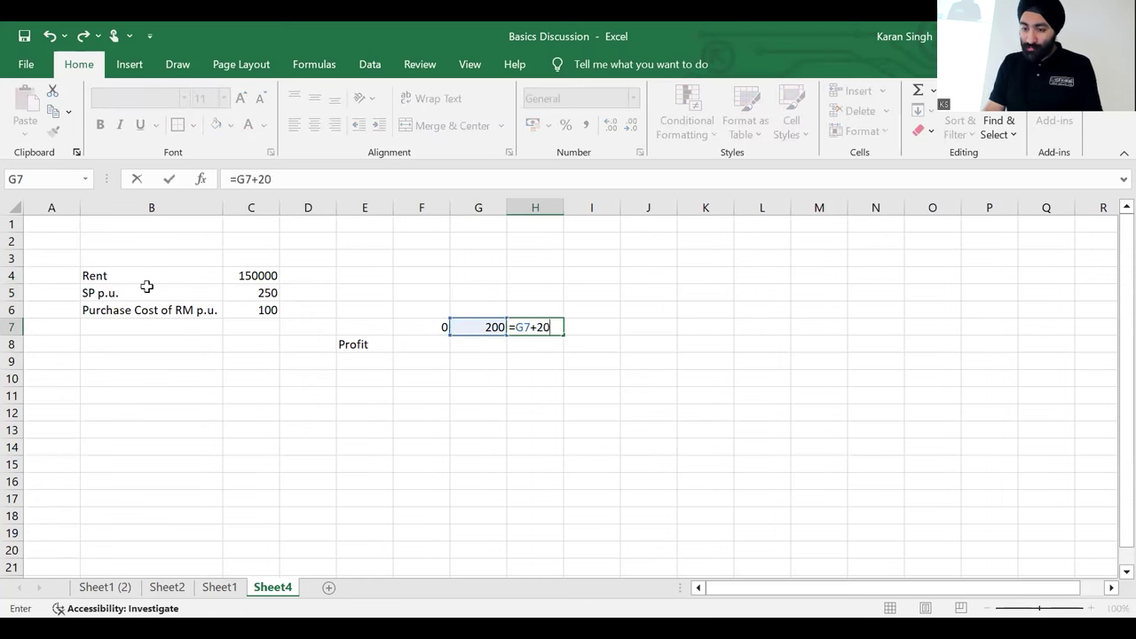
key("Return")
key("Up")
Step: Label the row of quantities "Units" in E7
key("Left")
key("Left")
key("Left")
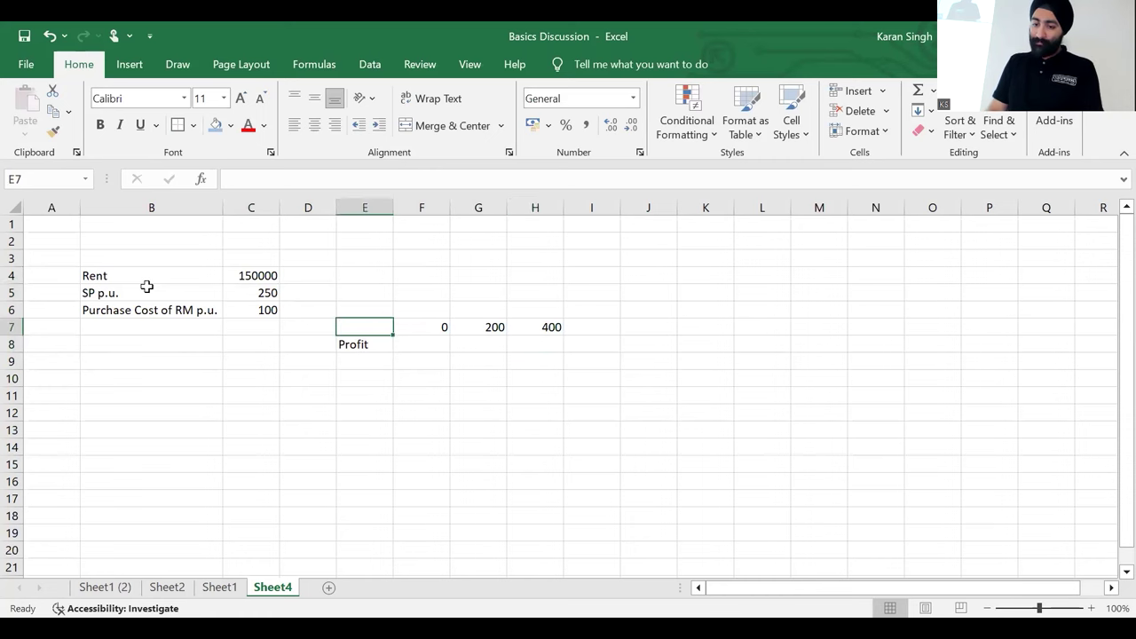
type("Units")
key("Return")
key("Up")
key("Right")
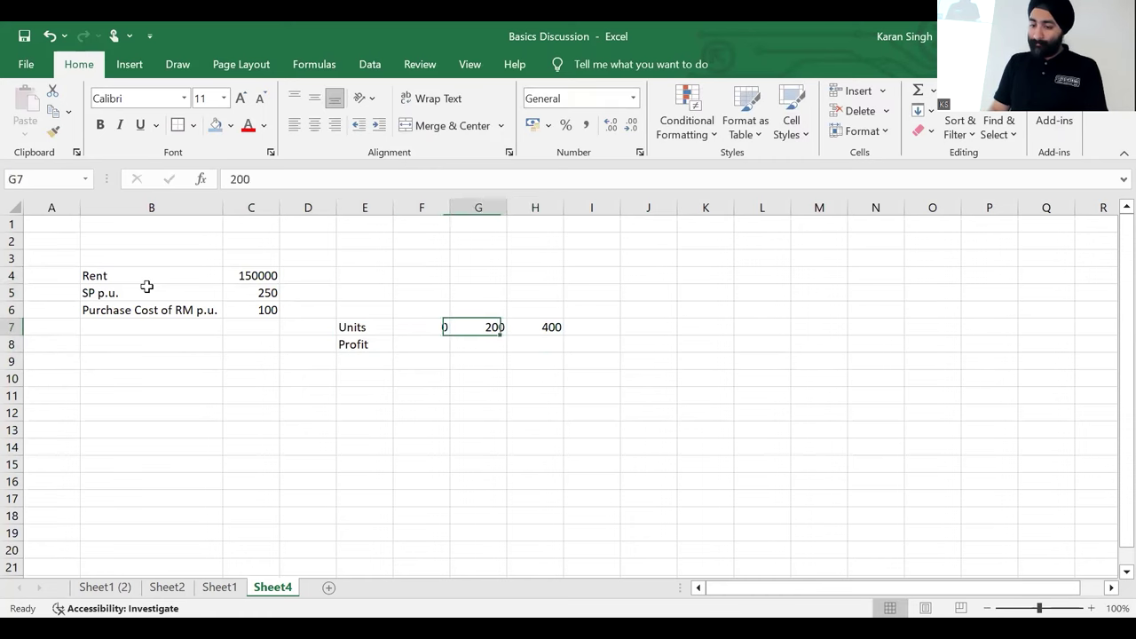
Step: Continue the Units row with 500 in I7 and 1000 in J7
key("Right")
key("Right")
key("Right")
type("500")
key("Return")
key("Up")
key("Right")
type("1000")
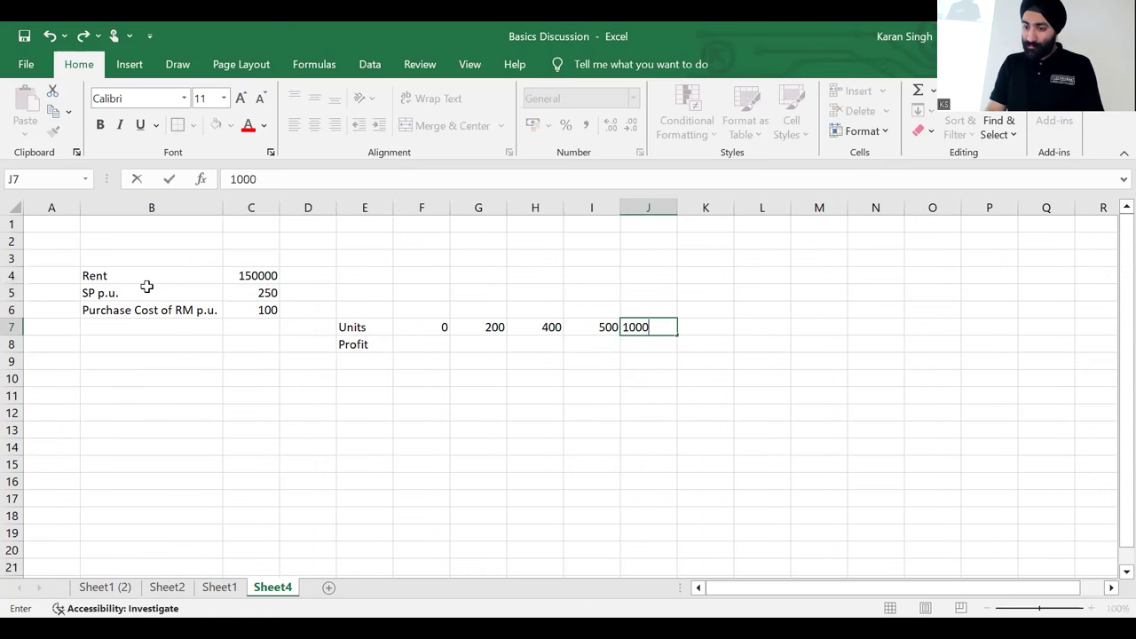
key("Return")
key("Up")
Step: Complete the Units row with 2000 in K7 and 3000 in L7
key("Right")
type("2000")
key("Return")
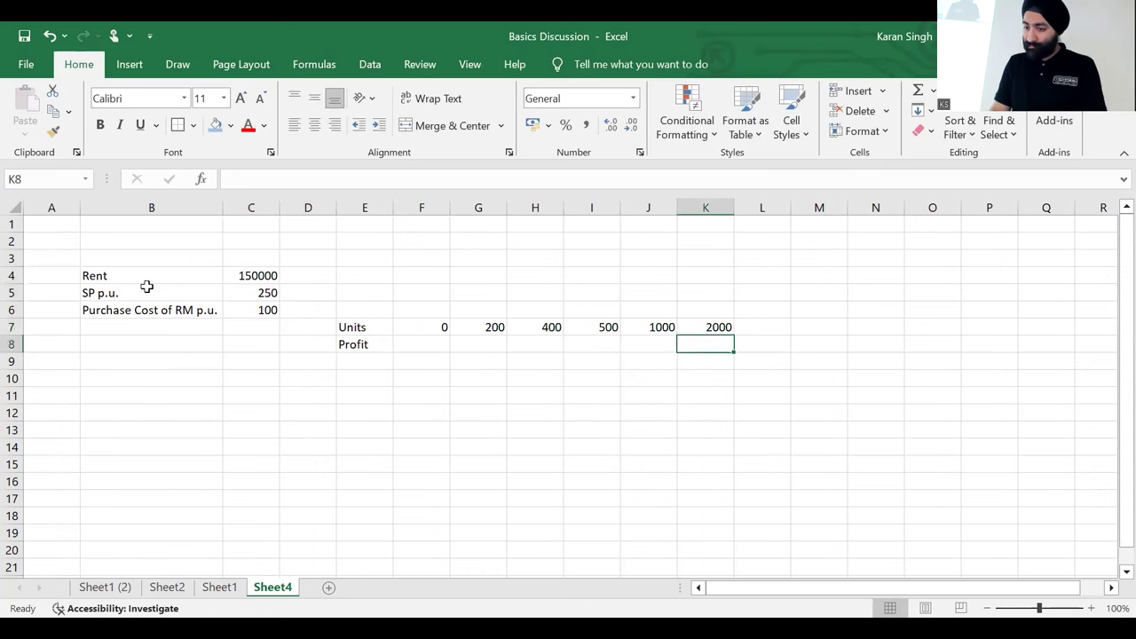
key("Up")
key("Right")
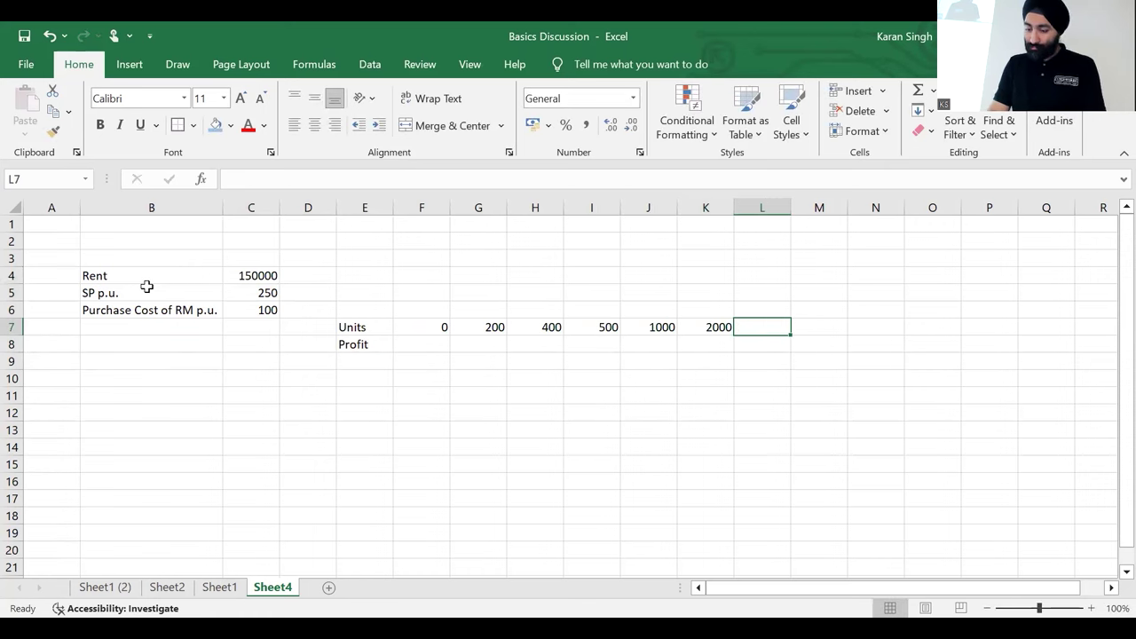
type("3000")
key("Return")
key("Up")
Step: Change the font of the entire sheet to Bahnschrift
key("ctrl+Left")
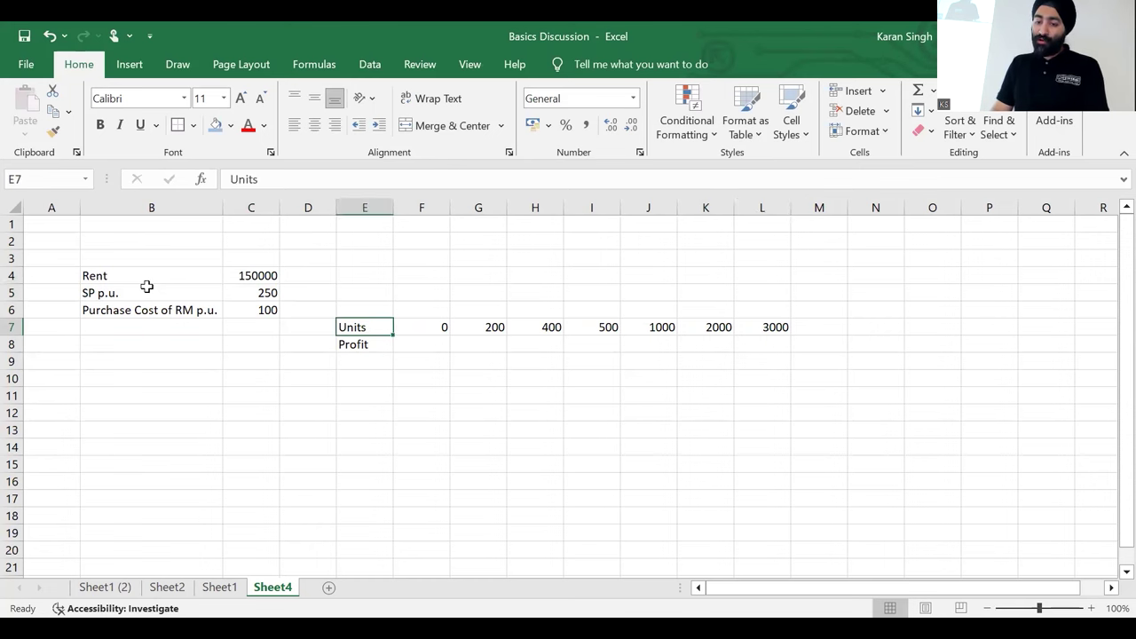
key("ctrl+shift+Right")
key("ctrl+a")
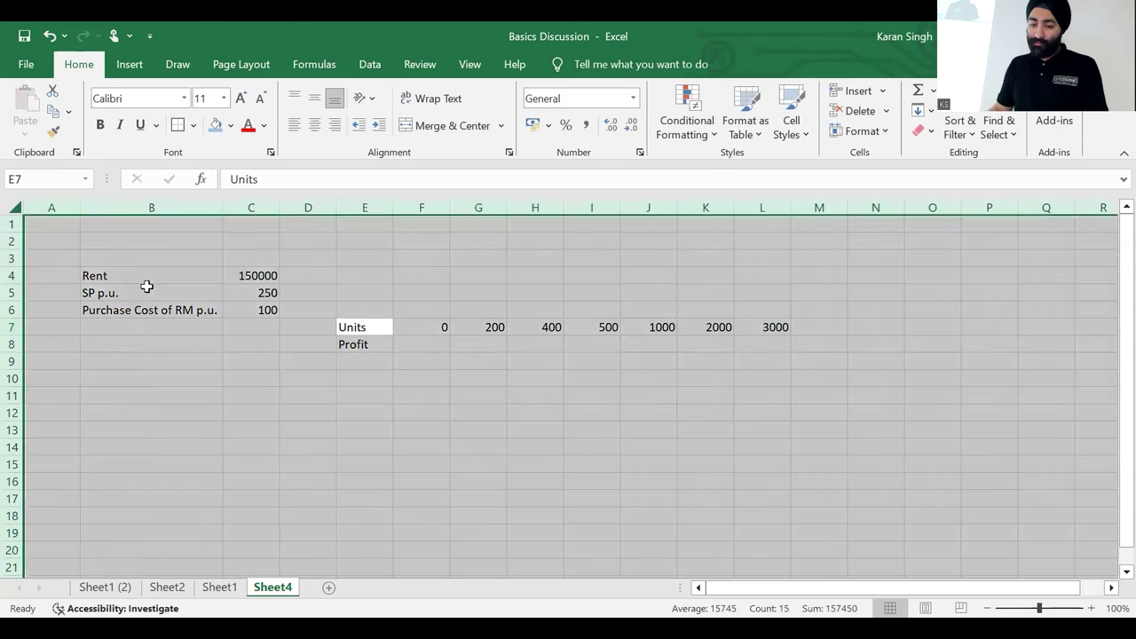
left_click(184, 98)
left_click(182, 376)
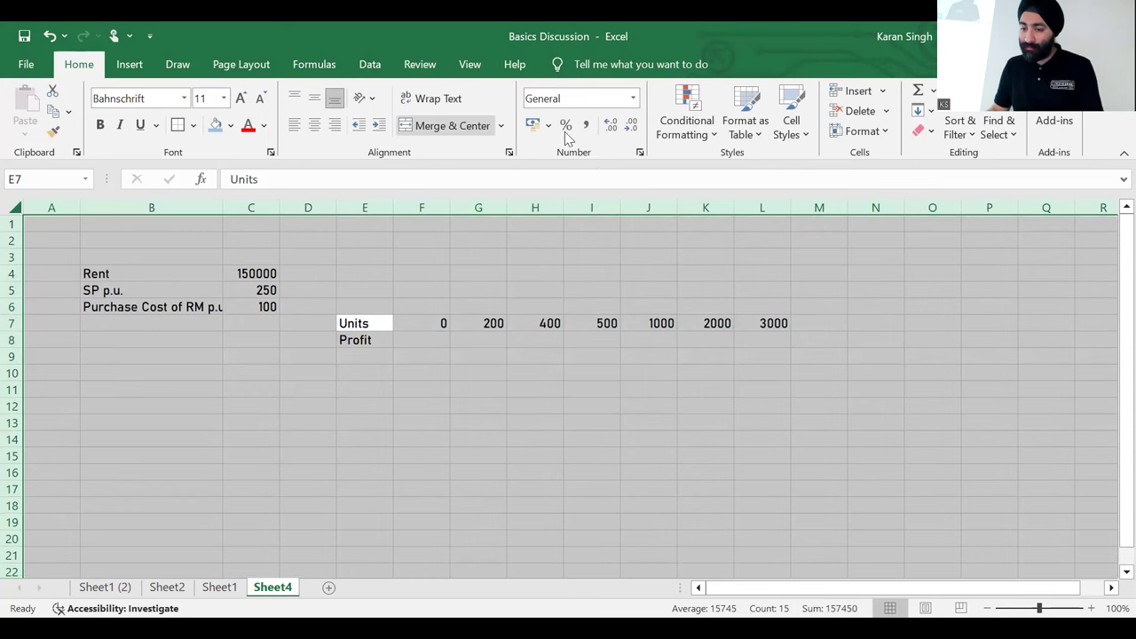
left_click(370, 339)
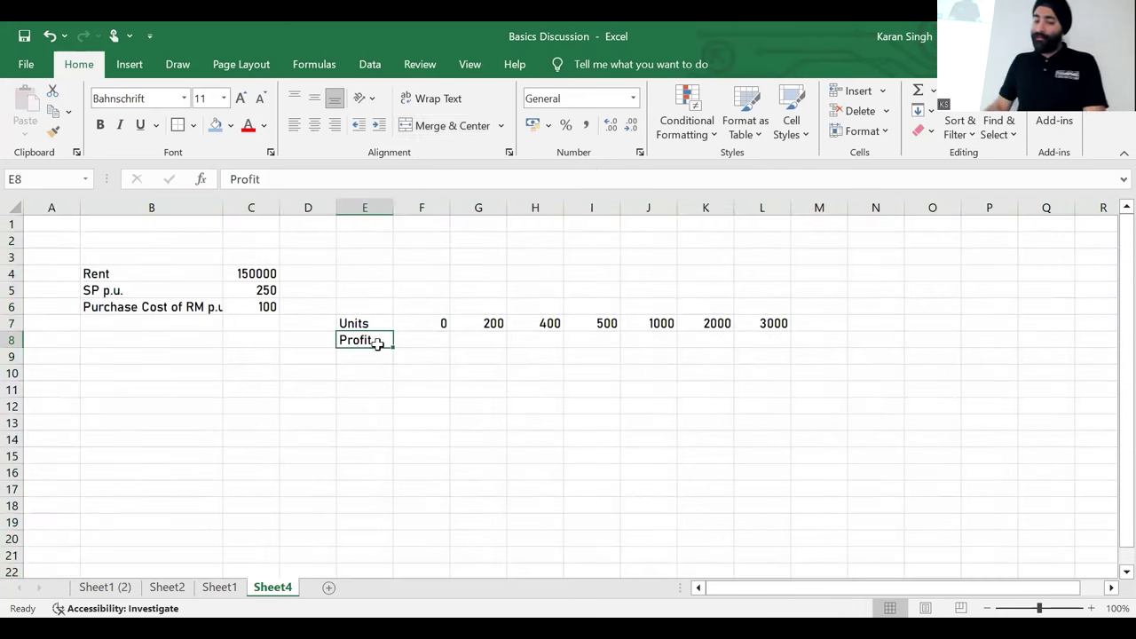
Step: Format the unit quantities in F7:L7 in comma style with no decimals
left_click_drag(409, 324, 765, 323)
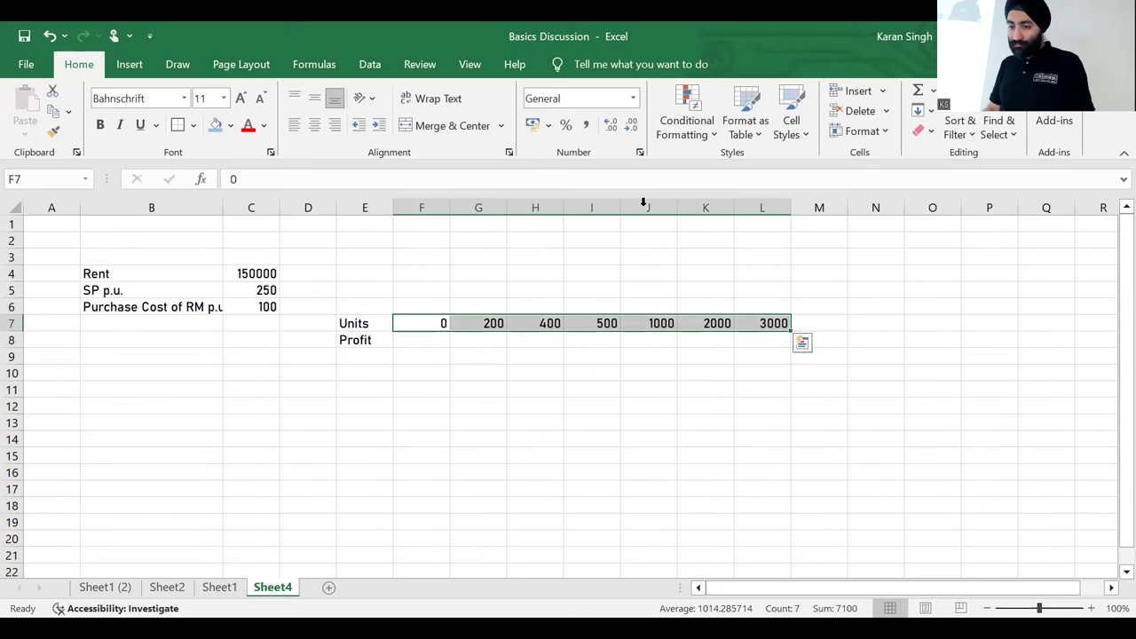
left_click(585, 125)
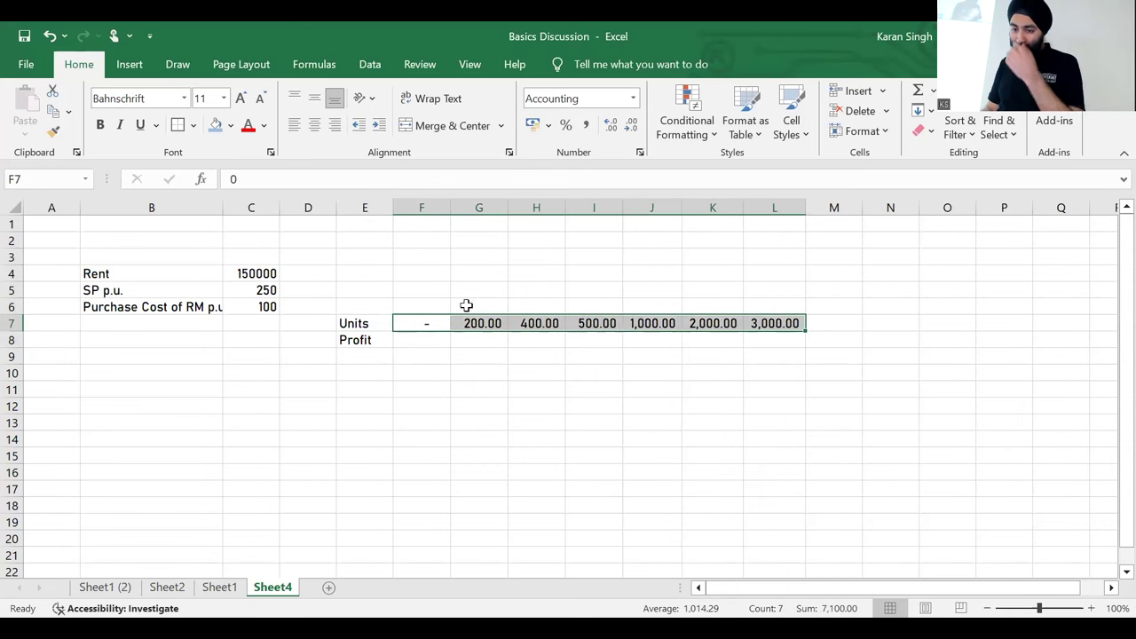
left_click(630, 126)
left_click(630, 125)
Step: Format the rent value in C4 in comma style with no decimals
left_click(140, 275)
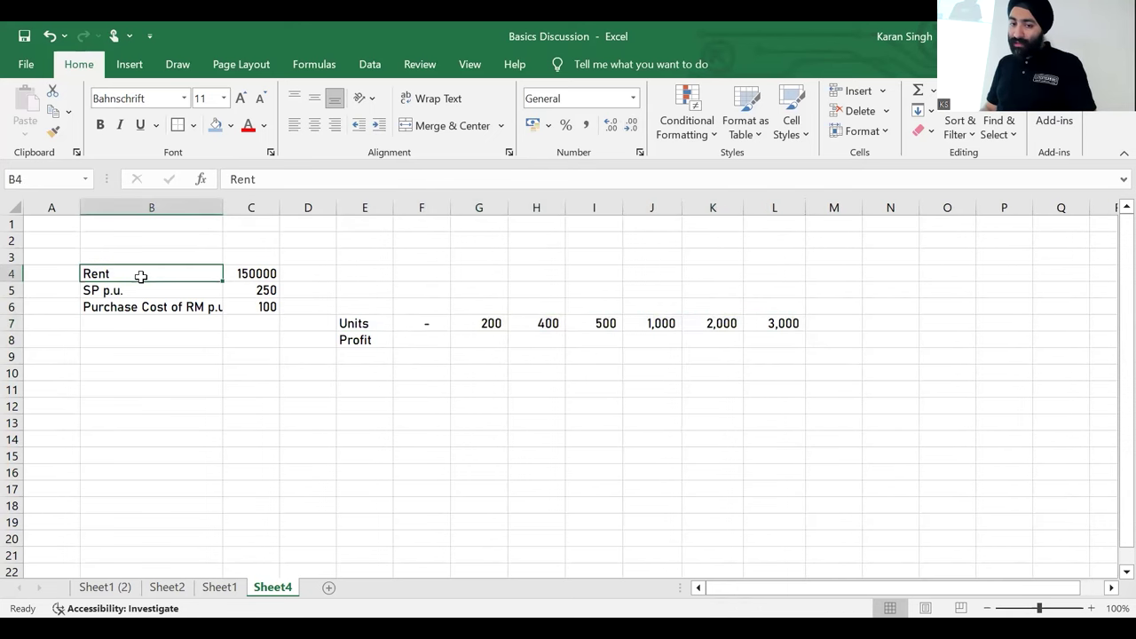
left_click(264, 276)
key("alt+h")
key("k")
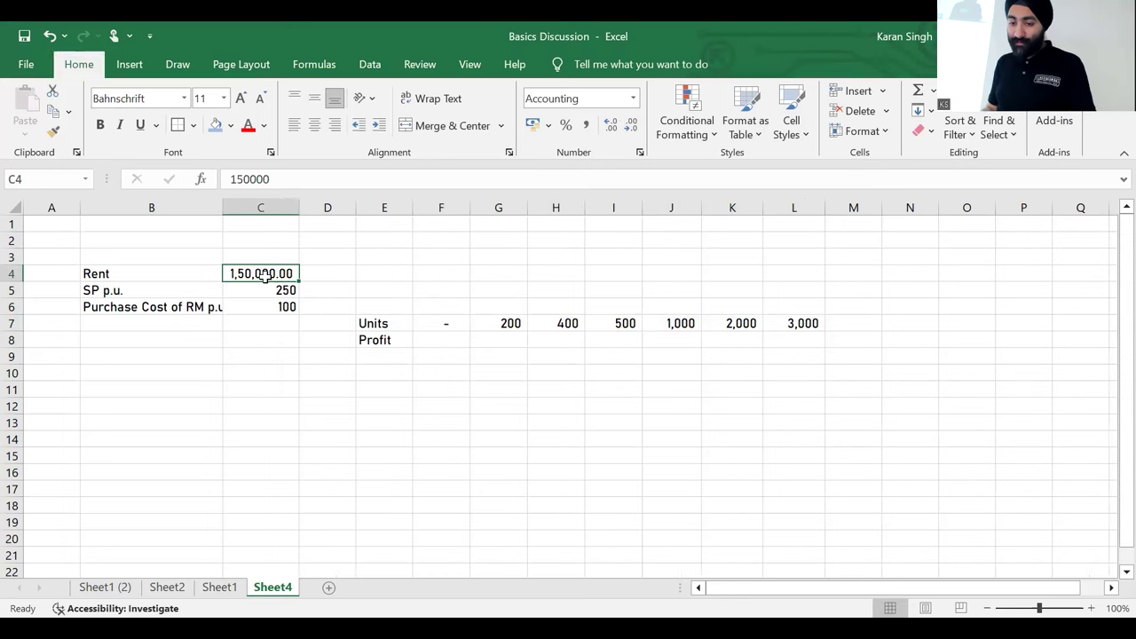
left_click(631, 125)
left_click(631, 125)
Step: Extend the Rent label in B4 to read "Rent p.a."
key("Left")
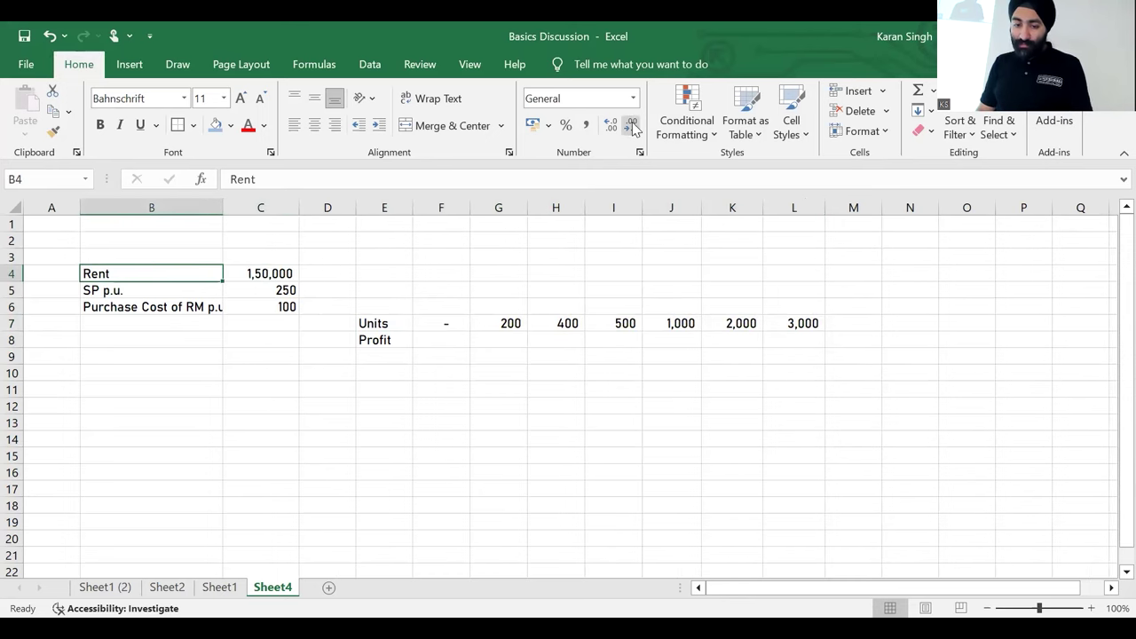
key("F2")
type("p.")
key("Return")
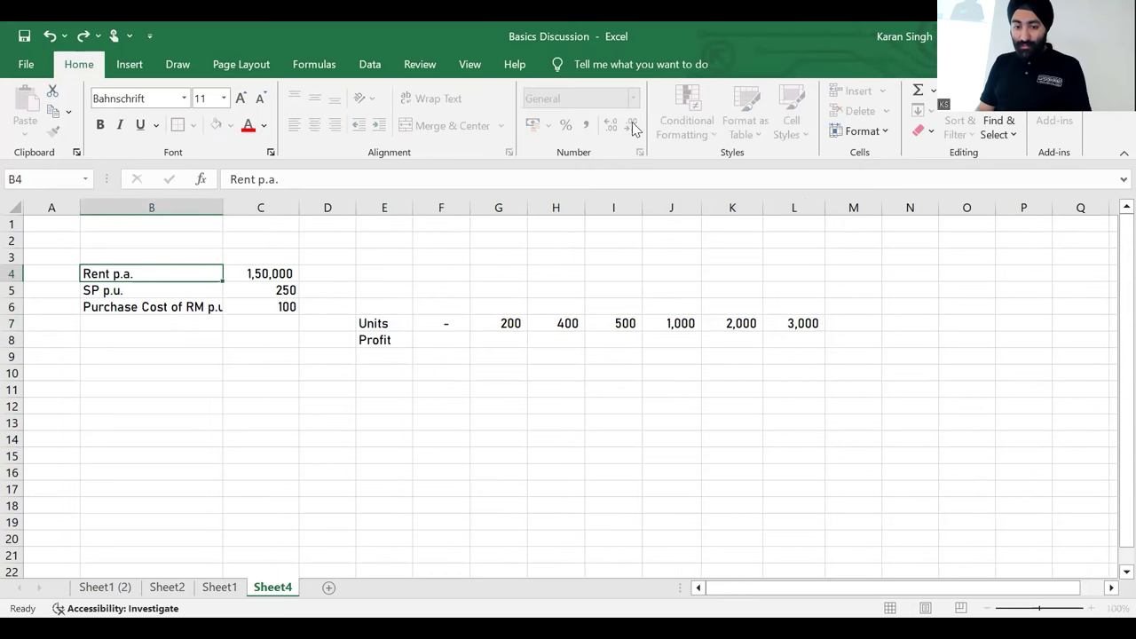
Step: Autofit column B's width to the Purchase Cost of RM p.u. label in B6
key("Right")
key("Down")
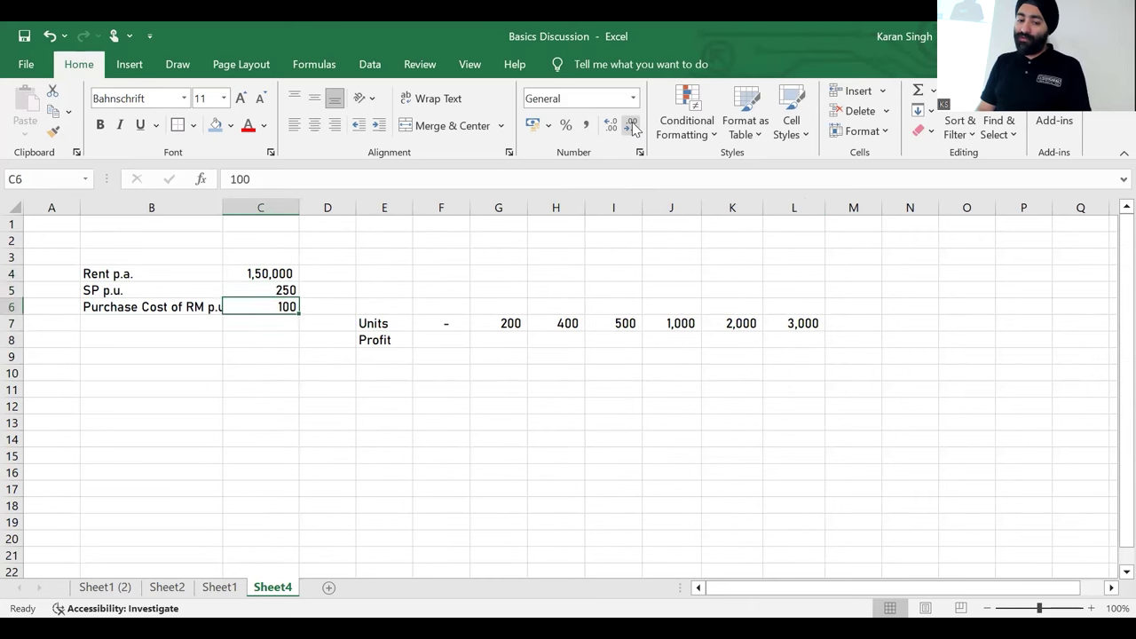
key("Left")
key("alt+h")
key("o")
key("i")
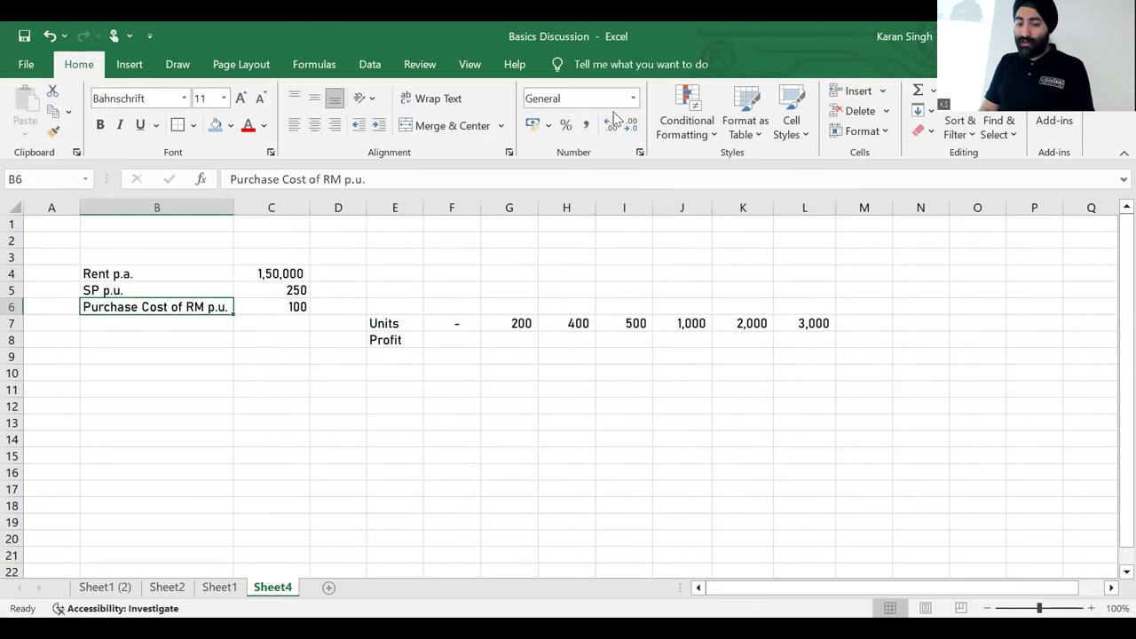
Step: Select the Units and Profit rows across E7:L8
key("Down")
key("ctrl+Right")
key("ctrl+shift+Right")
key("shift+Down")
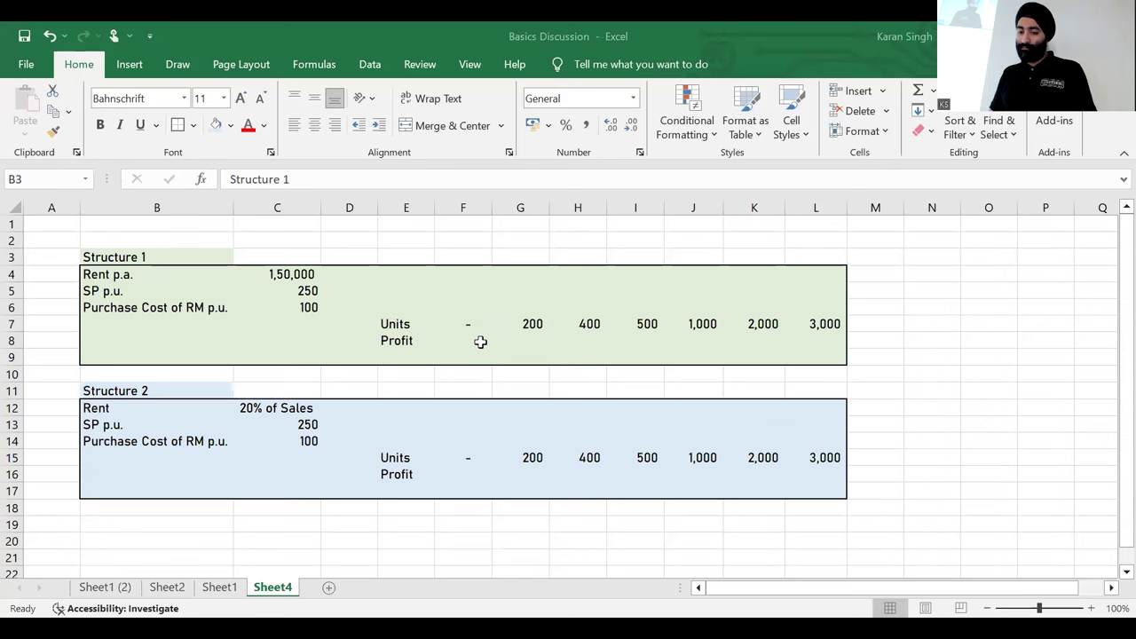
left_click(480, 342)
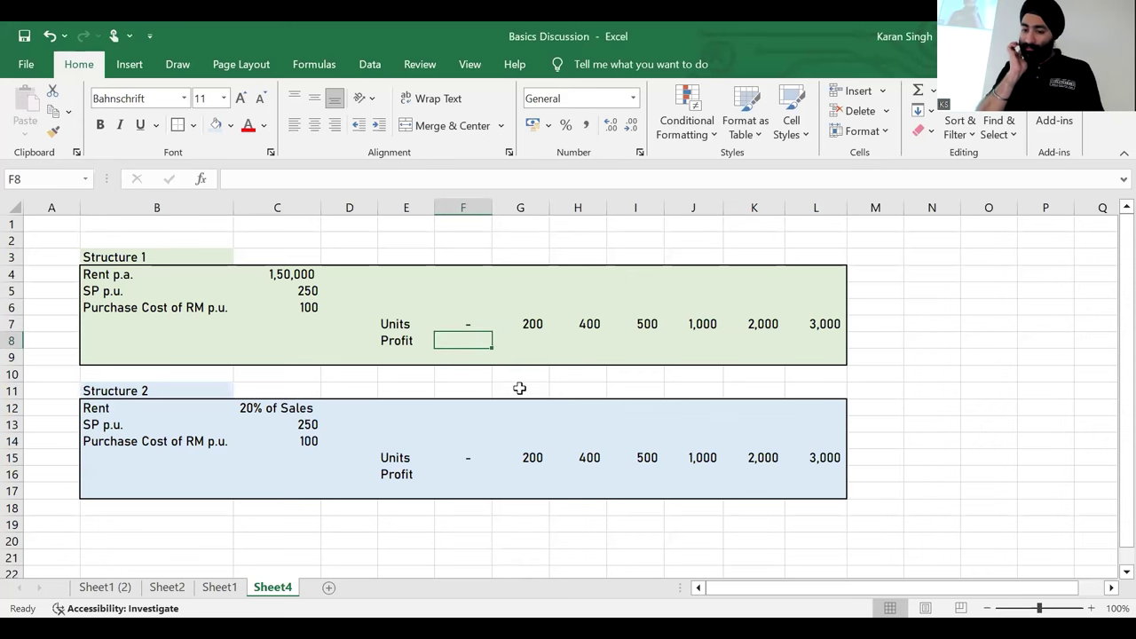
key("Up")
key("Up")
key("Up")
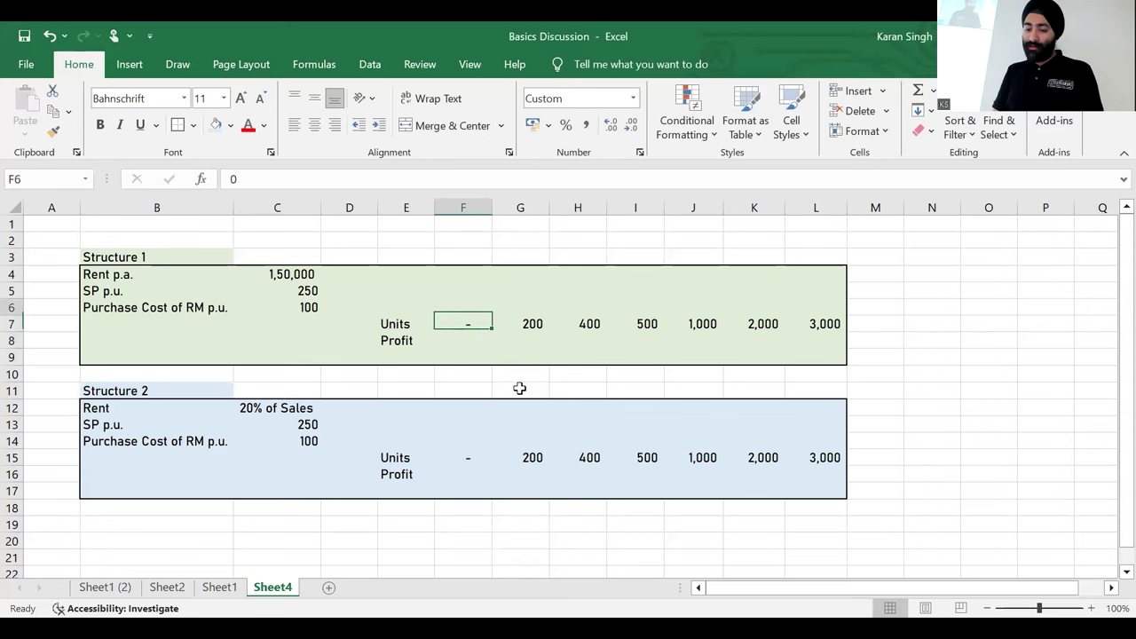
key("Left")
key("Left")
key("Down")
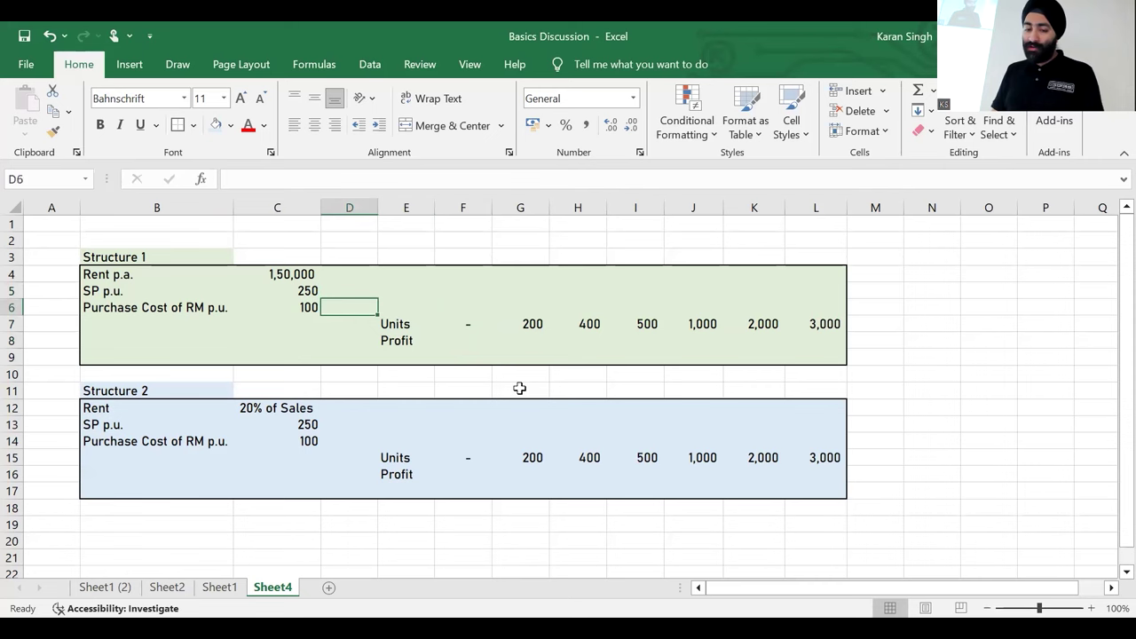
Step: Insert five blank rows at row 9, below the Profit row of Structure 1
key("Down")
key("Down")
key("Right")
key("Down")
key("alt+i")
key("r")
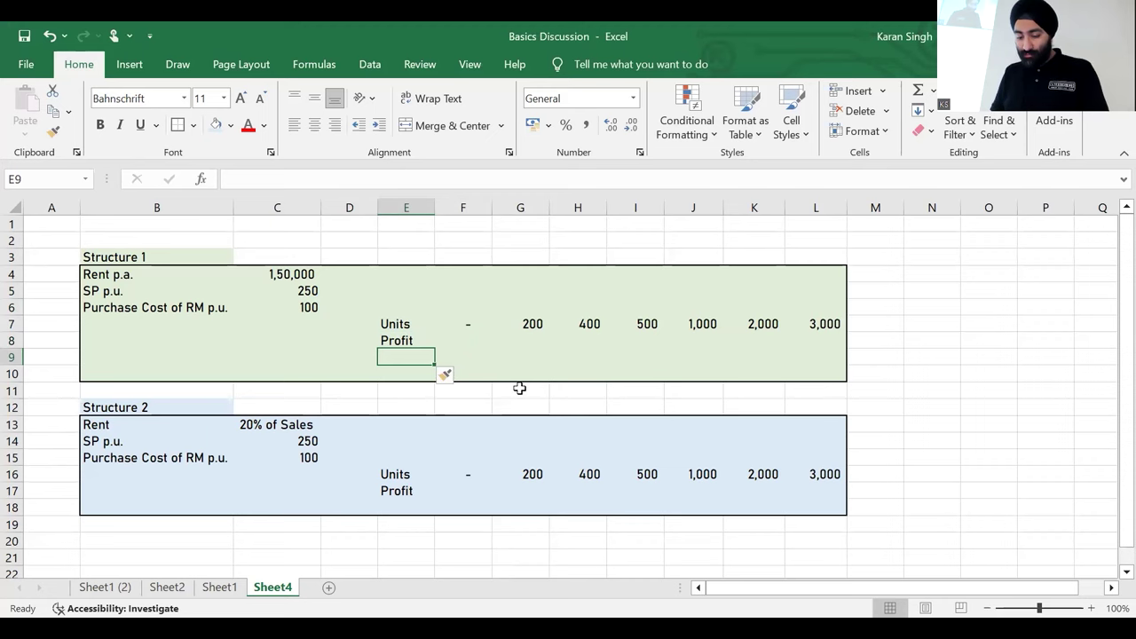
key("F4")
key("F4")
key("F4")
key("F4")
Step: Enter the label "Sales" in E10 of the Structure 1 block
key("Down")
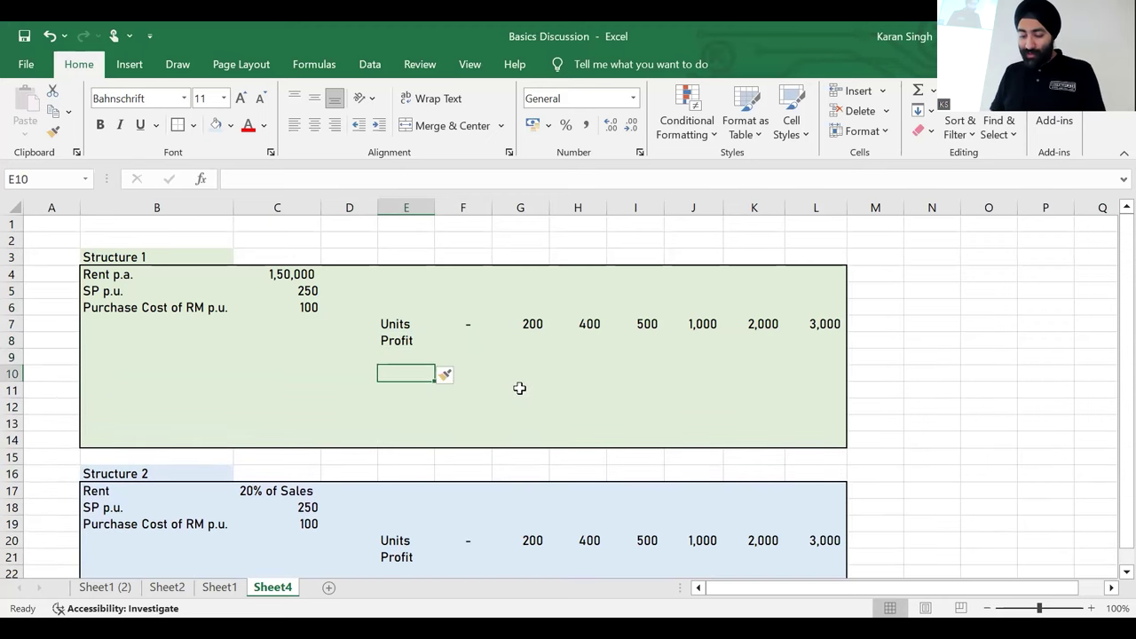
type("Sales")
key("Right")
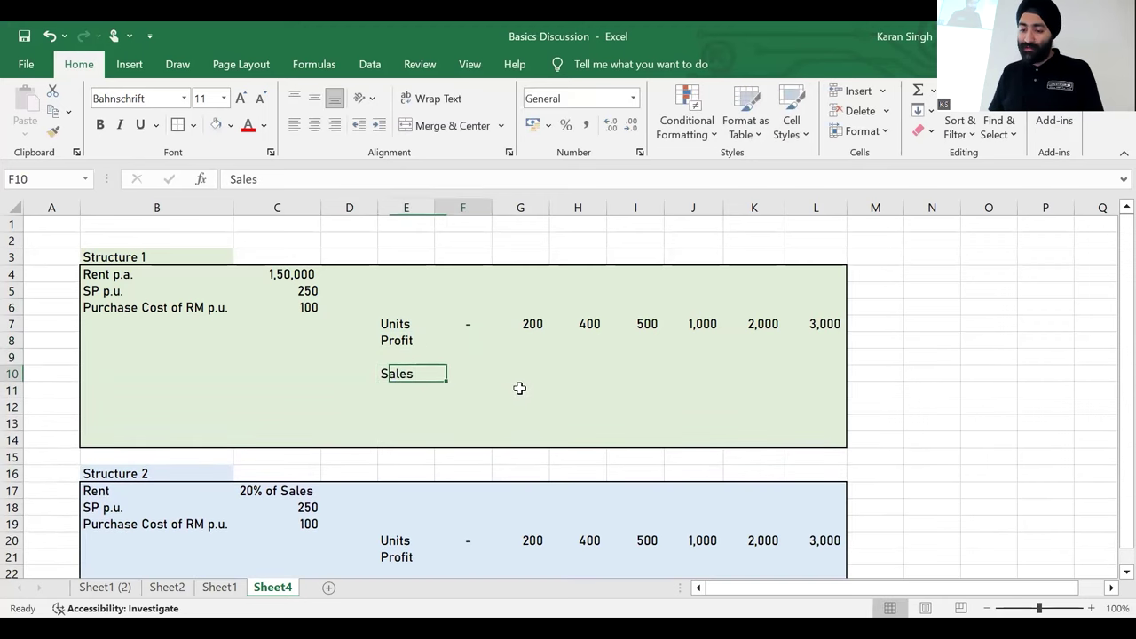
Step: Enter the sales formula =$C$5*F7 in F10, multiplying the selling price per unit by the units
type("=")
key("Up")
key("Up")
key("Up")
key("Up")
key("Left")
key("Left")
key("Left")
key("Up")
key("F4")
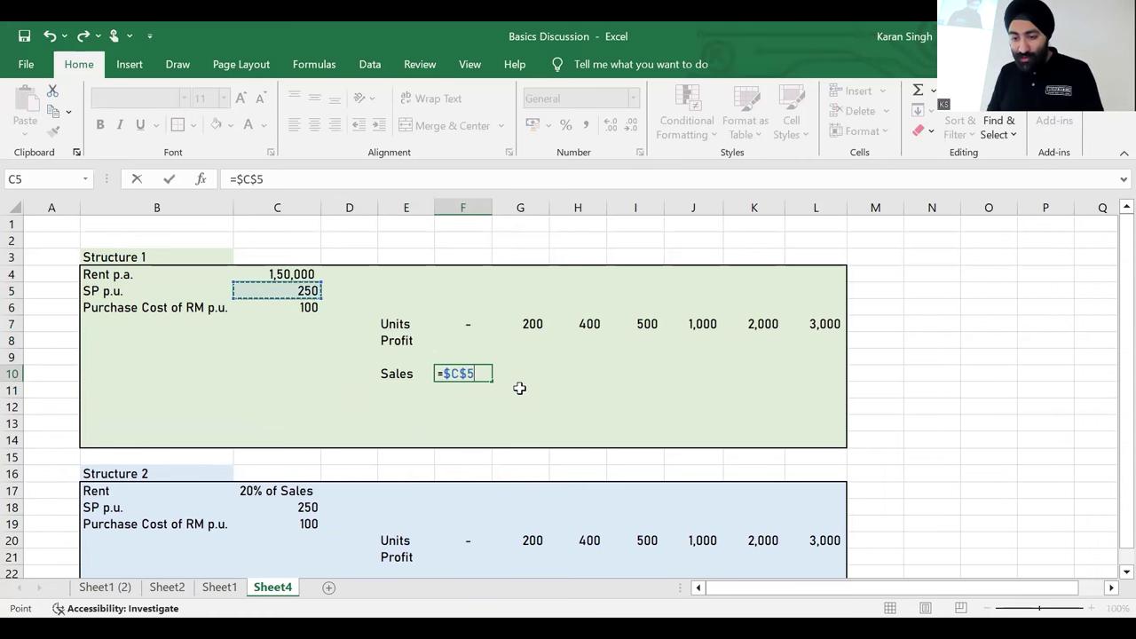
type("*")
key("Up")
key("Up")
key("Up")
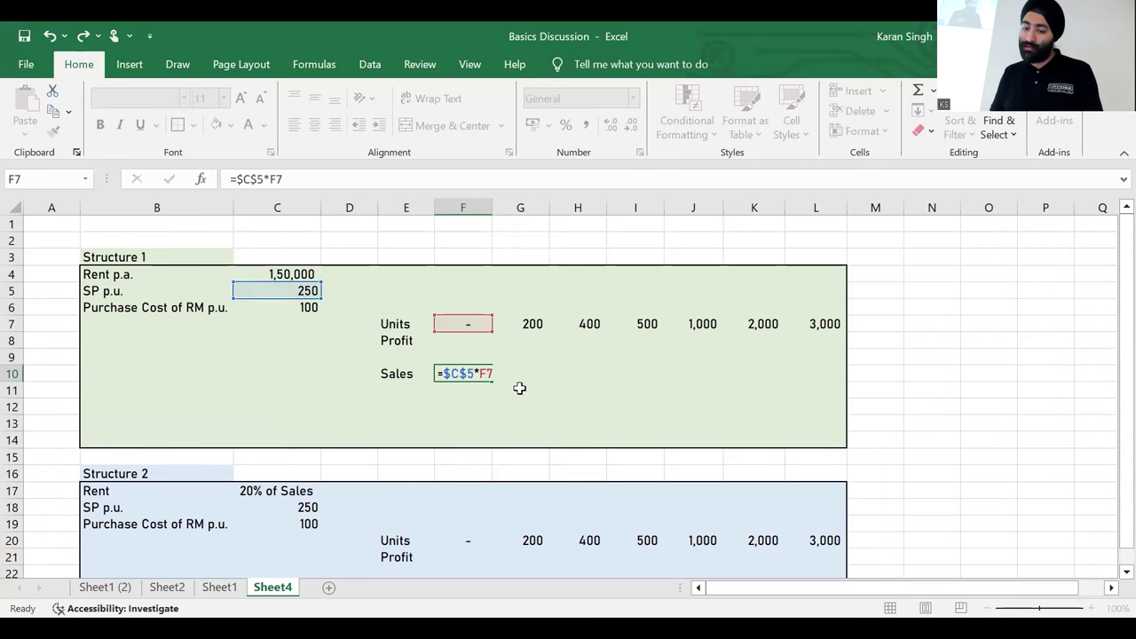
key("ctrl+Return")
Step: Try to paste the F10 sales formula across F10:L10 using Paste Special with the Multiply operation
key("ctrl+c")
key("shift+Right")
key("shift+Right")
key("shift+Right")
key("shift+Right")
key("shift+Right")
key("shift+Right")
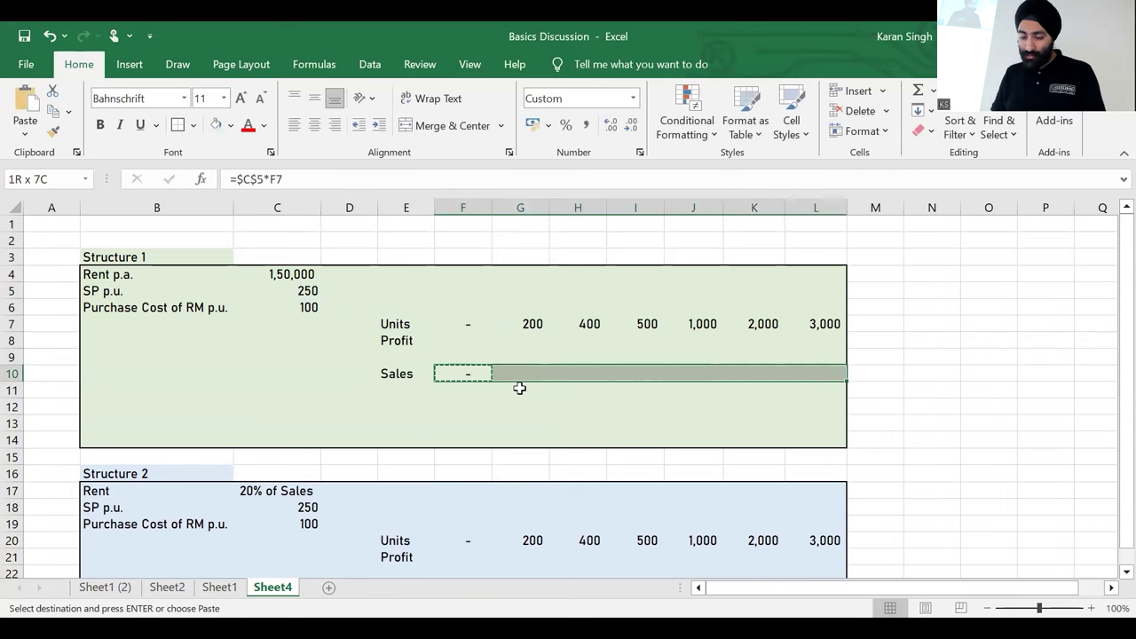
key("ctrl+alt+v")
key("m")
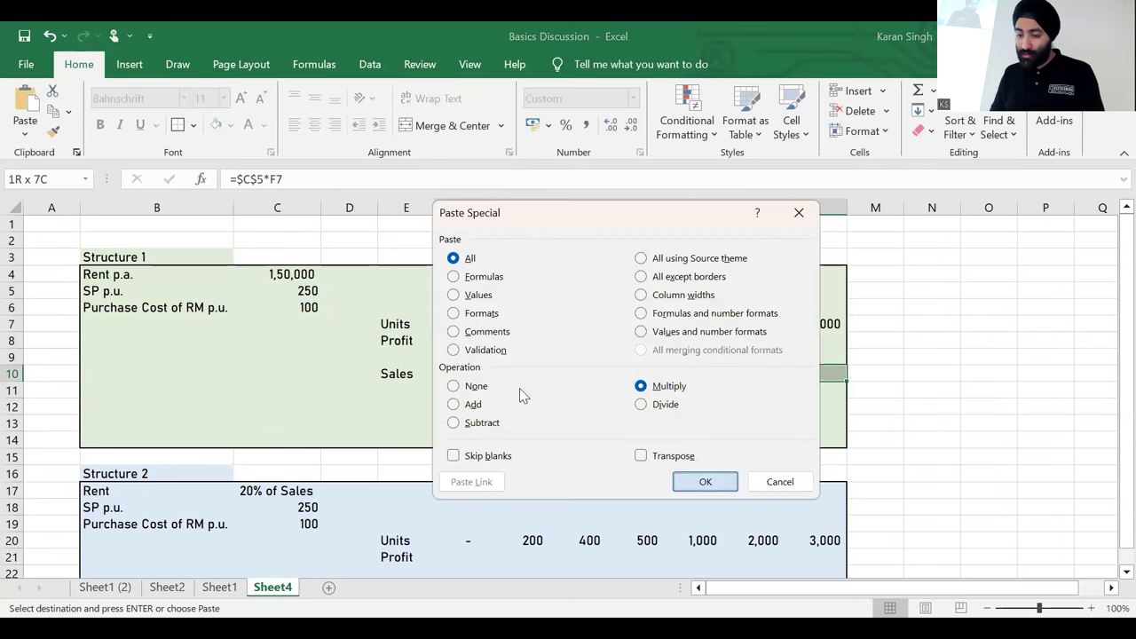
key("Return")
key("Right")
key("F2")
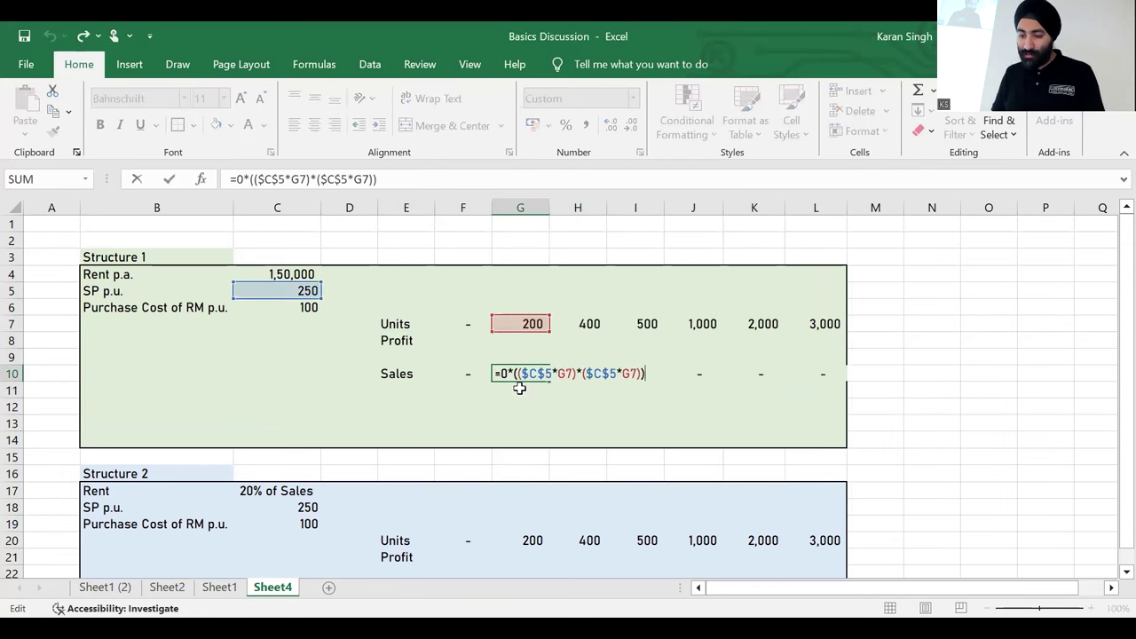
key("Escape")
key("Left")
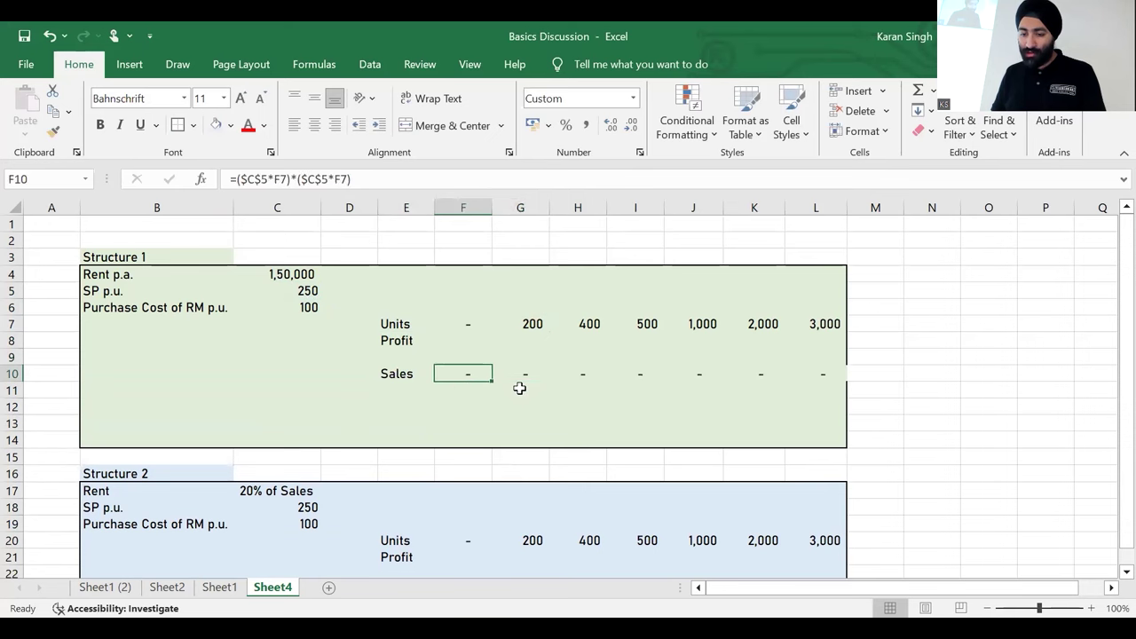
key("F2")
key("Escape")
Step: Replace the formula in F10 with =F7*$C$5, units times the fixed selling price per unit
type("=")
key("Up")
key("Up")
key("Up")
type("*")
key("Up")
key("Up")
key("Up")
key("Up")
key("Up")
key("Left")
key("Left")
key("Left")
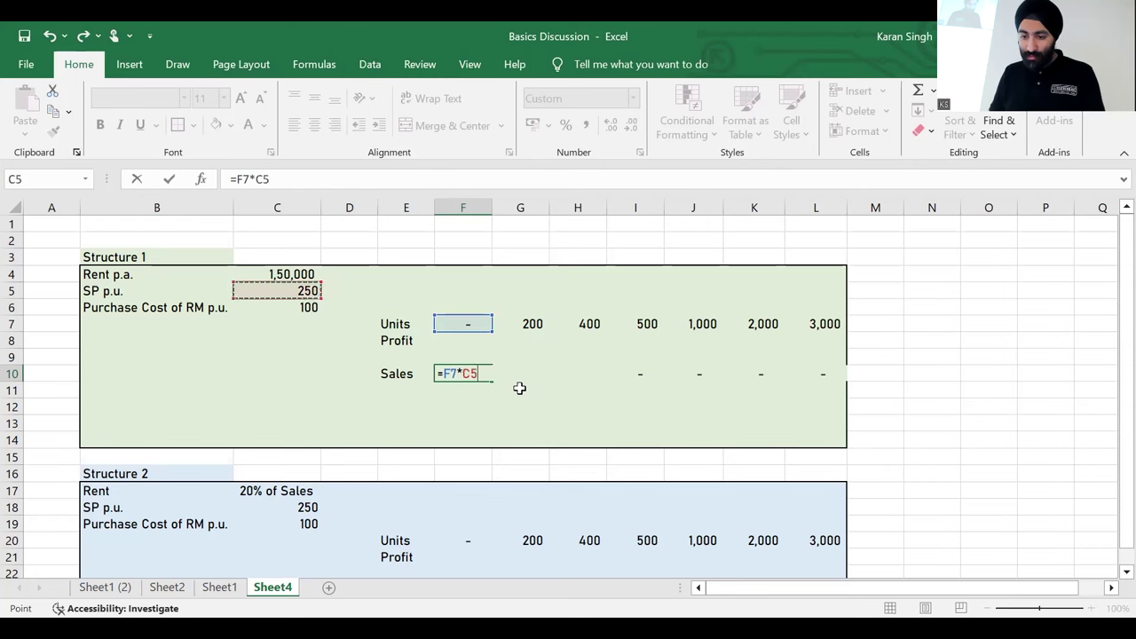
key("F4")
key("ctrl+Return")
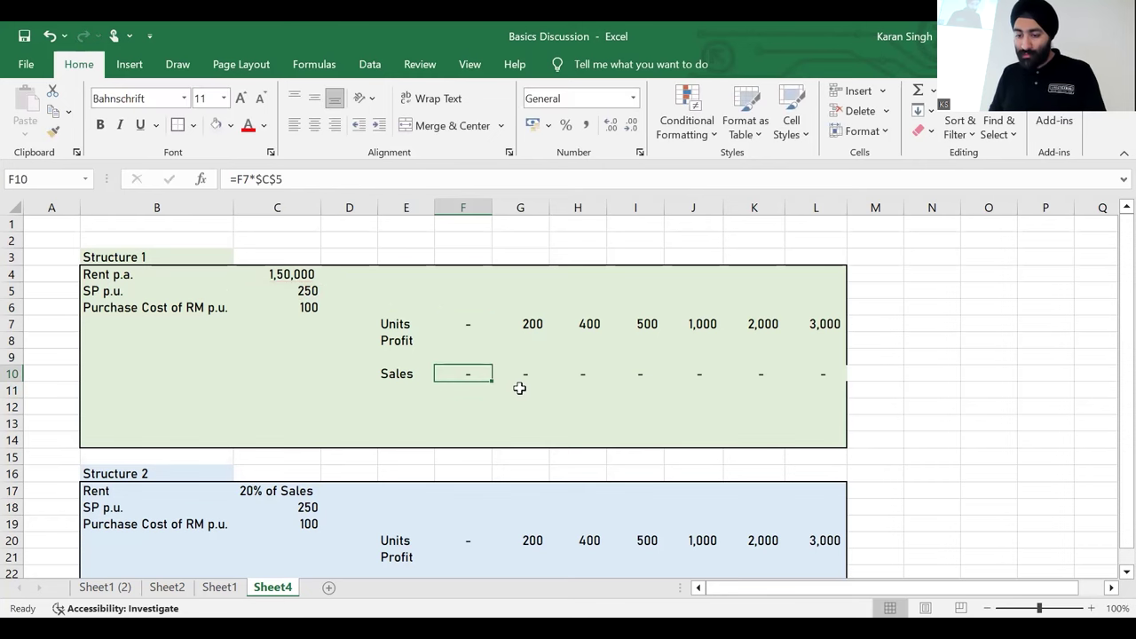
Step: Copy the F10 sales formula across F10:L10 with Paste Special Formulas and autofit the widths of those columns
key("ctrl+c")
key("ctrl+shift+Right")
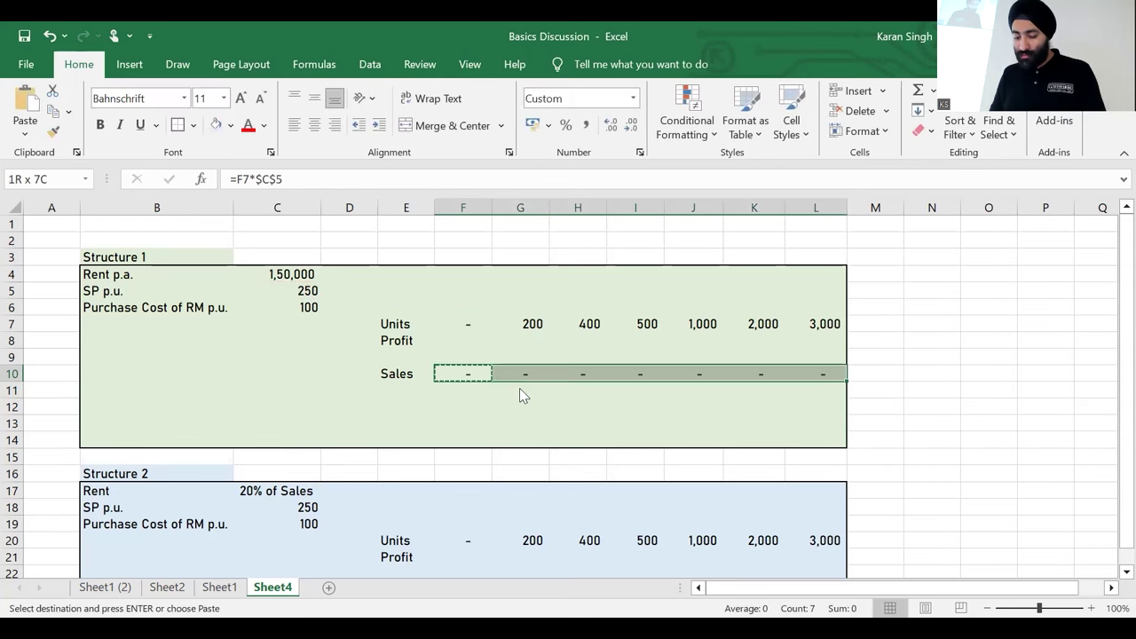
key("ctrl+alt+v")
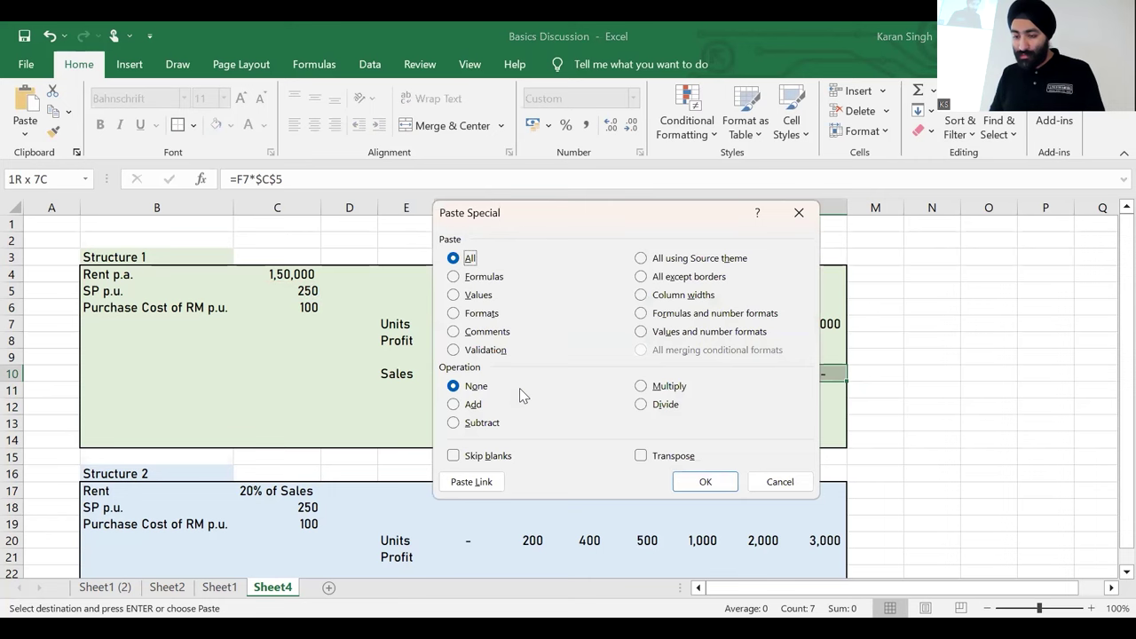
key("f")
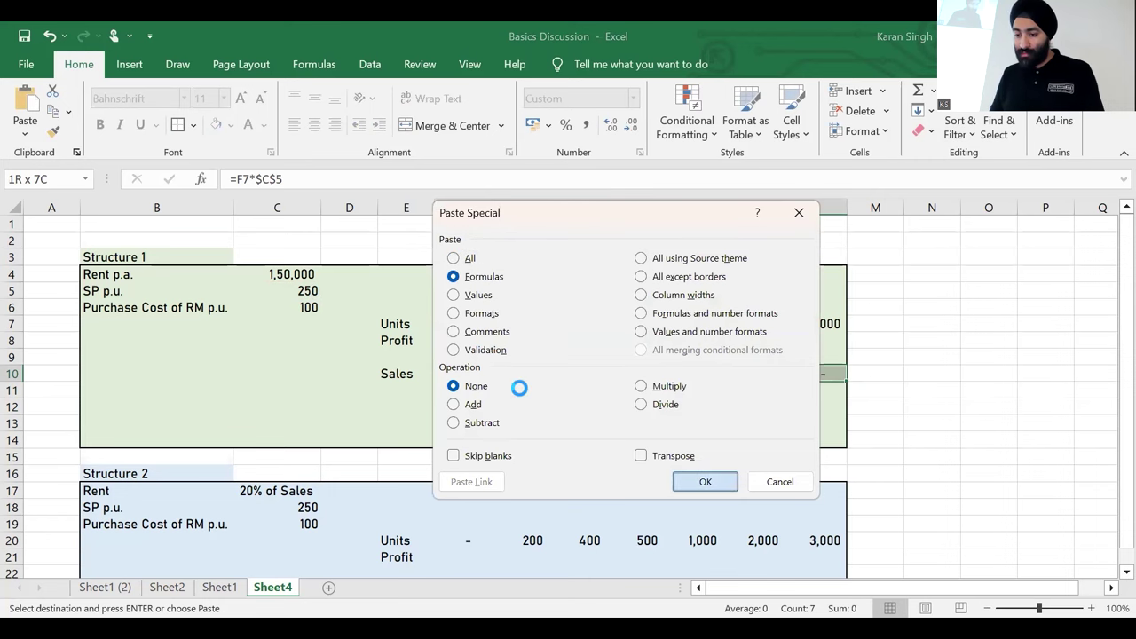
key("Return")
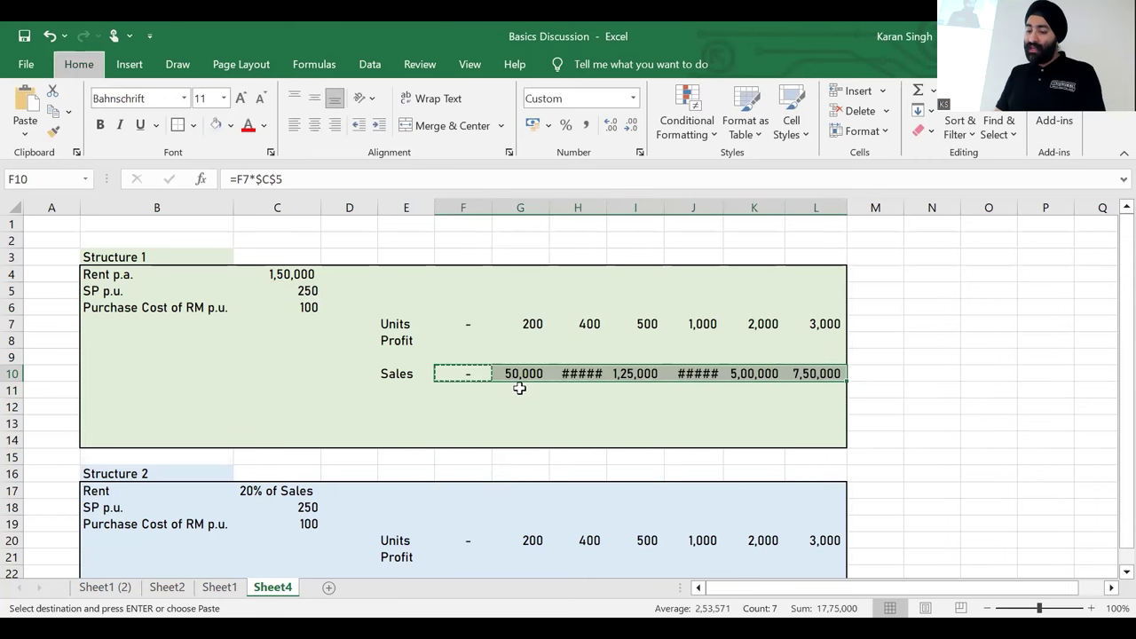
key("Escape")
Step: Inspect the cell references of the copied sales formulas across G10:L10 in edit mode without changing them
left_click(519, 382)
key("F2")
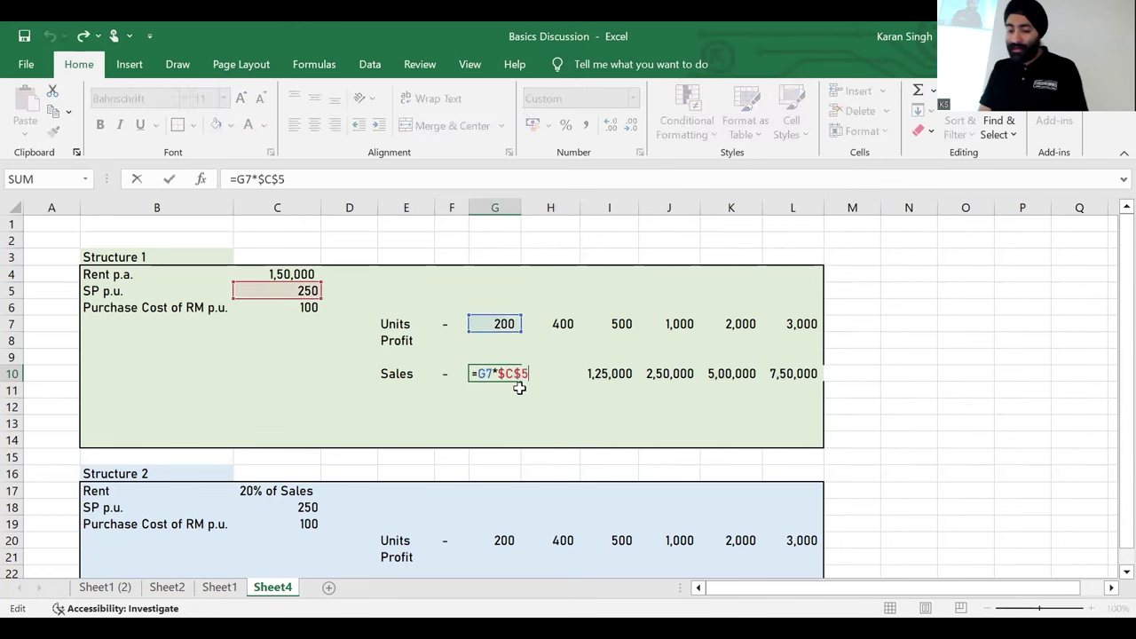
key("Escape")
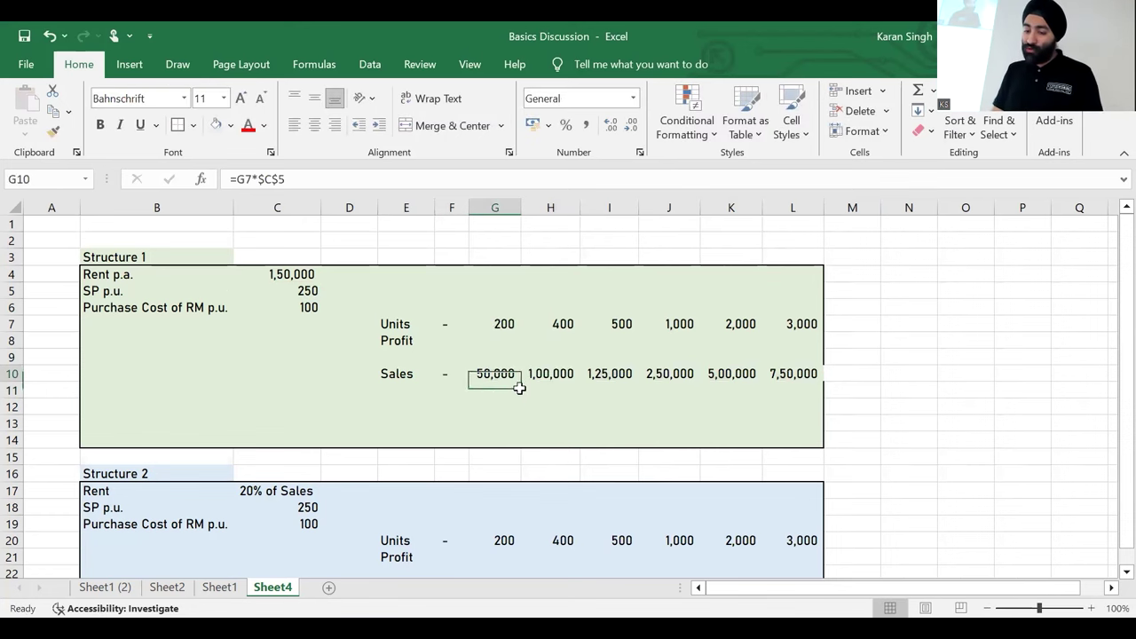
key("Right")
key("F2")
key("Escape")
key("Right")
key("F2")
key("Escape")
key("Right")
key("F2")
key("Escape")
key("Right")
key("Right")
key("F2")
key("Escape")
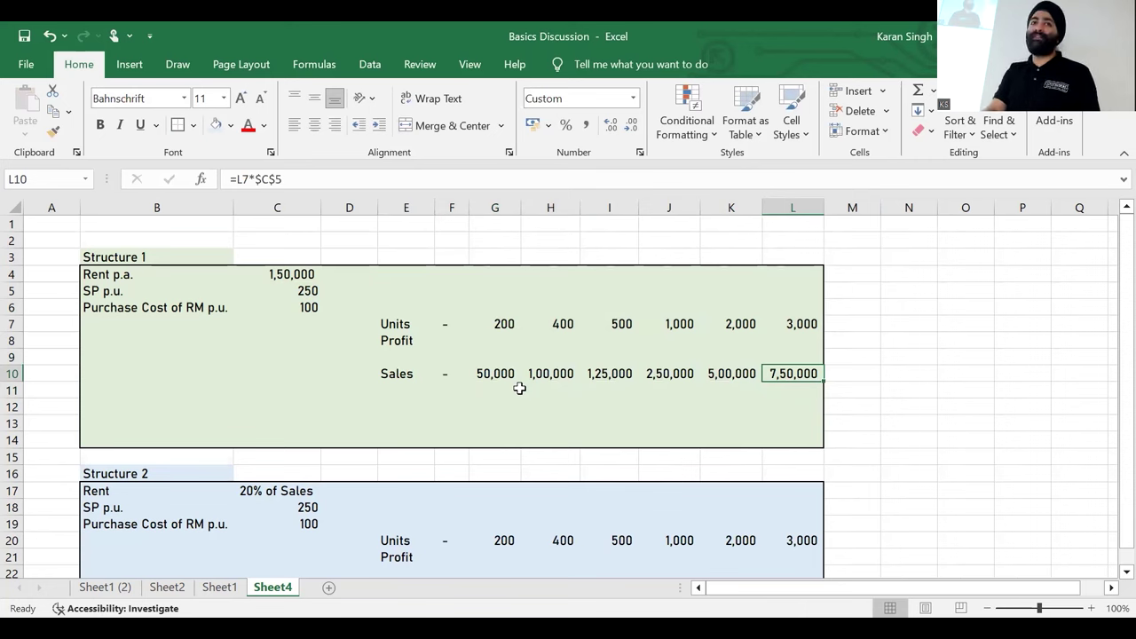
key("F2")
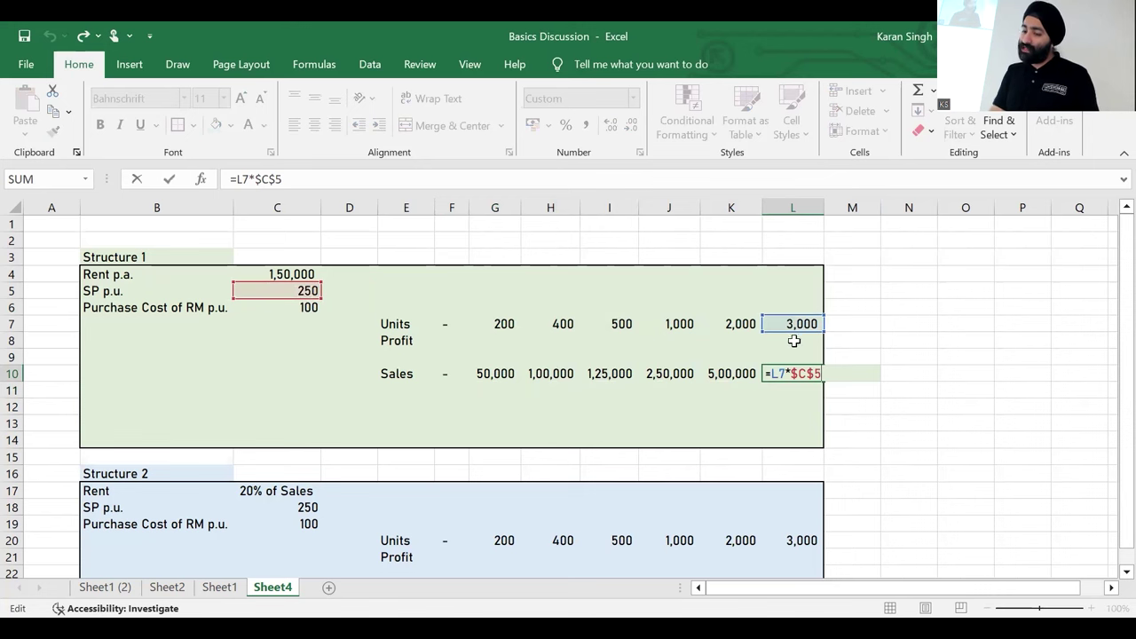
key("Escape")
Step: Trace the precedents of the sales formulas in L10 and G10
key("alt+m")
key("p")
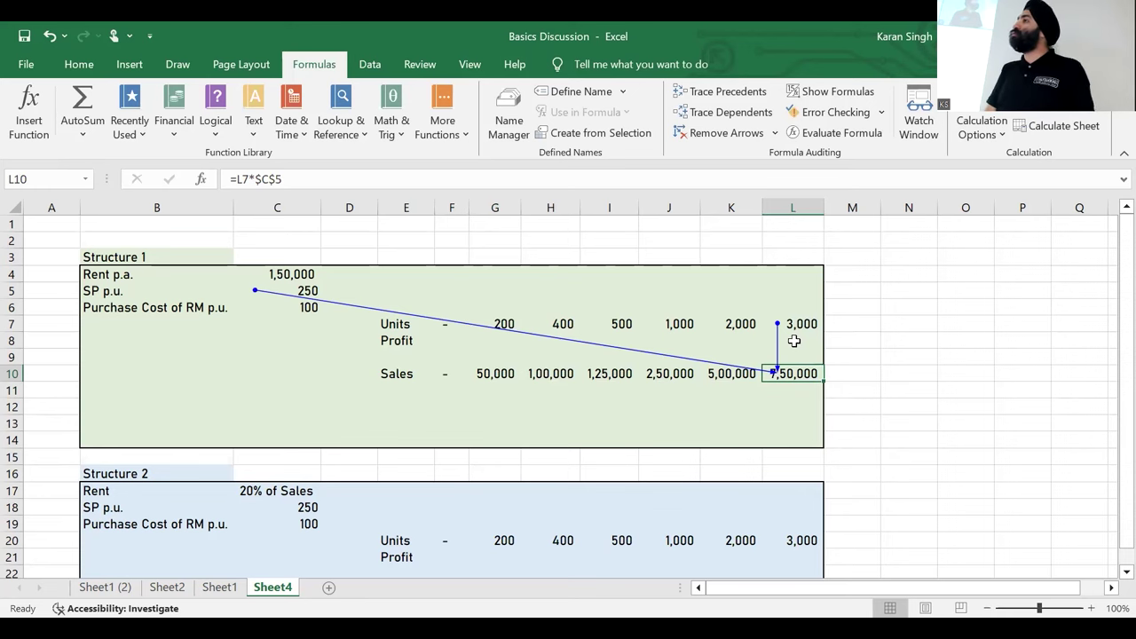
key("Left")
key("Left")
key("Left")
key("Left")
key("Left")
key("alt+m")
key("p")
Step: Enter the label "Purchase Cost" in E11, below the Sales label of Structure 1
key("Left")
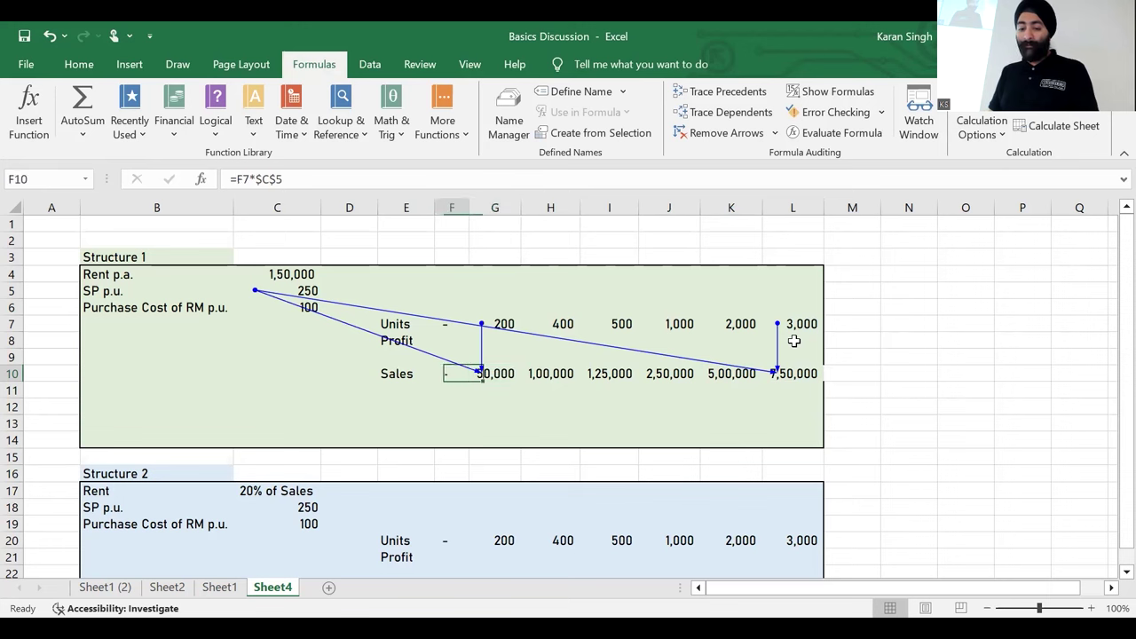
key("Down")
key("Left")
type("Cost")
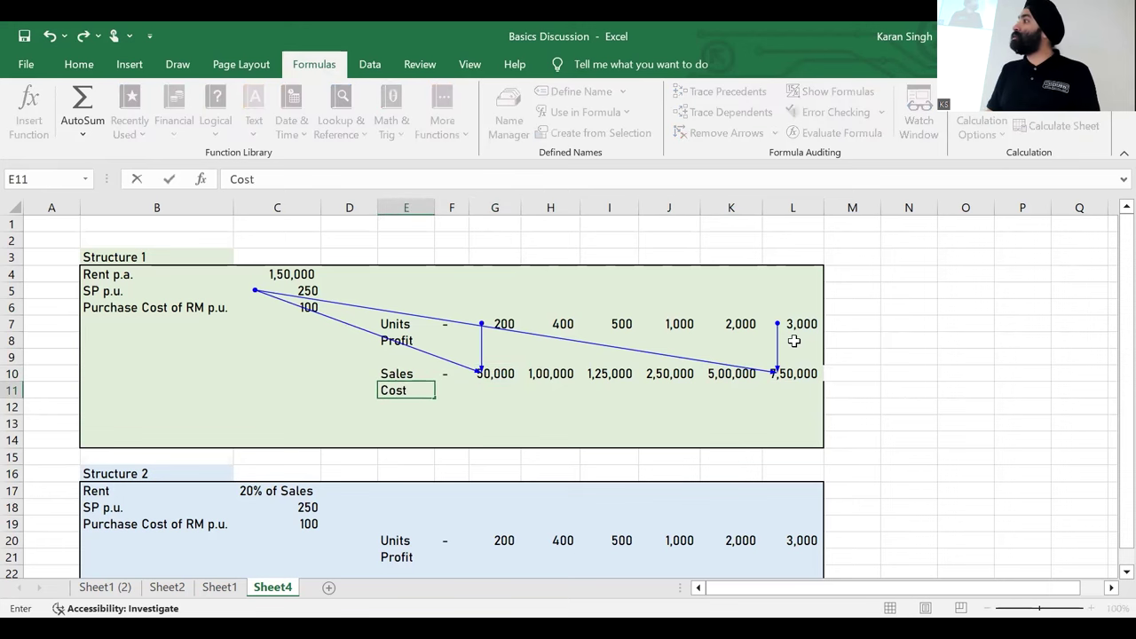
key("Escape")
type("P")
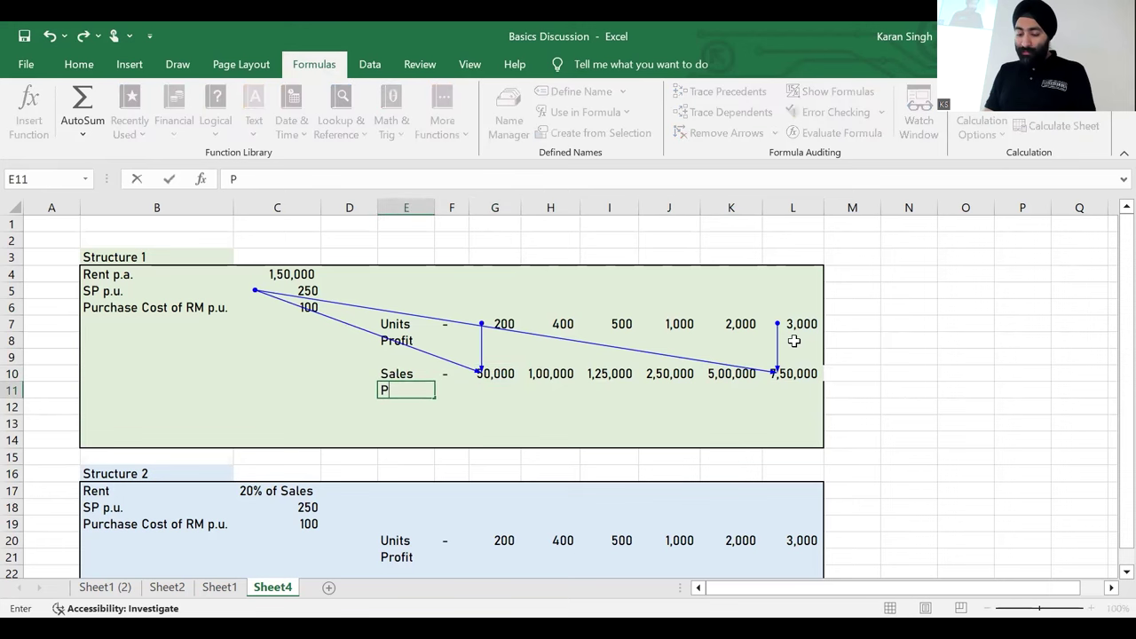
type("urchase")
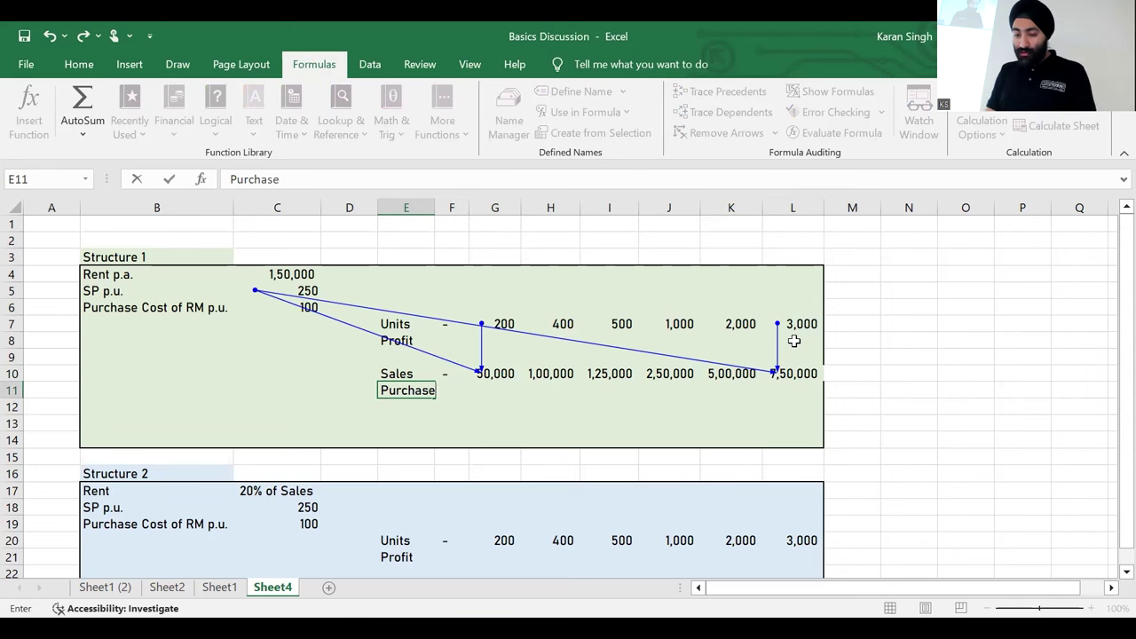
type(" Cost")
key("Return")
Step: Enter the purchase cost formula =F7*$C$6 in F11, units times the fixed raw material cost per unit
key("Up")
key("Right")
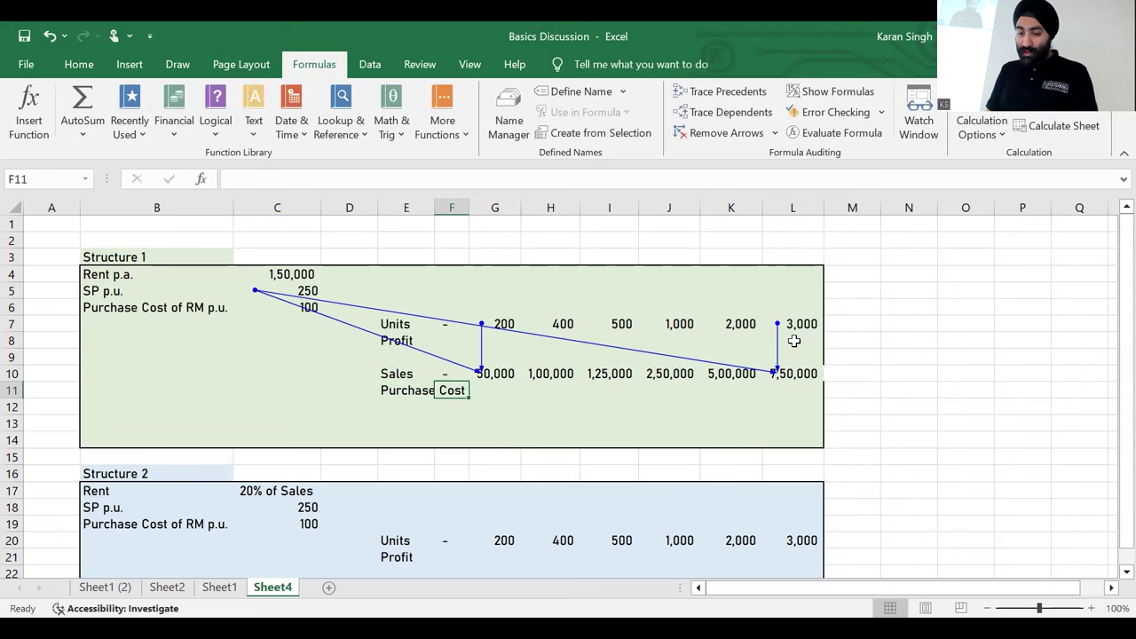
type("=")
key("Up")
key("Up")
key("Up")
key("Up")
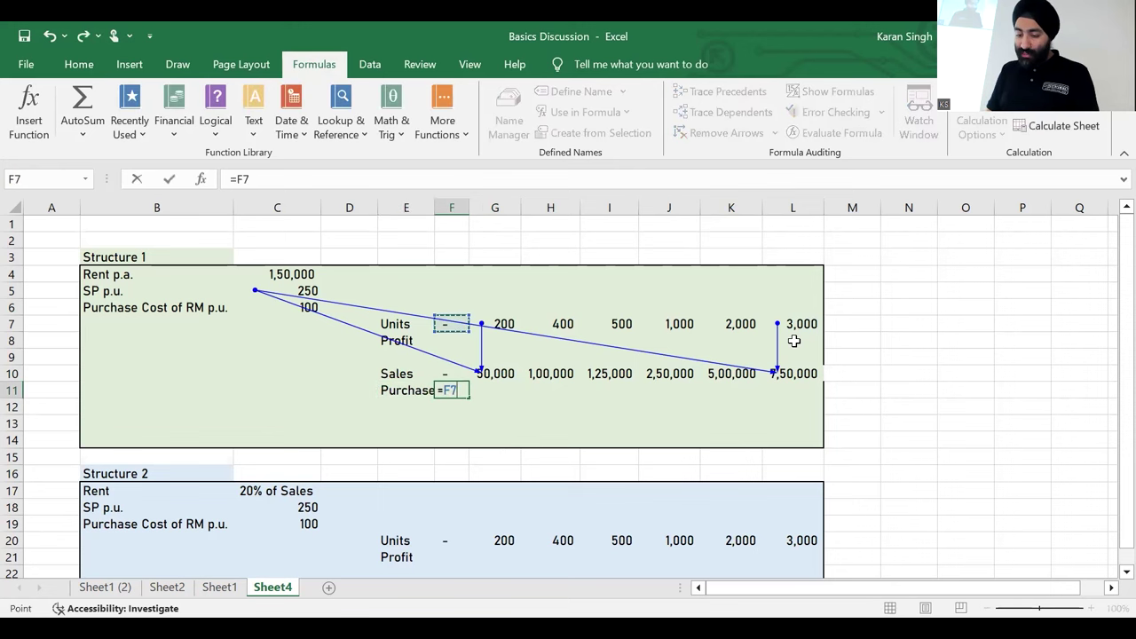
type("*")
key("Up")
key("Up")
key("Up")
key("Up")
key("Up")
key("Left")
key("Left")
key("Left")
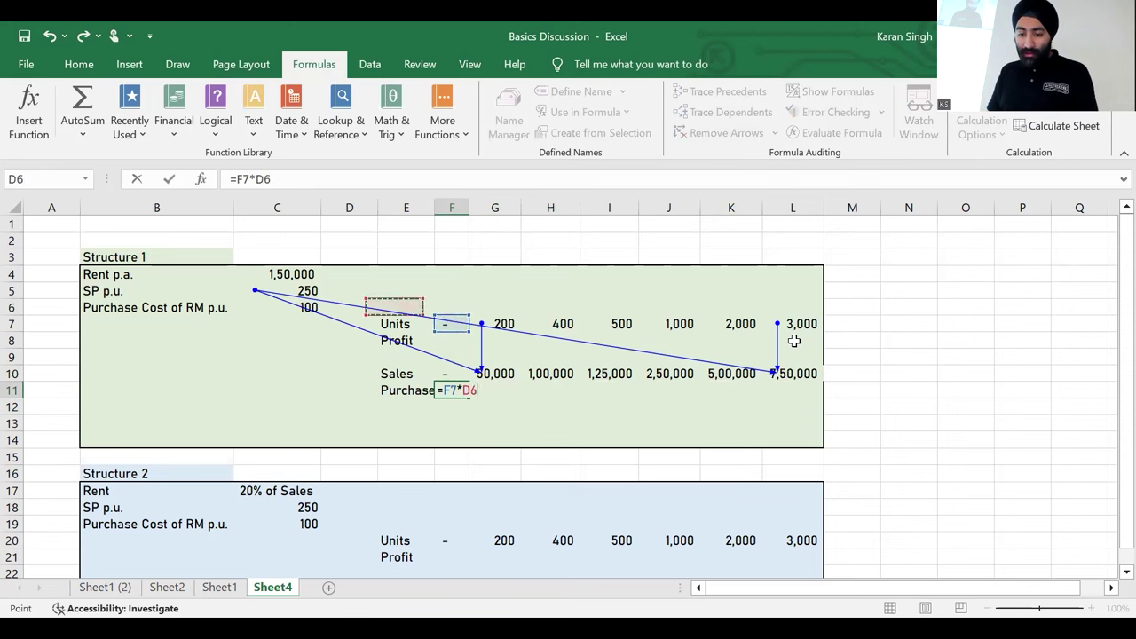
key("F4")
key("Return")
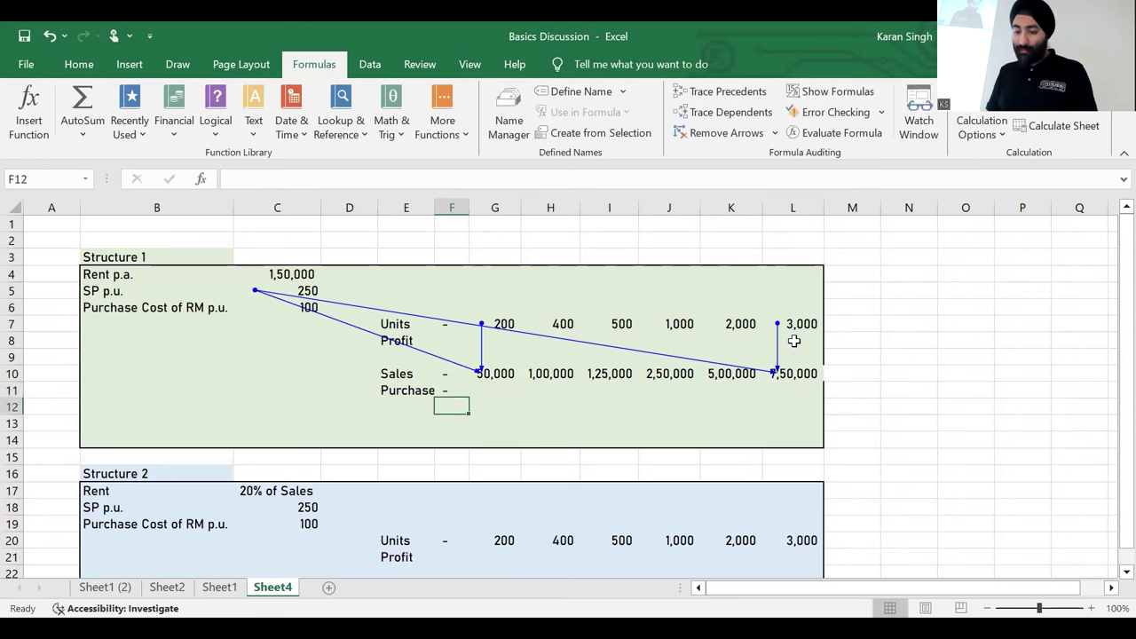
Step: Copy the purchase cost formula from F11 across the row through L11
key("Up")
key("ctrl+c")
key("Up")
key("ctrl+Right")
key("Down")
key("ctrl+shift+Left")
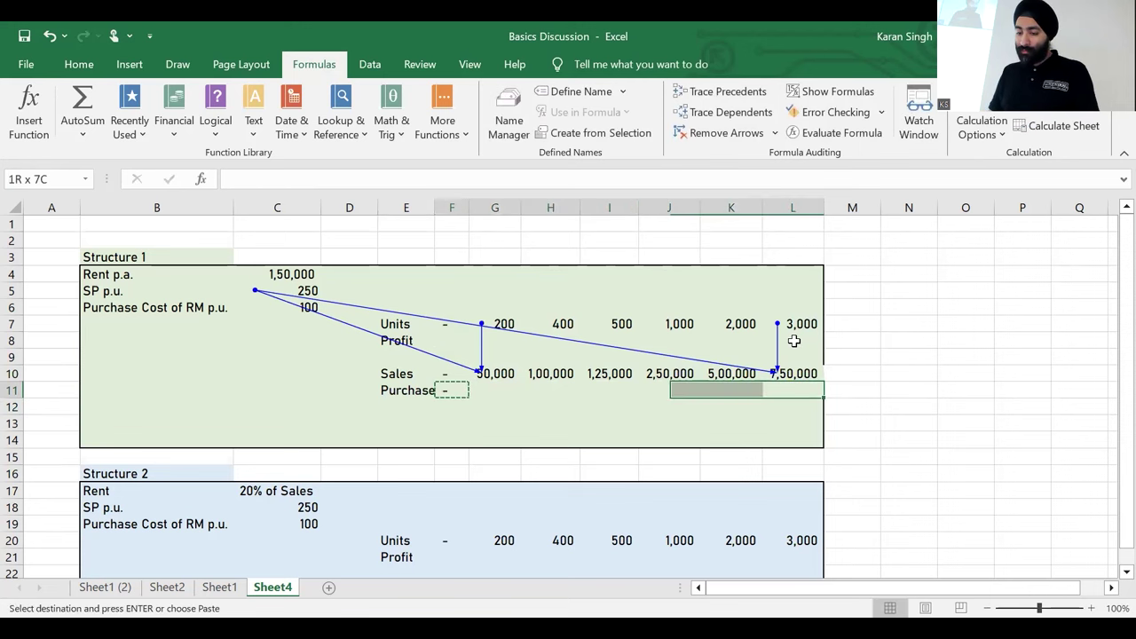
key("Return")
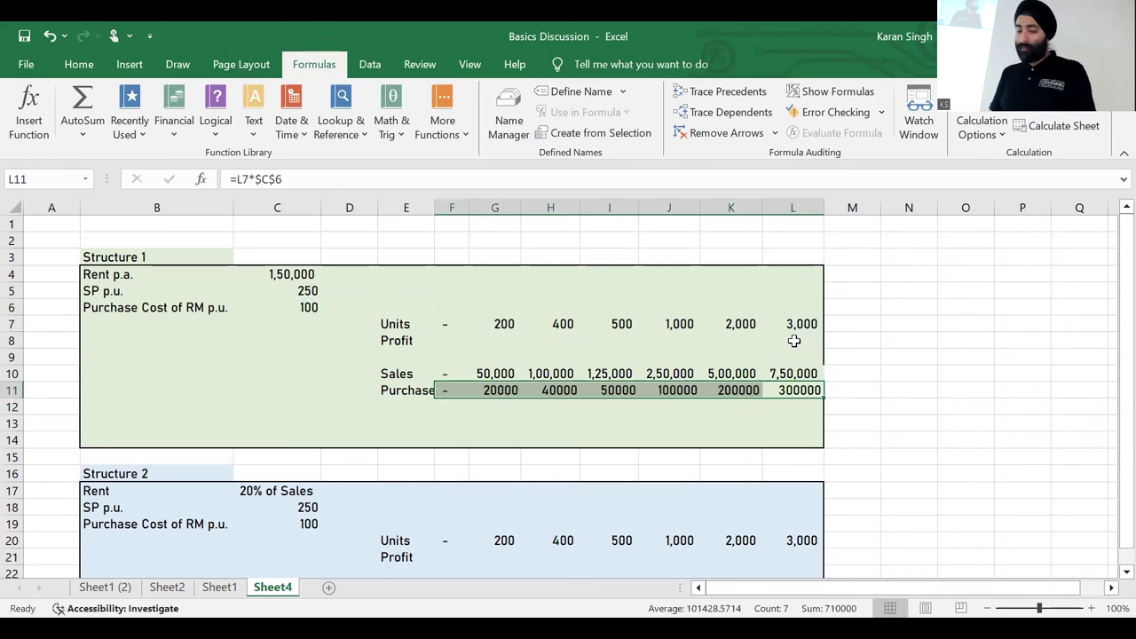
Step: Copy only the formats of the Sales row E10:L10 onto the Purchase Cost row E11:L11
key("Up")
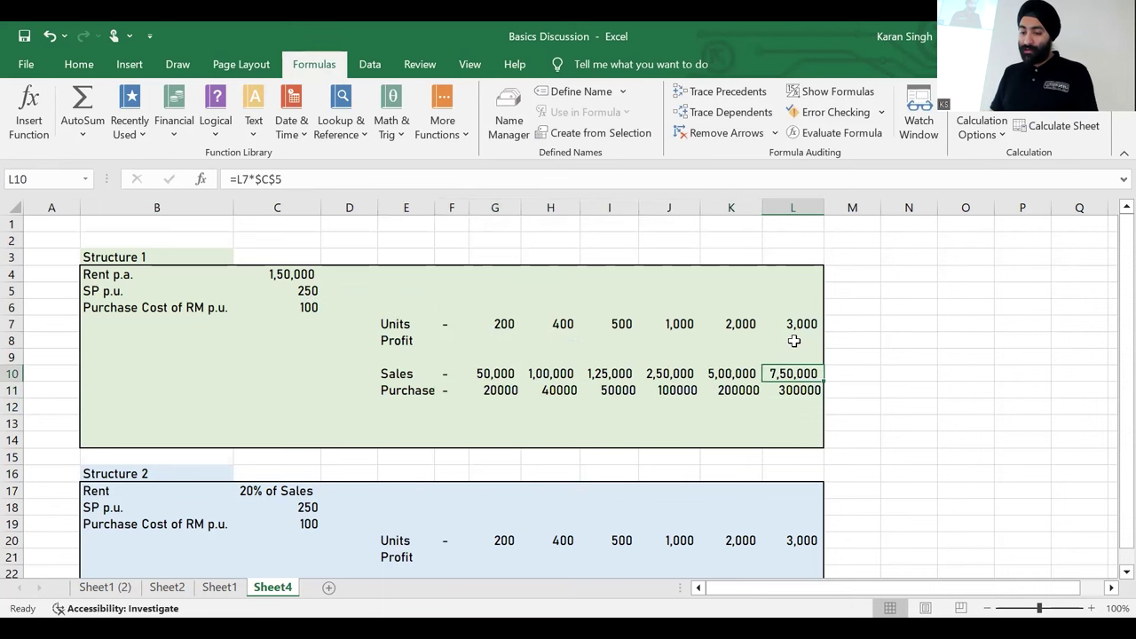
key("ctrl+shift+Left")
key("ctrl+c")
key("Down")
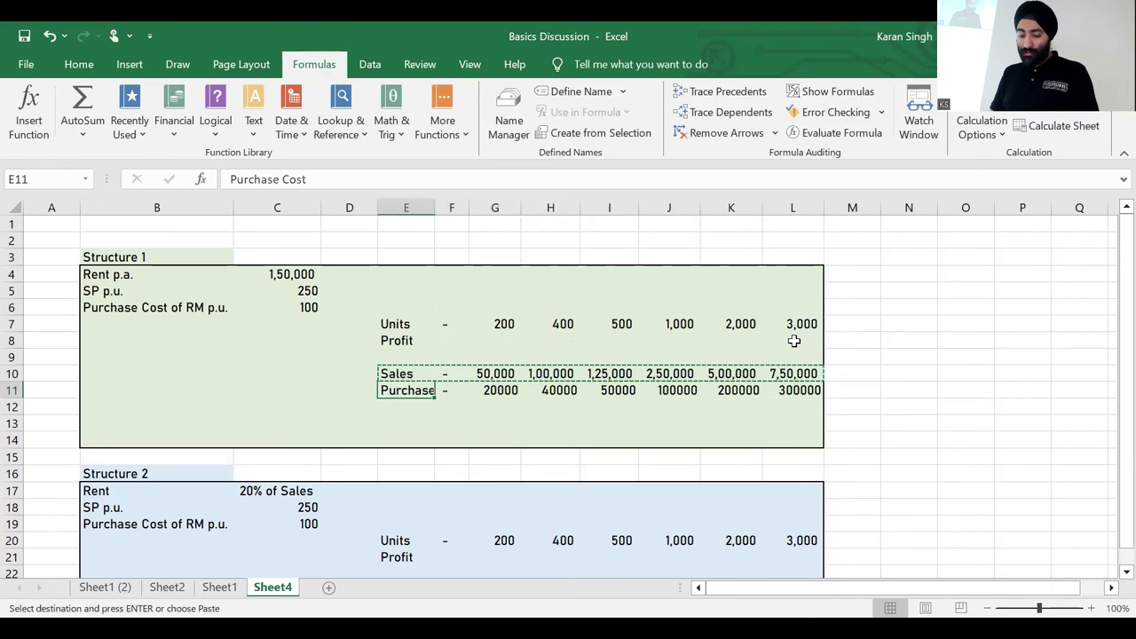
key("ctrl+shift+Right")
key("ctrl+alt+v")
key("t")
key("Return")
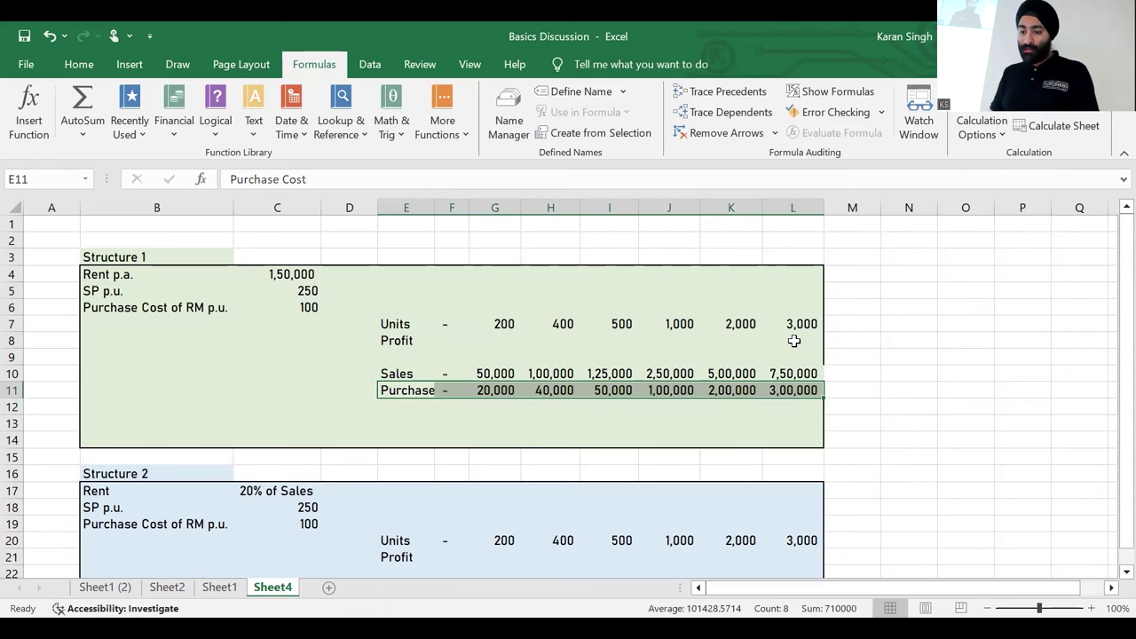
Step: Trace the precedents of the purchase cost formulas in G11 and L11, and inspect the references in G11
key("Right")
key("Right")
key("alt+m")
key("p")
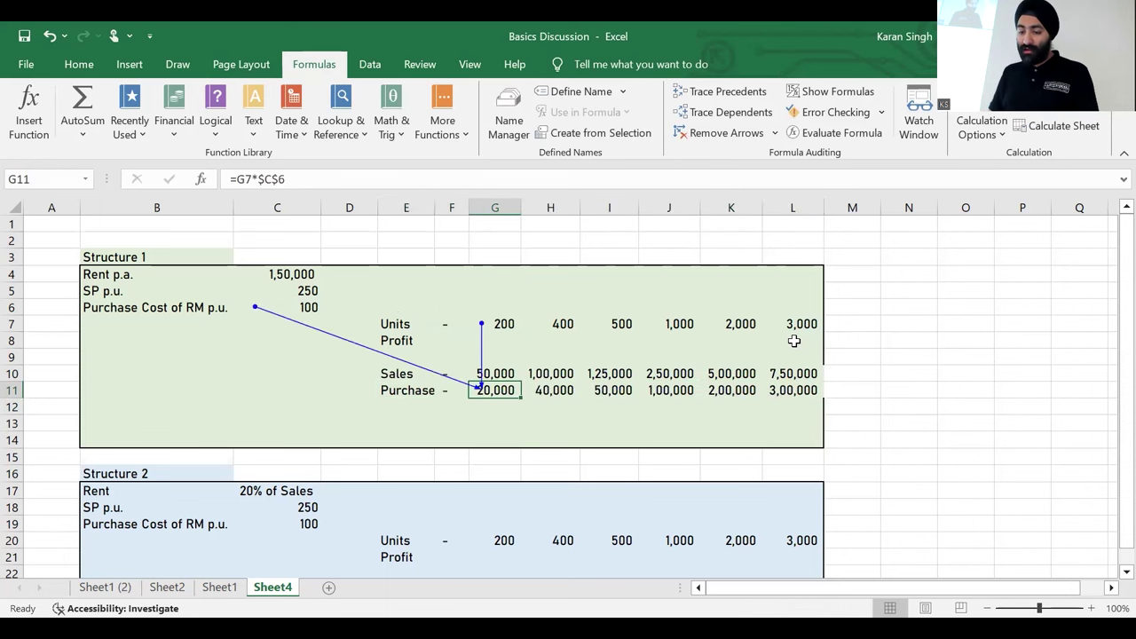
key("F2")
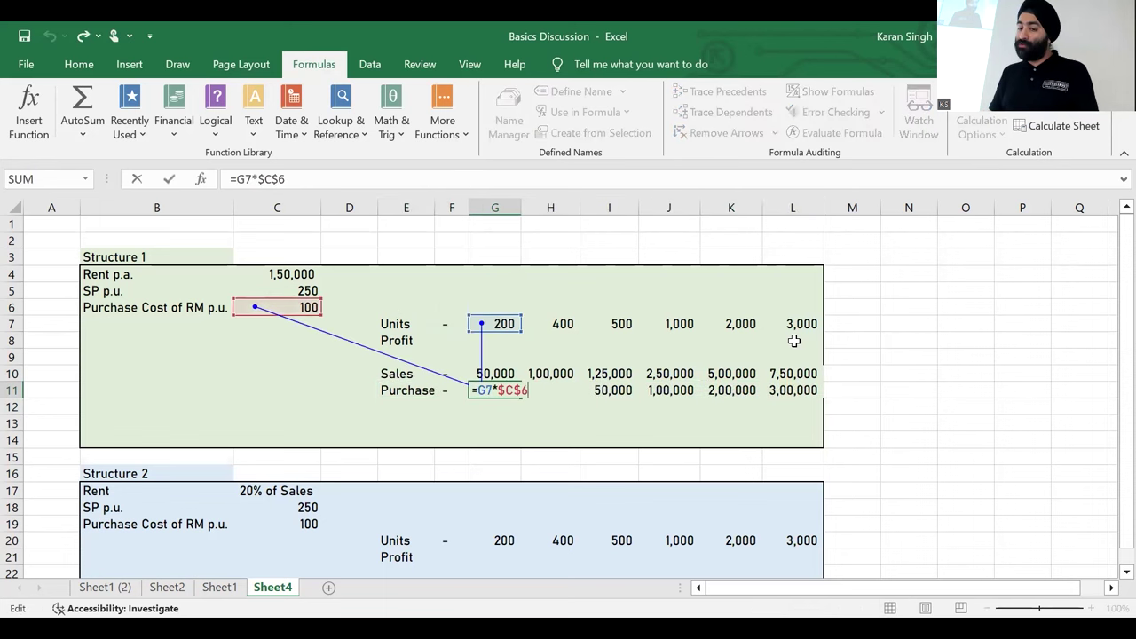
key("alt+m")
key("p")
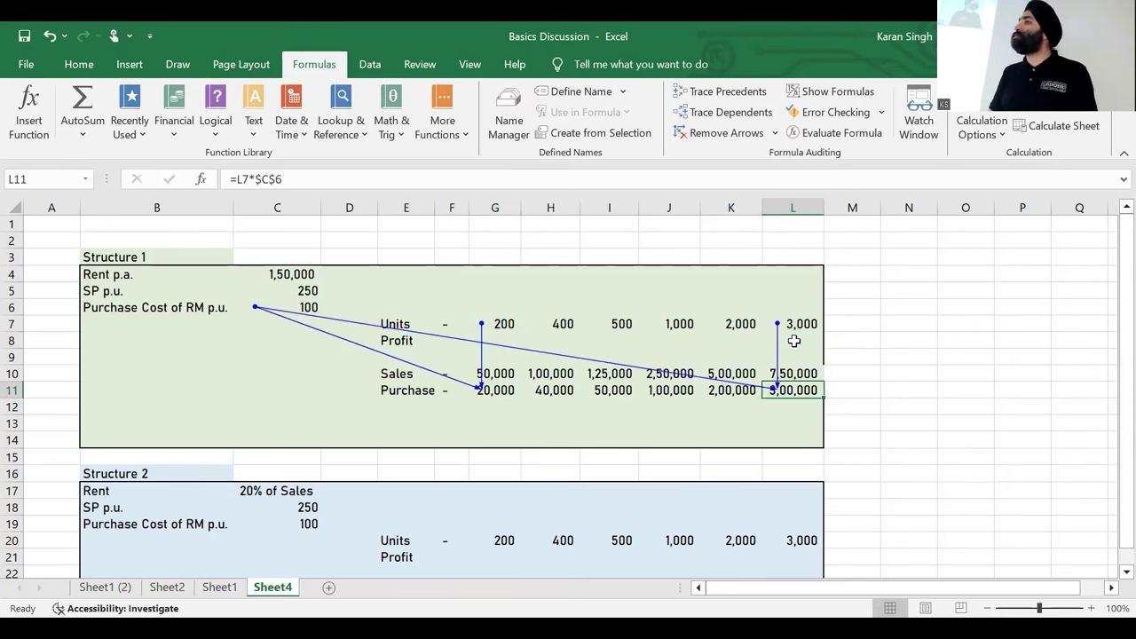
Step: Select the Purchase Cost label cell E11 in the Structure 1 block
key("Left")
key("Left")
key("Left")
key("Left")
key("Left")
key("Left")
key("Left")
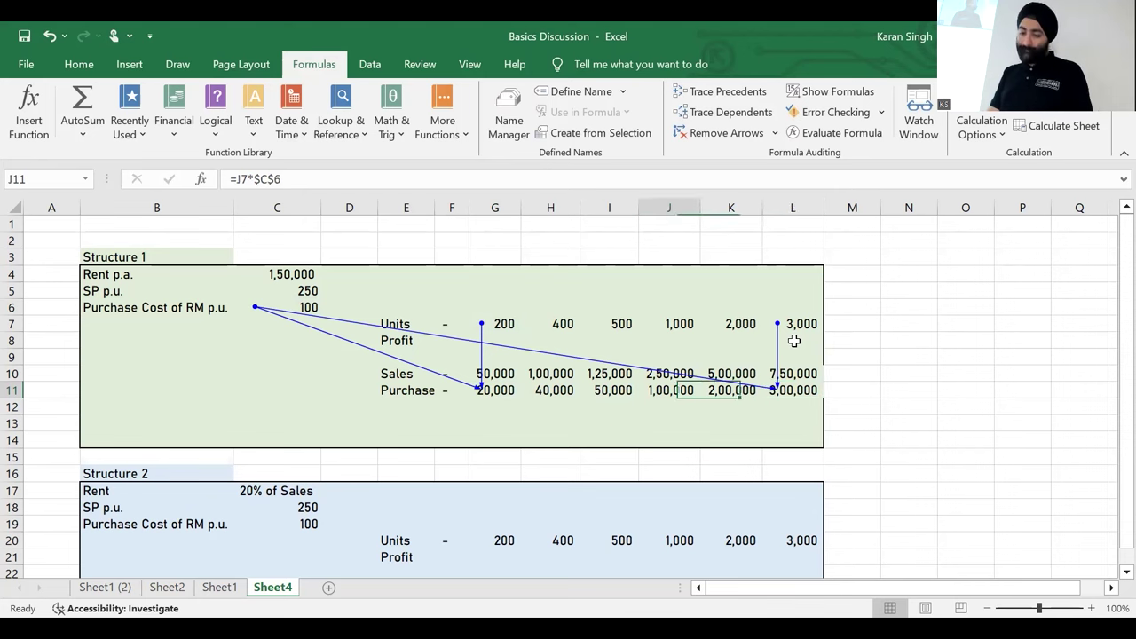
key("Down")
key("Up")
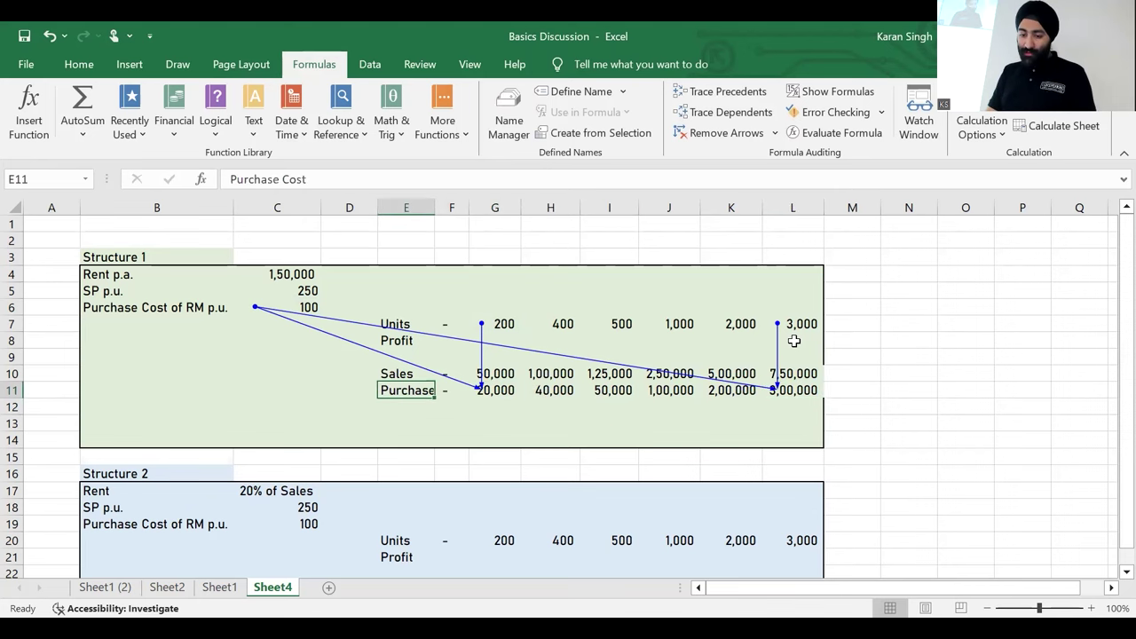
Step: AutoFit column E to the Purchase Cost label and enter the label "Rent Cost" in E12
key("alt+o")
key("c")
key("a")
key("Down")
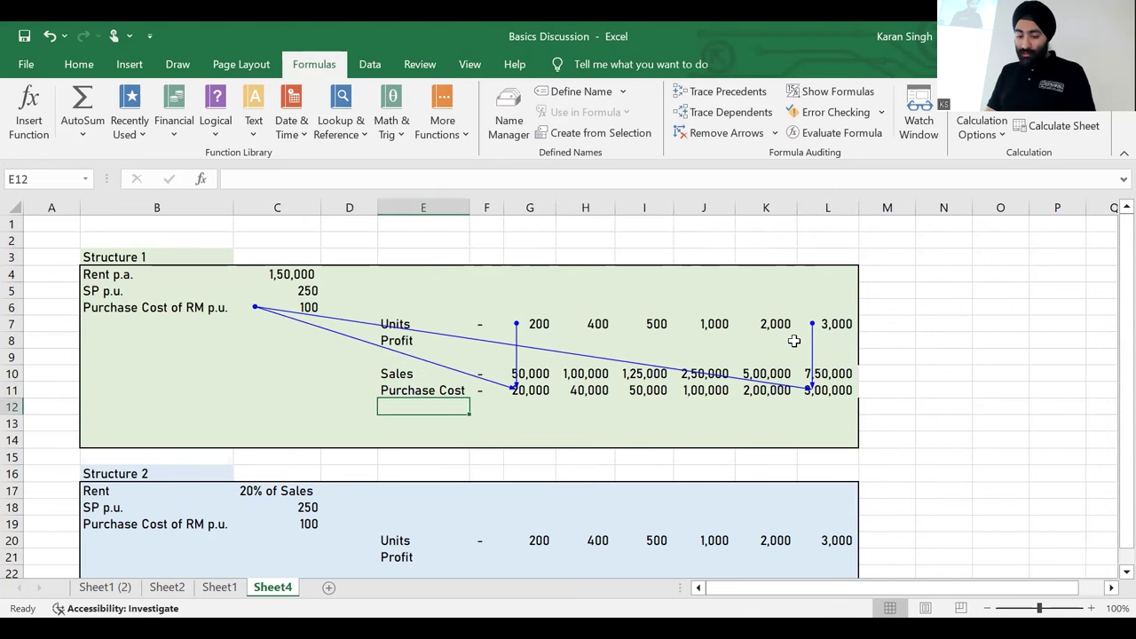
type("Rent Cost")
key("ctrl+Return")
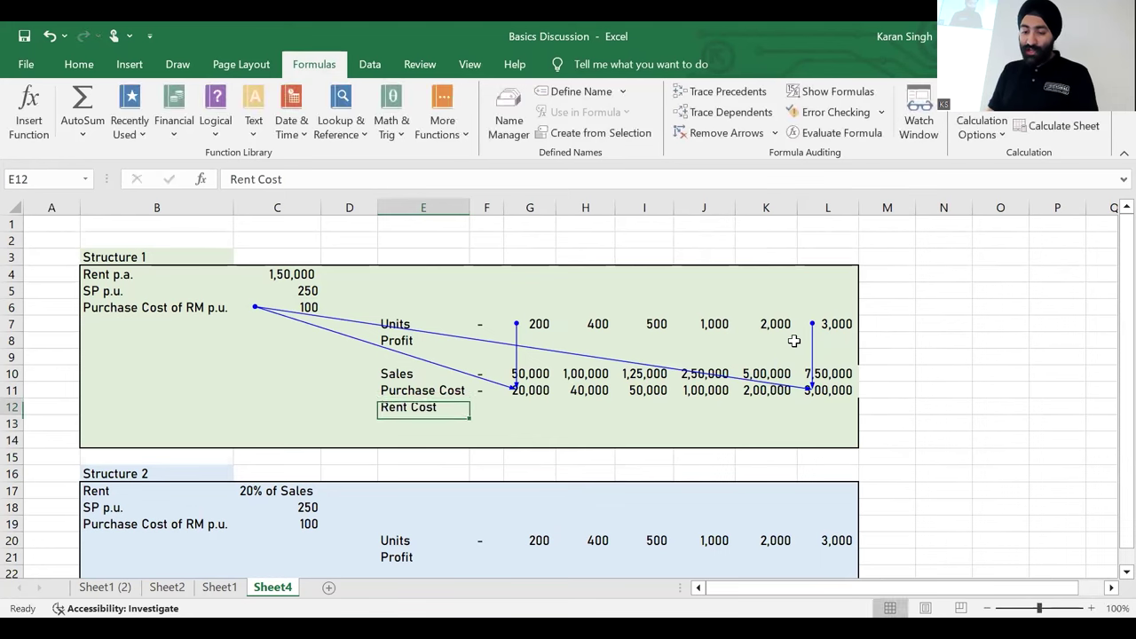
Step: Link the Structure 1 Rent Cost cell F12 to the annual rent in C4
key("Right")
type("=")
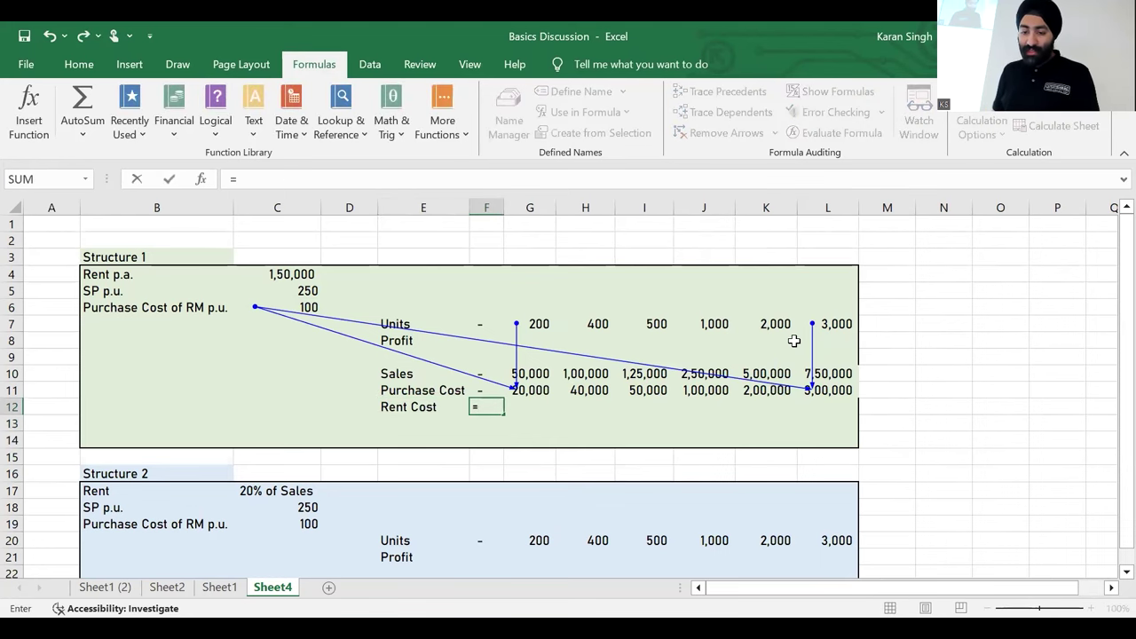
left_click(299, 274)
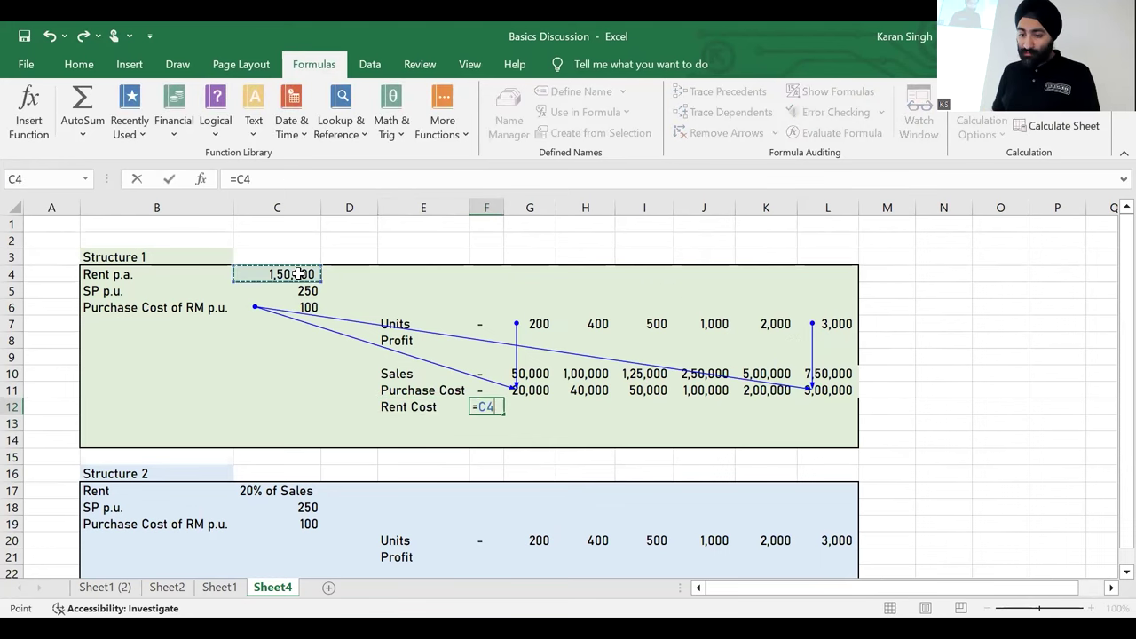
key("ctrl+Return")
Step: Try to copy the =C4 rent formula from F12 across the row through L12
key("ctrl+c")
key("shift+Right")
key("shift+Right")
key("shift+Right")
key("shift+Right")
key("shift+Right")
key("shift+Right")
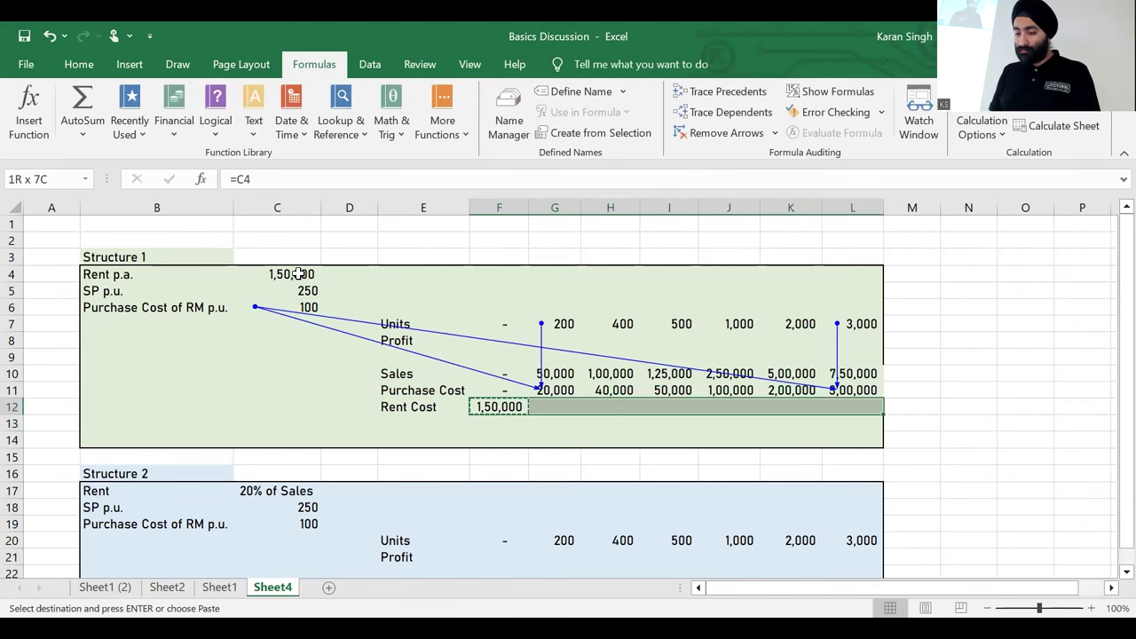
key("ctrl+v")
Step: Set the rent cost in G12 to =F12 and copy that formula across through L12
key("Right")
type("=")
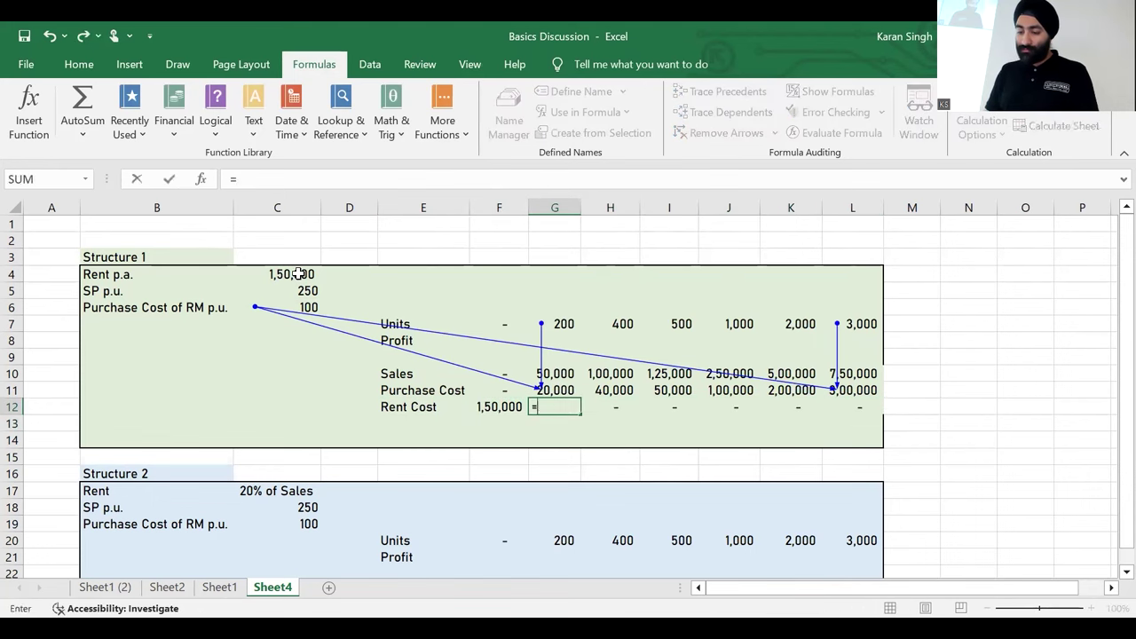
key("Left")
key("ctrl+Return")
key("ctrl+c")
key("shift+Right")
key("shift+Right")
key("shift+Right")
key("shift+Right")
key("shift+Right")
key("ctrl+v")
key("Escape")
key("Left")
key("Left")
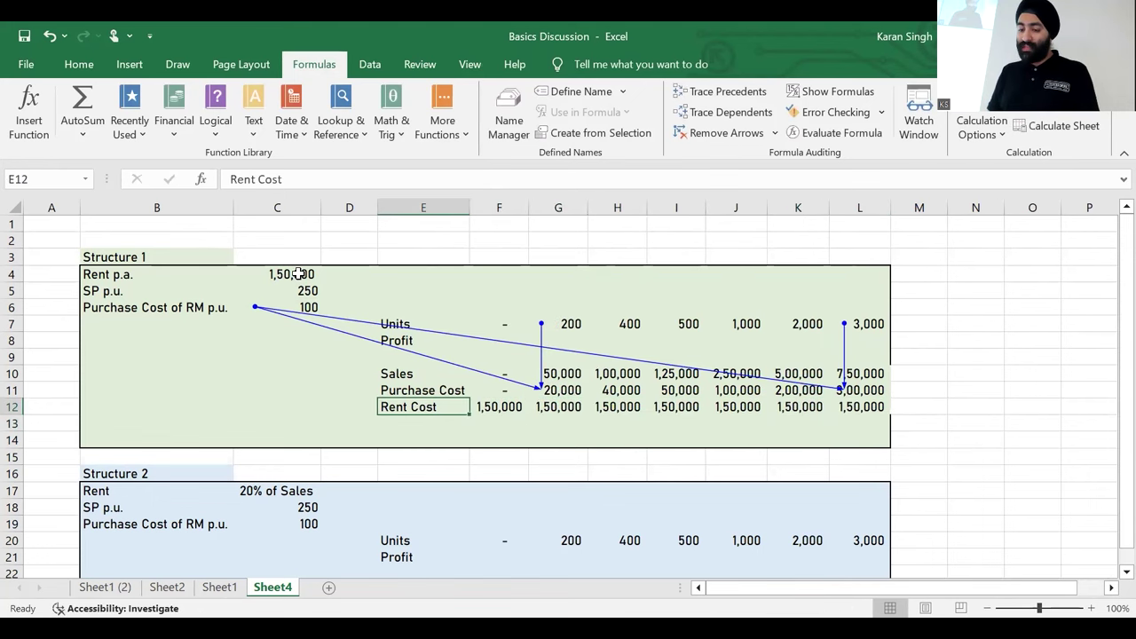
Step: Enter the label "Profit" in E13 below Rent Cost
key("Down")
type("Purchase Cost")
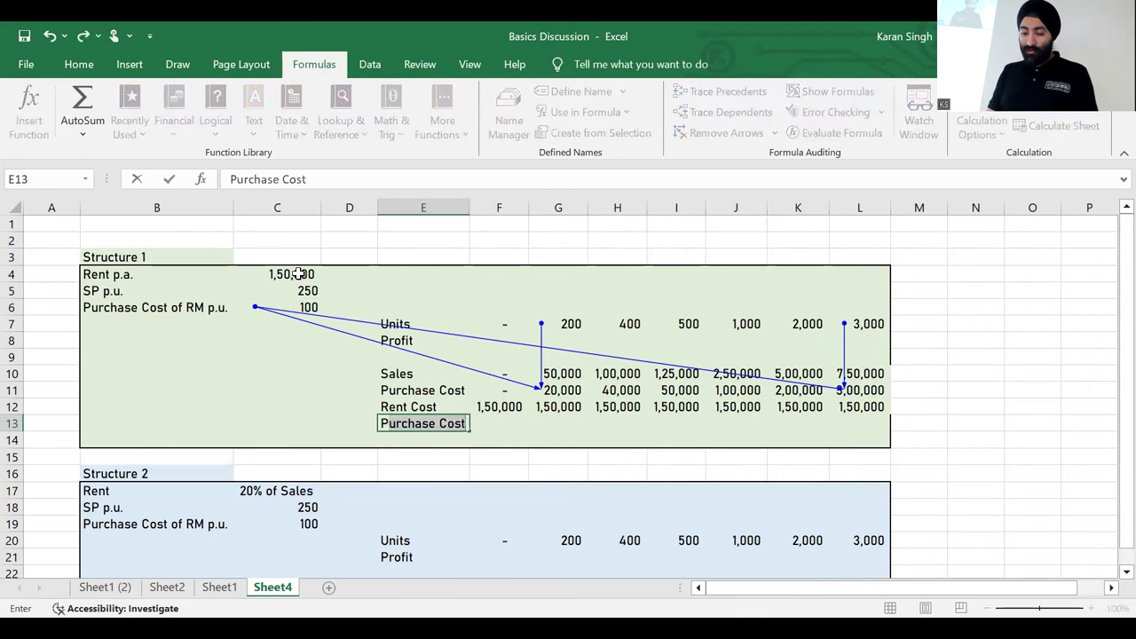
key("Escape")
type("Profit")
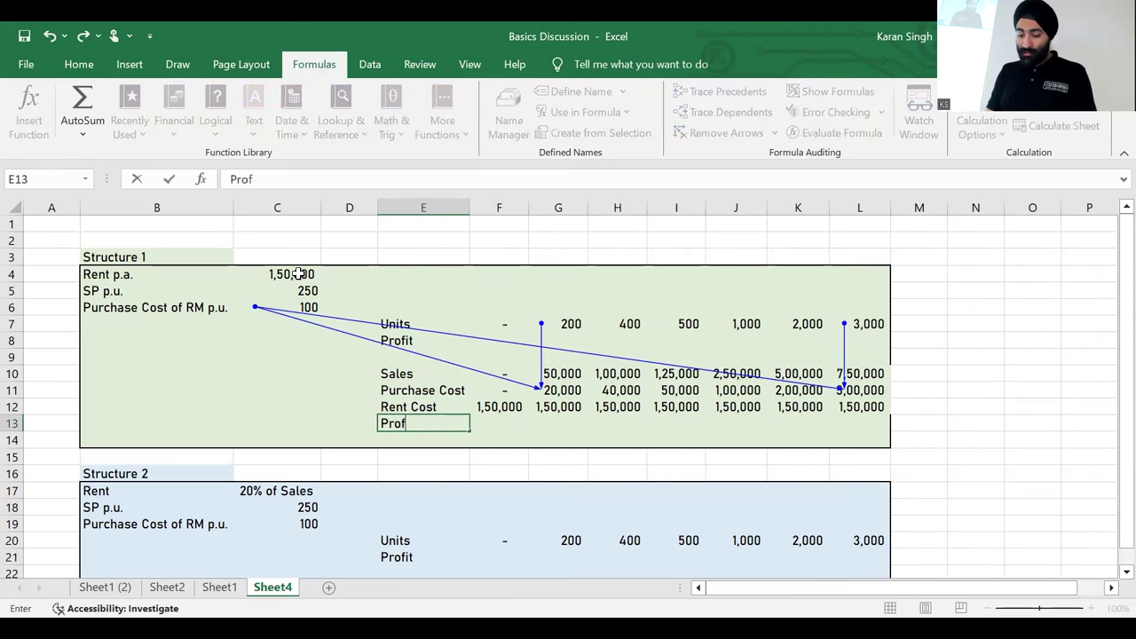
key("Return")
Step: Calculate profit in F13 as sales minus purchase cost minus rent cost with =F10-F11-F12
key("Up")
key("Right")
type("=")
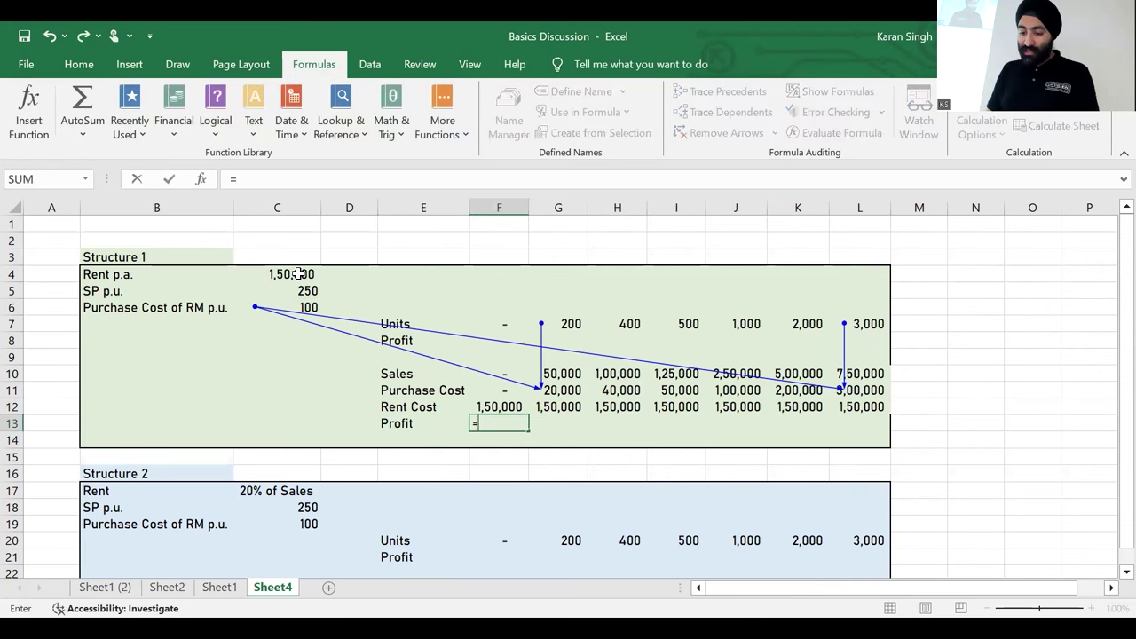
key("Up")
key("Up")
key("Up")
type("-")
key("Up")
key("Up")
type("-")
key("Up")
key("Return")
key("Up")
Step: Copy the profit formula from F13 across the row through L13
key("ctrl+c")
key("shift+Right")
key("shift+Right")
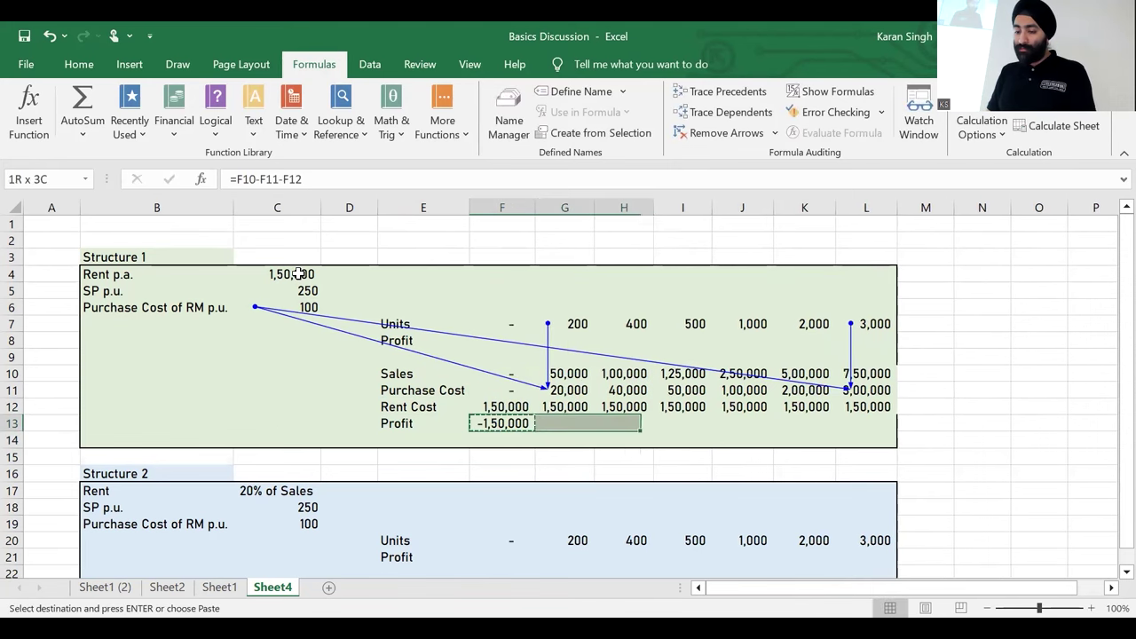
key("shift+Right")
key("shift+Right")
key("shift+Right")
key("shift+Right")
key("Return")
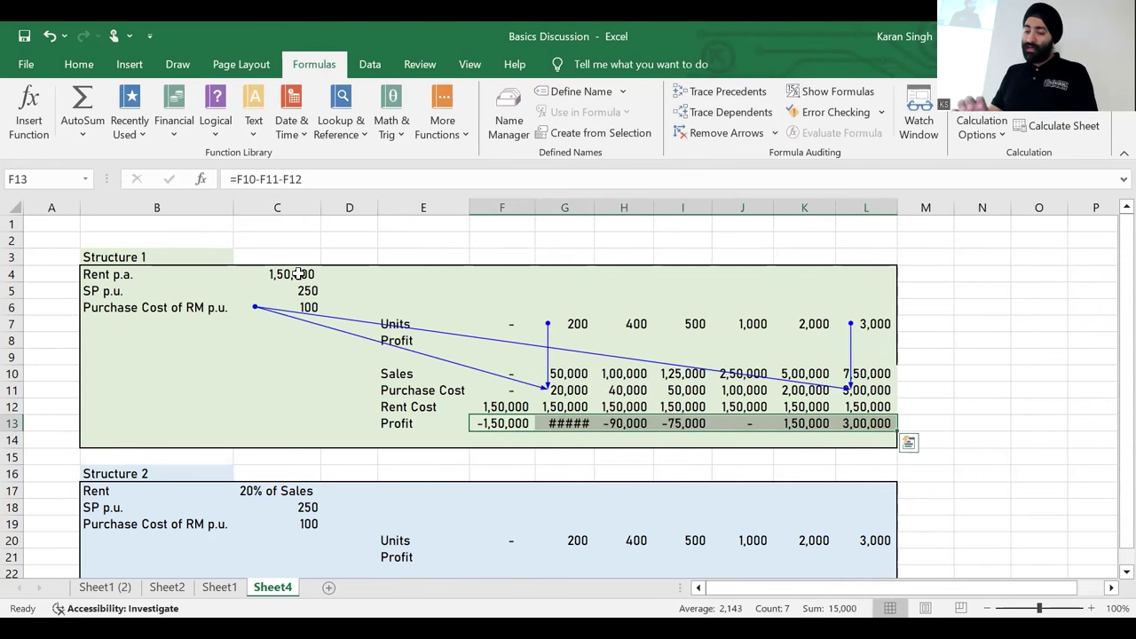
Step: AutoFit the widths of columns F through L to the Structure 1 figures in F7:L13
key("alt+o")
key("c")
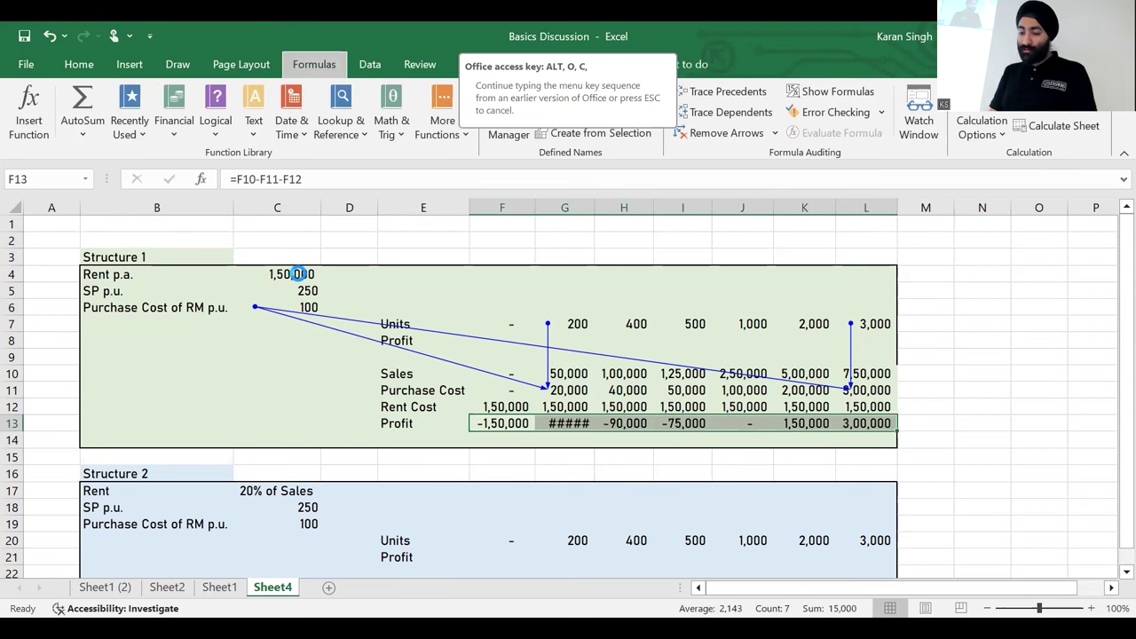
key("a")
key("shift+Up")
key("shift+Up")
key("shift+Up")
key("shift+Up")
key("shift+Up")
key("shift+Up")
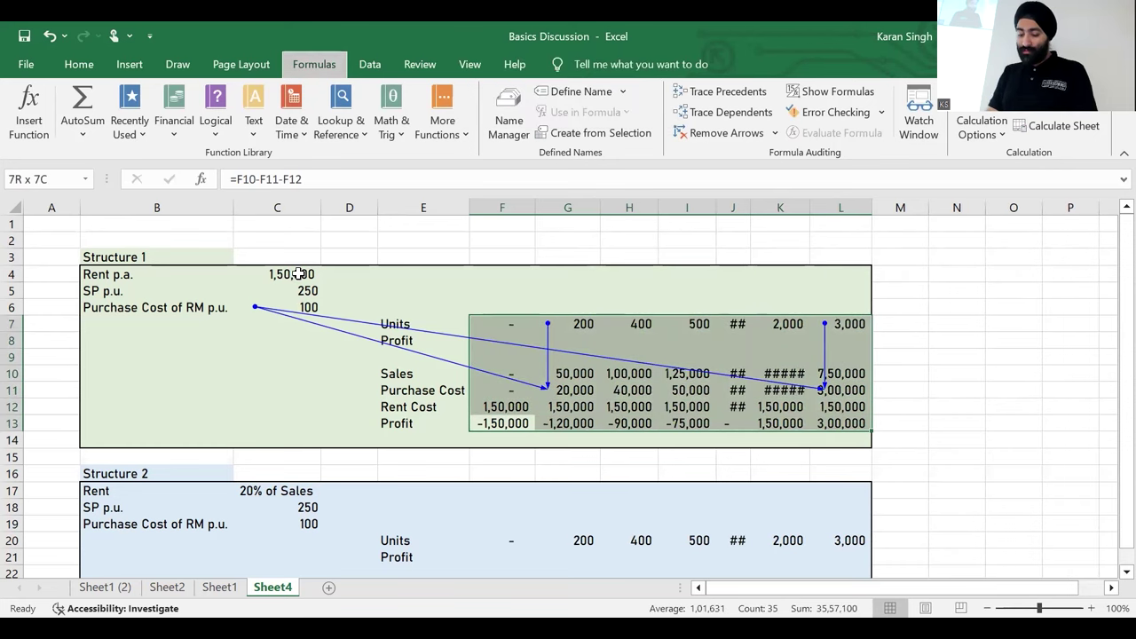
key("alt+o")
key("c")
key("a")
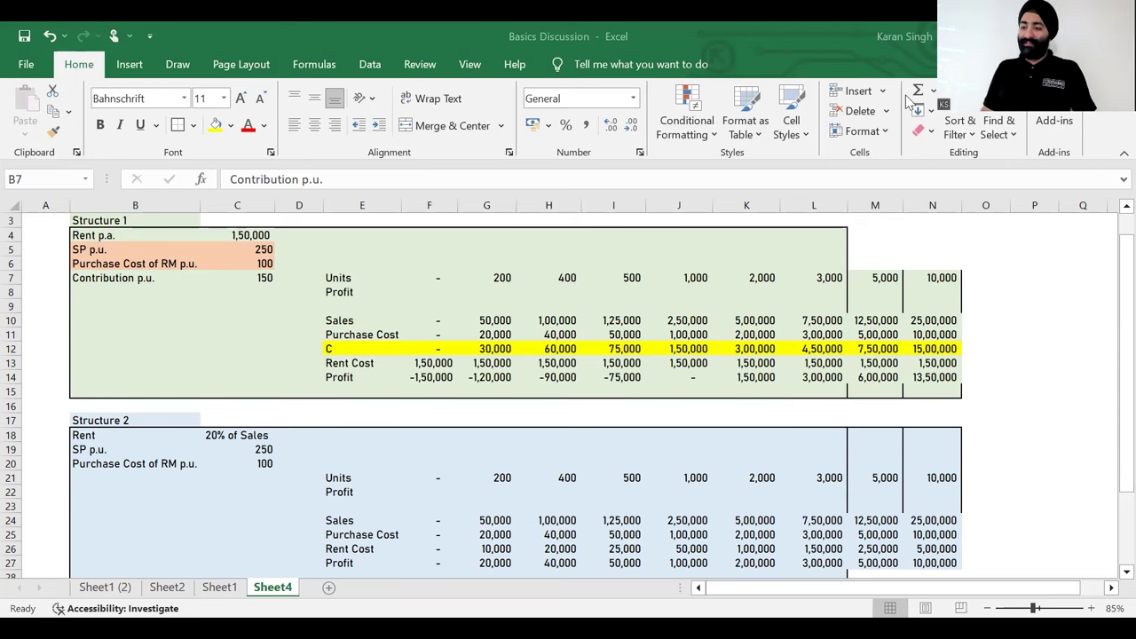
Step: Enter the label "Rent (Variable) p.u." in B21, below the Structure 2 purchase cost per unit
scroll(919, 108, "down", 1)
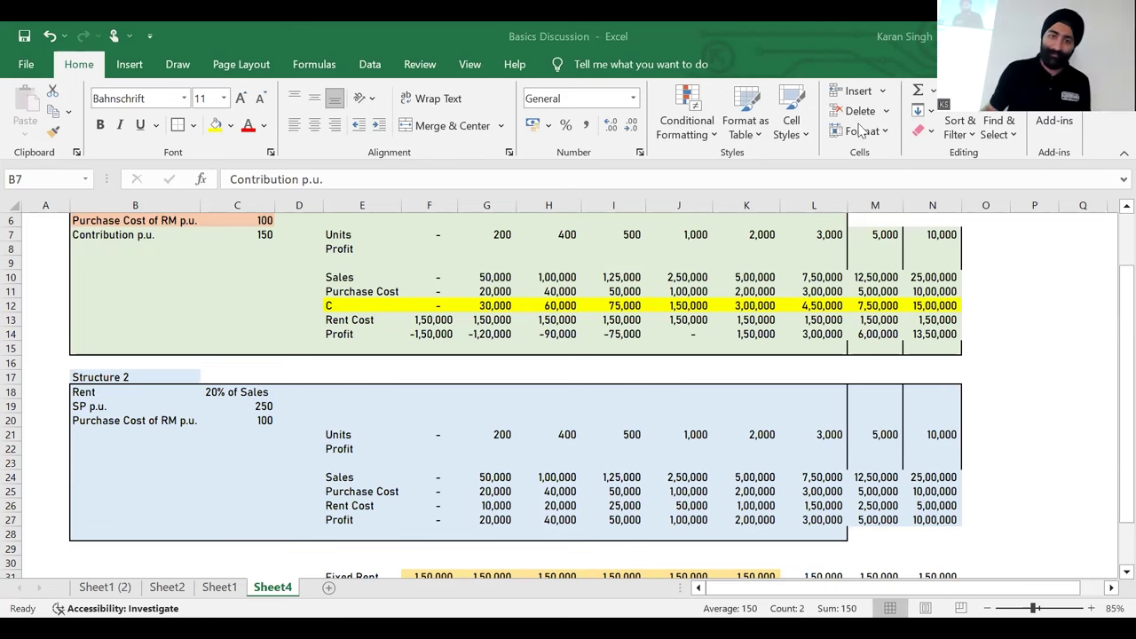
left_click(167, 433)
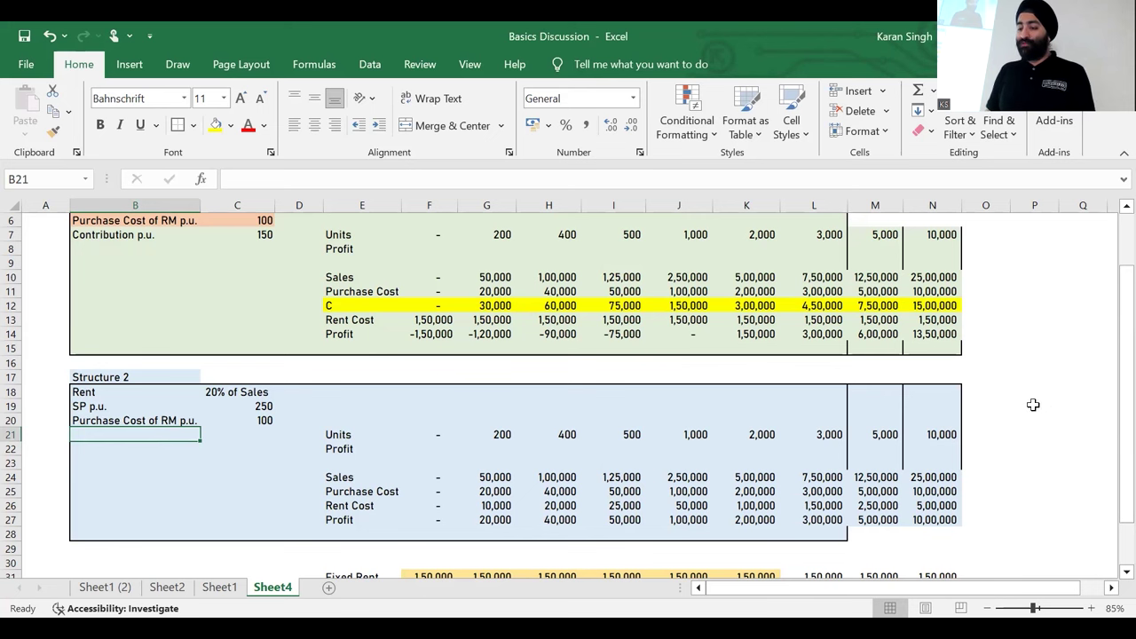
left_click(135, 409)
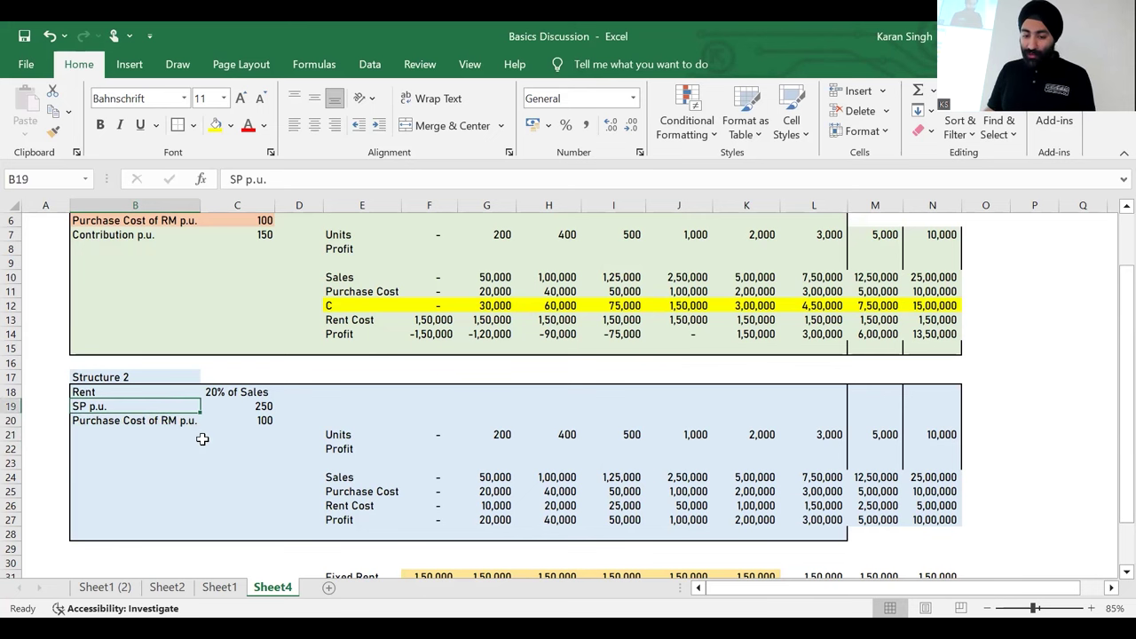
key("Down")
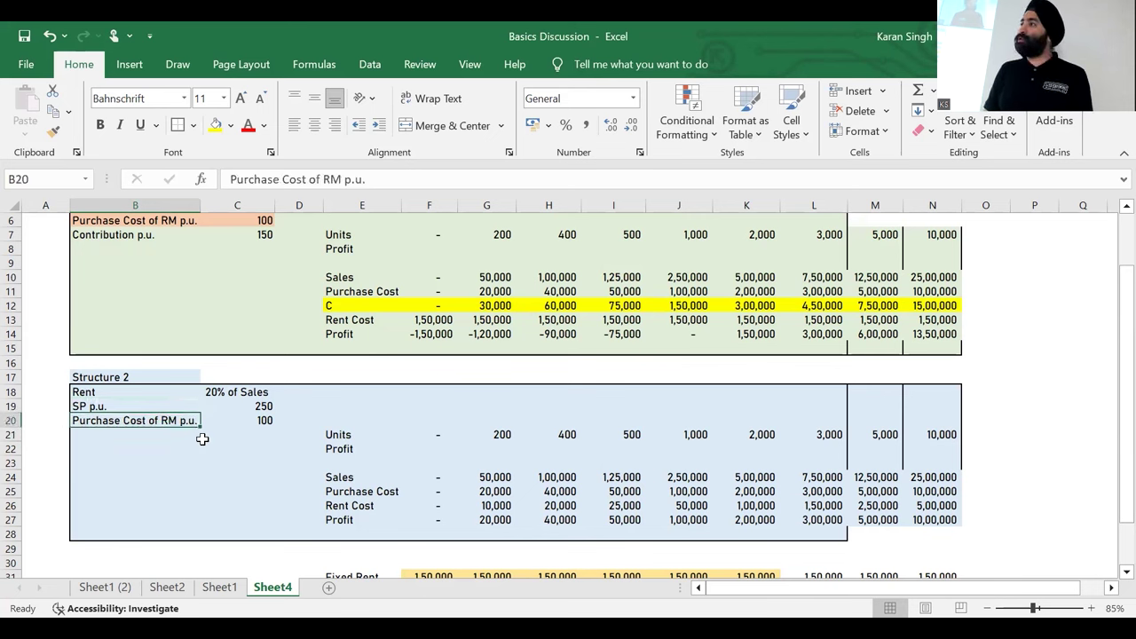
key("shift+Right")
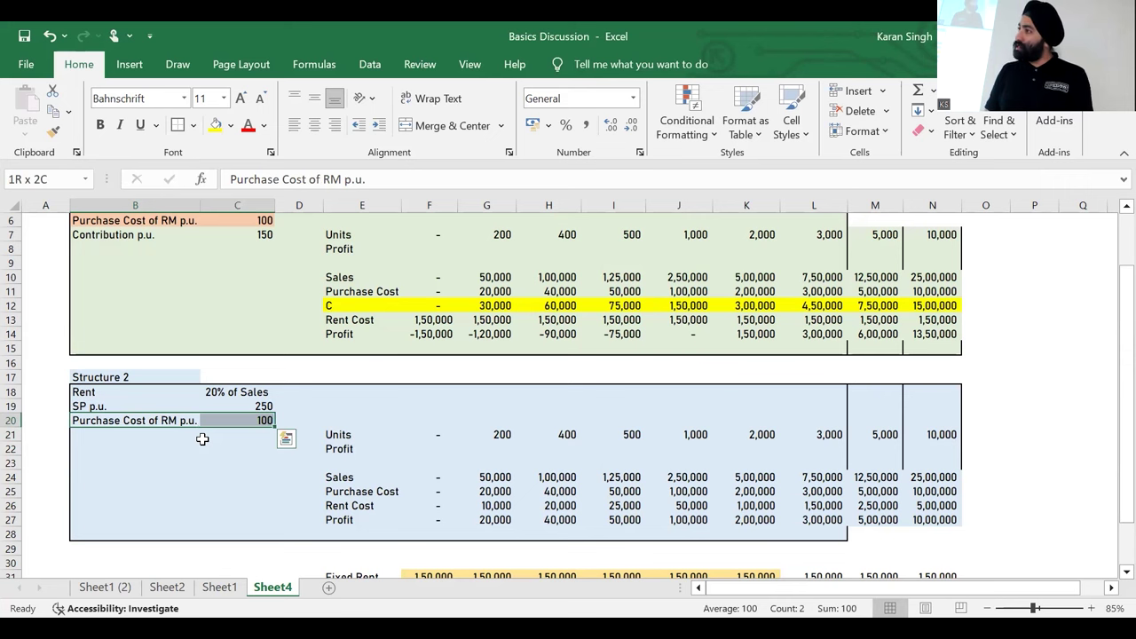
key("Down")
type("Rent (Variable()")
key("BackSpace")
key("BackSpace")
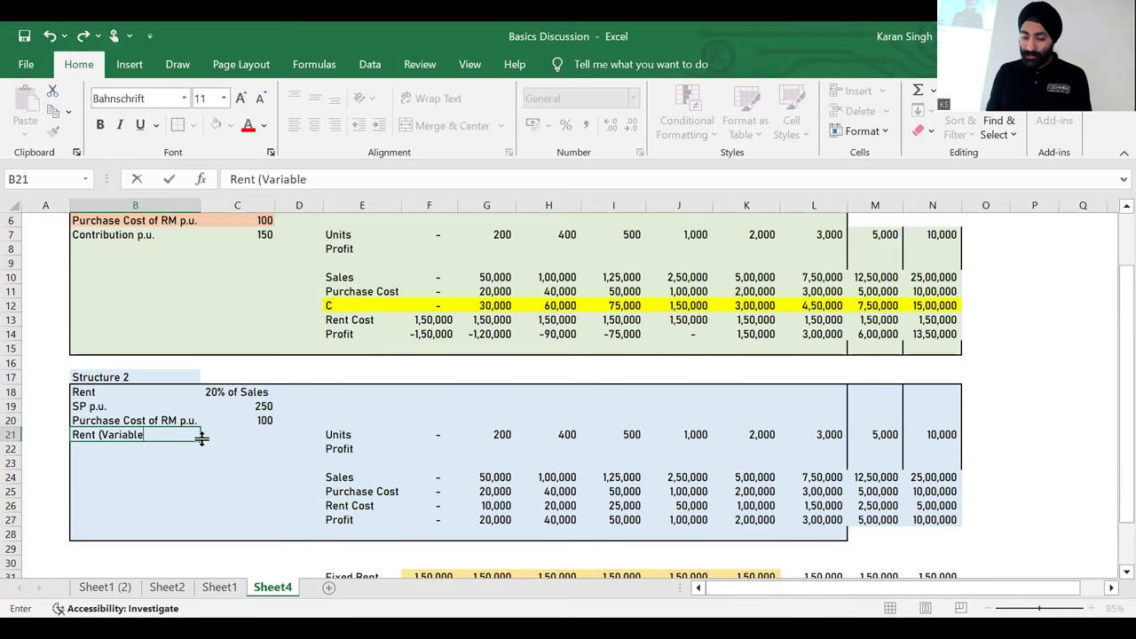
type(")")
left_click(202, 439)
key("Left")
key("F2")
type("p.u.")
left_click(204, 438)
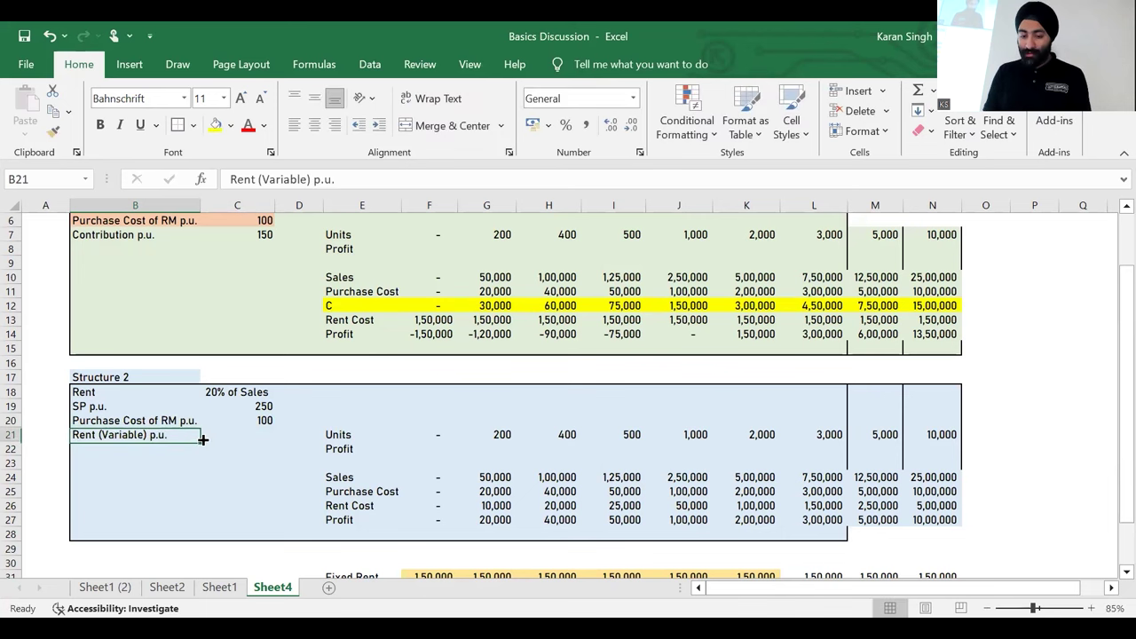
Step: Calculate the variable rent per unit in C21 as 20% of the selling price with =C19*20%
type("=")
key("Up")
key("Up")
type("*20%")
key("Return")
key("Up")
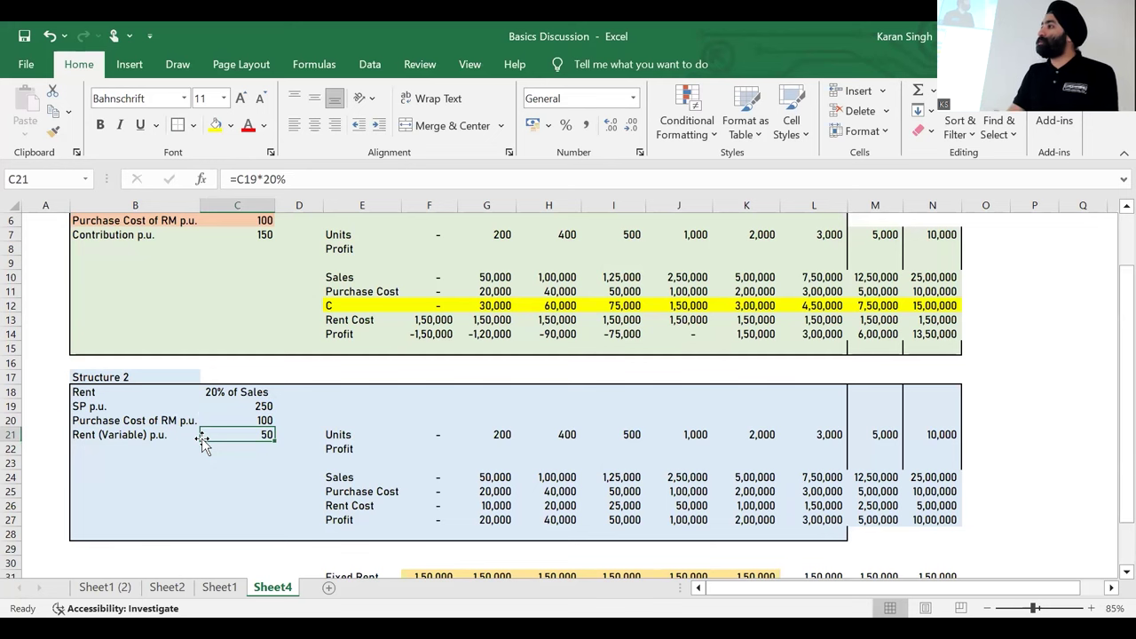
key("Down")
type("=")
key("Escape")
type("=")
key("Escape")
left_click_drag(202, 443, 233, 449)
key("ctrl+z")
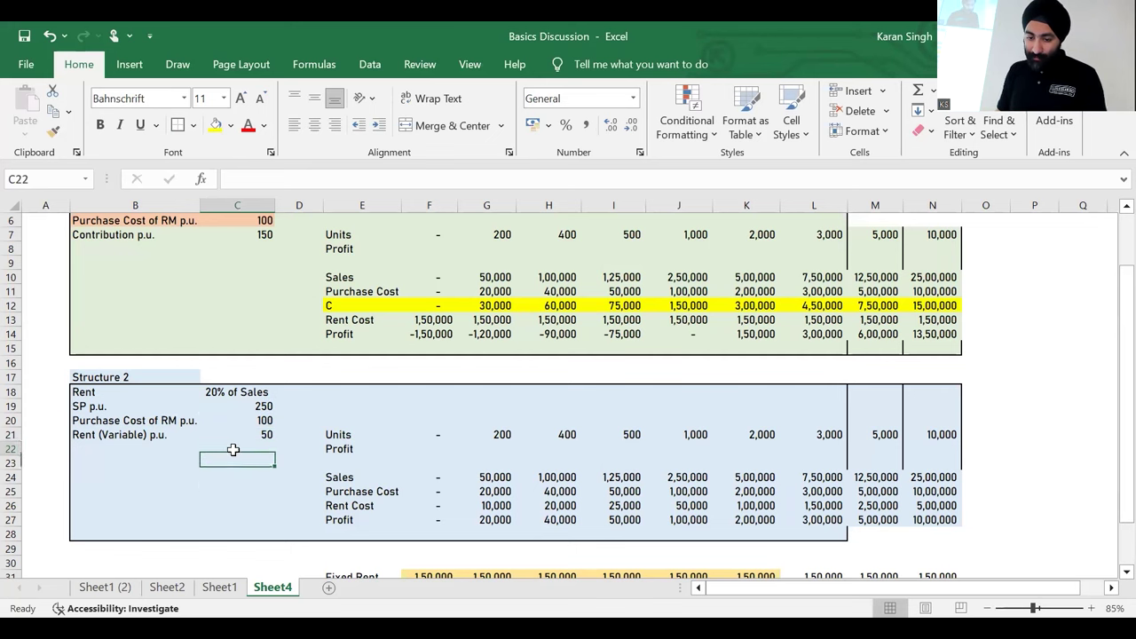
Step: Enter =C19-C20-C21 in C22 to subtract purchase cost and variable rent from the selling price per unit
type("=")
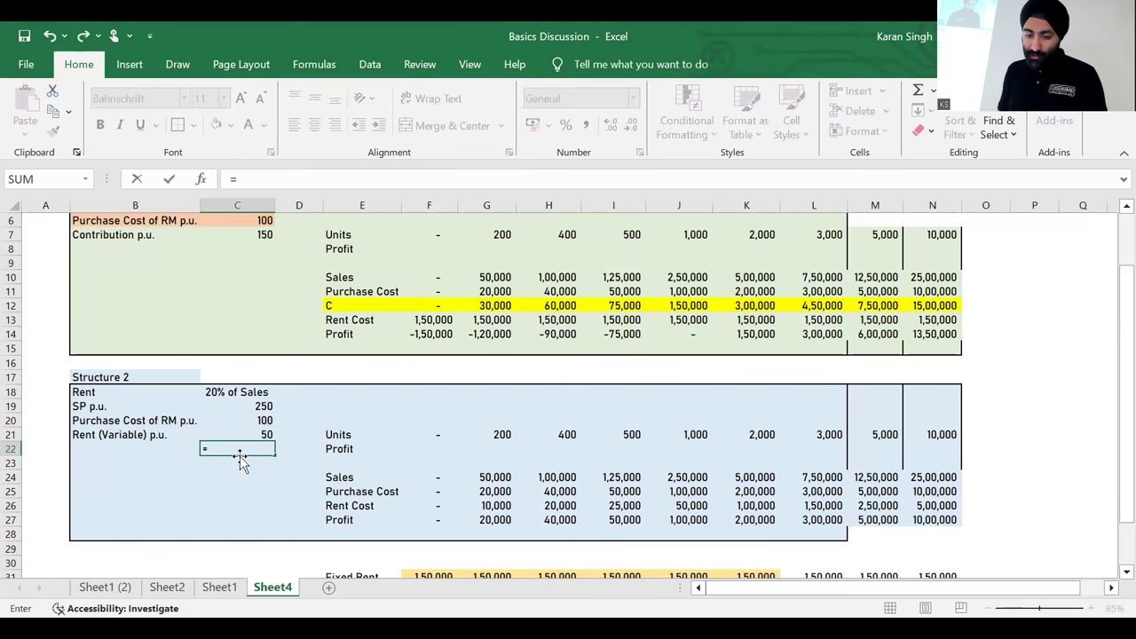
left_click(242, 405)
type("-")
left_click(251, 424)
type("-")
left_click(250, 433)
type("-")
key("BackSpace")
key("Return")
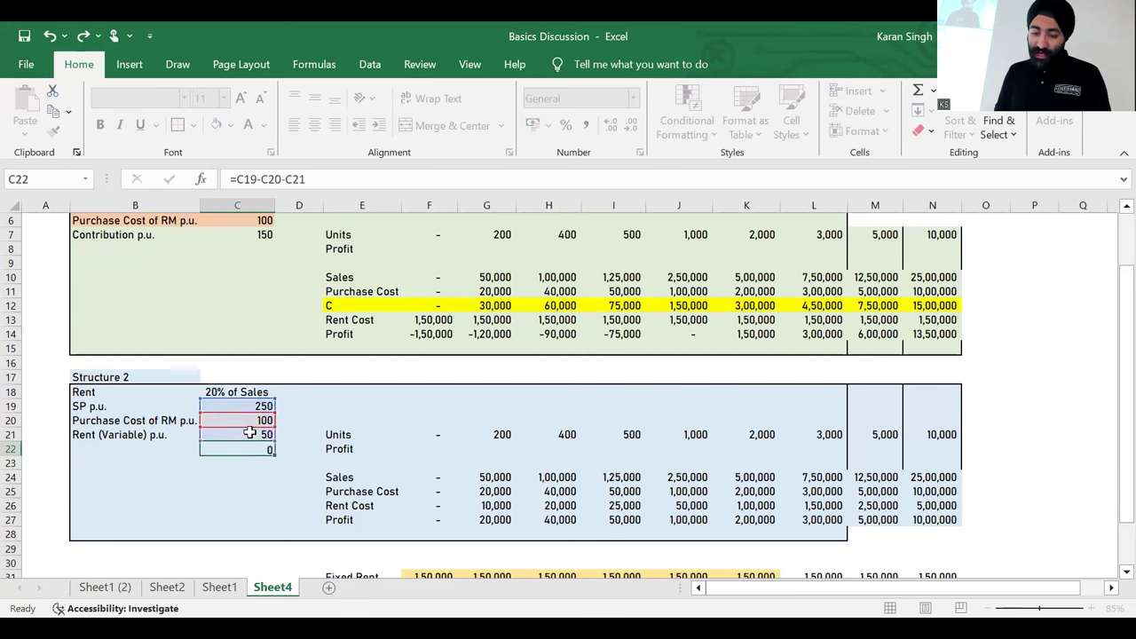
Step: Set C22 to the sum of purchase cost and variable rent per unit with =C20+C21
left_click_drag(251, 420, 251, 433)
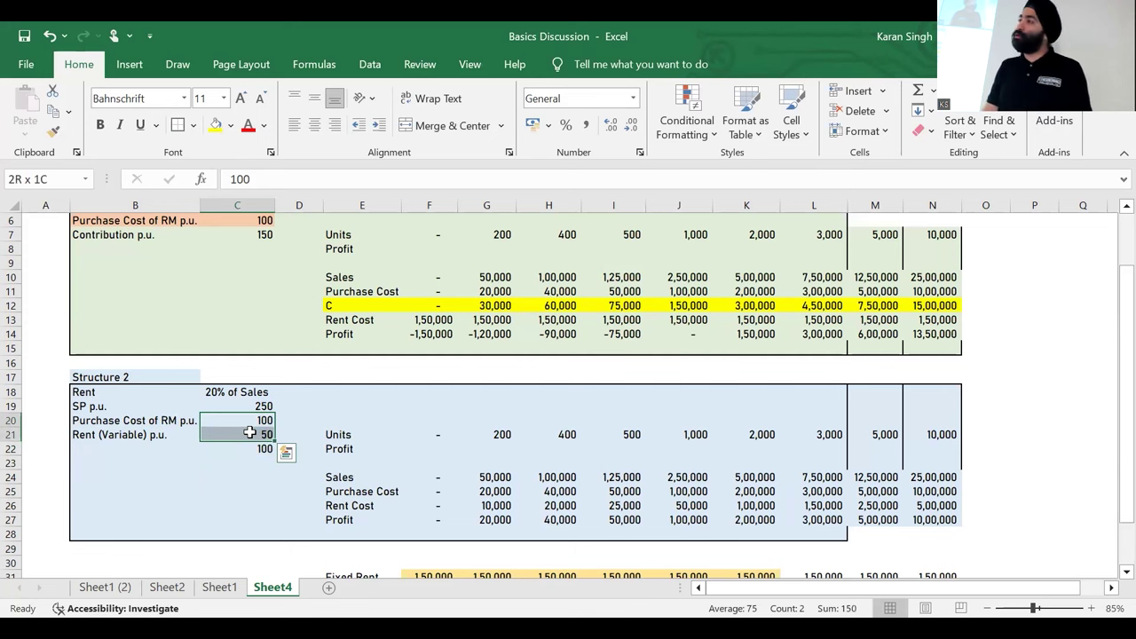
left_click(250, 433)
key("Down")
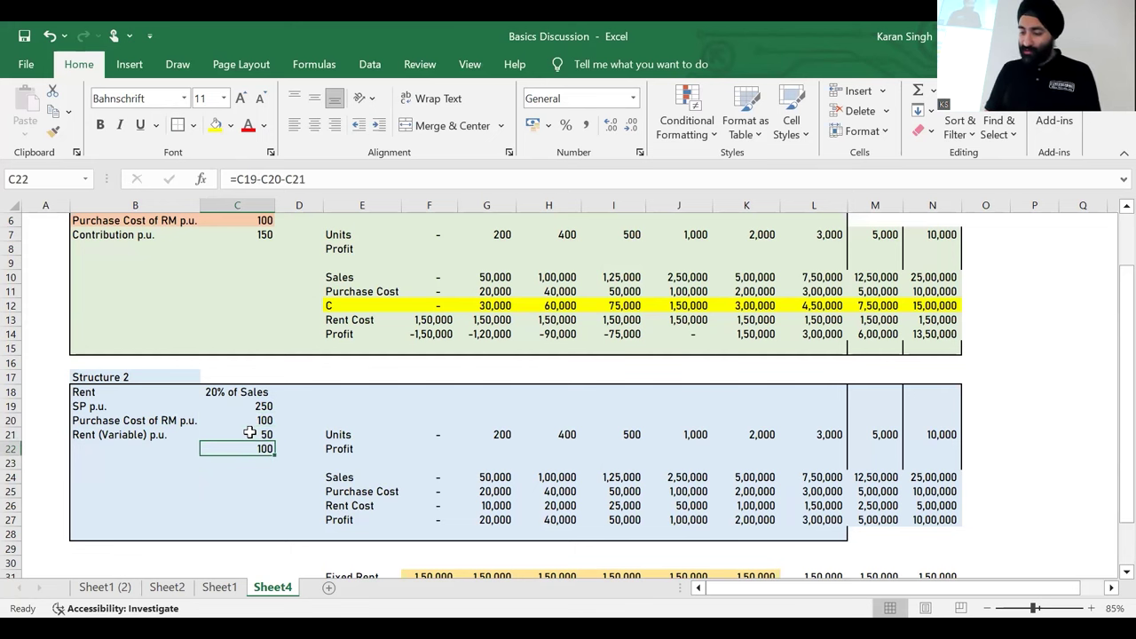
type("=")
key("Up")
key("Up")
type("+")
key("Up")
key("Return")
key("Up")
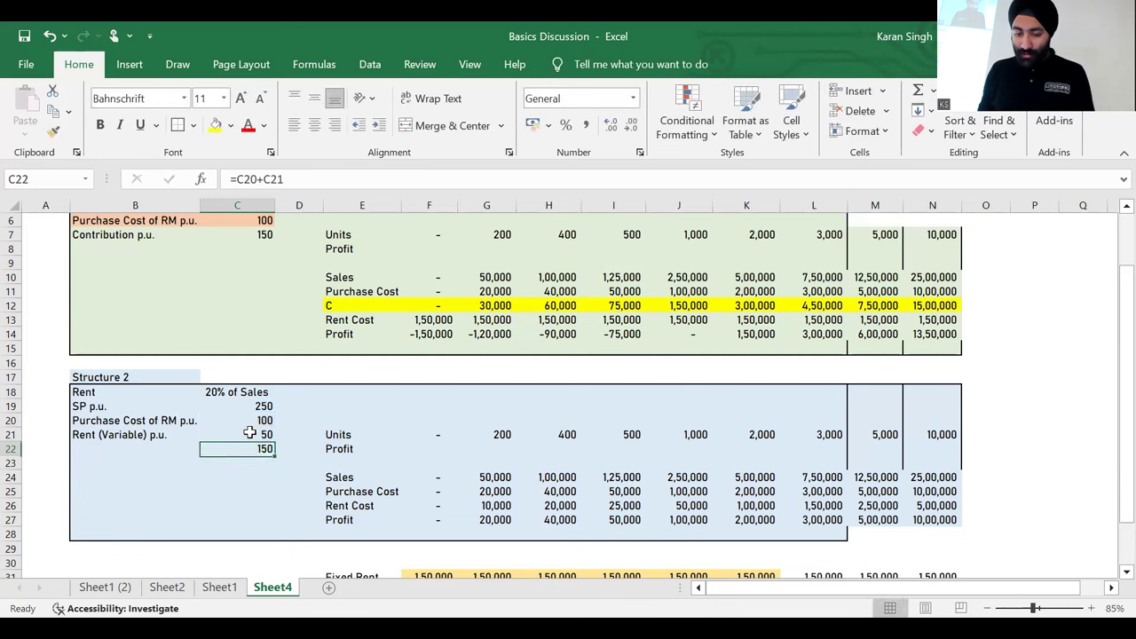
Step: Label the per-unit cost sum "Total VC p.u." in B22
key("Left")
type("Total VC")
key("ctrl+Return")
key("F2")
type("p.u.")
key("Return")
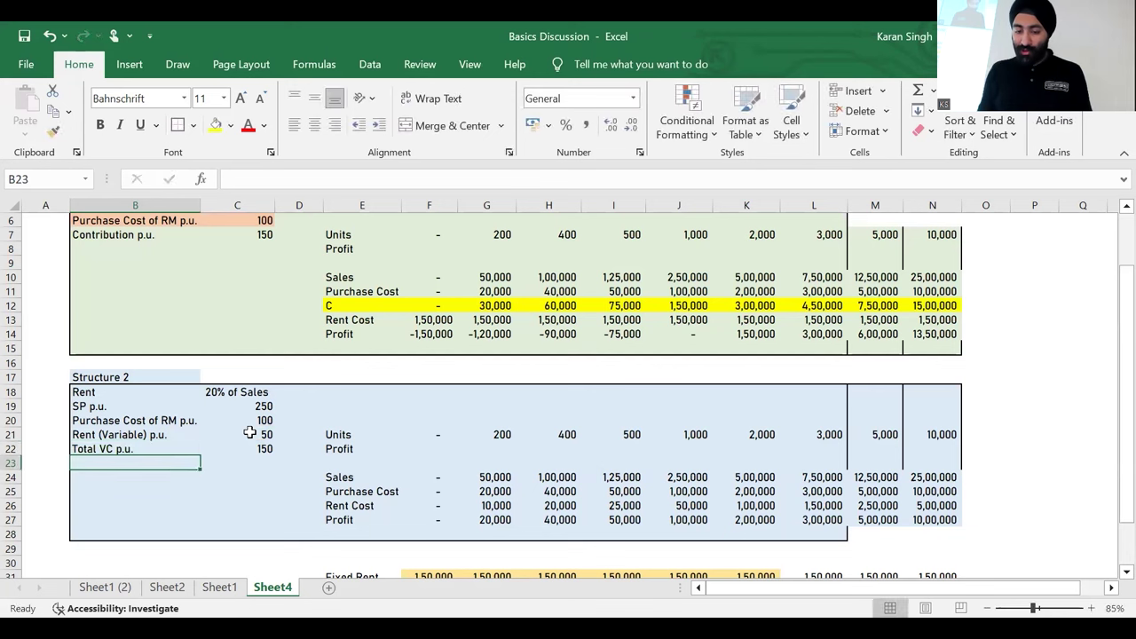
Step: Copy the "Contribution p.u." label from B7 in Structure 1 to B23 in Structure 2
key("ctrl+Up")
key("ctrl+Up")
key("ctrl+Up")
key("ctrl+Up")
key("ctrl+Up")
key("ctrl+Down")
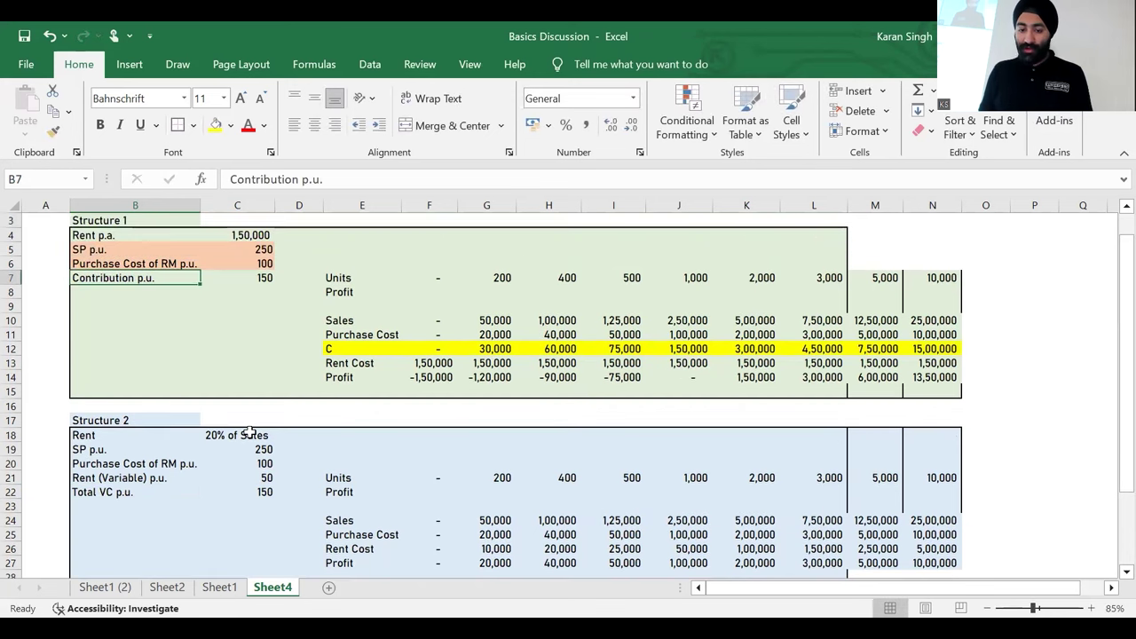
key("ctrl+c")
key("ctrl+Down")
key("ctrl+Down")
key("Down")
key("Return")
Step: Calculate the Structure 2 contribution per unit in C23 as selling price minus total variable cost with =C19-C22
key("Right")
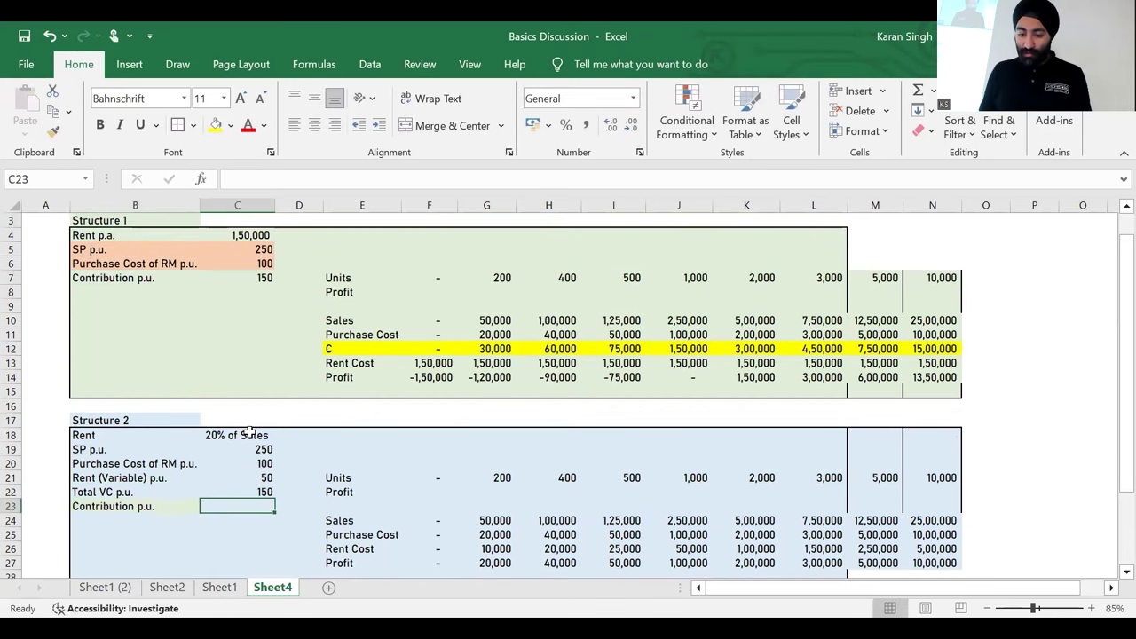
type("=")
key("Up")
key("Up")
key("Up")
key("Up")
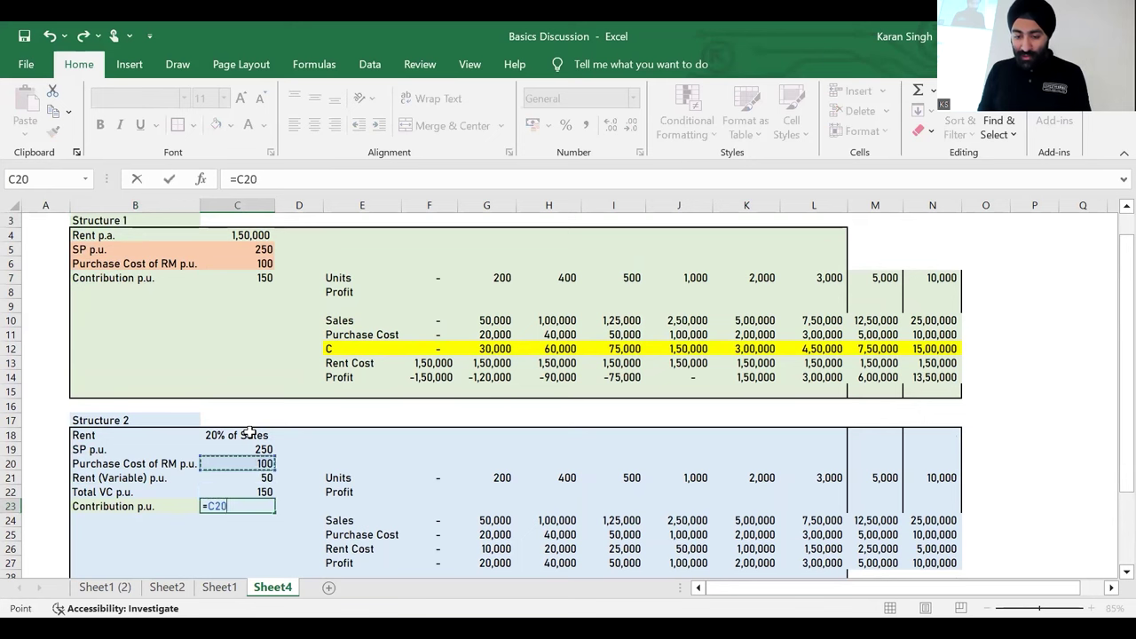
type("-")
key("Up")
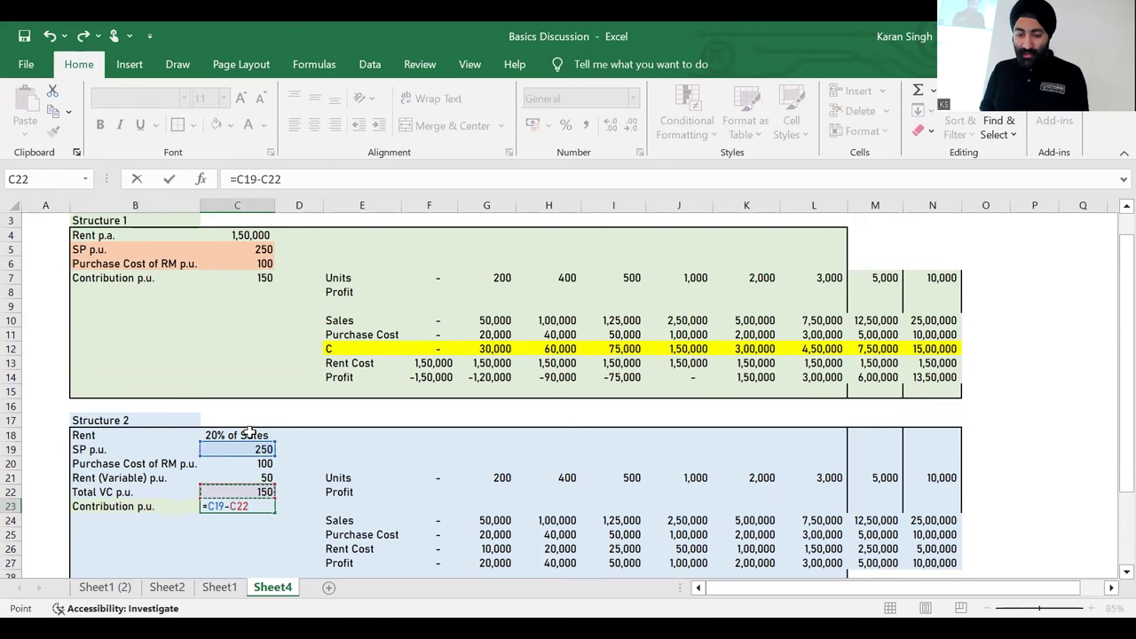
key("Return")
key("Left")
key("Up")
key("shift+Right")
key("ctrl+c")
key("Down")
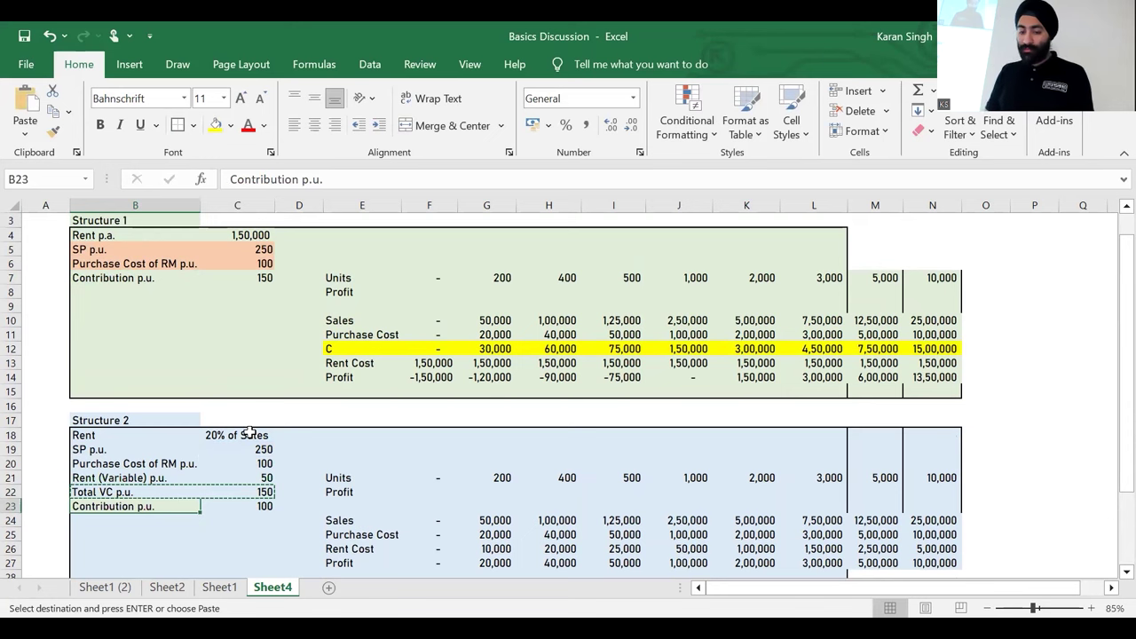
key("Escape")
key("shift+Right")
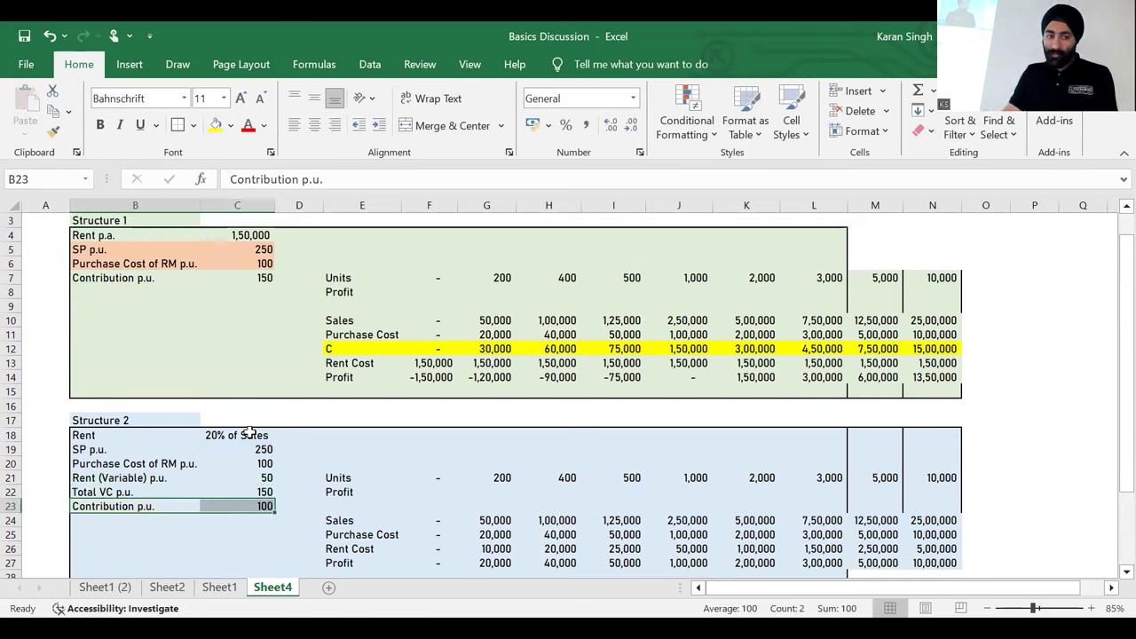
Step: Trace the precedents of the variable rent per unit in C21 and inspect its formula
key("Right")
key("Up")
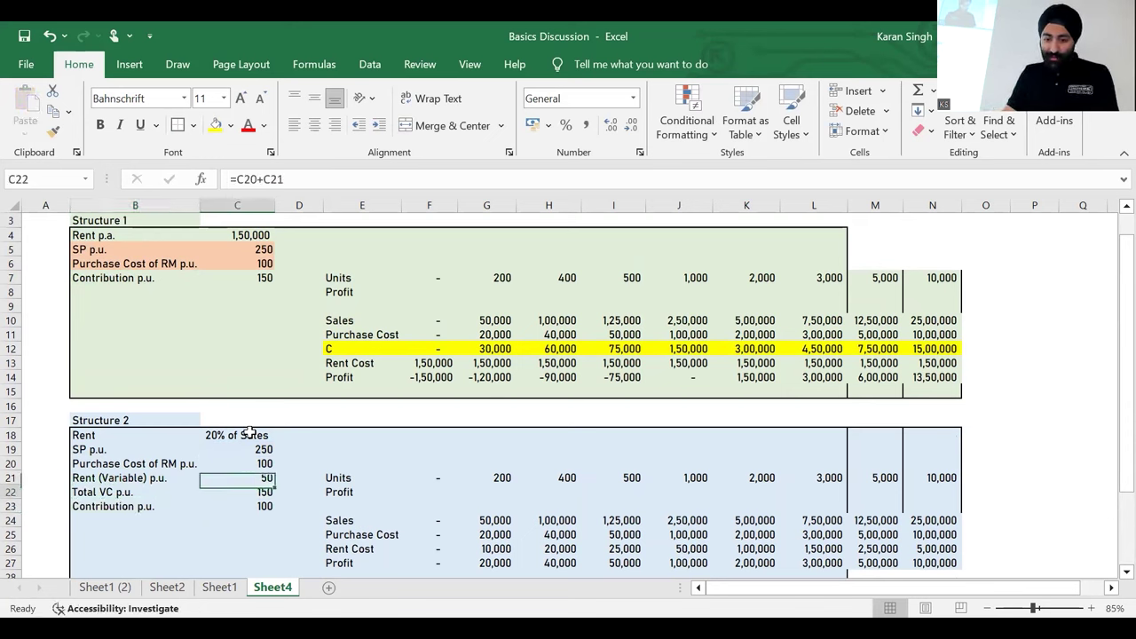
key("Up")
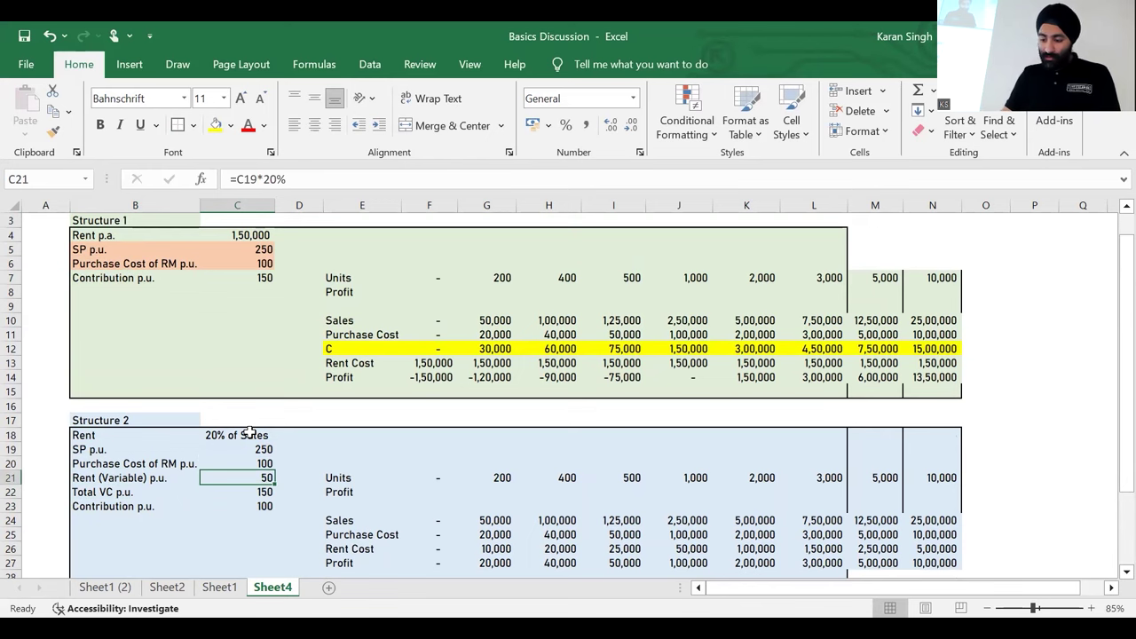
key("alt+m")
key("p")
key("F2")
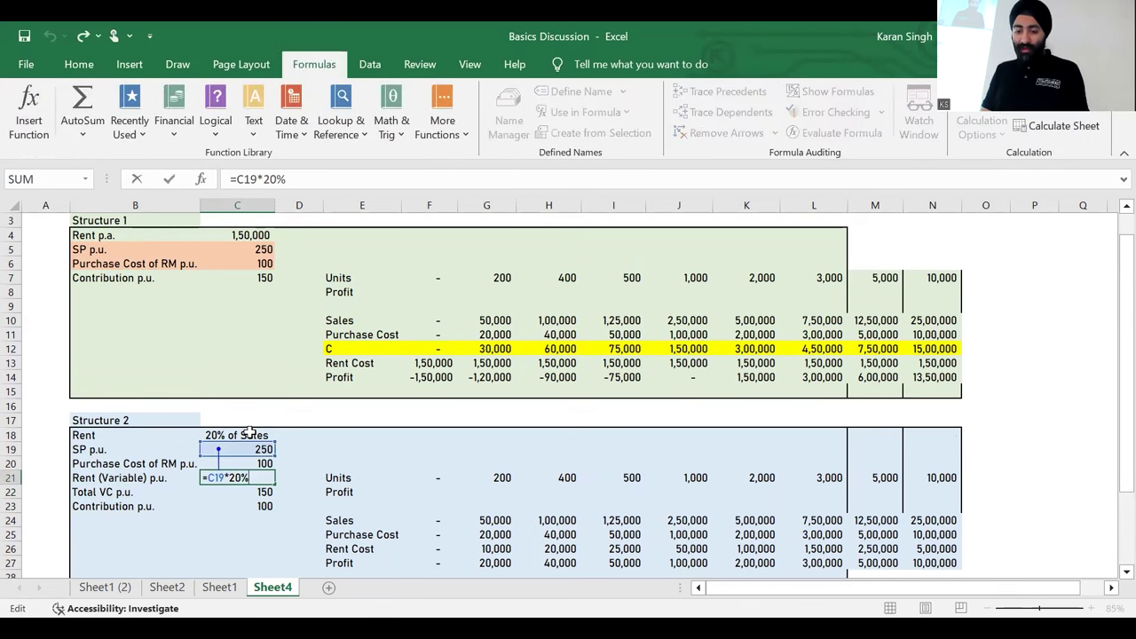
key("Escape")
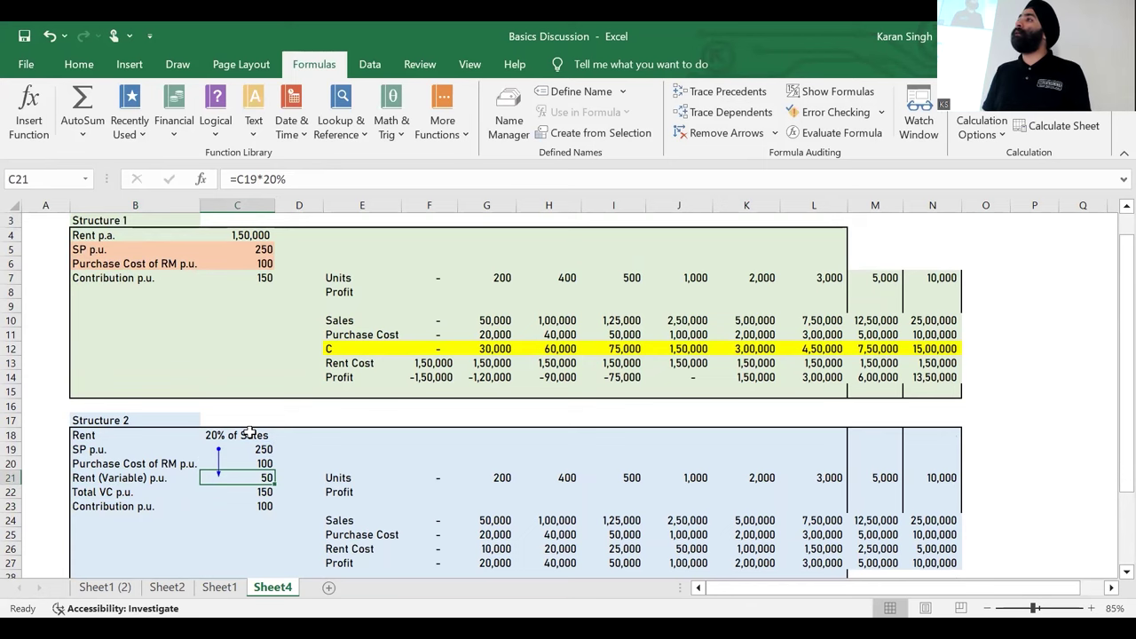
scroll(249, 432, "down", 1)
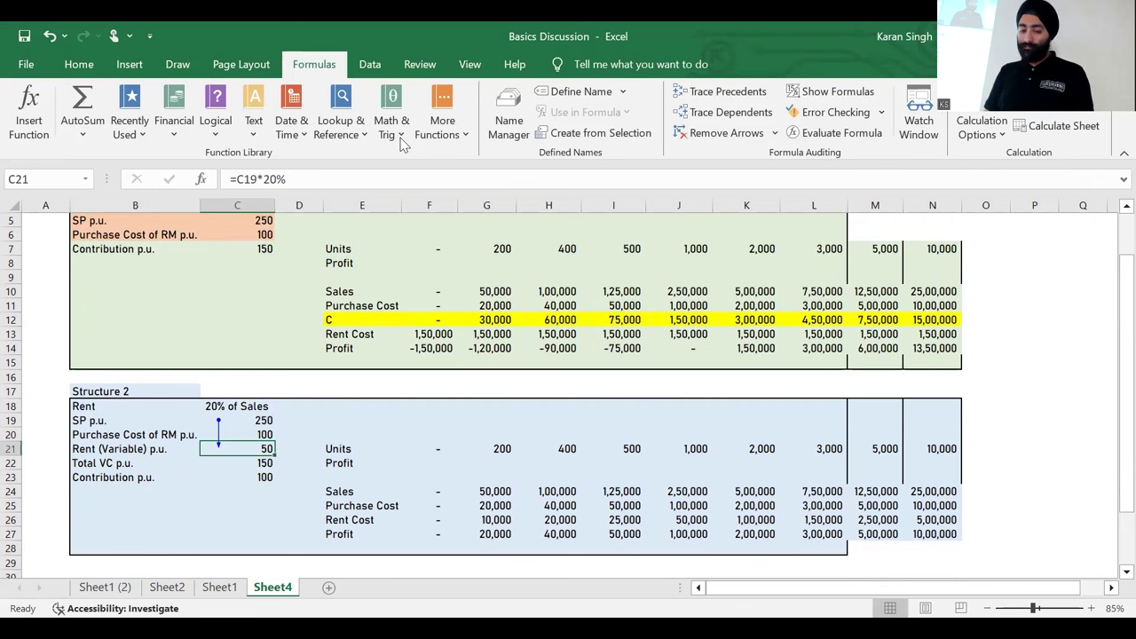
left_click(254, 477)
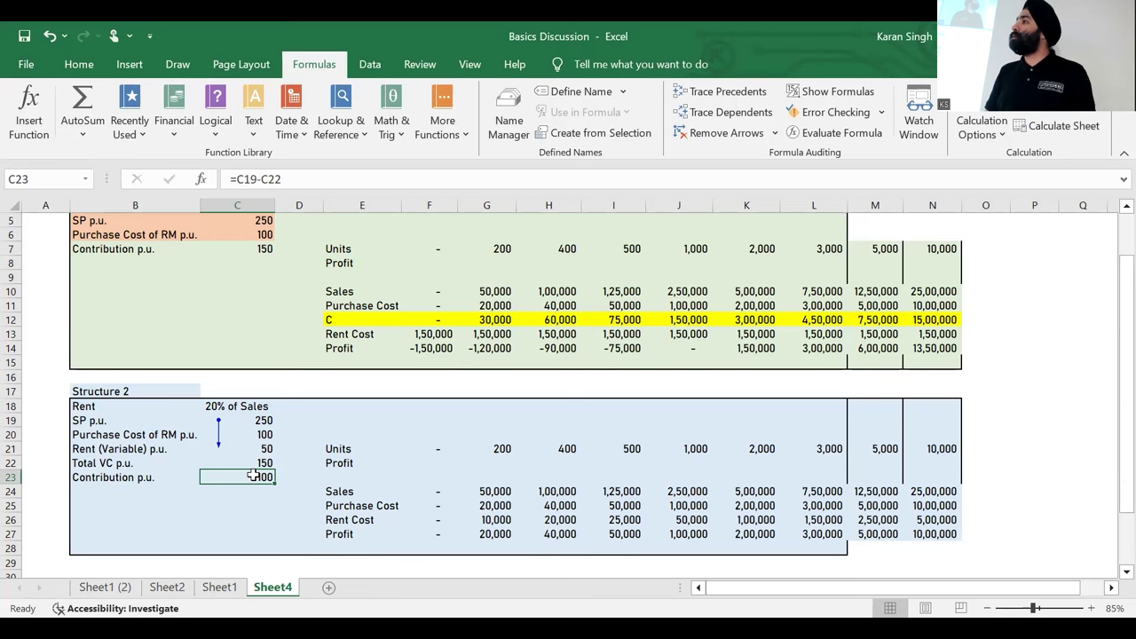
Step: Add a new sheet and enter the labels "Sales", "VC" and "C" in D3:D5
left_click(328, 588)
left_click(210, 252)
type("Sales")
key("Return")
type("VC")
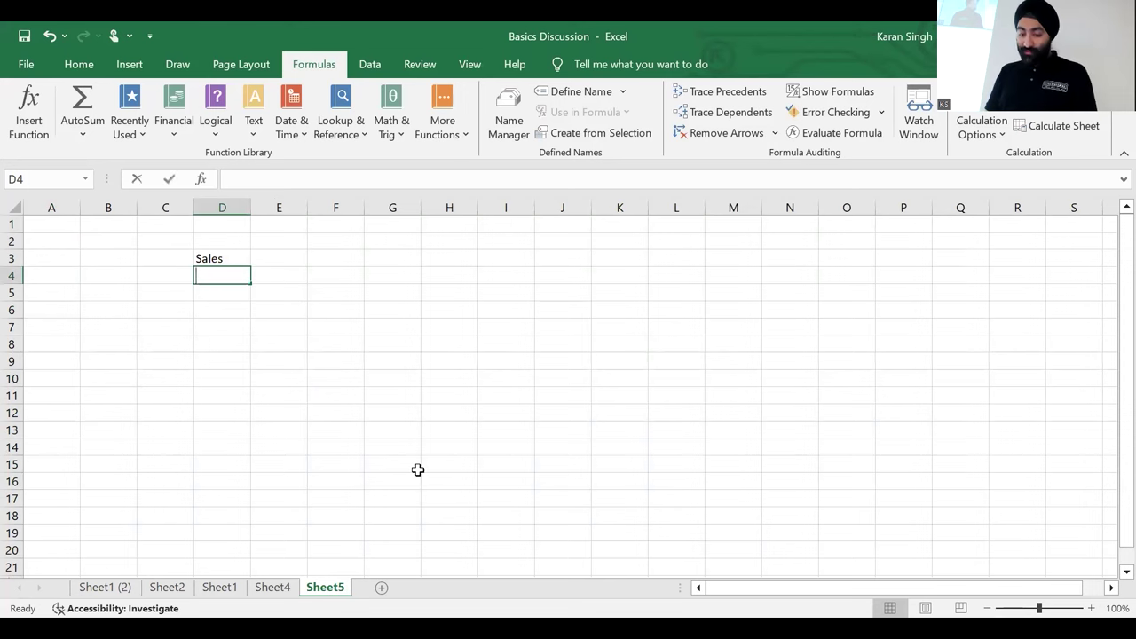
key("Return")
type("C")
key("Return")
Step: Enter "Less:" in C4 beside VC and copy it to C6, C8 and C10
key("Up")
key("Up")
key("Left")
type("Less:")
key("Return")
key("Up")
key("ctrl+c")
key("Down")
key("Down")
key("Return")
key("ctrl+c")
key("Down")
key("Down")
key("Return")
key("ctrl+c")
key("Down")
key("Down")
key("Return")
Step: Enter the labels "FC" in D6 and "EBITDA" in D7
key("Up")
key("Up")
key("Up")
key("Up")
key("Right")
type("FC")
key("Return")
type("EBITDA")
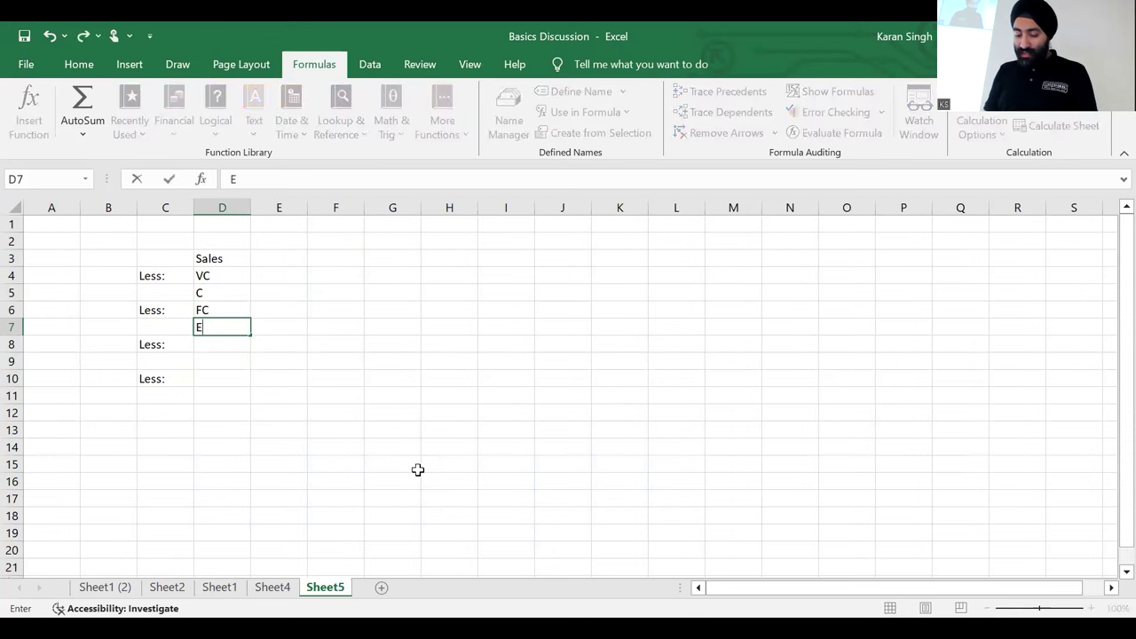
key("Return")
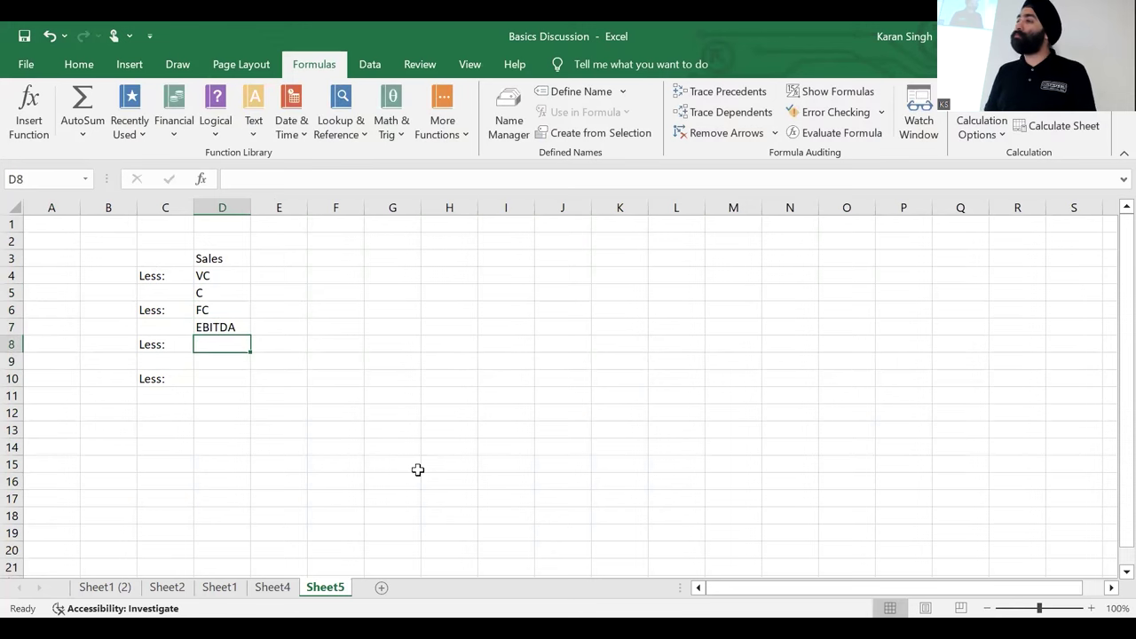
Step: Change the fixed cost label in D6 to "Other Fixed Costs"
key("Up")
key("Up")
key("F2")
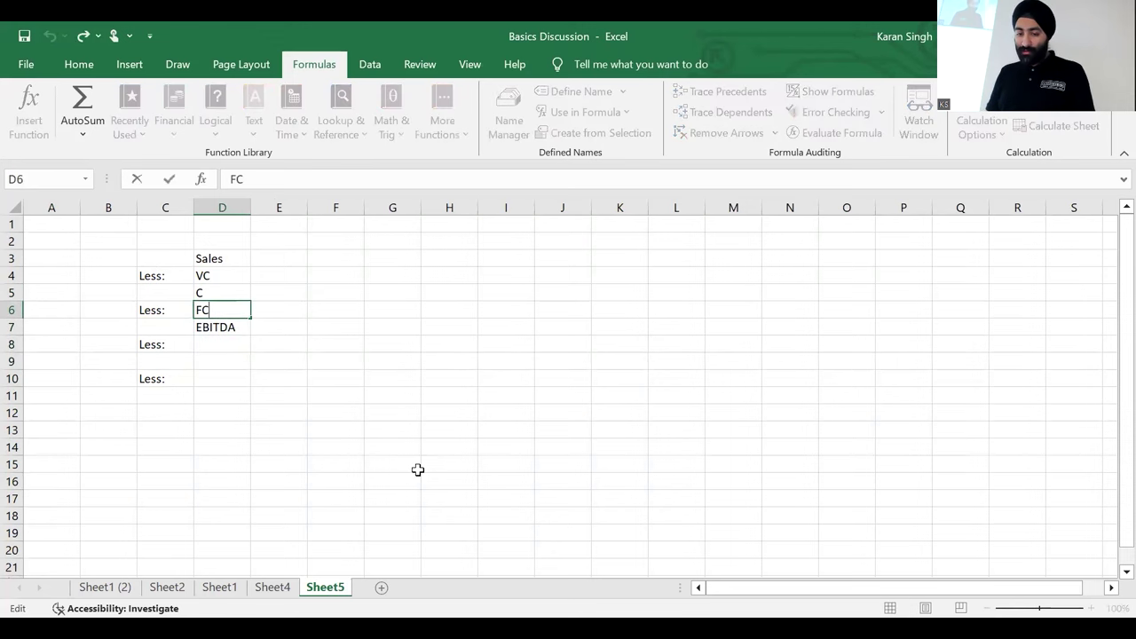
type("(ex")
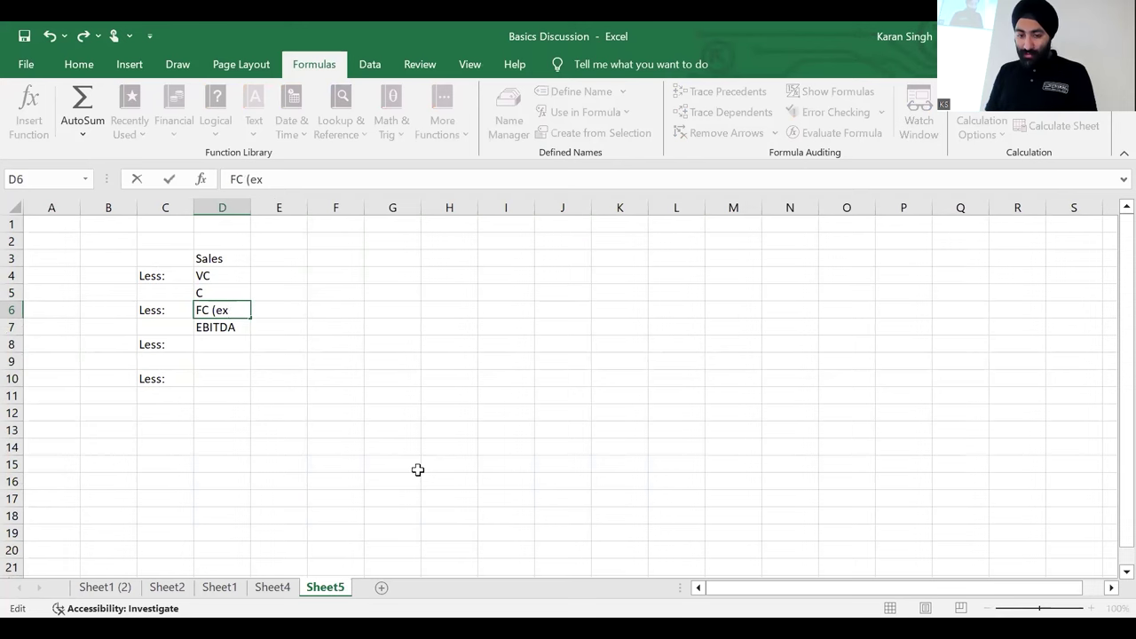
key("Escape")
type("Other Costs")
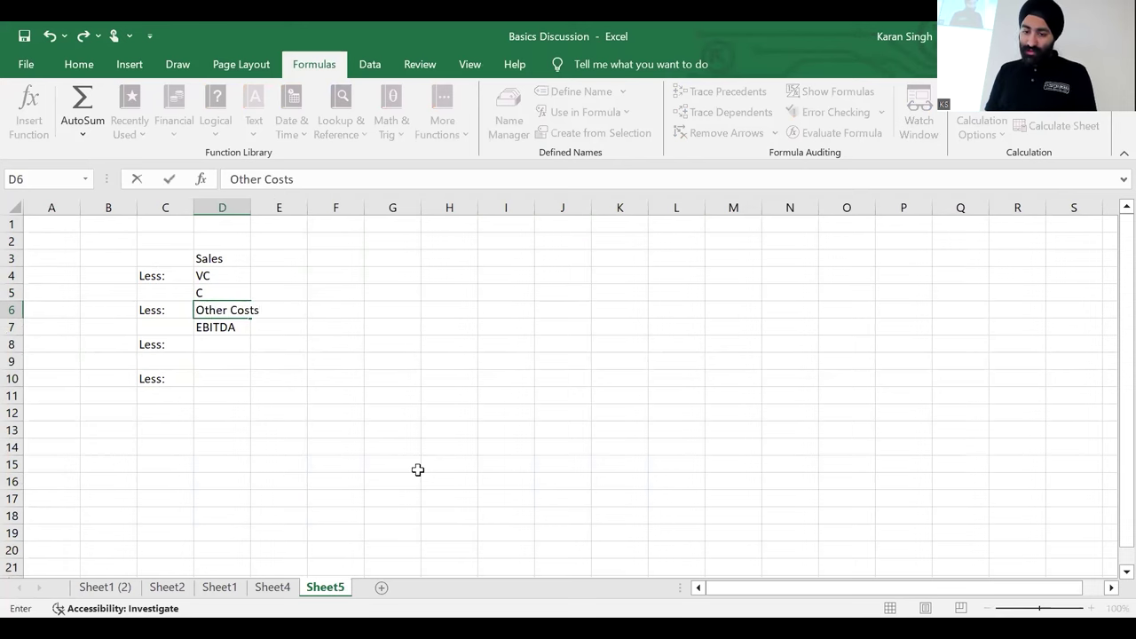
key("ctrl+Return")
key("F2")
key("Home")
type("Fixed")
key("Return")
key("Return")
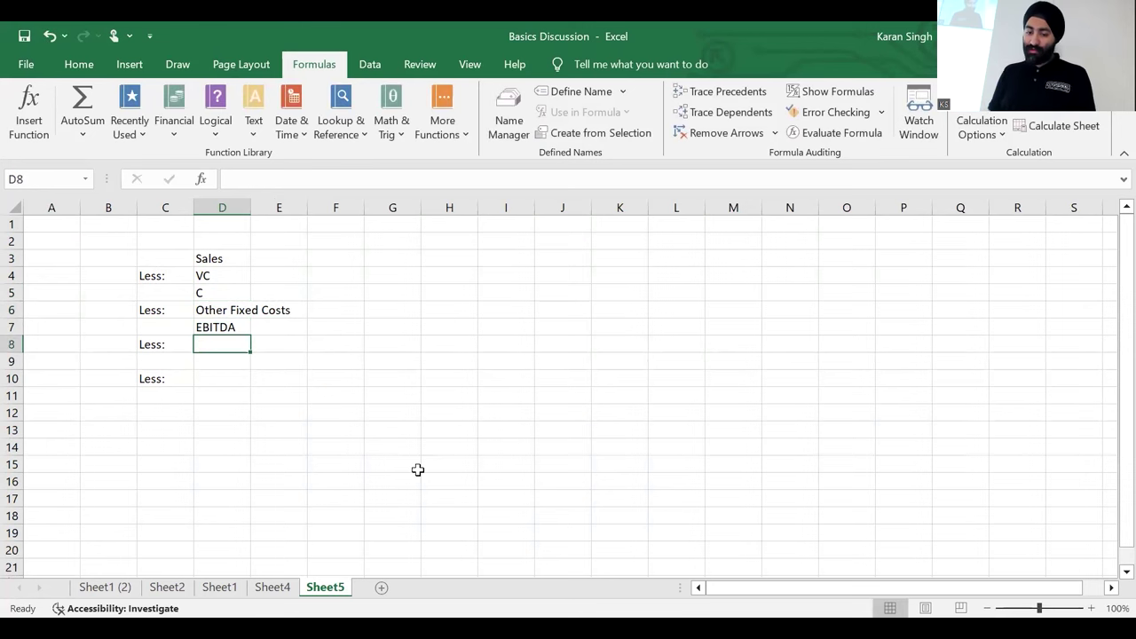
Step: Enter "DA" in D8 and extend the D6 label to "Other Fixed Costs including"
type("DA")
key("Return")
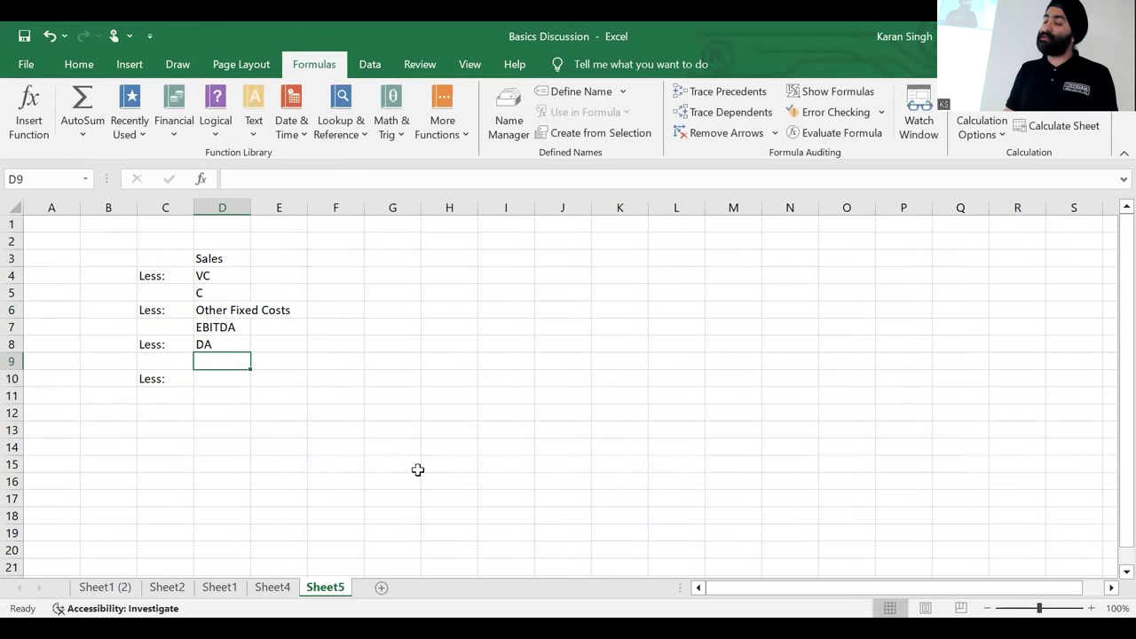
key("Up")
key("Up")
key("Up")
key("F2")
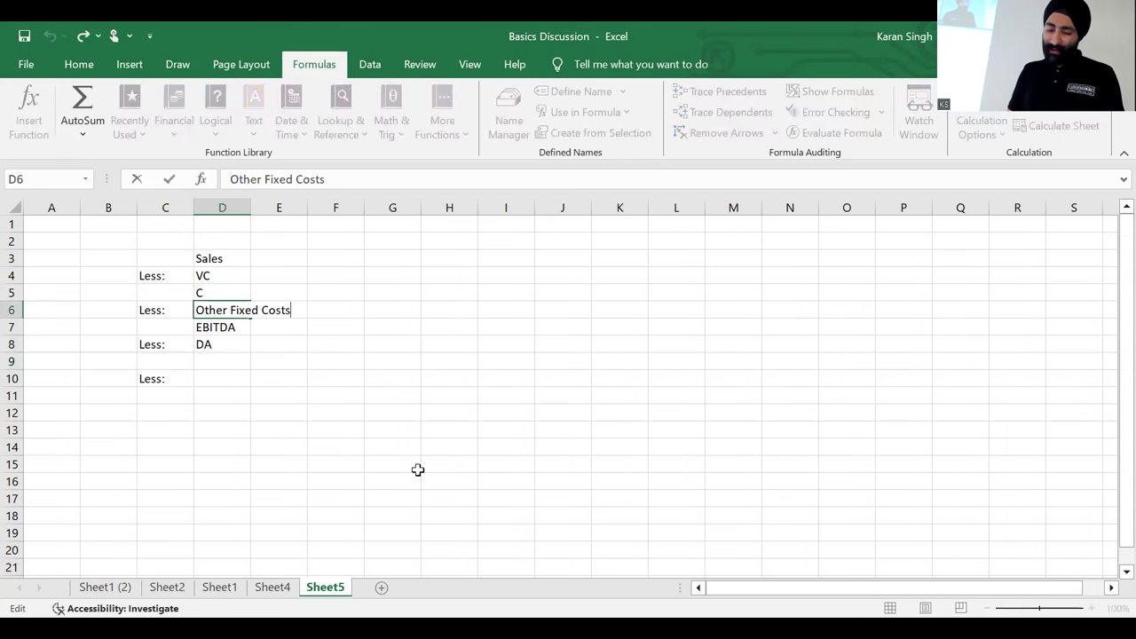
type("including")
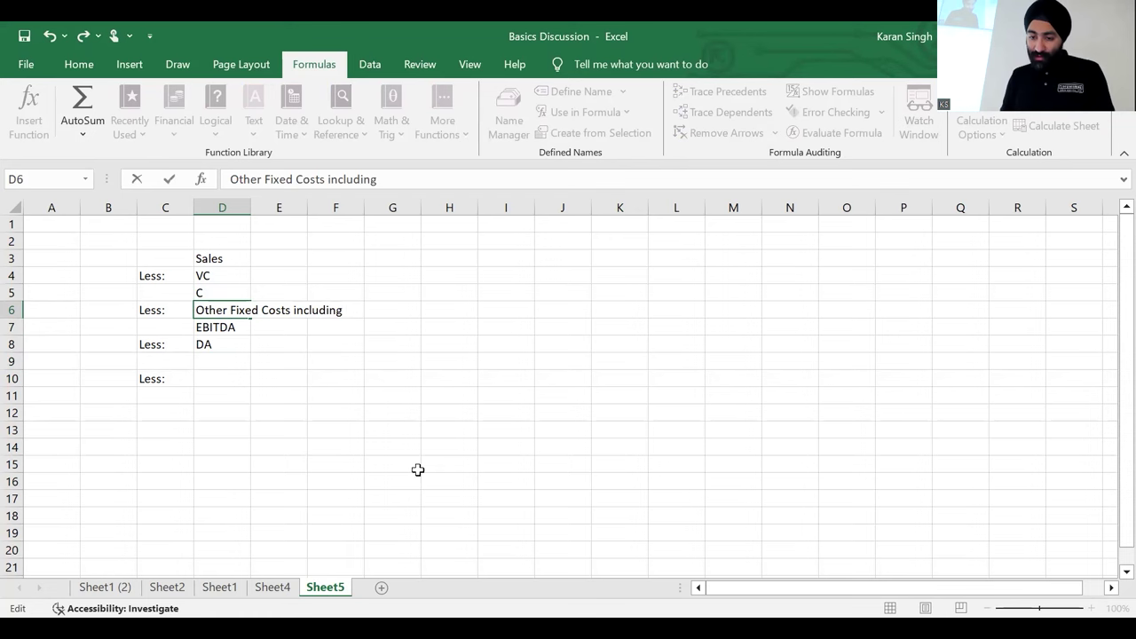
key("ctrl+Return")
key("Down")
key("F2")
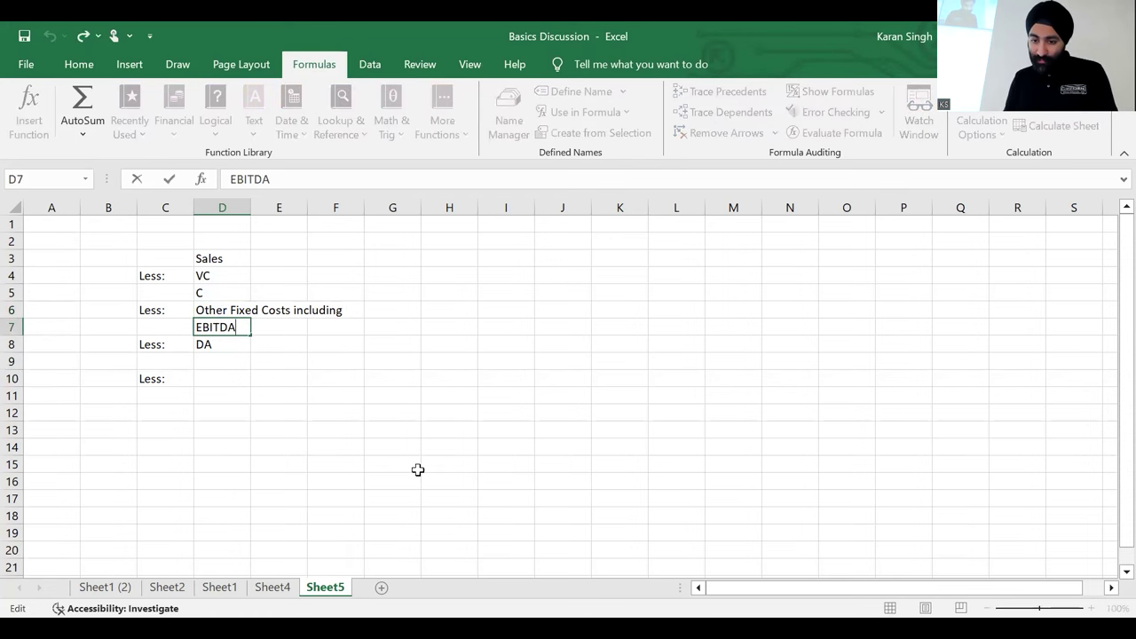
key("Escape")
key("Up")
key("F2")
type("DA")
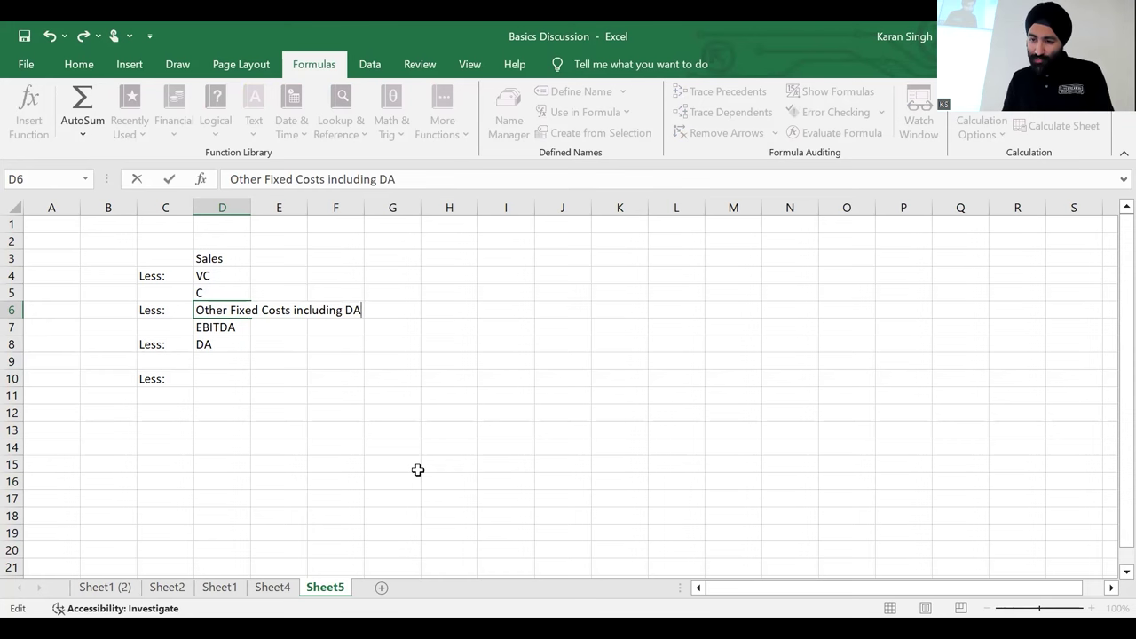
key("Escape")
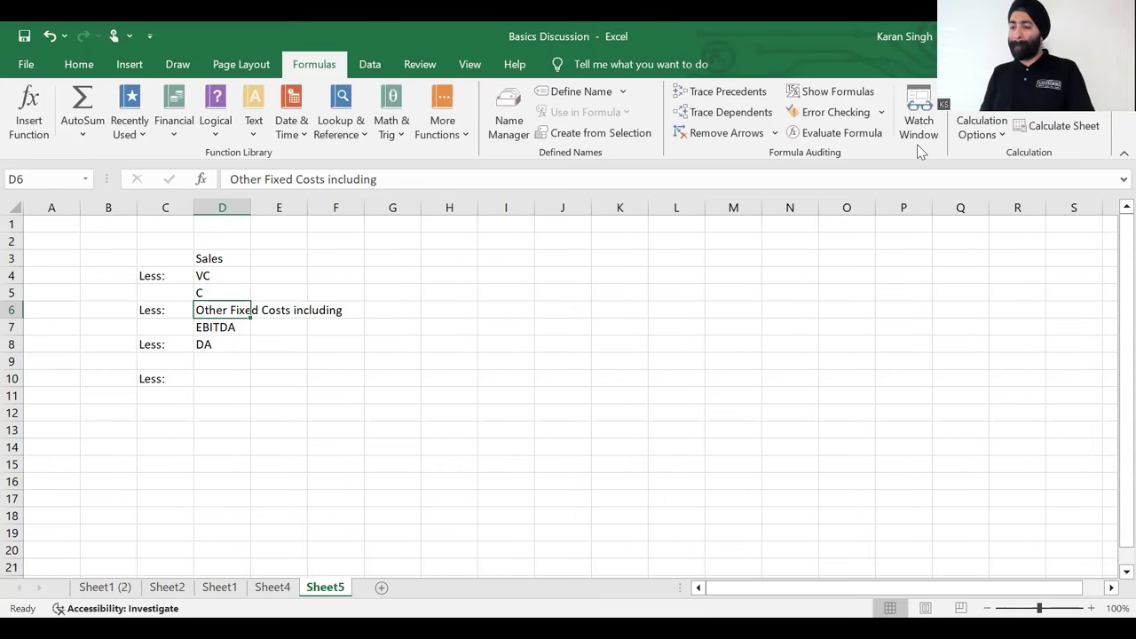
Step: Switch to the PowerPoint deck and examine the Case Study table closely
key("alt+Tab")
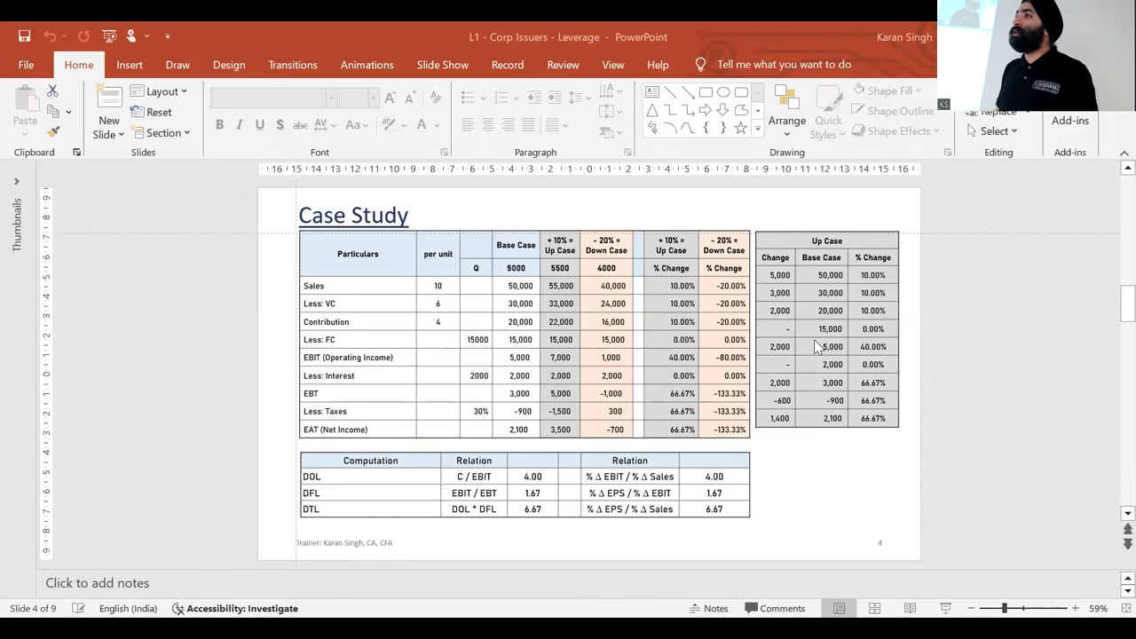
scroll(814, 339, "up", 3)
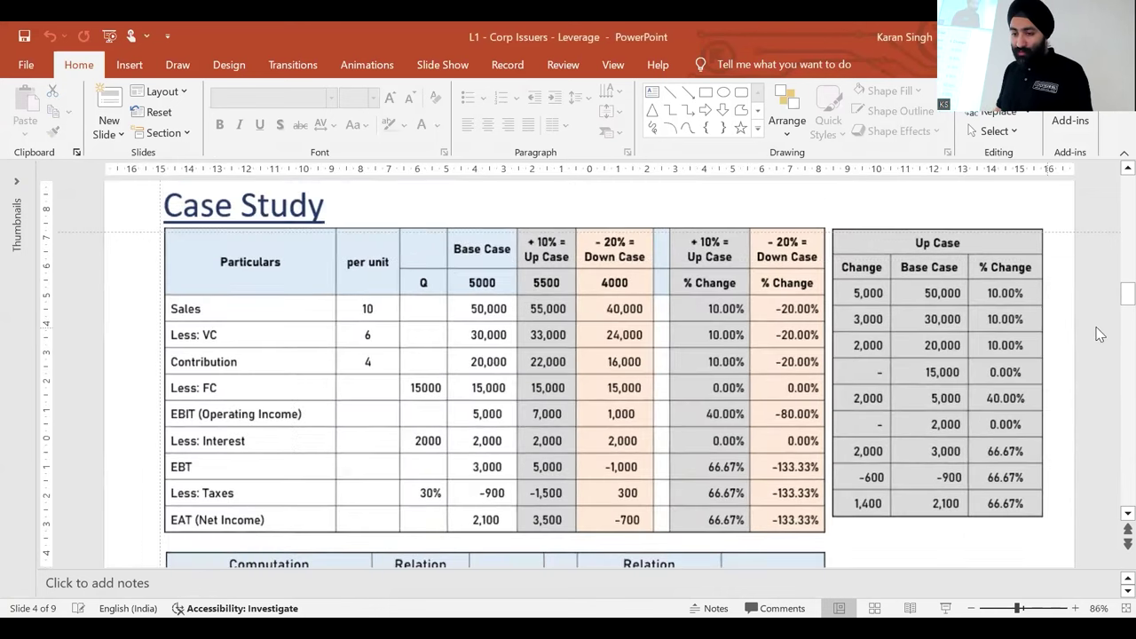
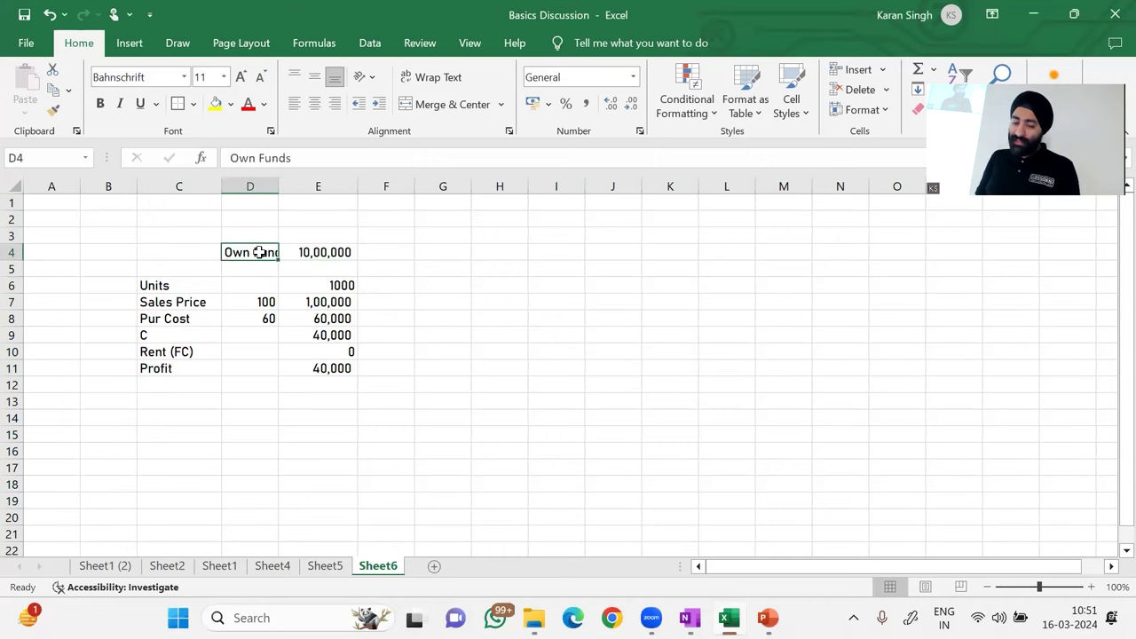
Step: Autofit column D to the width of the "Own Funds" label in D4
key("alt+o")
key("c")
key("a")
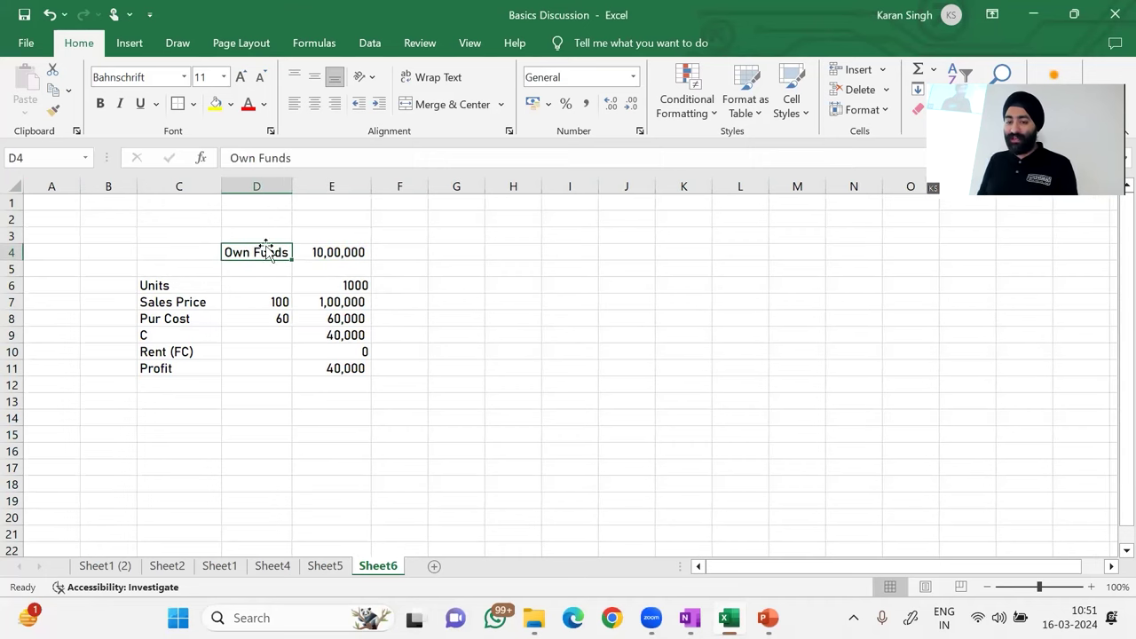
left_click(328, 252)
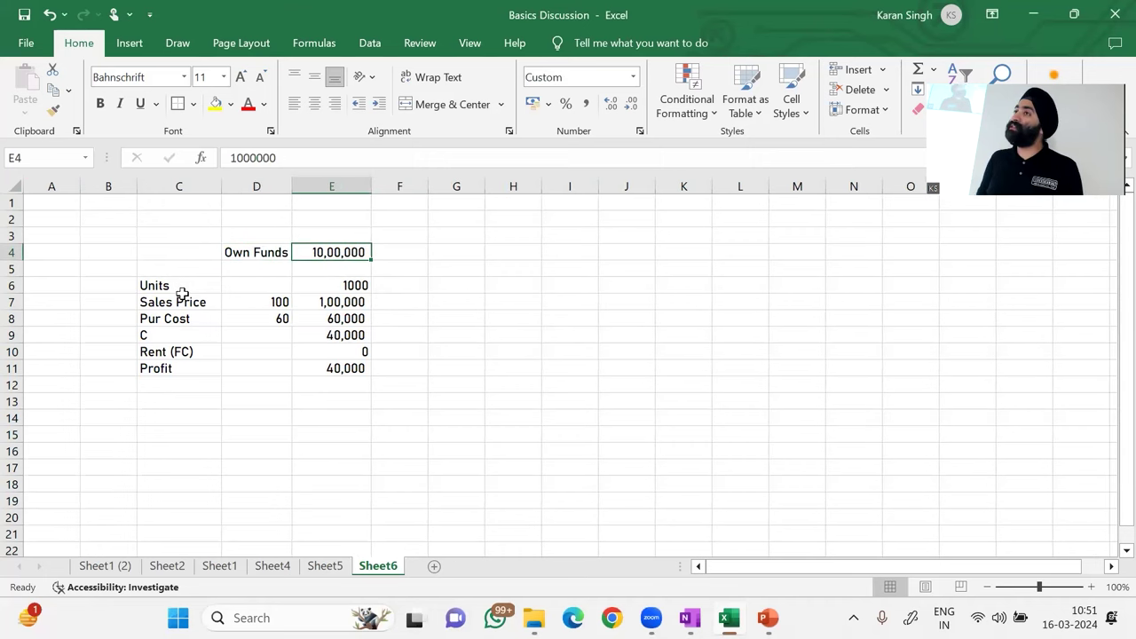
Step: Insert three blank rows at row 5, between the Own Funds line and the Units line
left_click(200, 268)
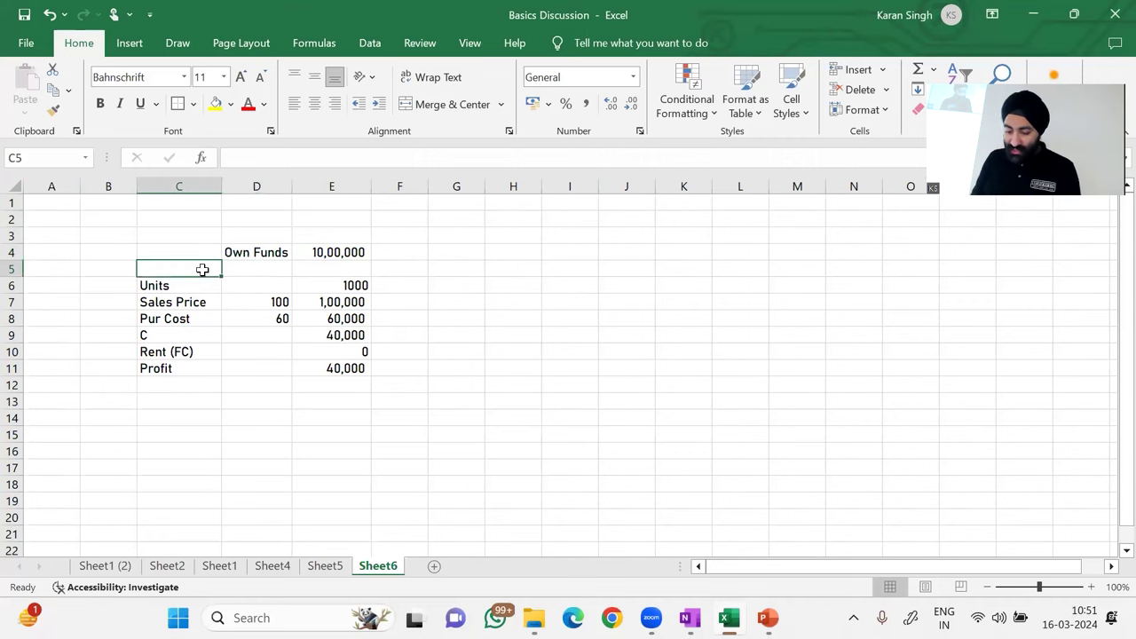
key("alt+i")
key("r")
key("alt+i")
key("r")
key("alt+i")
key("r")
Step: Enter "Rent" in D5 below Own Funds with "NO" beside it in E5
key("Right")
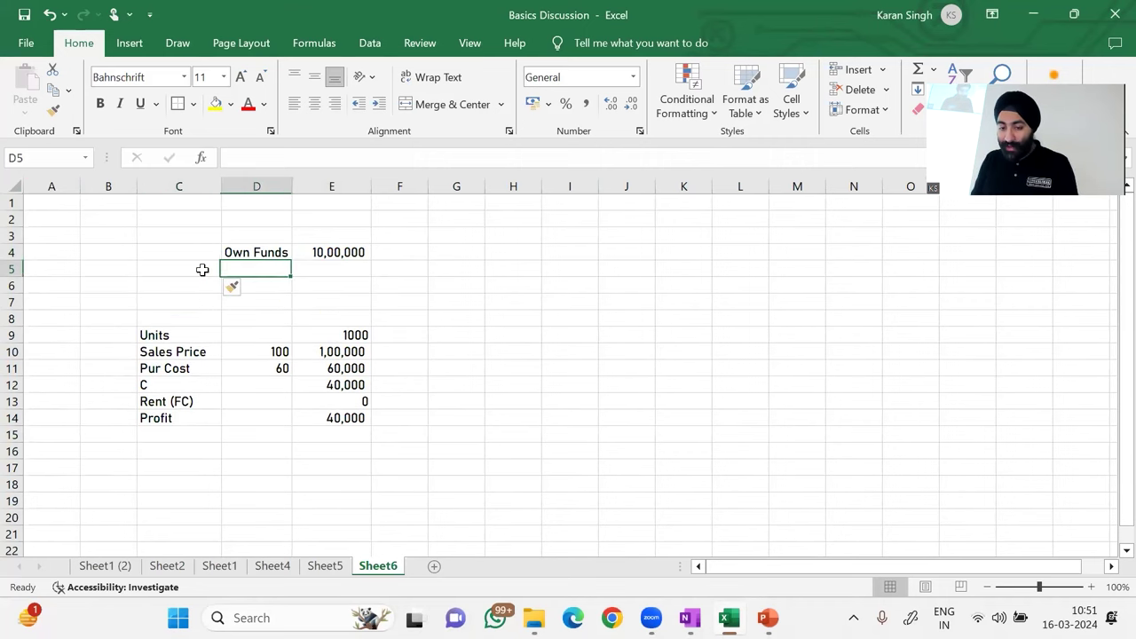
type("Rent")
key("Return")
key("Up")
key("Right")
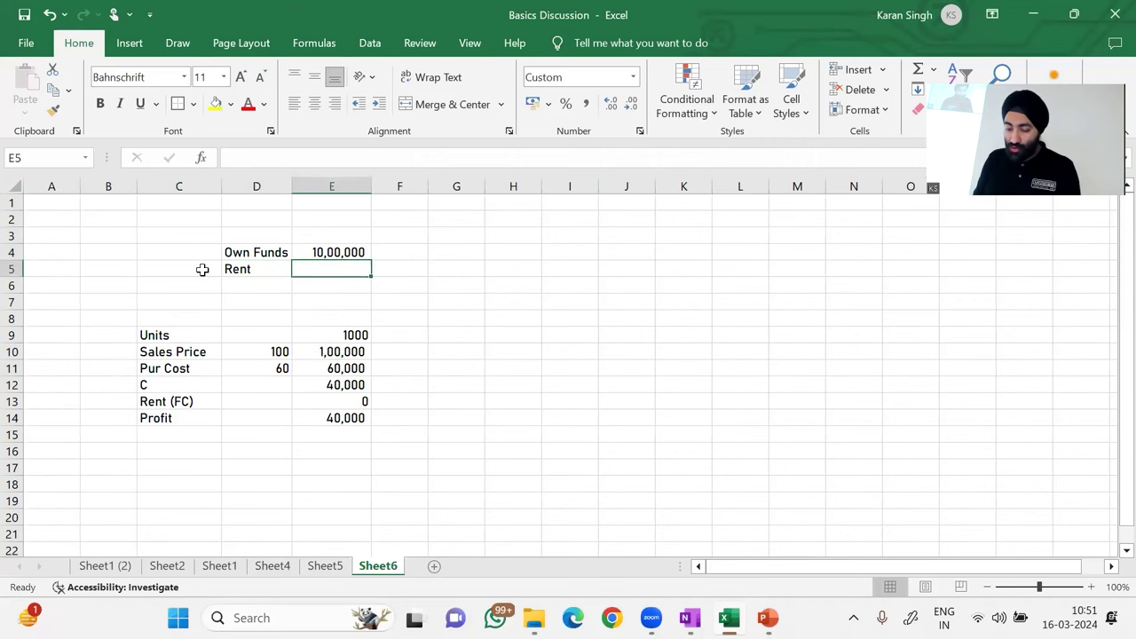
type("NO")
key("Return")
Step: Enter "Loan" in D6 below Rent with "NO" beside it in E6
key("Left")
type("Loan")
key("Return")
key("Up")
key("Up")
key("Right")
key("Down")
type("NO")
key("Return")
Step: Examine the units, sales, purchase cost and contribution entries in column E
key("Up")
key("Up")
key("Up")
key("Up")
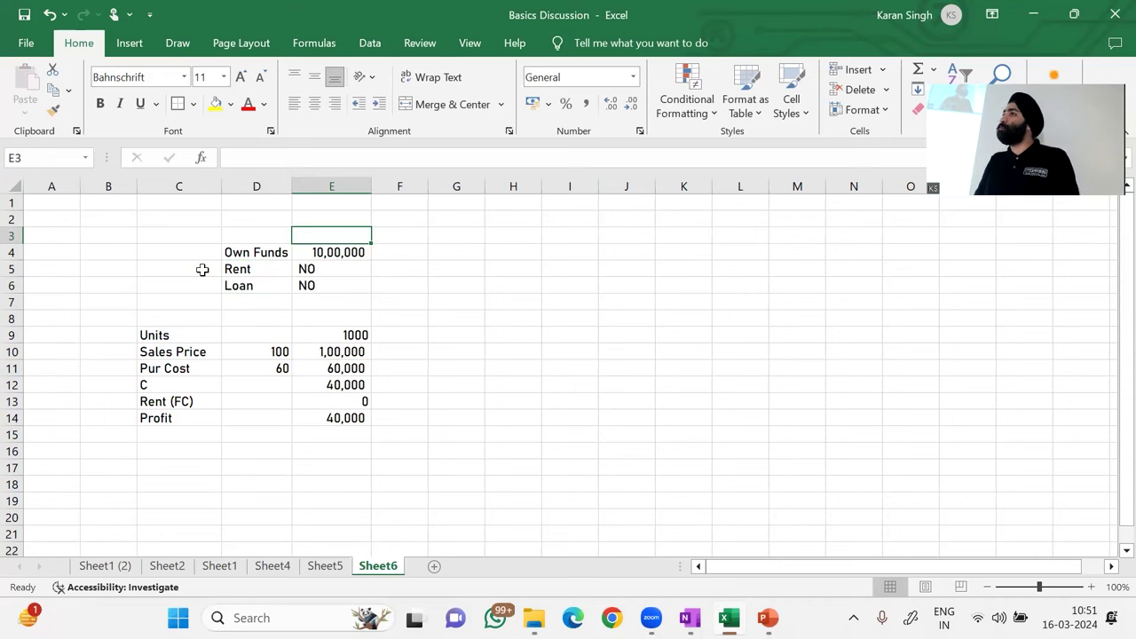
key("Down")
key("Down")
key("Down")
key("Down")
key("Down")
key("Down")
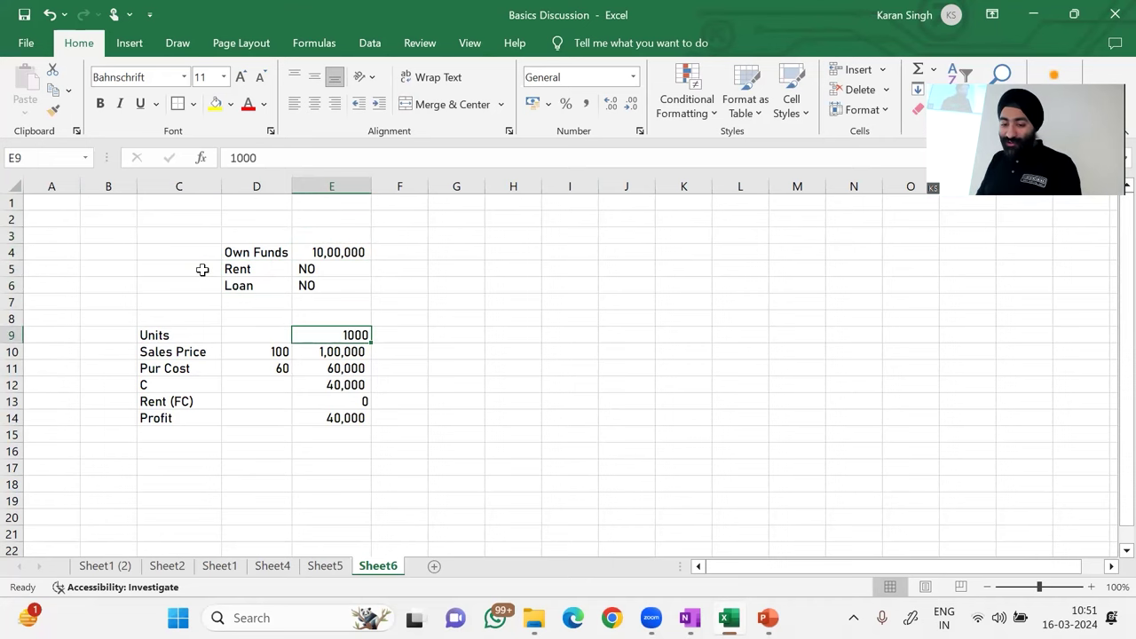
key("Down")
key("Down")
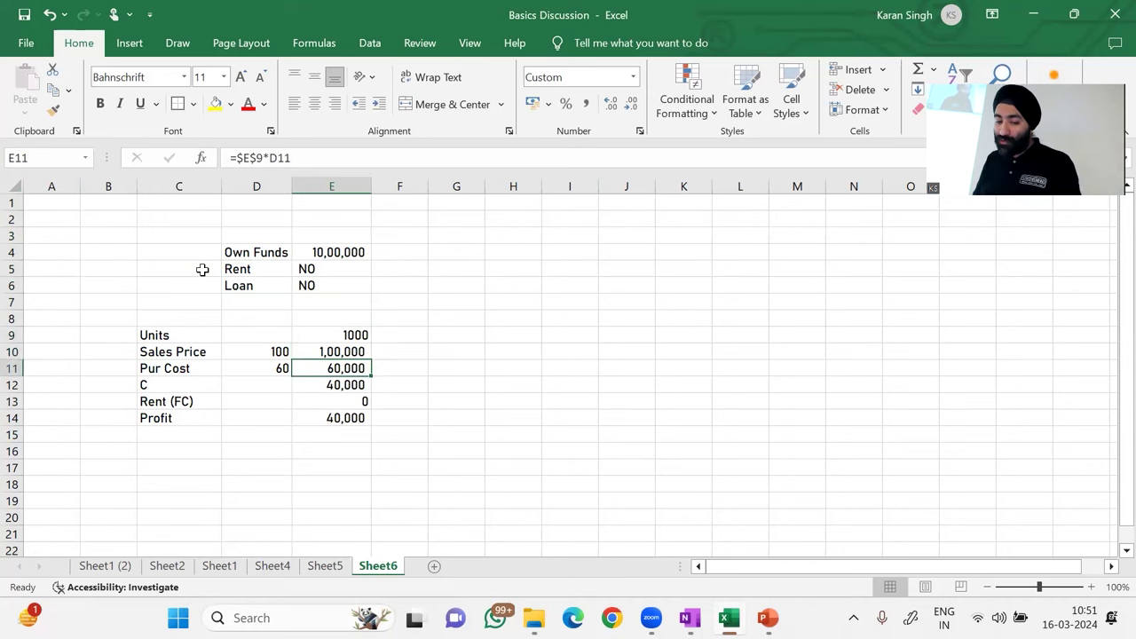
key("Up")
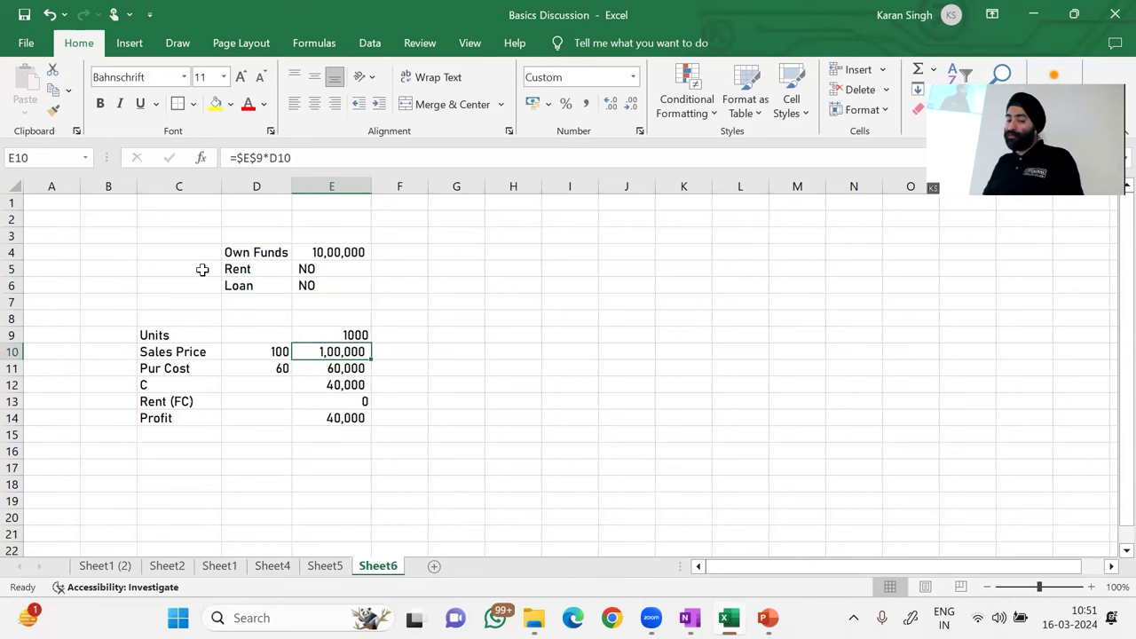
key("Down")
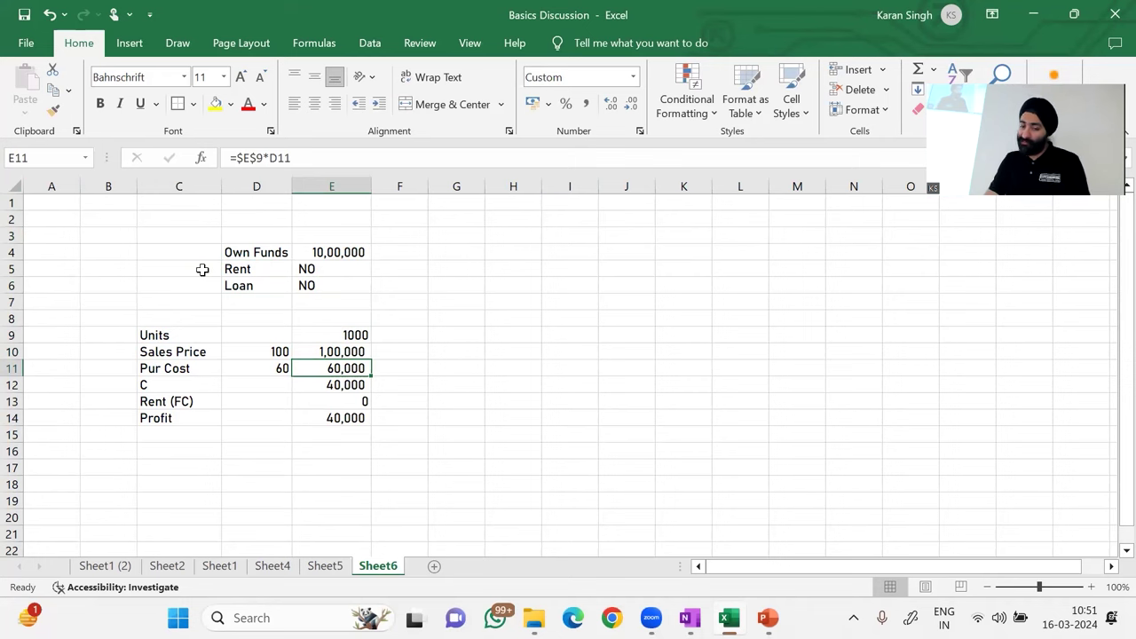
key("Down")
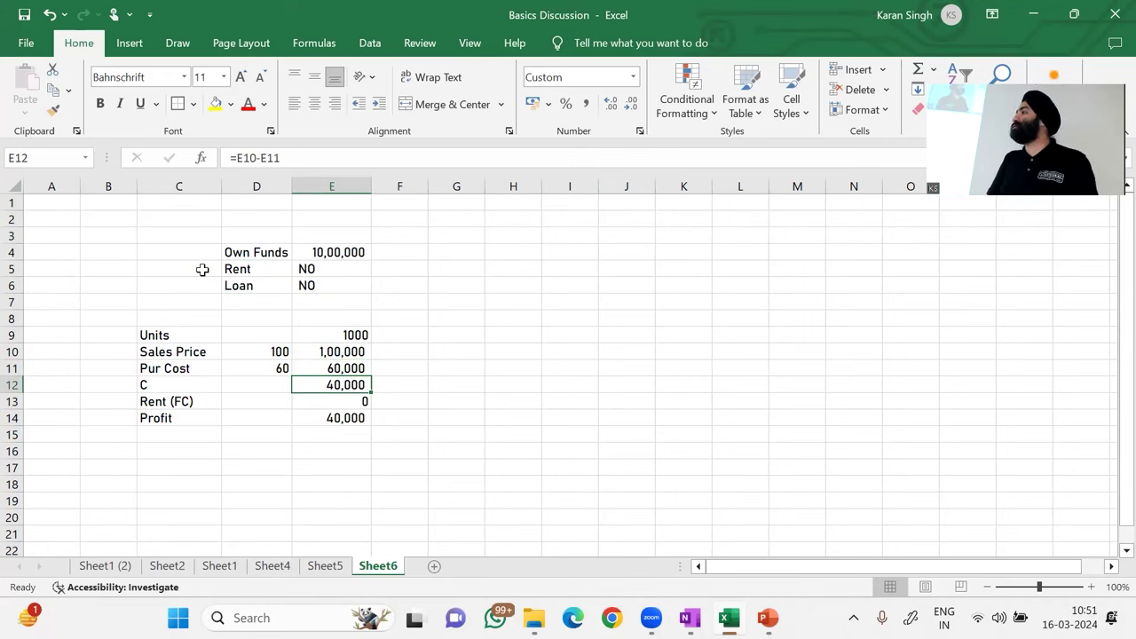
Step: Center the values in E9:E14, from Units down to Profit
key("Down")
key("Down")
key("Down")
key("Up")
key("Up")
key("Up")
key("Up")
key("Up")
key("Up")
key("Up")
key("Up")
key("Up")
key("Down")
key("Down")
key("Down")
key("ctrl+shift+Down")
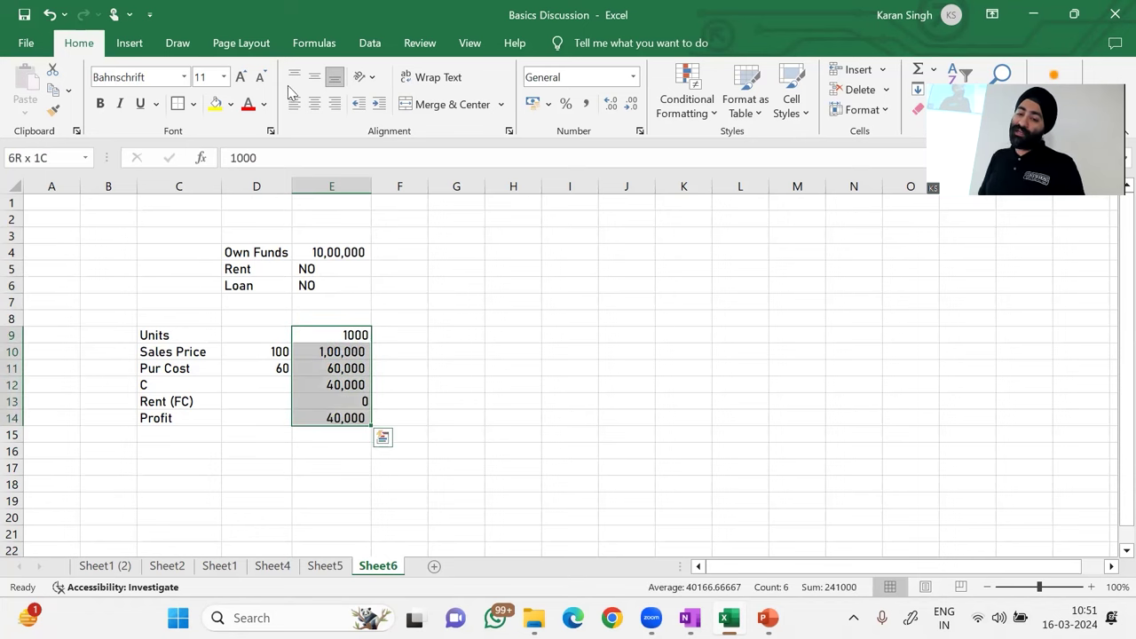
left_click(313, 104)
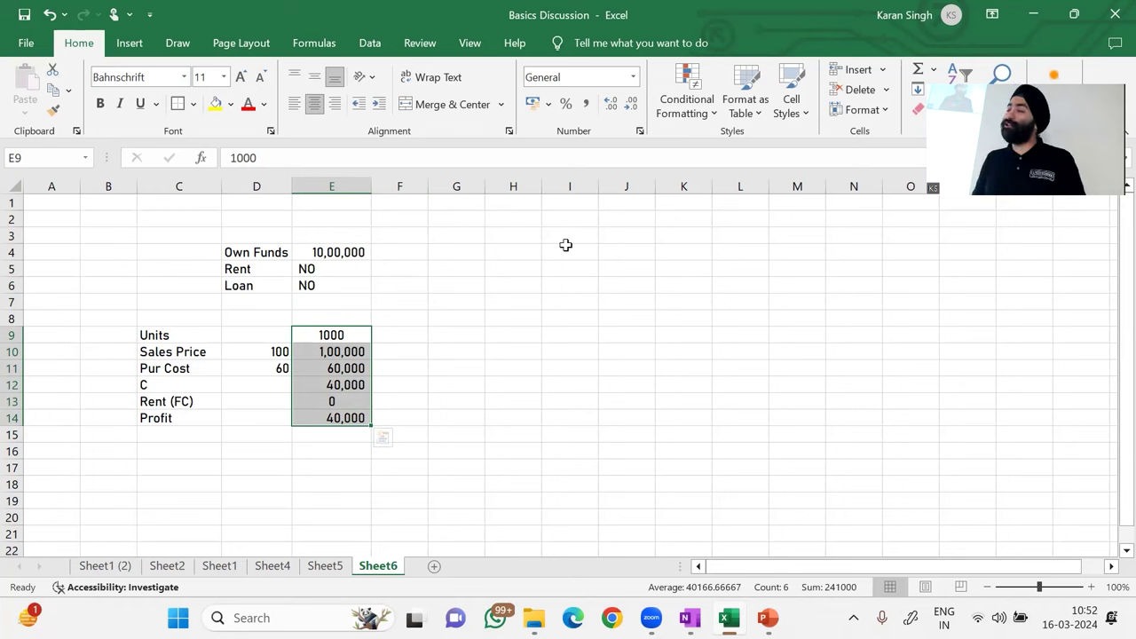
Step: Enter "??" in H4, on the Own Funds row, for a second scenario
key("Up")
key("Up")
key("Up")
key("Up")
key("Up")
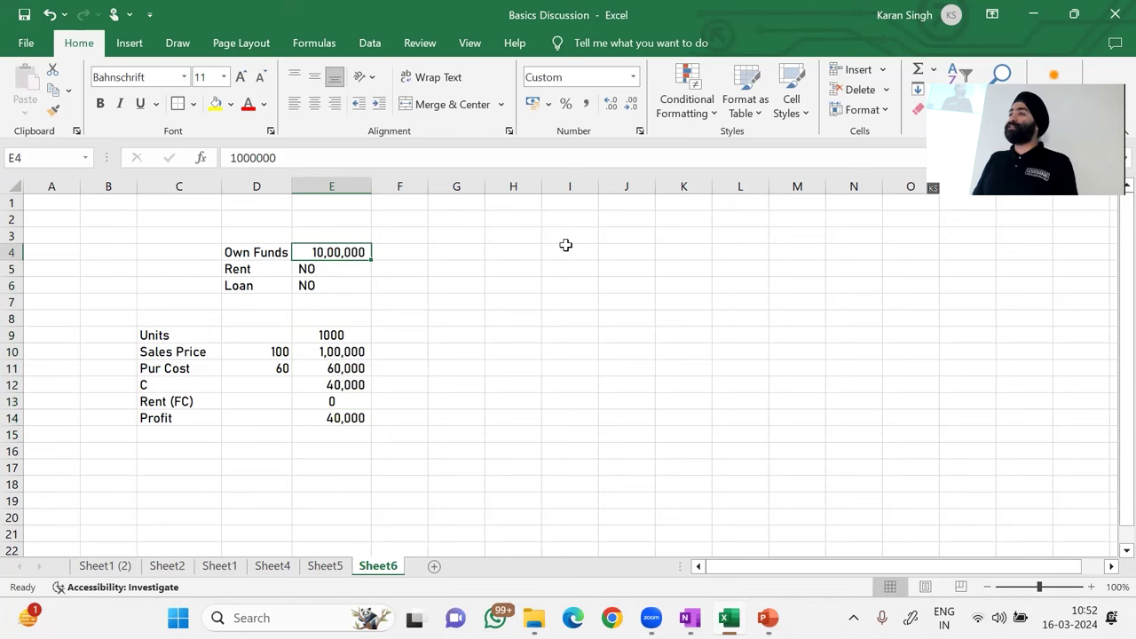
key("Right")
key("Right")
key("Right")
type("??")
key("Return")
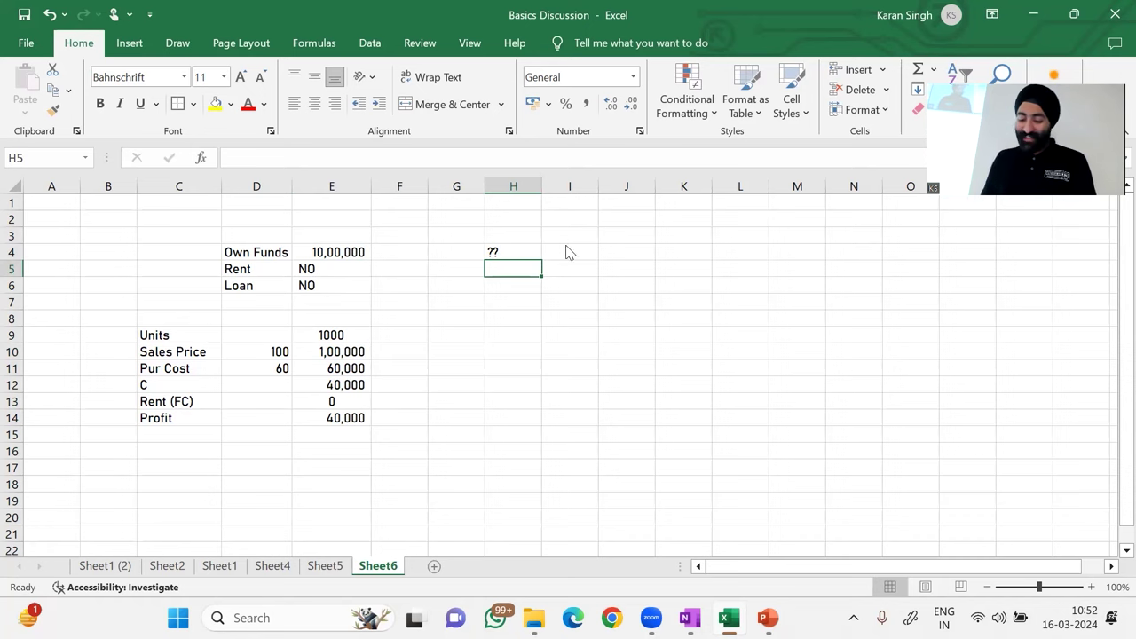
Step: Insert a row below Own Funds and enter "Loan (Others Funds)" in D5
key("shift+space")
key("ctrl+shift+plus")
key("Left")
key("Left")
key("Left")
key("Left")
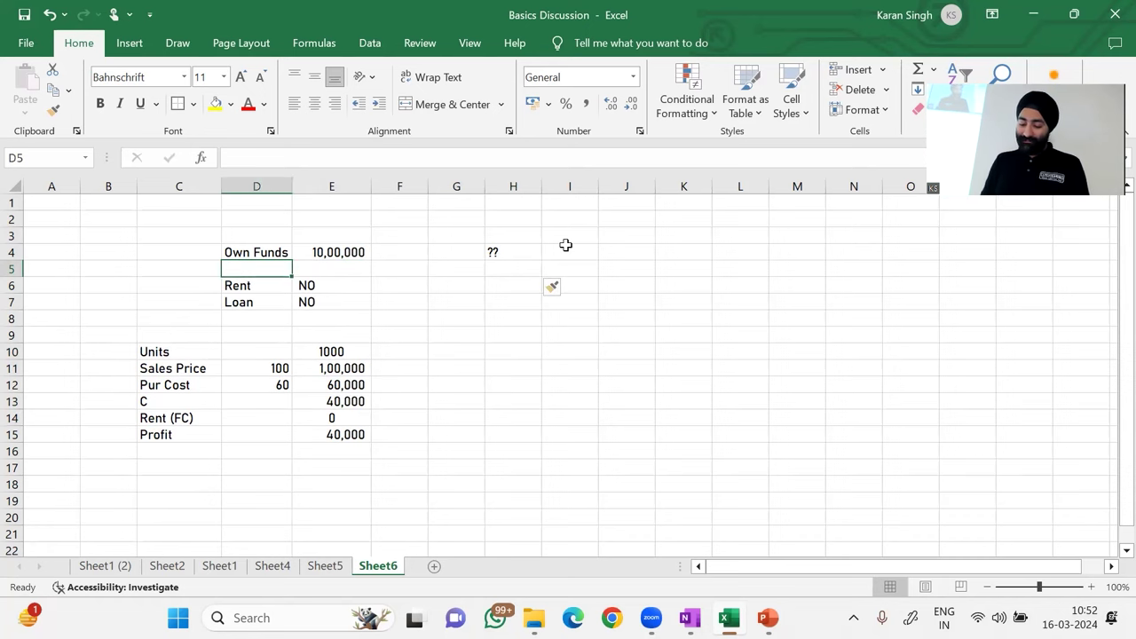
type("Loan (Others Funds)")
key("Return")
Step: Fit column D's width to the new loan label in D5
key("Up")
key("alt+o")
key("c")
key("a")
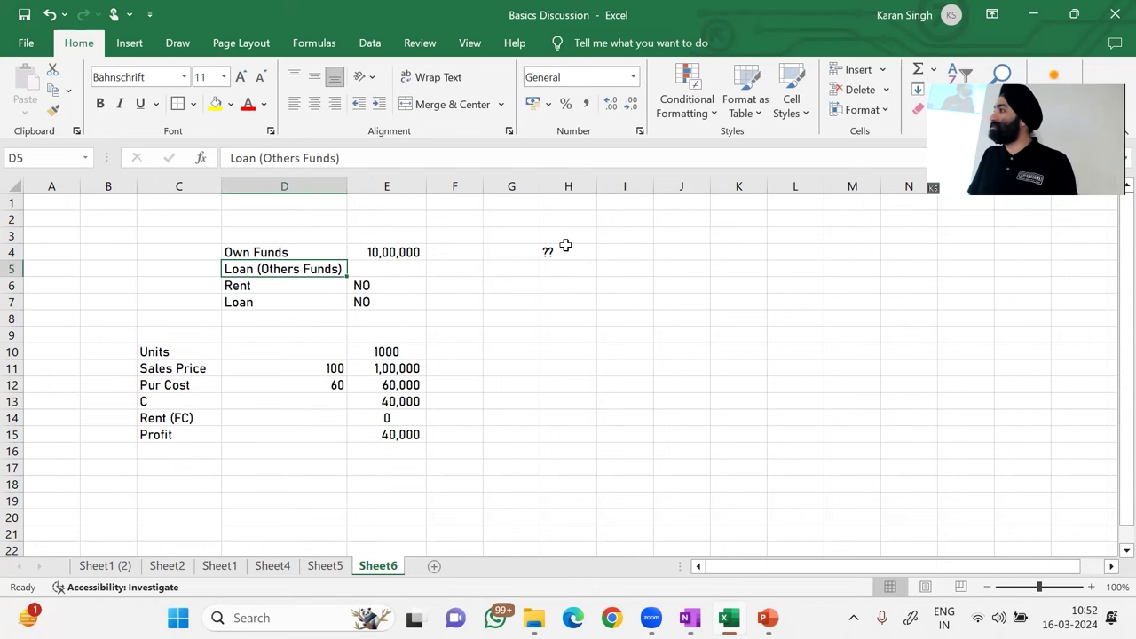
Step: Extend the D5 label to "Loan (Others Funds) - 12%" and fit column D to it
key("F2")
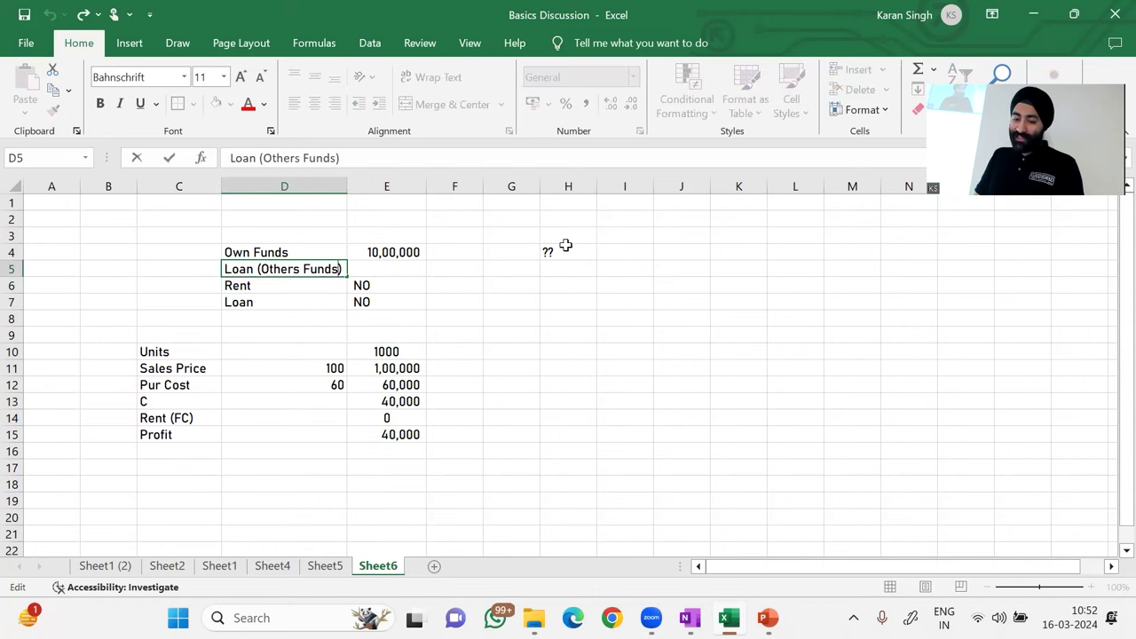
type("- 12%")
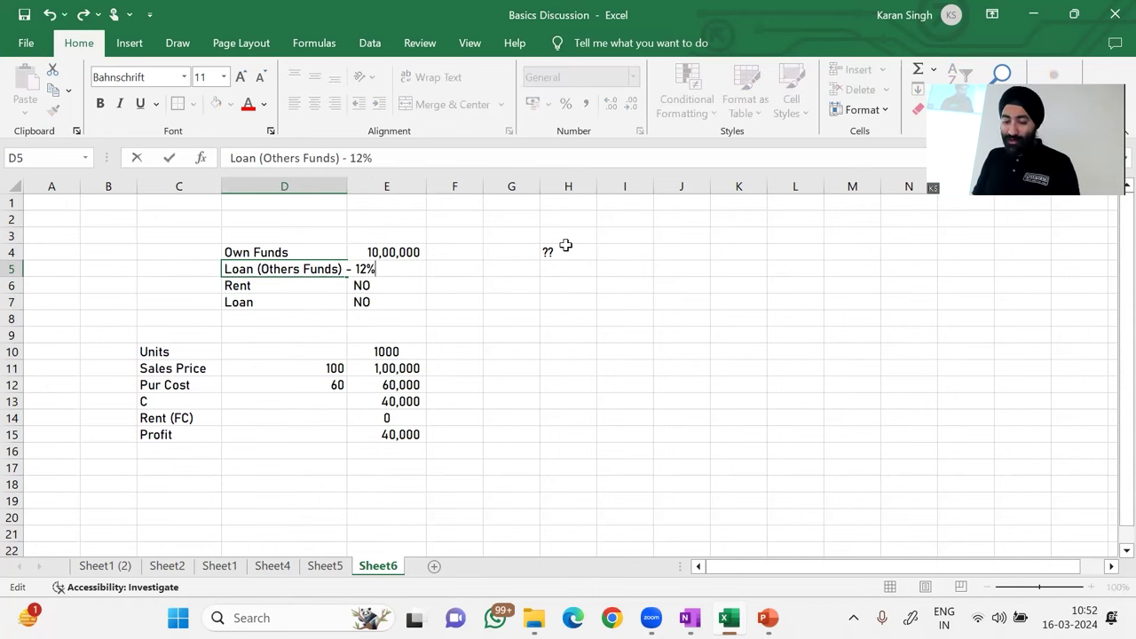
key("ctrl+Return")
key("alt+h")
key("o")
key("i")
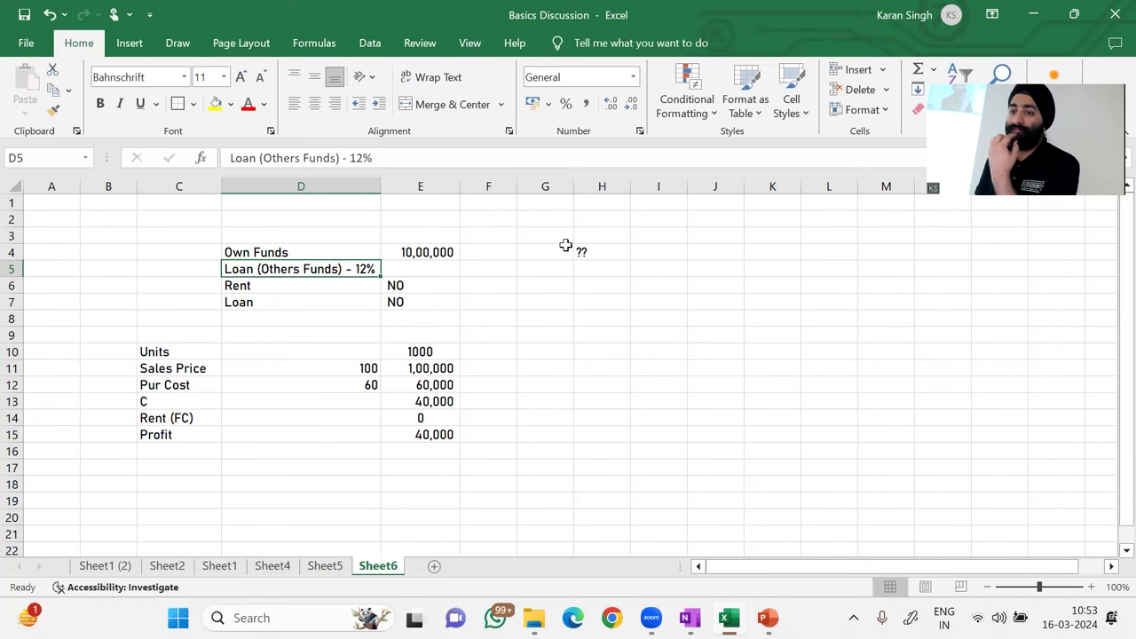
Step: Set the second scenario's loan amount in H5 to reference the own funds amount in E4
key("Right")
key("Right")
key("Right")
key("Right")
type("=")
key("Left")
key("Left")
key("Left")
key("Left")
key("Up")
key("Right")
key("Return")
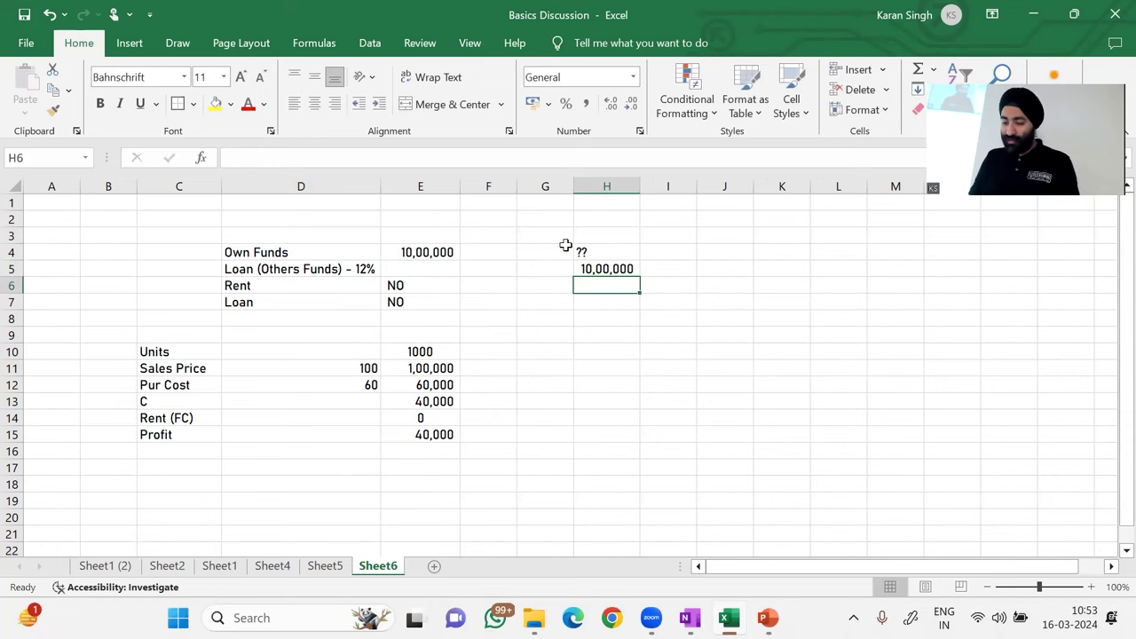
Step: Try to fill the rent status in H6 with a formula containing "=NO"
type("=")
key("Left")
key("Left")
key("Left")
key("Left")
key("Right")
type("=NO")
key("Return")
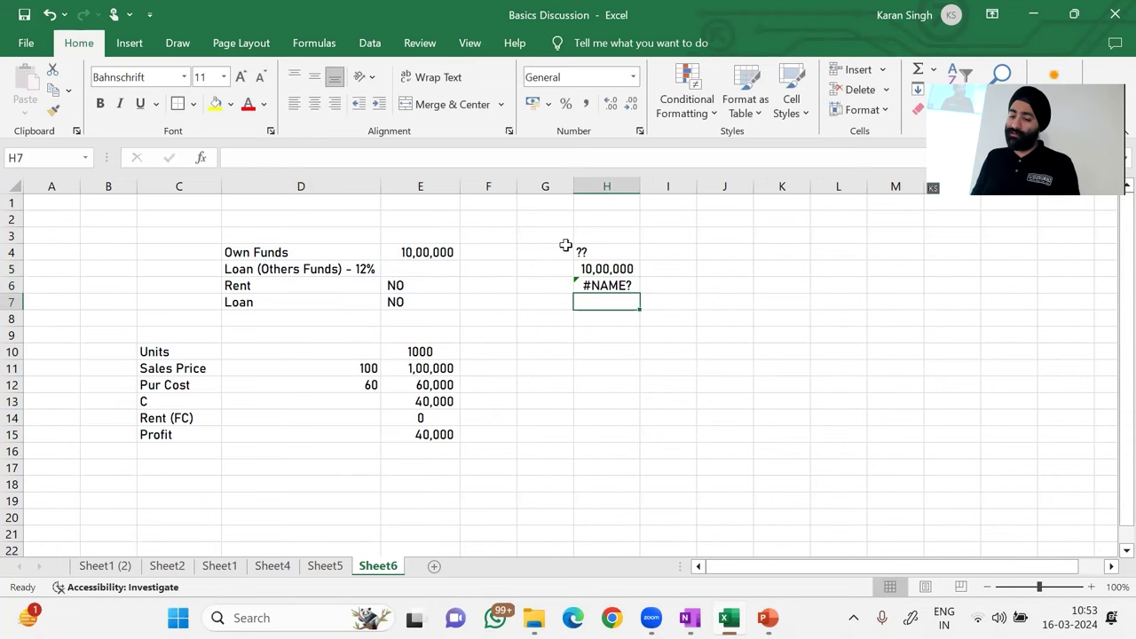
Step: Set H6 to reference the rent status in E6
key("Up")
type("=")
key("Left")
key("Left")
key("Left")
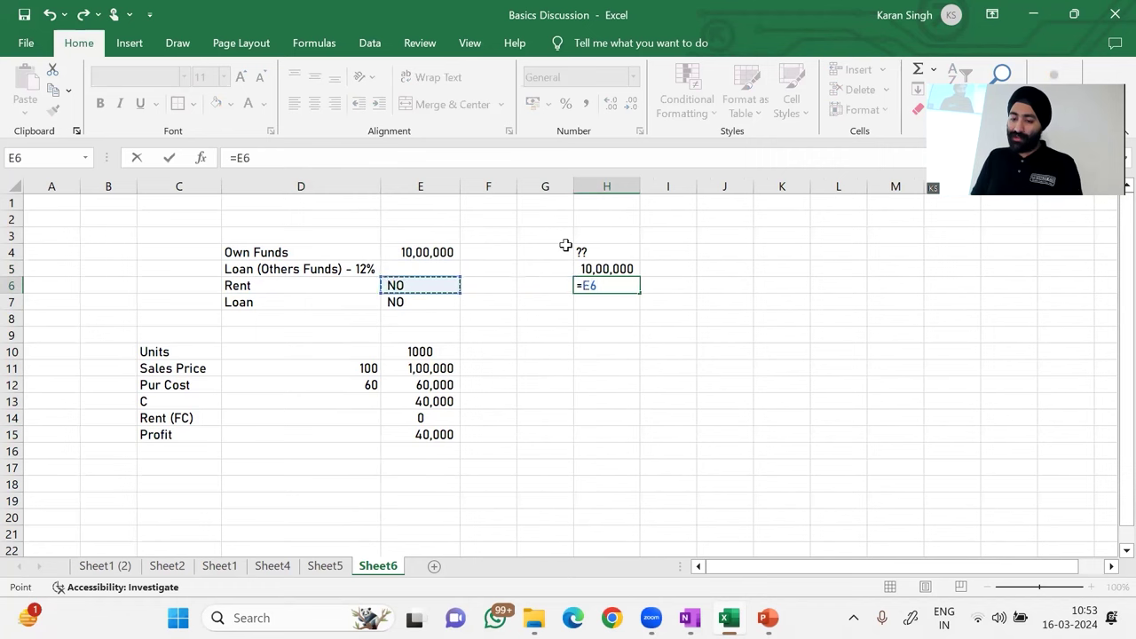
key("Return")
Step: Enter "YES" in H7 as the second scenario's loan status
key("Up")
key("Down")
type("YES")
key("Return")
Step: Enter 1000 as the second scenario's units in H10
key("Down")
key("Down")
type("100")
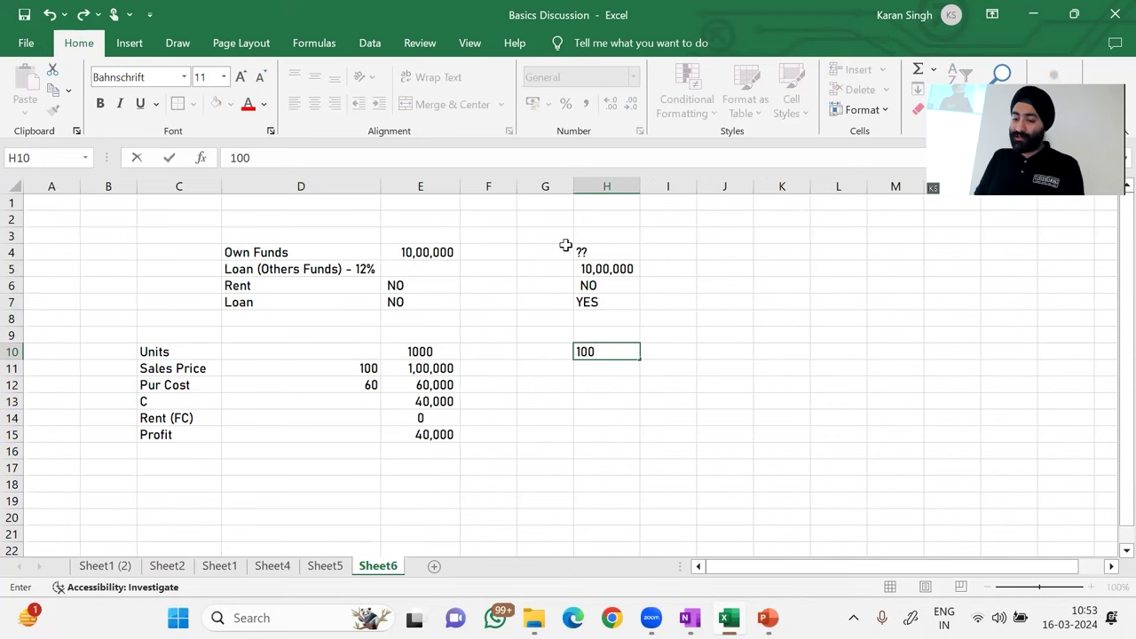
type("0")
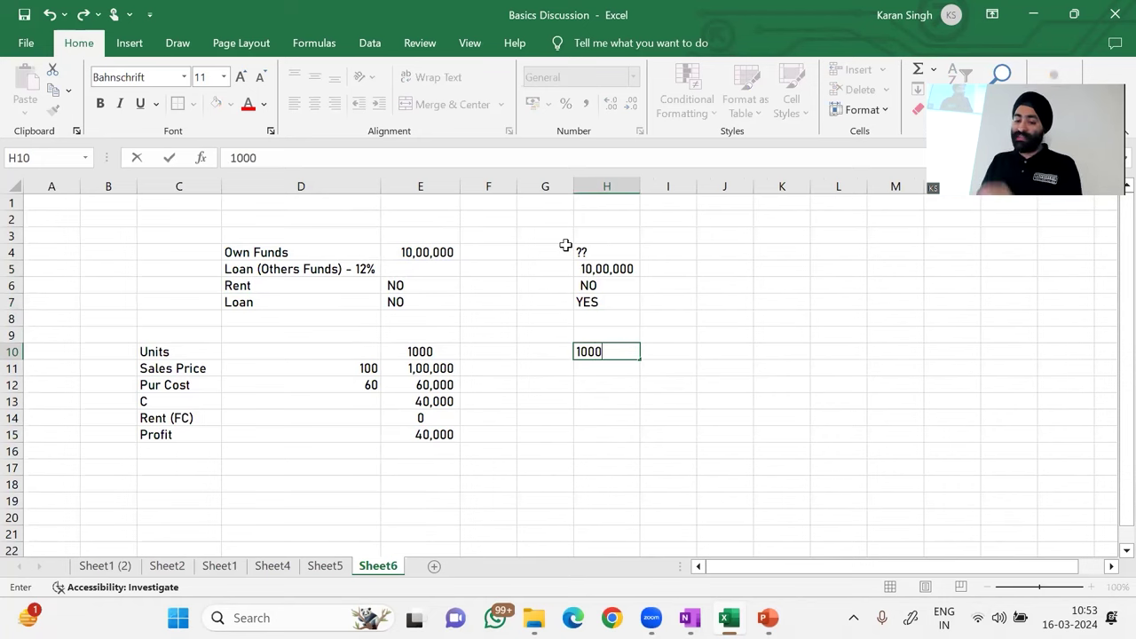
key("Return")
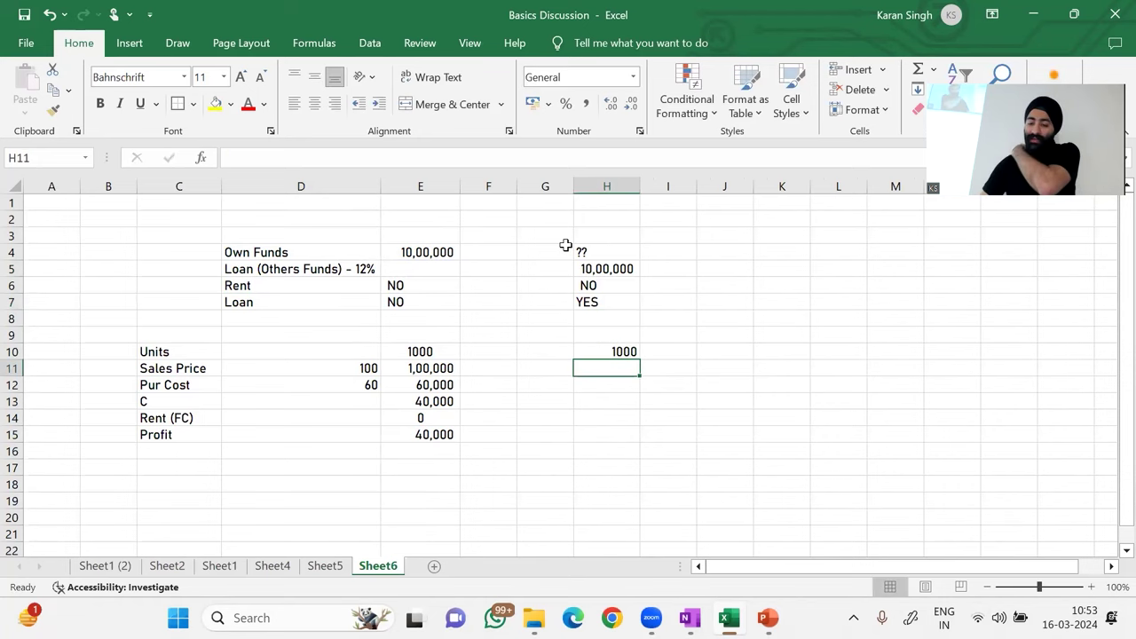
Step: Calculate sales in H11 with the formula =D11*$H$10
type("=")
key("Left")
key("Left")
key("Left")
key("Left")
type("*")
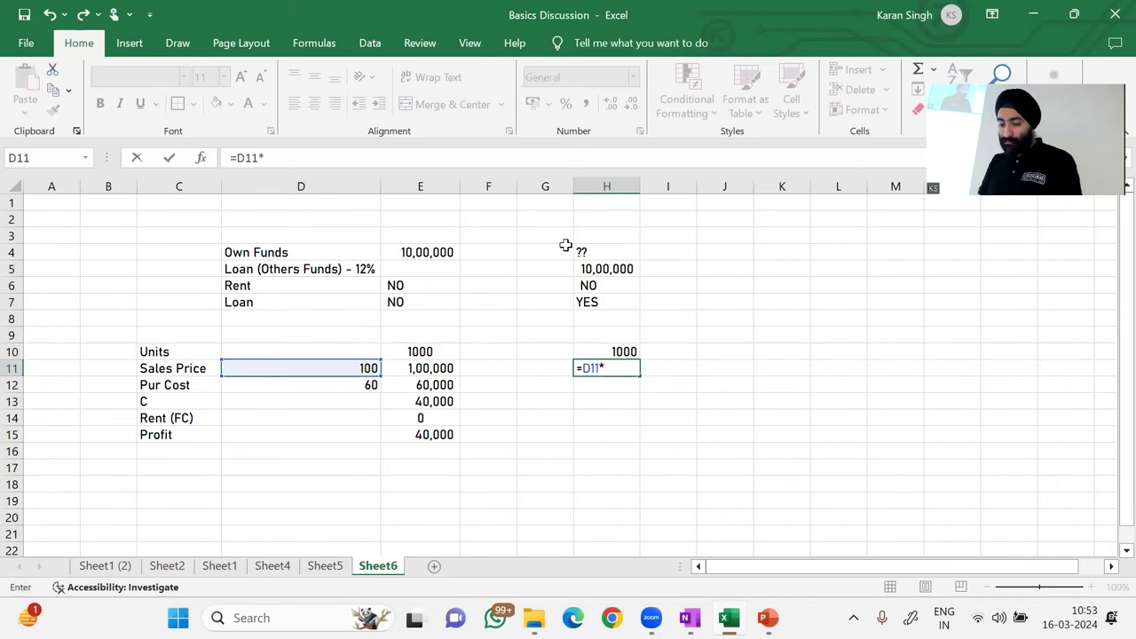
key("Up")
key("F4")
key("Return")
Step: Copy the sales formula from H11 to H12 to calculate the purchase cost
key("Up")
key("ctrl+c")
key("Down")
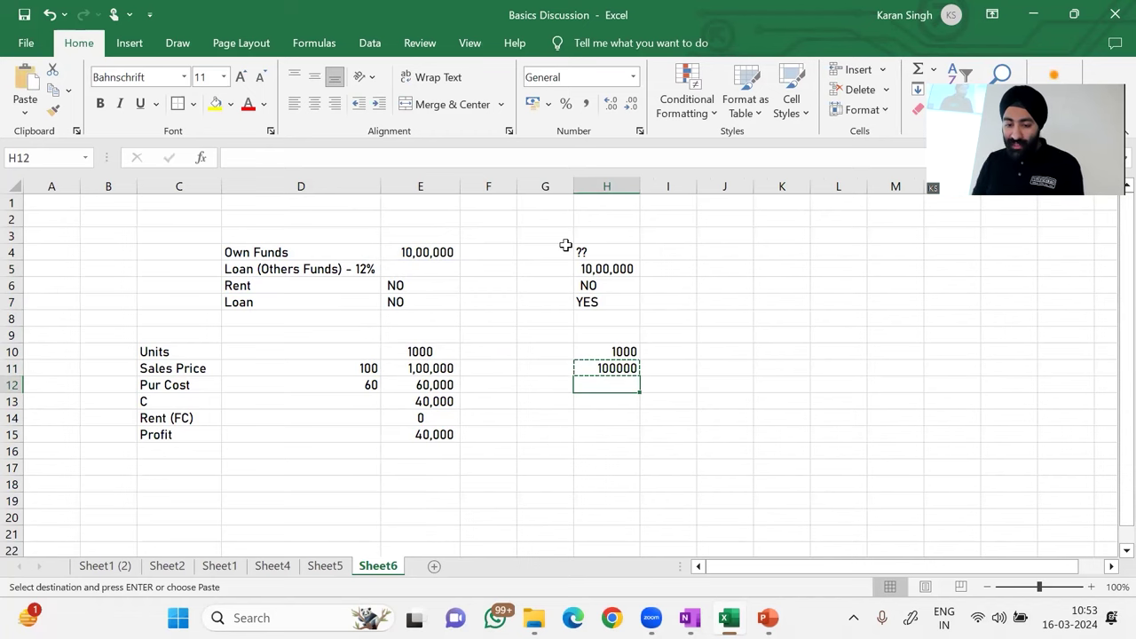
key("Return")
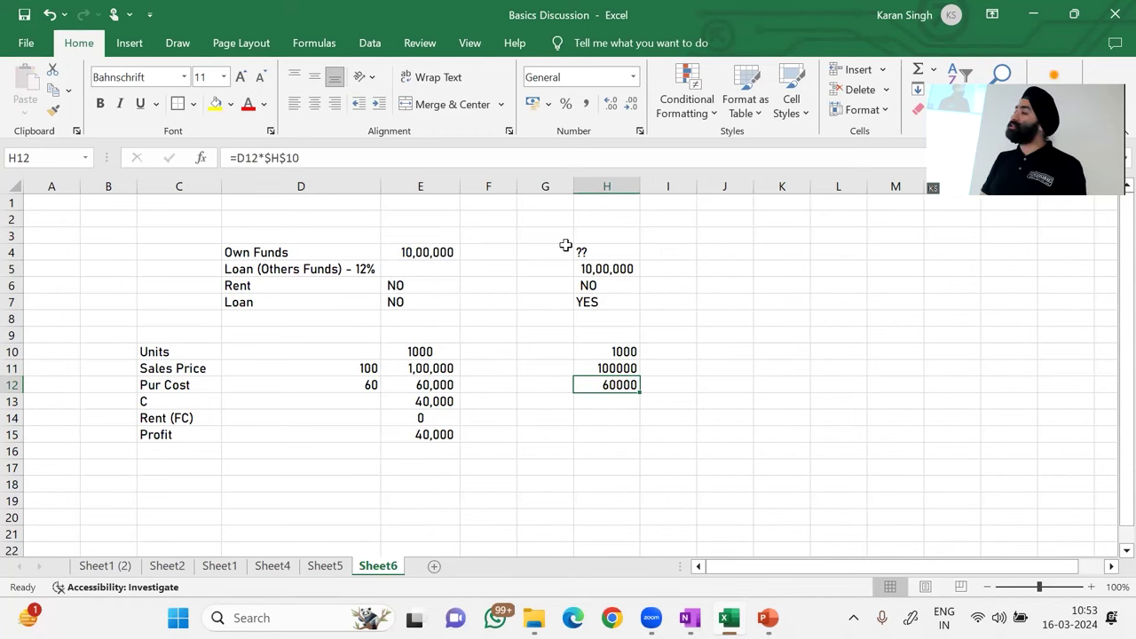
Step: Try to copy the purchase cost formula from H12 into the contribution cell H13
key("ctrl+c")
key("Down")
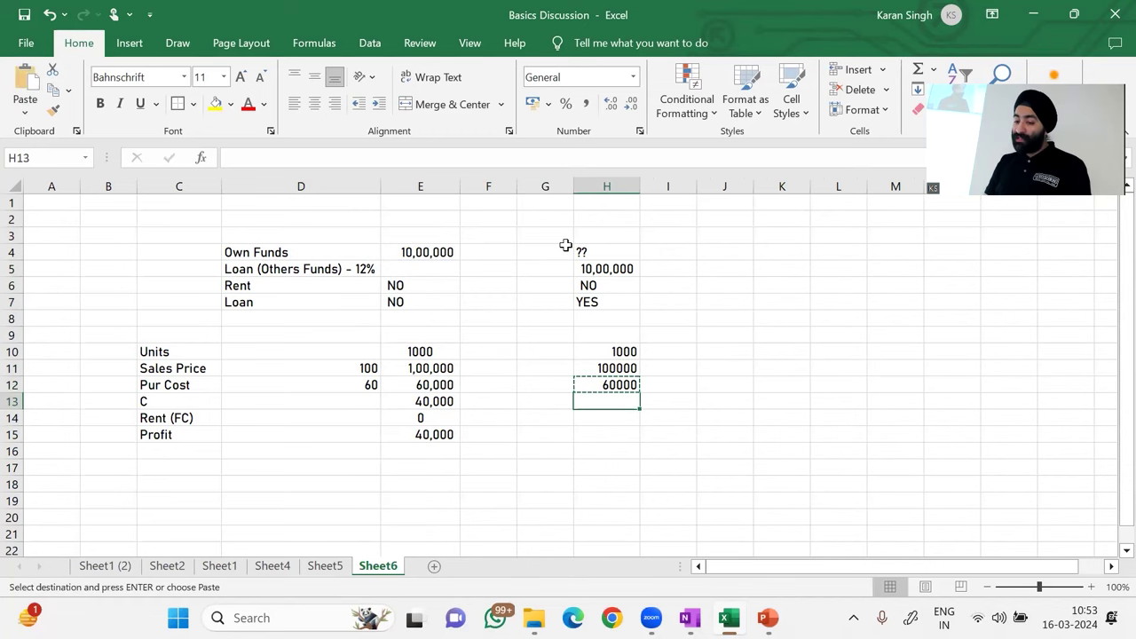
key("Return")
type("=")
key("Escape")
Step: Calculate the contribution in H13 as sales in H11 minus purchase cost in H12
type("=")
key("Up")
key("Up")
type("-")
key("Up")
key("Return")
Step: Apply the formatting of E10:E15 to the second scenario's cells starting at H10, pasting formats only
key("Up")
key("ctrl+shift+Up")
key("Left")
key("Left")
key("Left")
key("Up")
key("Up")
key("Up")
key("ctrl+shift+Down")
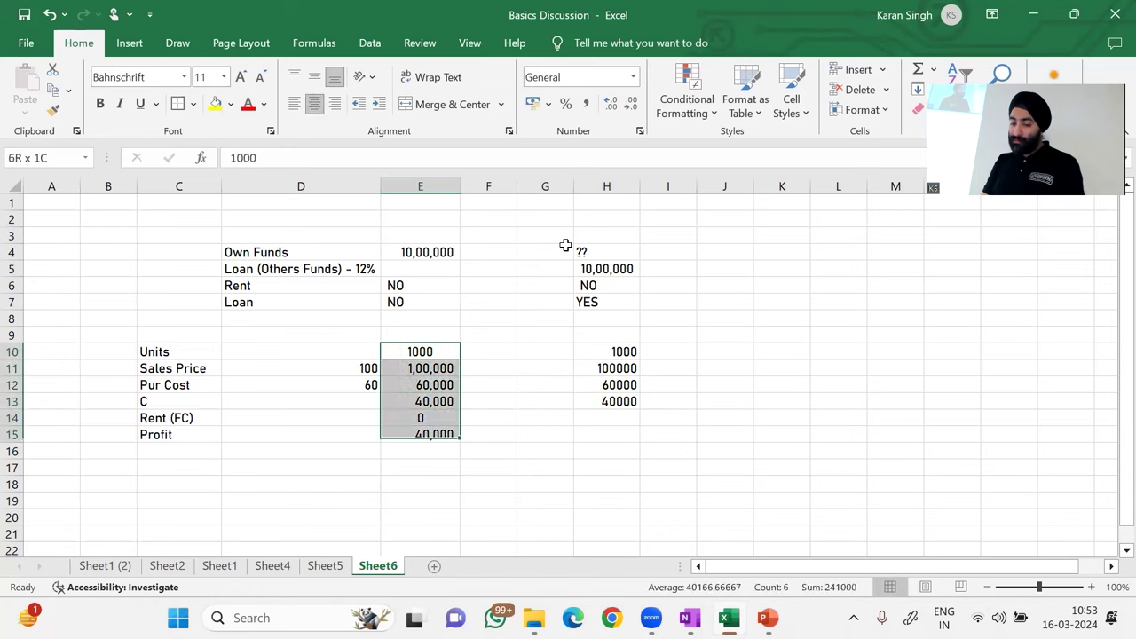
key("ctrl+c")
key("Right")
key("Right")
key("Right")
key("ctrl+alt+v")
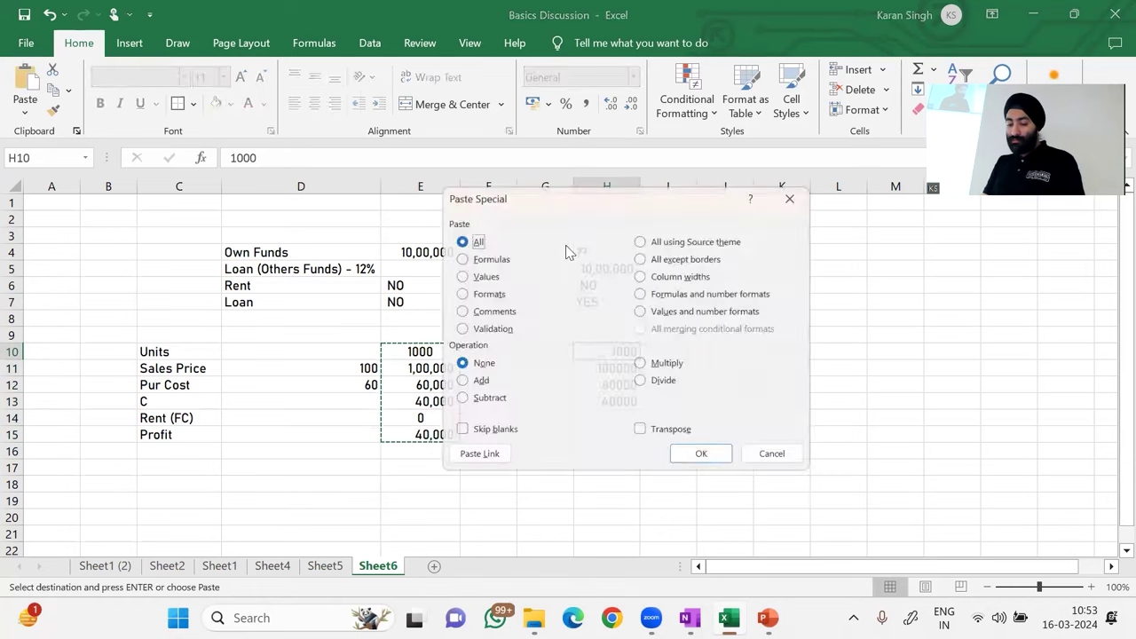
key("Return")
key("Down")
key("Down")
key("Down")
key("Down")
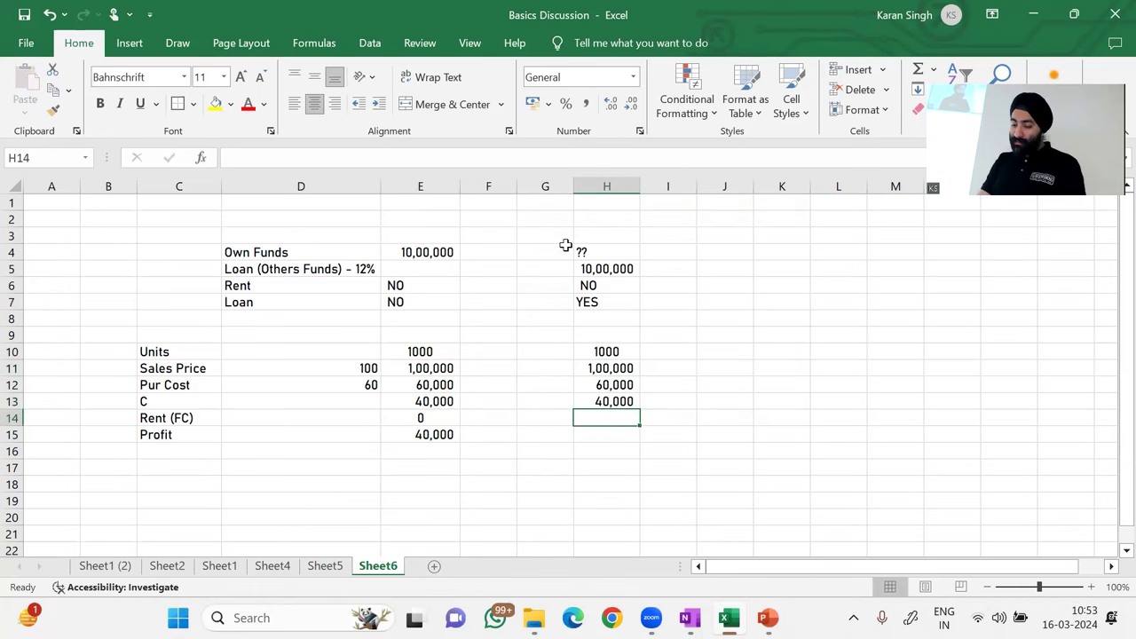
key("Left")
key("Left")
key("Left")
key("Left")
key("Left")
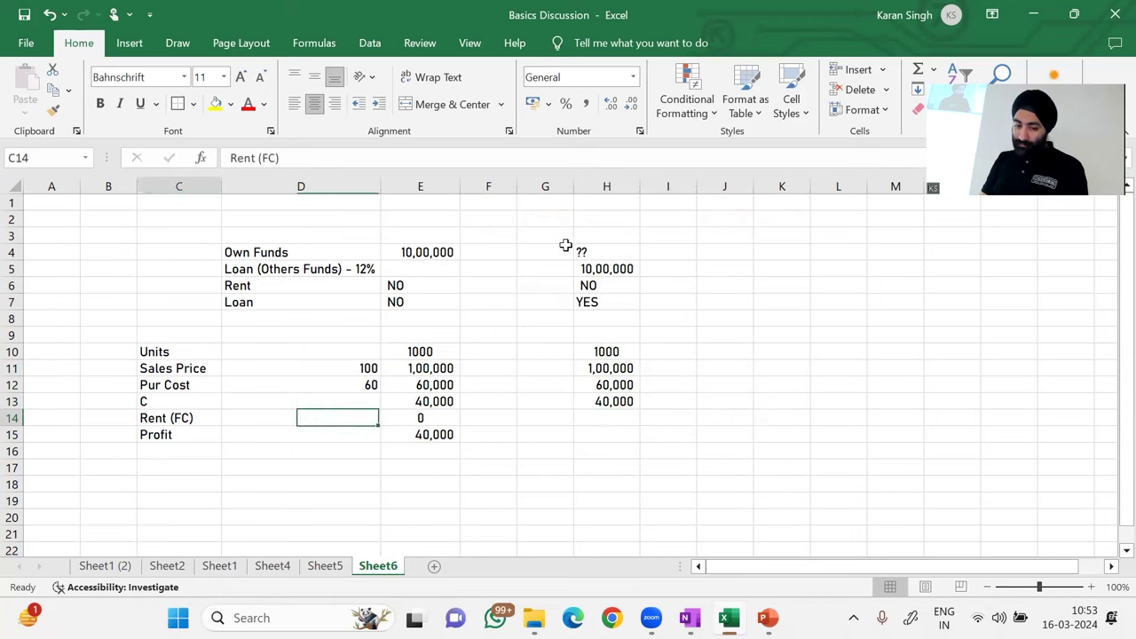
key("F2")
key("Left")
key("Left")
key("Left")
key("Left")
key("Left")
key("shift+Home")
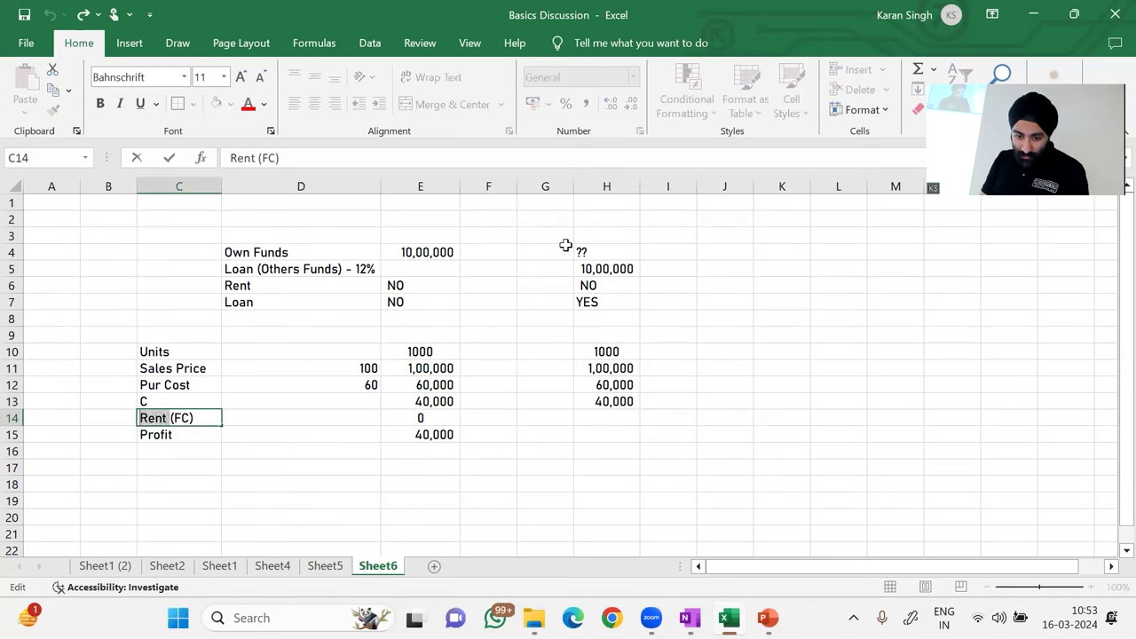
key("Right")
key("Right")
type("+ Int")
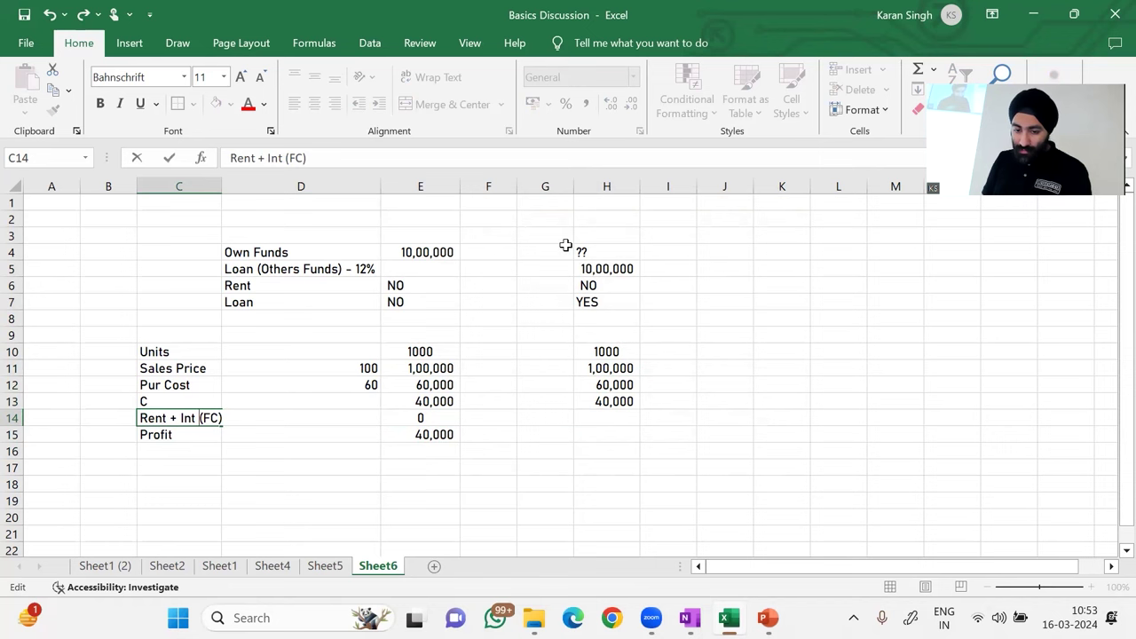
key("Escape")
Step: Change the Profit label in C15 to "Profit after Rent"
key("Down")
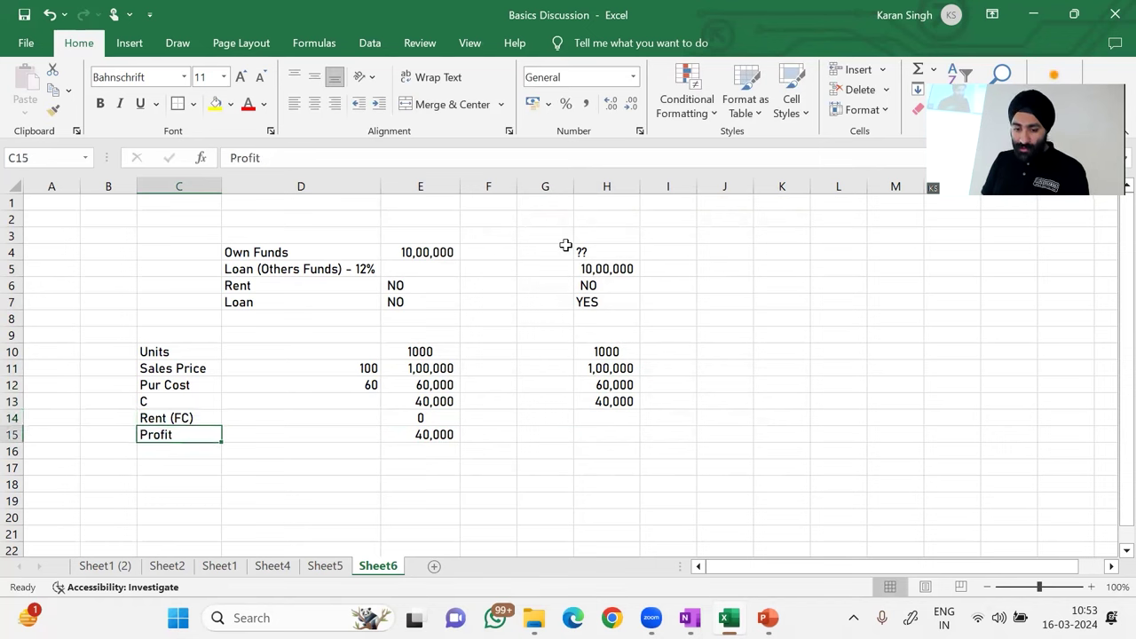
key("shift+Right")
key("shift+Right")
key("Down")
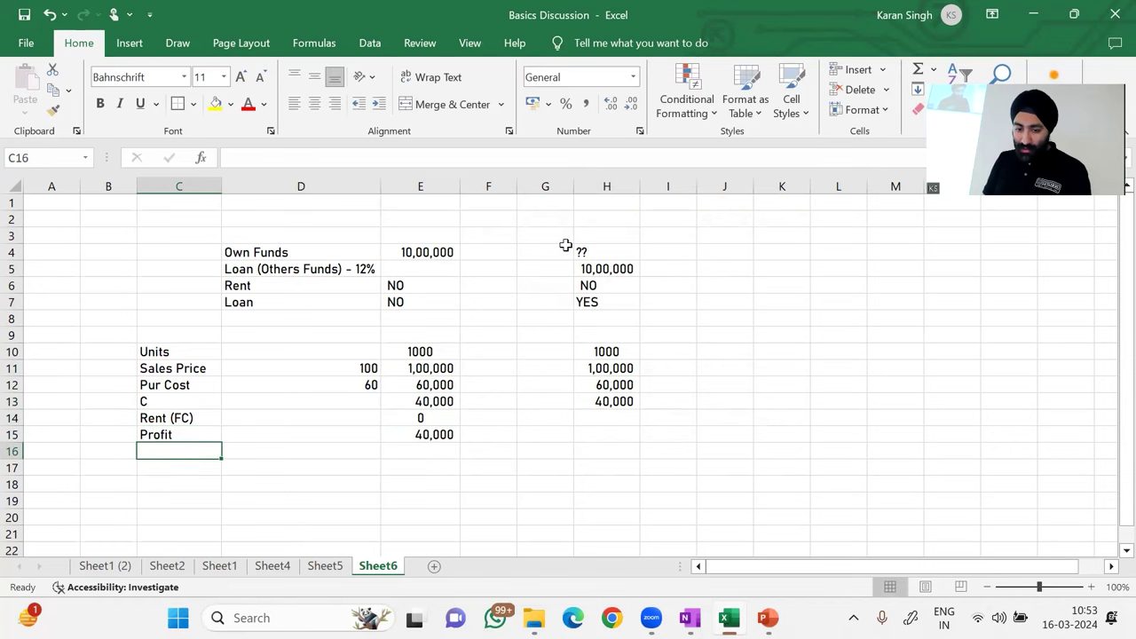
key("Up")
key("F2")
key("shift+Home")
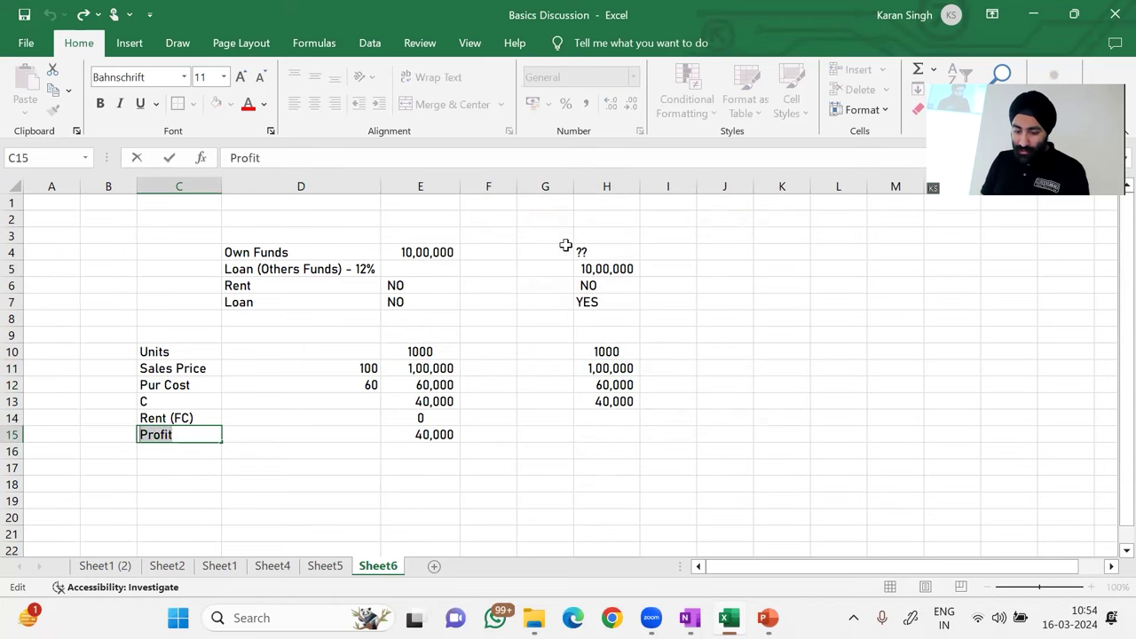
type("Profit ")
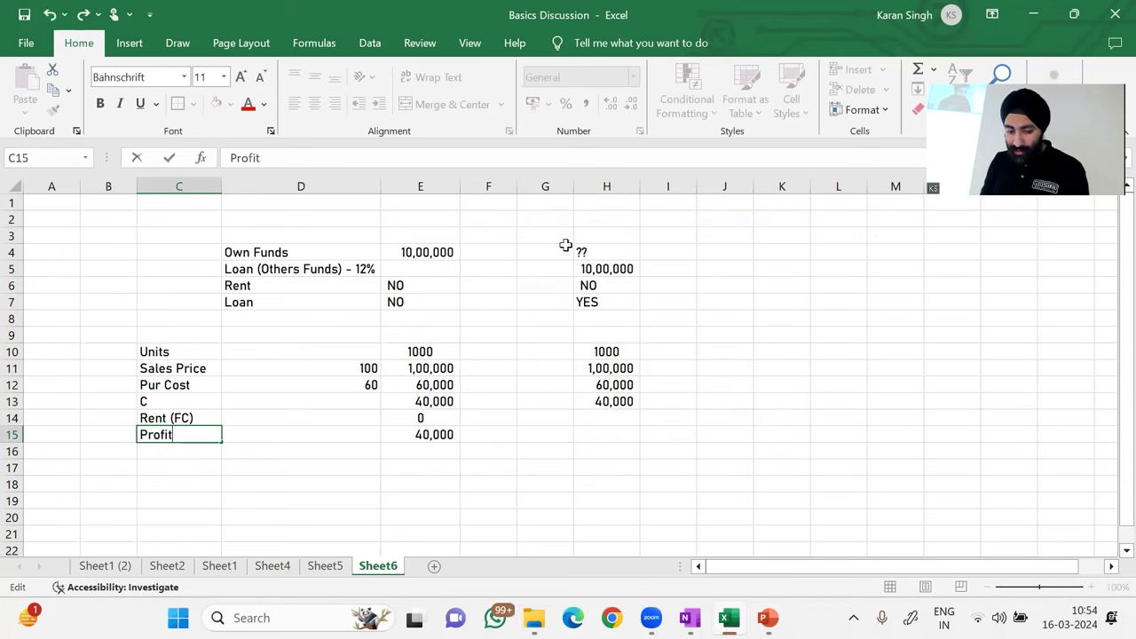
type("afte")
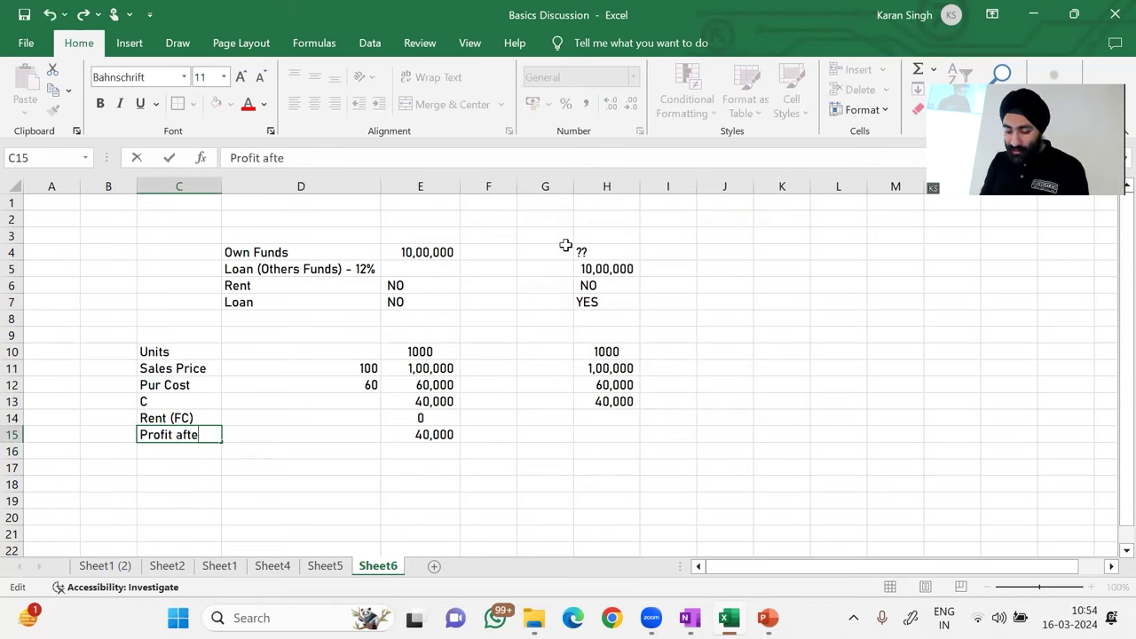
type("r Rent")
key("Return")
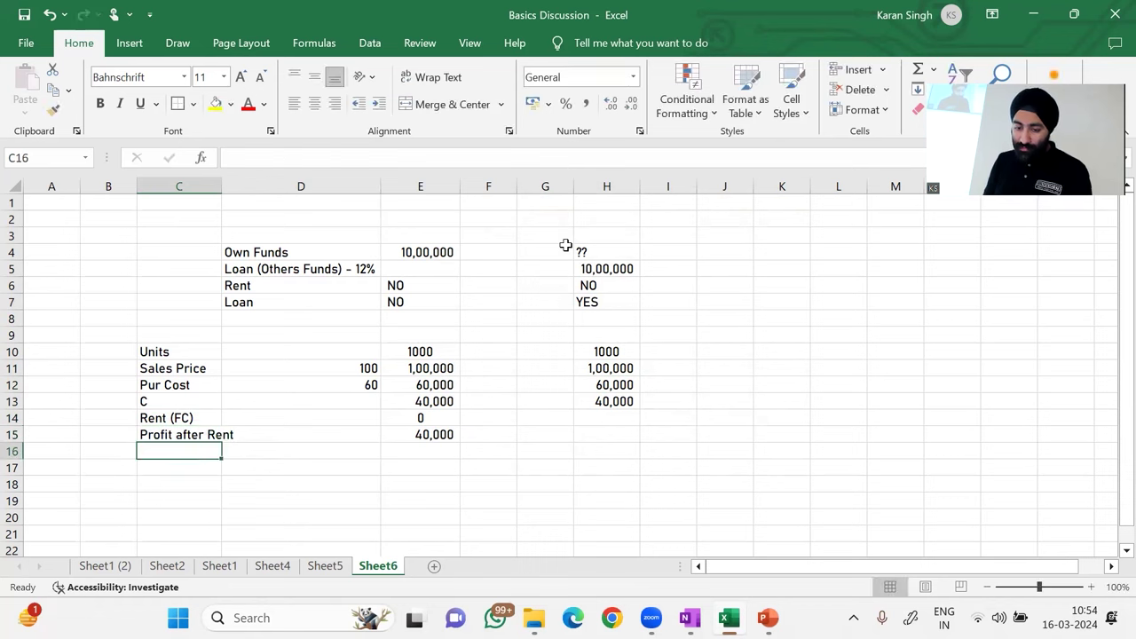
key("Up")
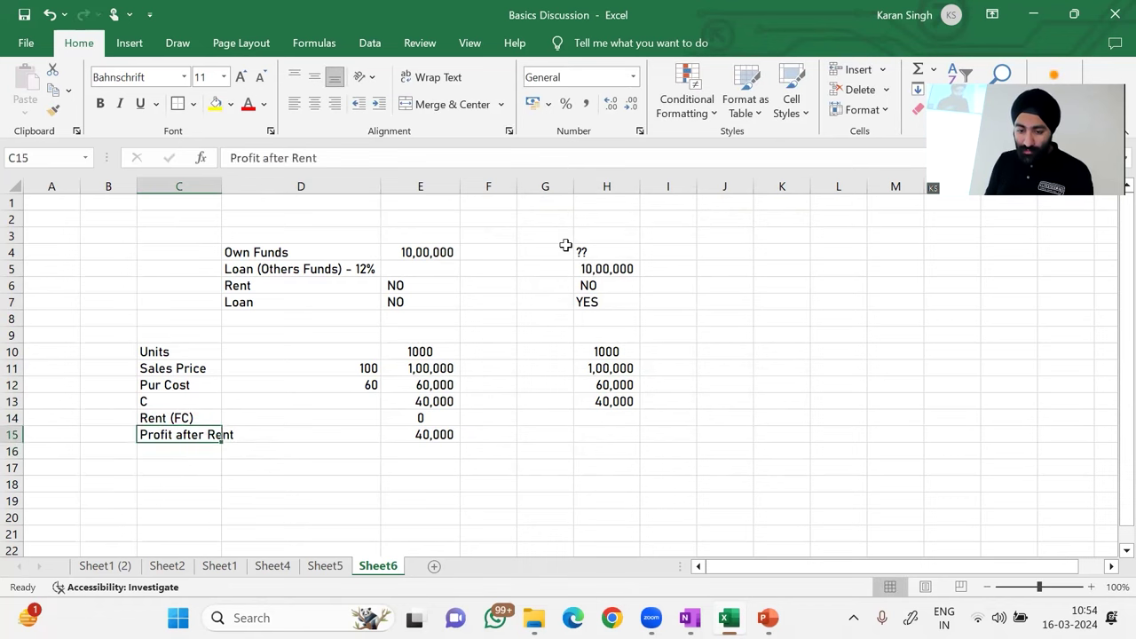
Step: Copy the "Rent (FC)" label into C16 and change it to "Interest (FC)"
key("Up")
key("ctrl+c")
key("Down")
key("Down")
key("ctrl+v")
key("F2")
key("Left")
key("Left")
key("Left")
key("Left")
key("shift+Home")
type("Interest")
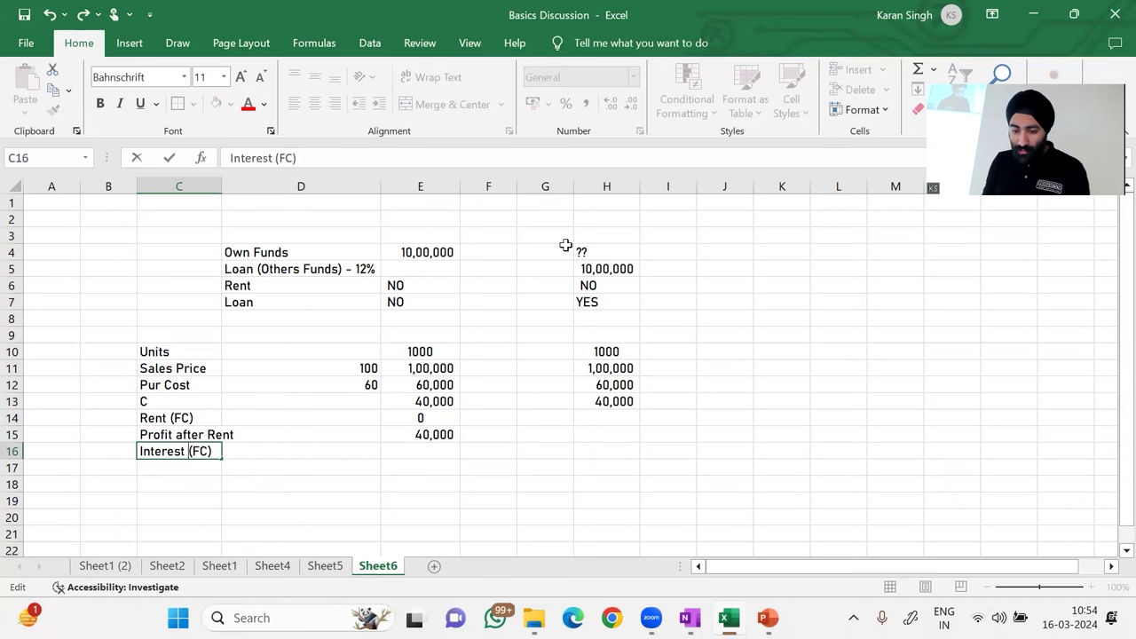
key("Return")
Step: Enter 0 as the interest of the own-funds scenario in E16
key("Up")
key("Right")
key("Right")
key("Right")
key("Left")
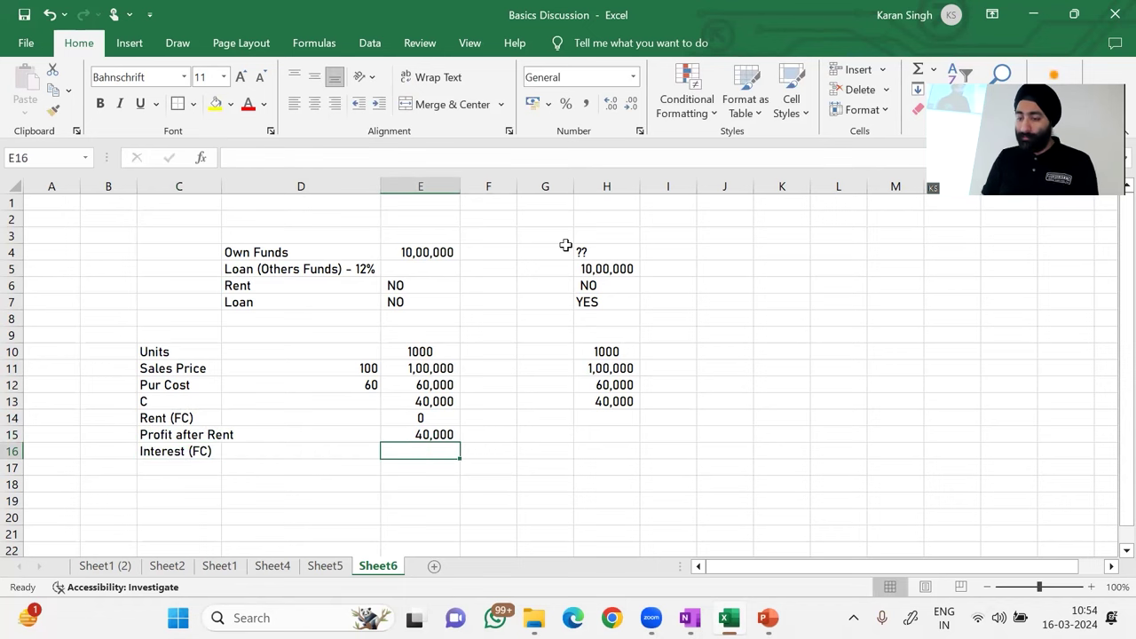
type("0")
key("Return")
Step: Copy the profit formula from E15 into E17 to deduct the interest from the profit after rent
key("Up")
key("Up")
key("ctrl+c")
key("Down")
key("Down")
key("ctrl+v")
key("Escape")
Step: Copy the "Profit after Rent" label into C17 and change it to "Profit after all Costs (Rent and Interest excluded)"
key("Home")
key("Right")
key("Right")
key("Up")
key("Up")
key("ctrl+c")
key("Down")
key("Down")
key("Return")
key("F2")
key("ctrl+shift+Left")
type("all Costs (Rent and Interest excluded)")
key("Return")
Step: AutoFit the width of column C to its longest label
key("Up")
key("alt+o")
key("c")
key("a")
key("Right")
key("Right")
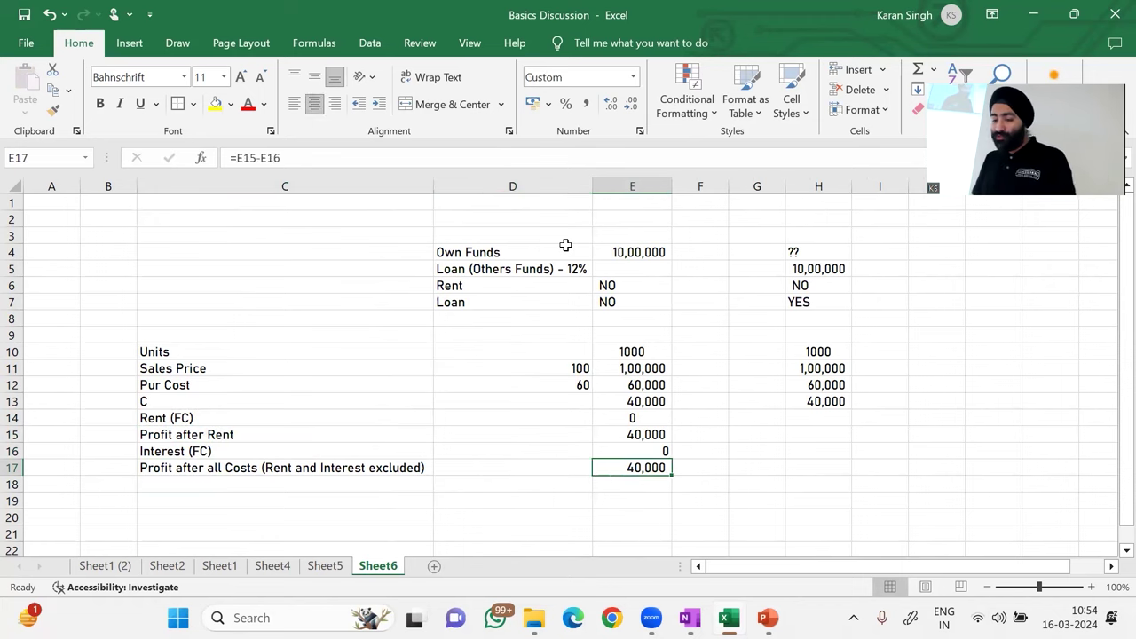
Step: Review the own-funds figures from contribution to final profit in column E, and the second scenario's figures in column H
key("Up")
key("Up")
key("Up")
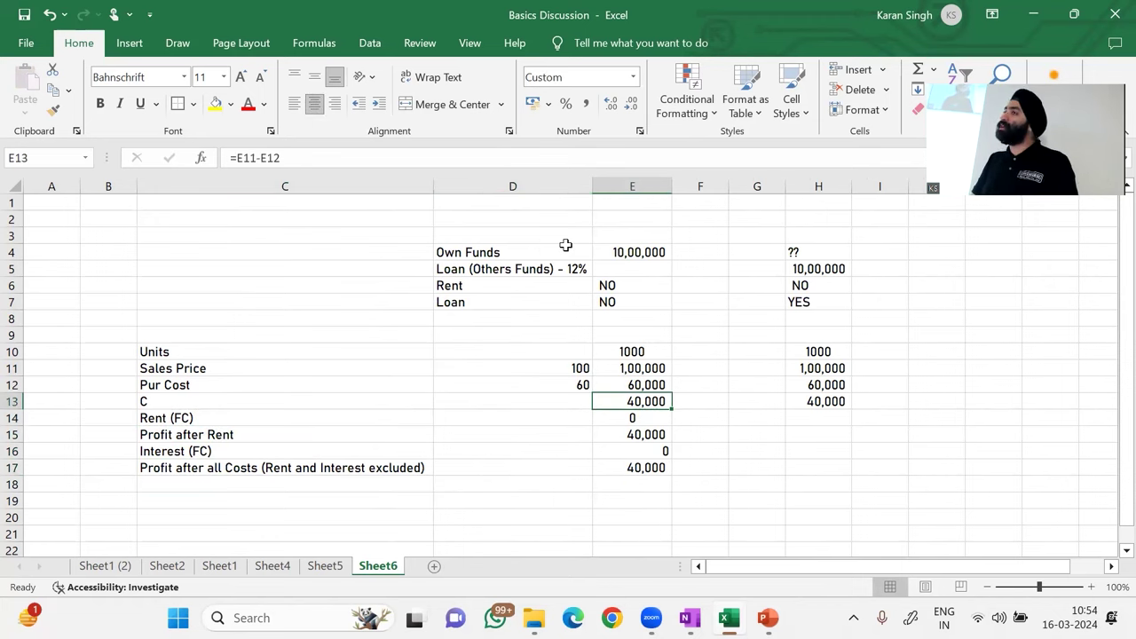
key("Down")
key("Down")
key("Down")
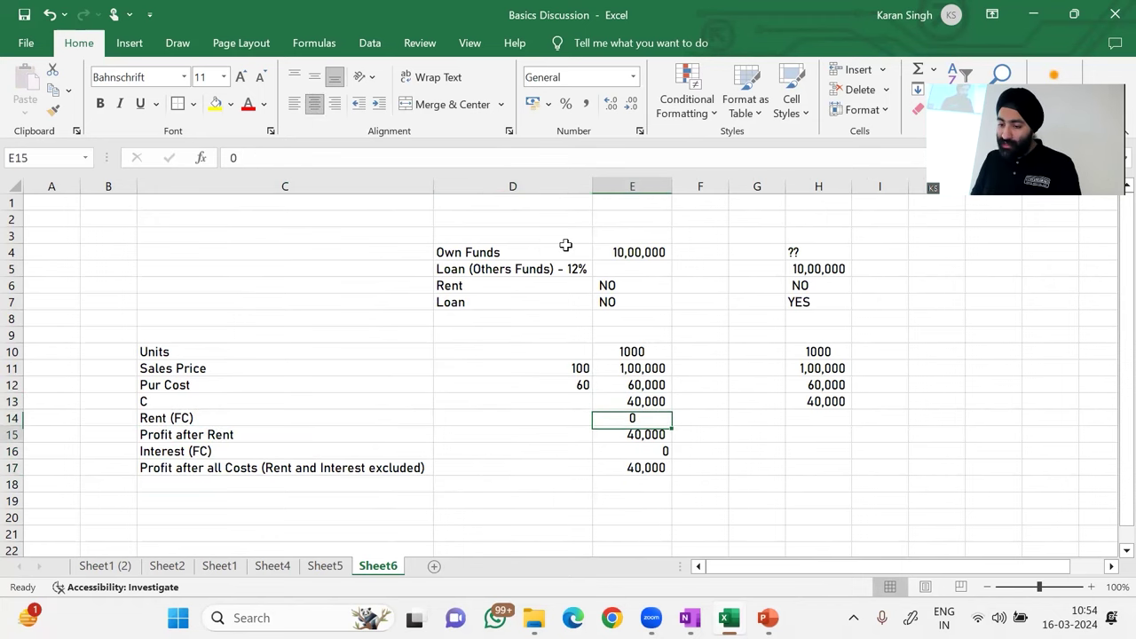
key("Down")
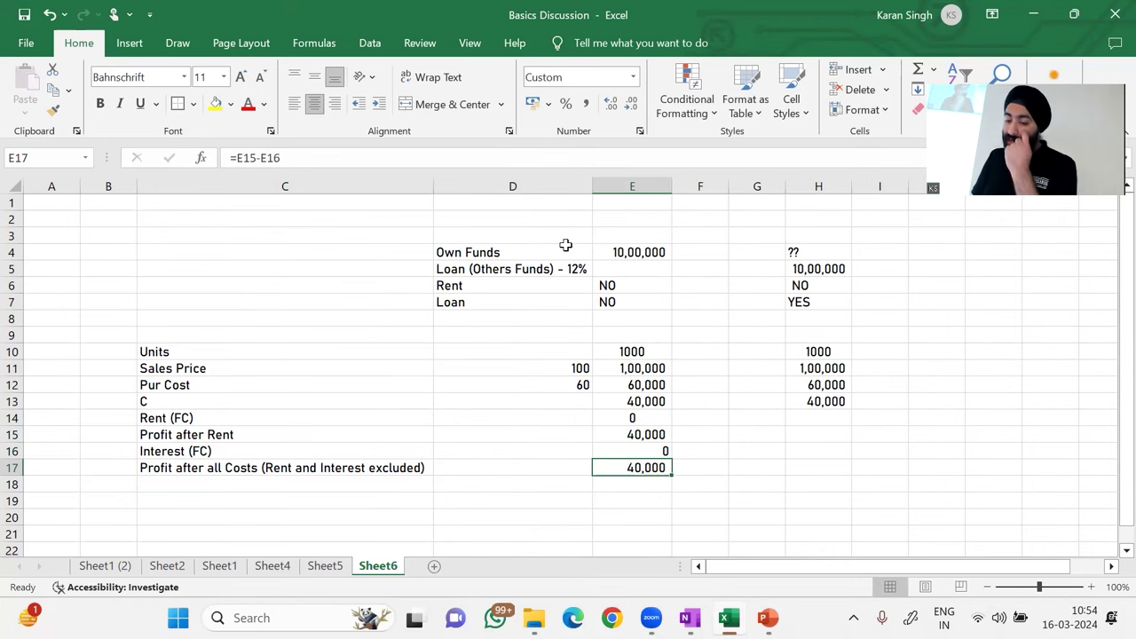
key("Up")
key("Up")
key("Up")
key("Up")
key("Up")
key("Right")
key("Right")
key("Right")
key("Down")
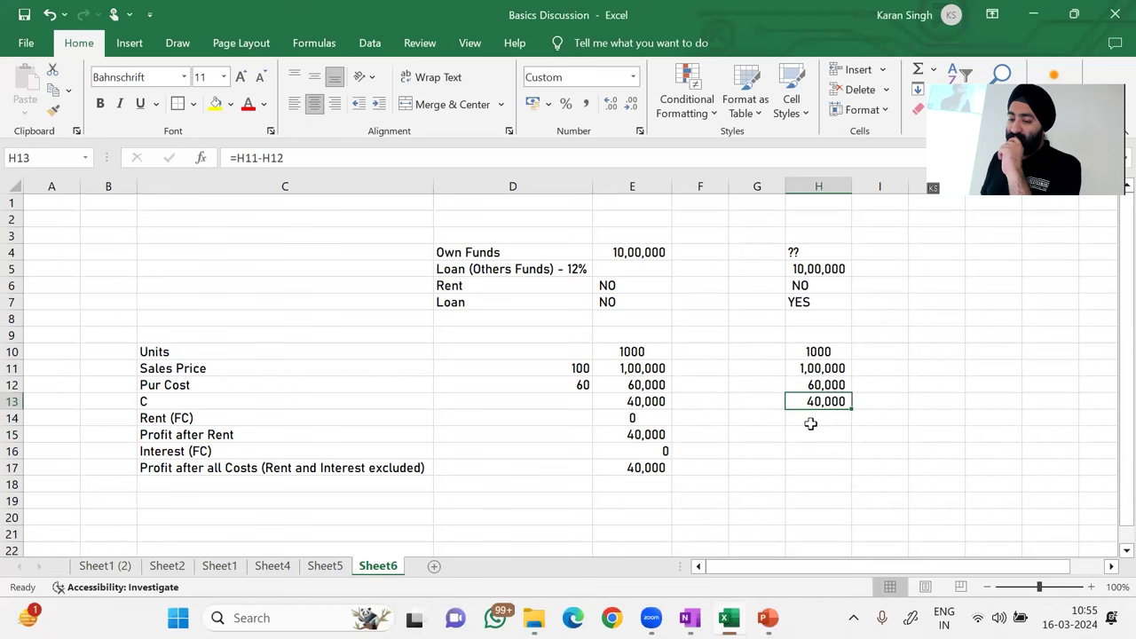
left_click_drag(816, 351, 816, 500)
Step: Head the two scenario columns "KS" in E9 and "Friend" in H9
left_click(649, 337)
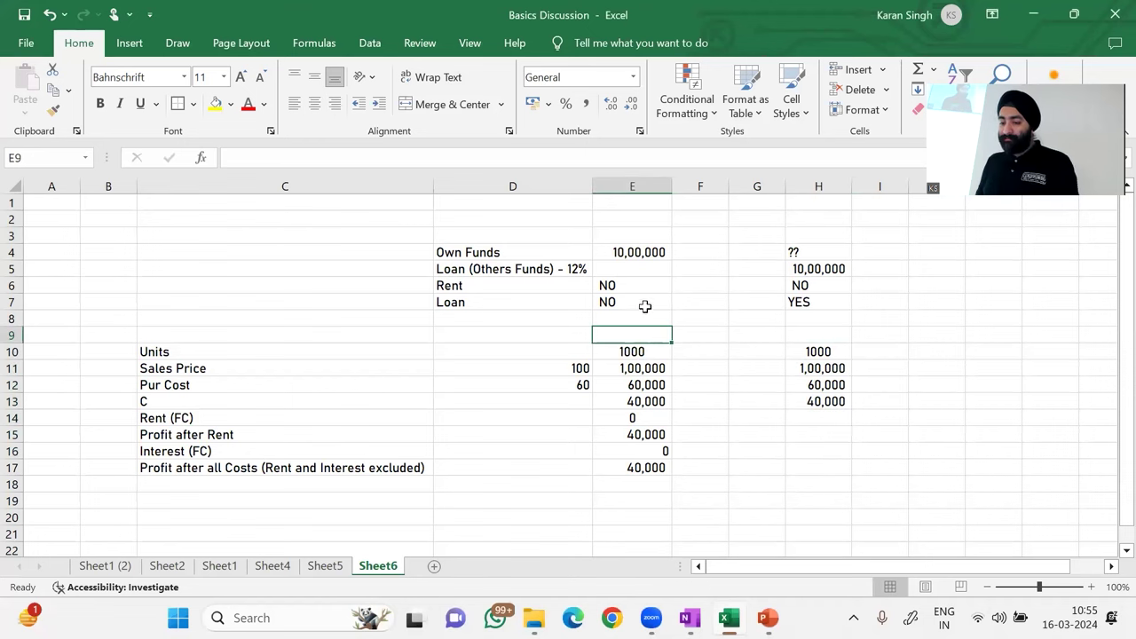
type("KS")
key("Right")
key("Right")
key("Right")
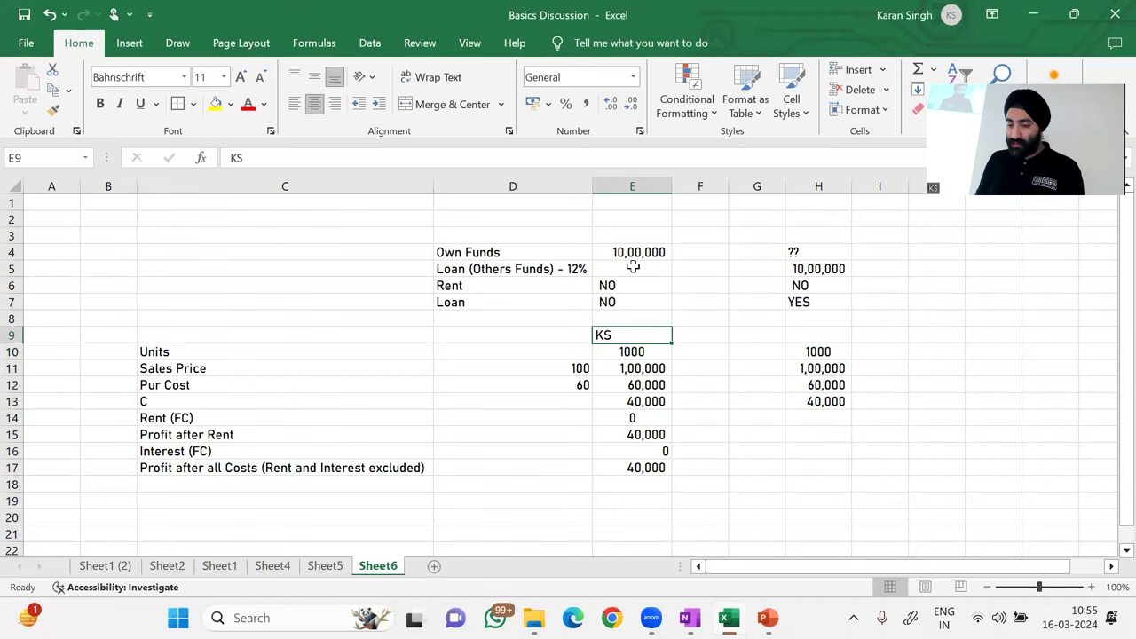
type("Friend")
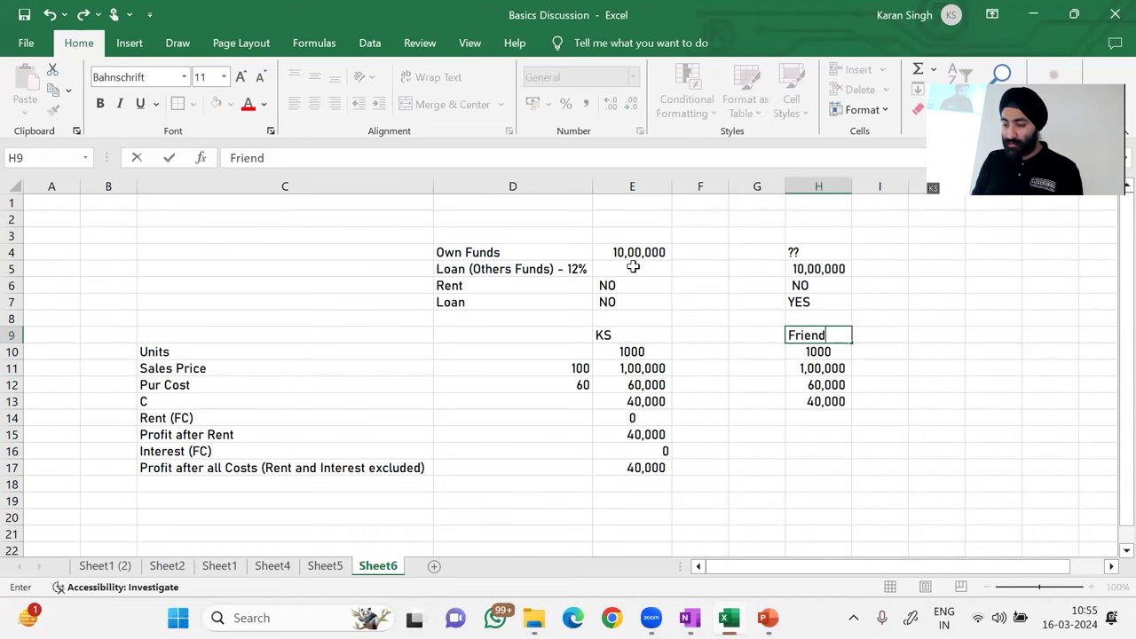
key("Return")
Step: Enter 0 as the second scenario's rent in H14
key("Down")
key("Down")
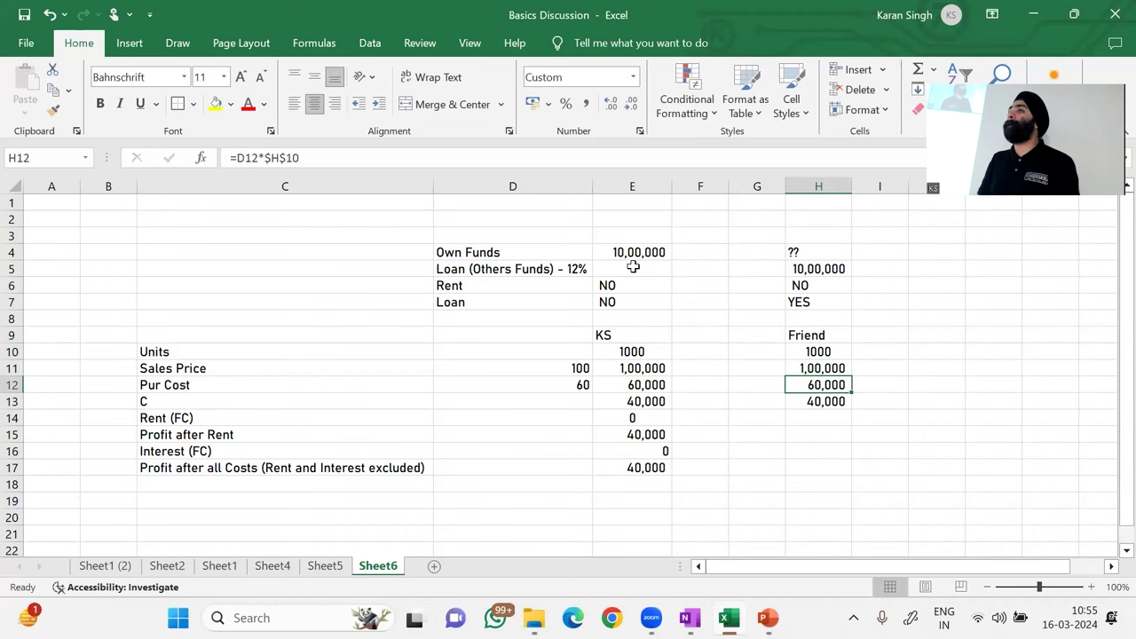
key("Down")
key("Down")
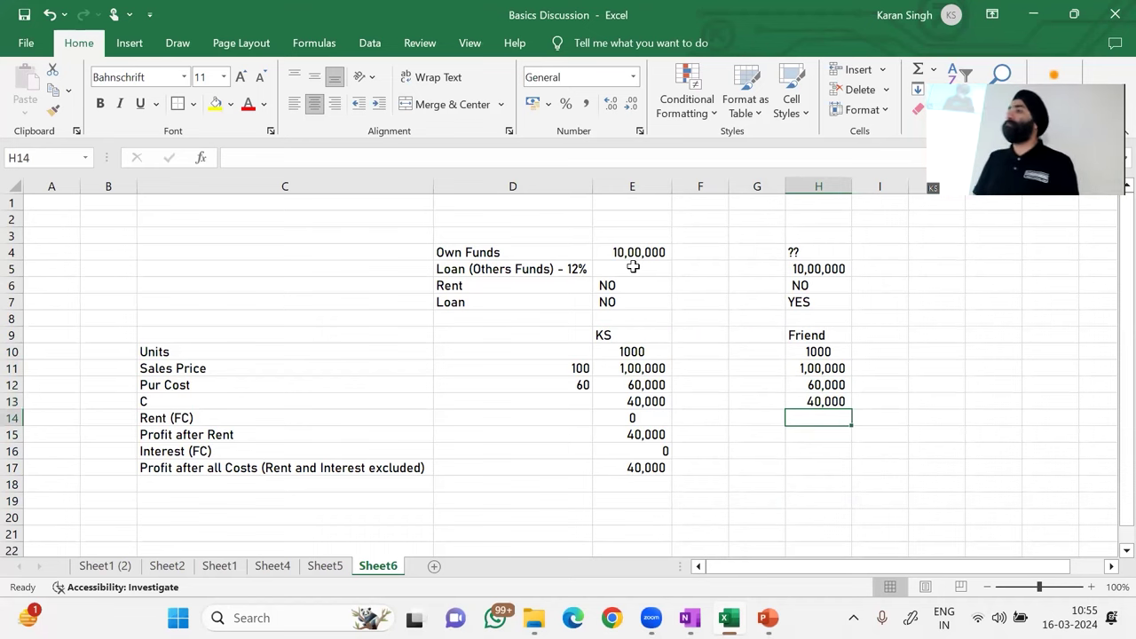
type("0")
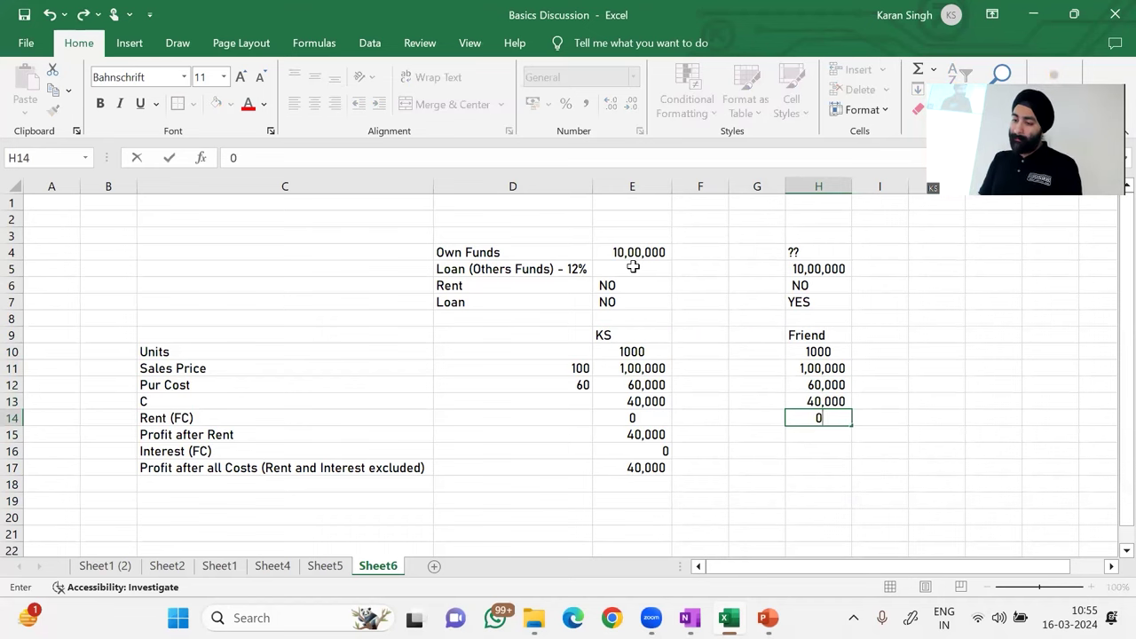
key("Return")
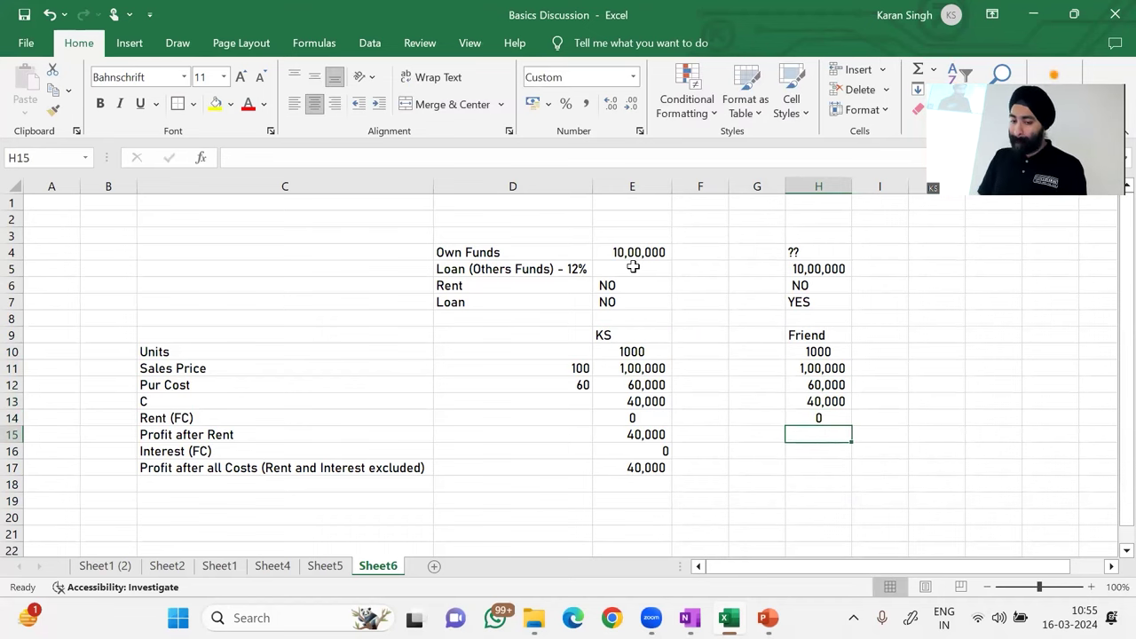
Step: Copy the profit after rent formula from E15 into H15
key("Left")
key("Left")
key("ctrl+c")
key("Escape")
key("Left")
key("ctrl+c")
key("Right")
key("Right")
key("Right")
key("Return")
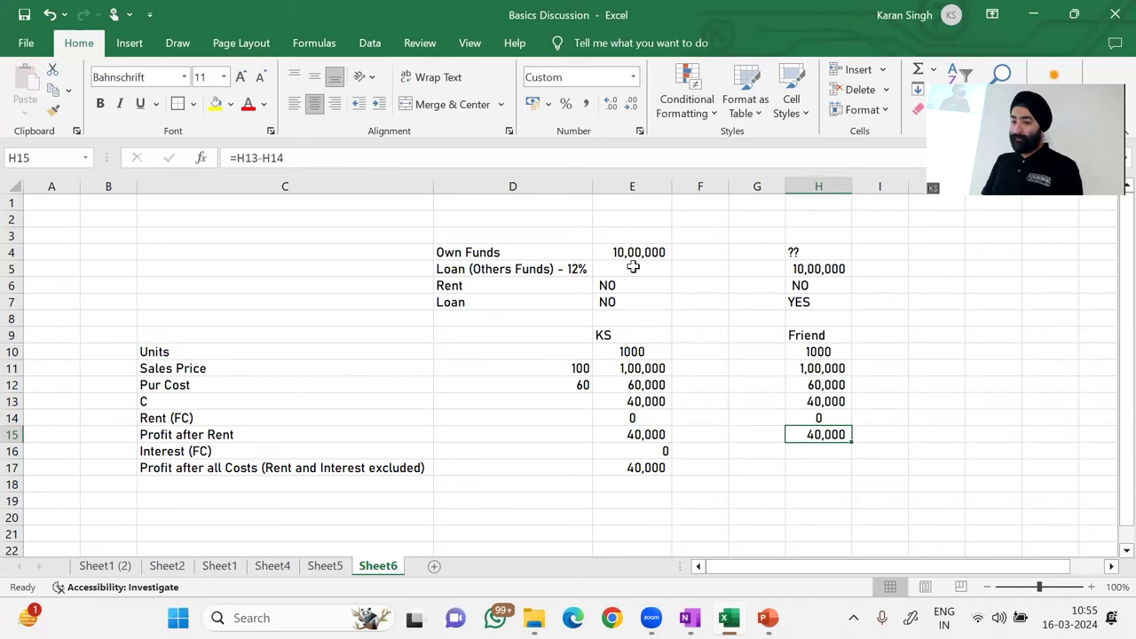
Step: Enter the 12% loan interest rate in I5, beside the second scenario's loan amount
key("Down")
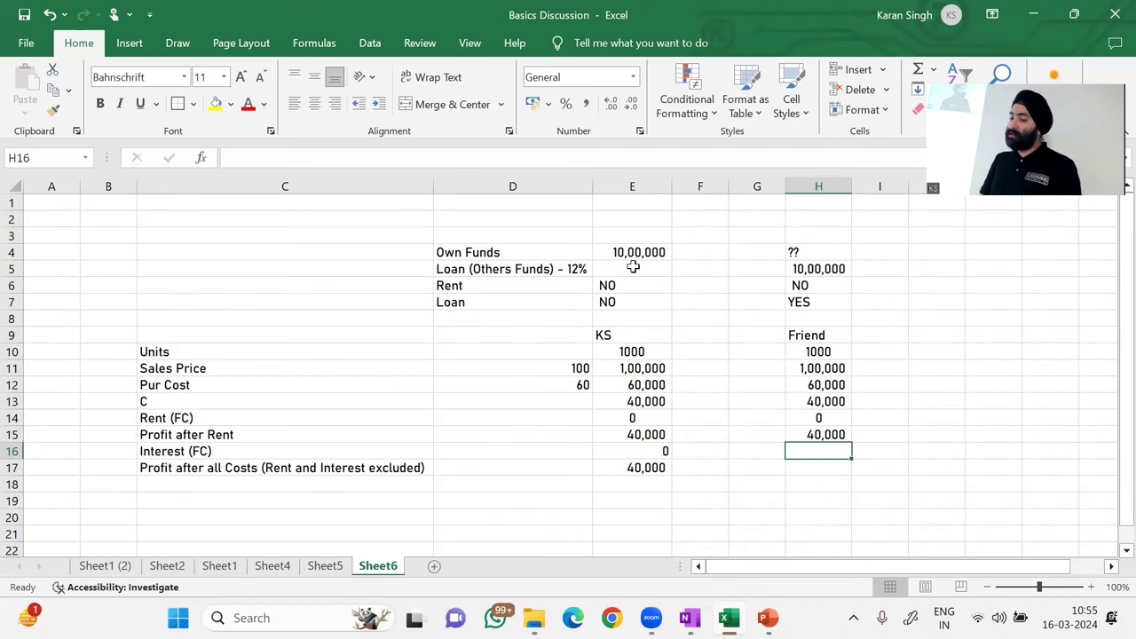
key("Up")
key("Up")
key("Up")
key("Up")
key("Up")
key("Up")
key("Up")
key("Up")
key("Up")
key("Up")
key("Up")
key("Up")
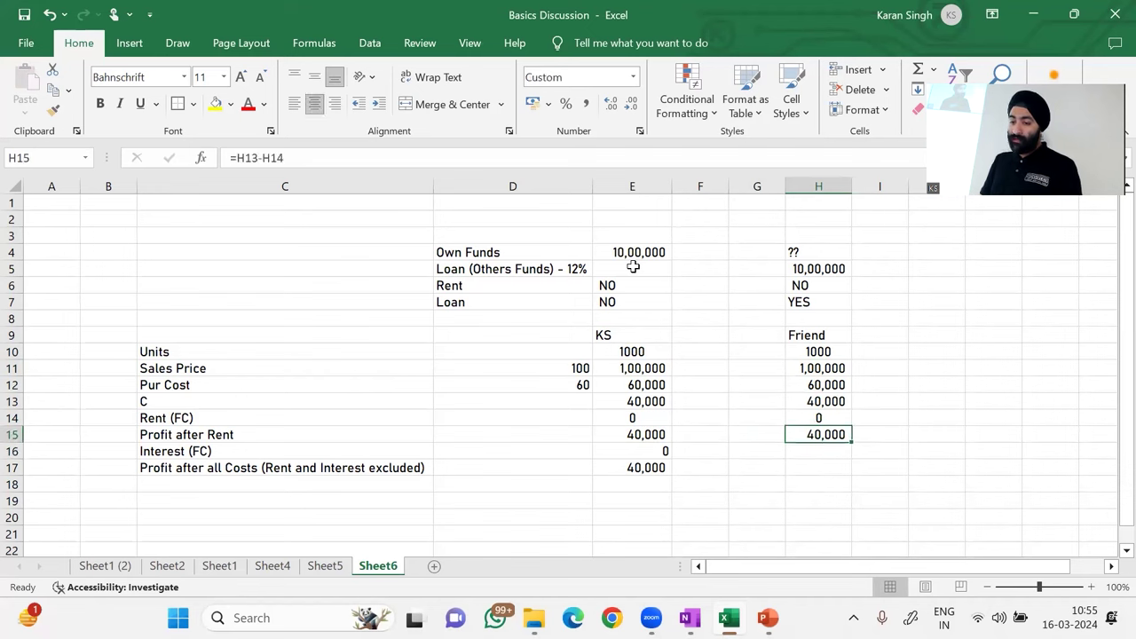
key("Down")
key("Right")
type("12%")
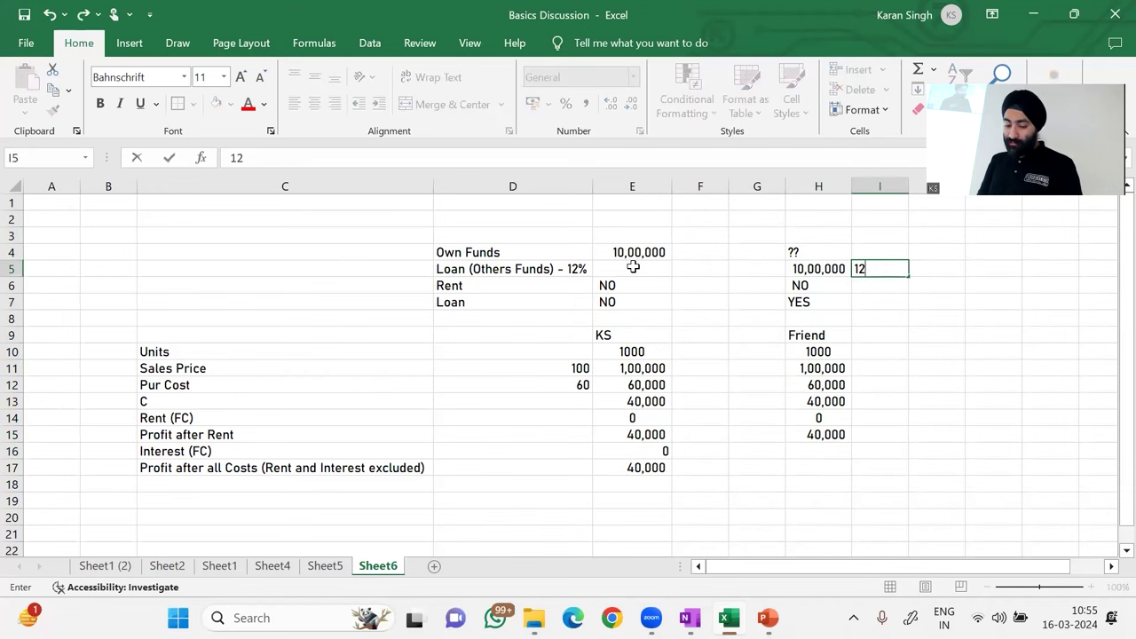
key("Return")
Step: Calculate the second scenario's interest in H16 as the loan amount in H5 multiplied by the rate in I5
key("Down")
key("Down")
key("Down")
key("Down")
key("Down")
key("Down")
key("Down")
key("Down")
key("Down")
key("Down")
key("Down")
key("Left")
key("Left")
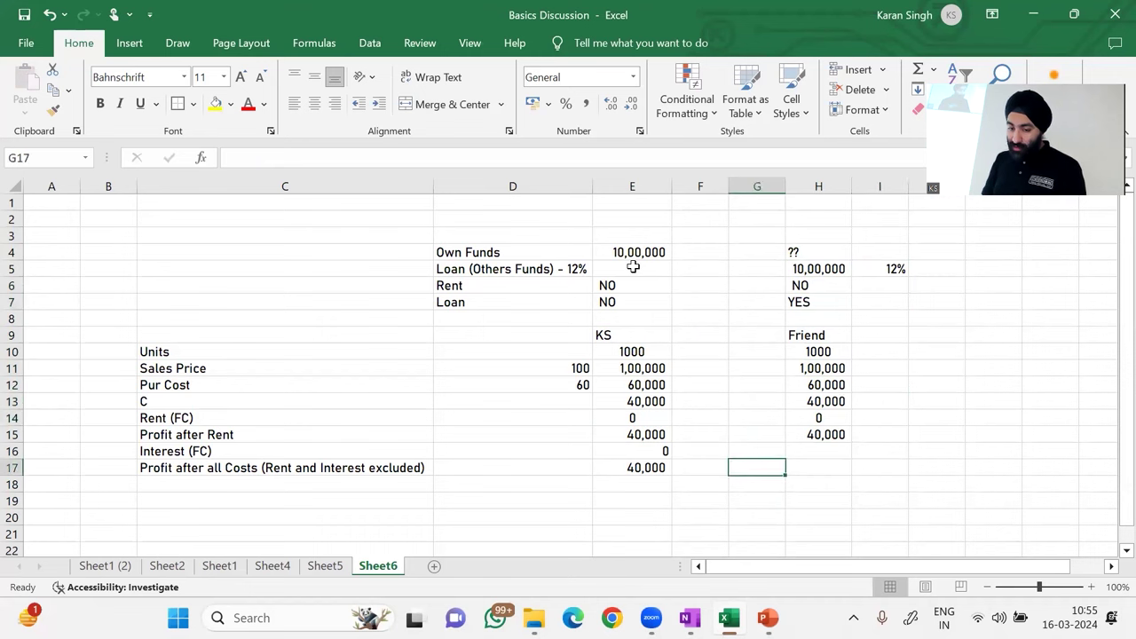
key("Right")
key("Up")
type("=")
key("Up")
key("Up")
key("Up")
key("Up")
key("Up")
key("Up")
key("Up")
key("Up")
key("Up")
key("Up")
key("Up")
key("Up")
key("Down")
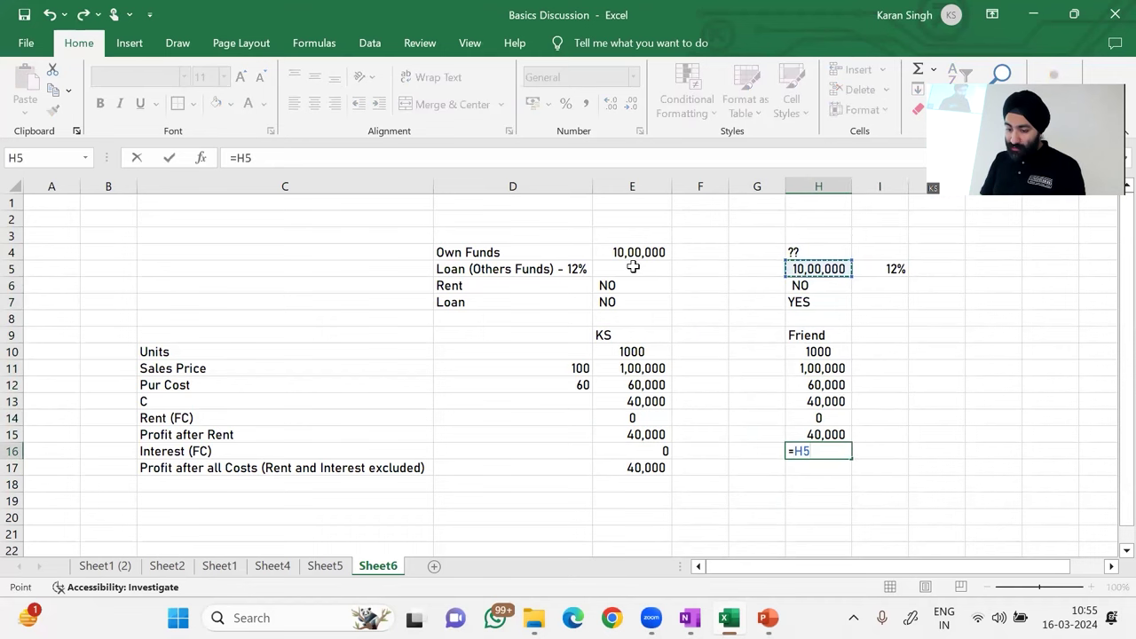
type("*")
key("Up")
key("Up")
key("Up")
key("Up")
key("Up")
key("Up")
key("Up")
key("Up")
key("Up")
key("Up")
key("Up")
key("Right")
key("Return")
key("Up")
Step: Copy the final profit formula from E17 into H17 and check its cell references
key("Down")
key("Left")
key("Left")
key("Left")
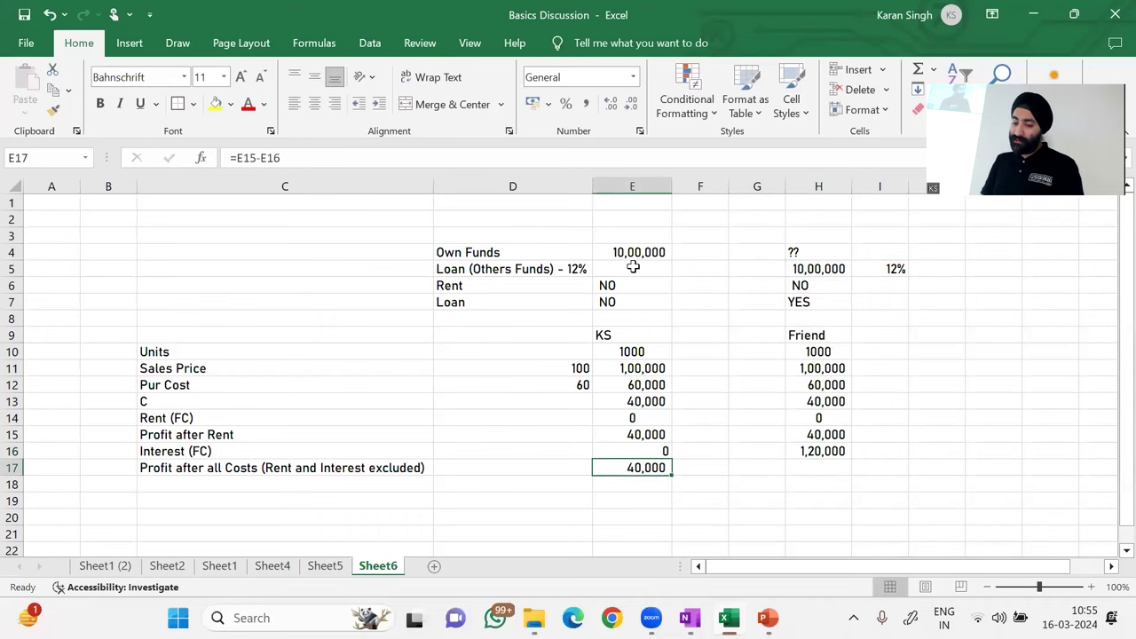
key("ctrl+c")
key("Right")
key("Right")
key("Right")
key("Return")
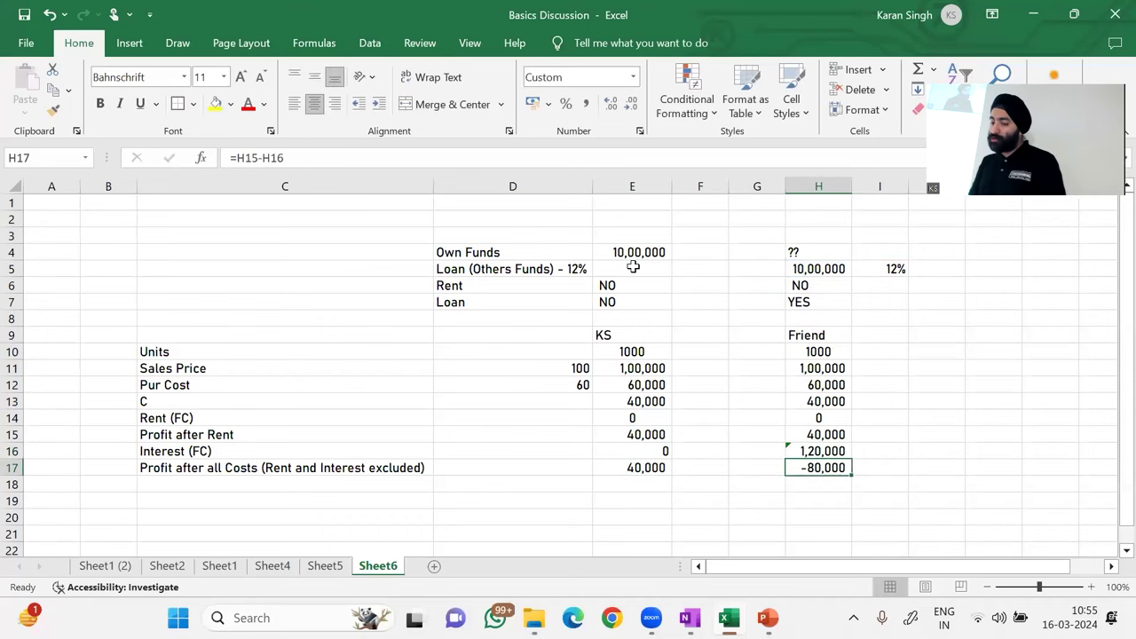
key("F2")
key("Return")
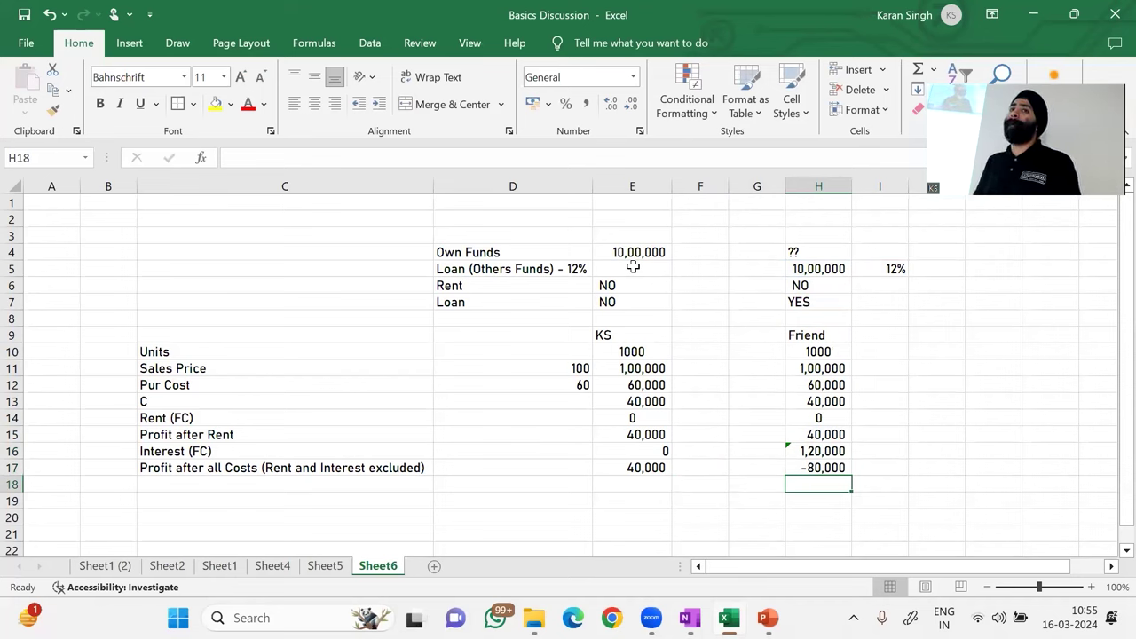
key("ctrl+Up")
key("ctrl+Up")
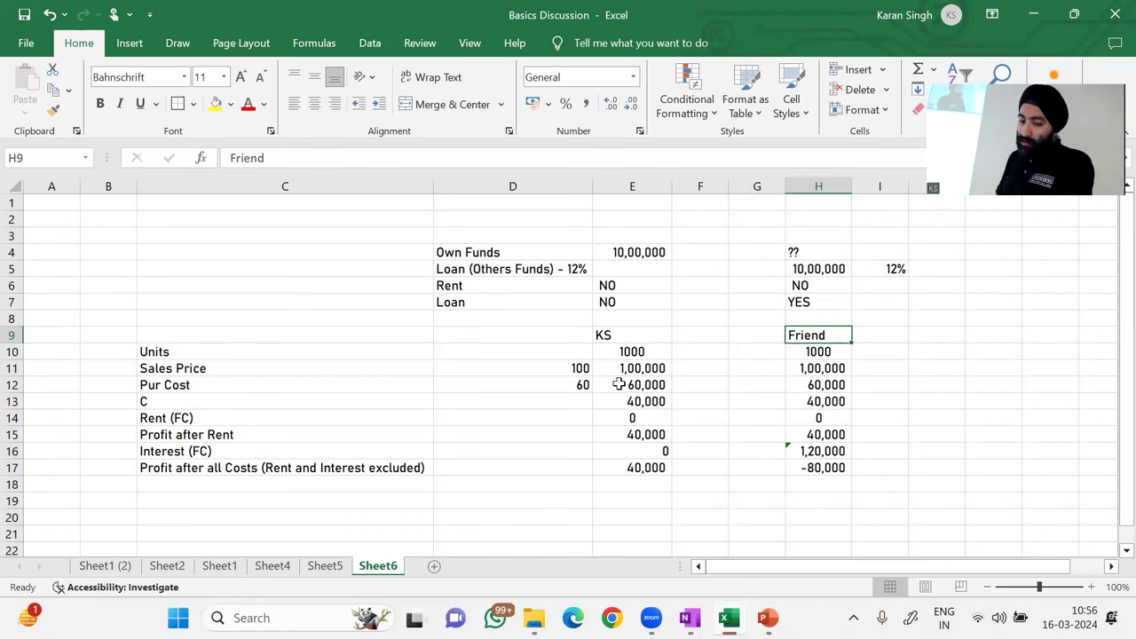
Step: Shade the rows from Units through Profit after Rent, C10:H15, in light green across both scenarios
left_click_drag(275, 368, 809, 403)
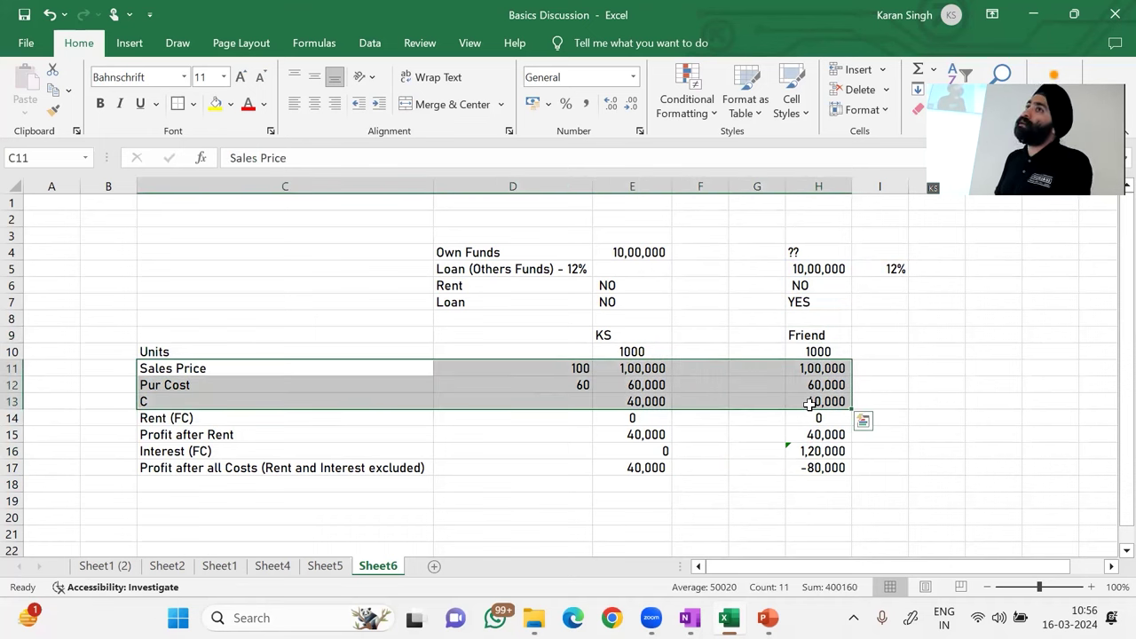
left_click_drag(834, 452, 190, 452)
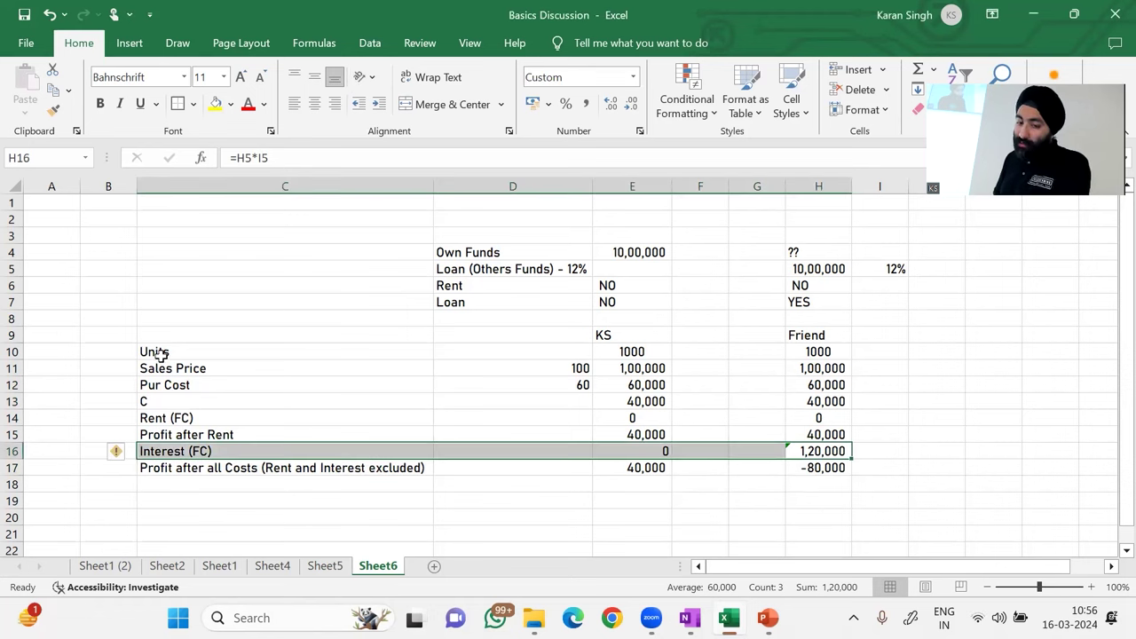
left_click_drag(149, 353, 831, 435)
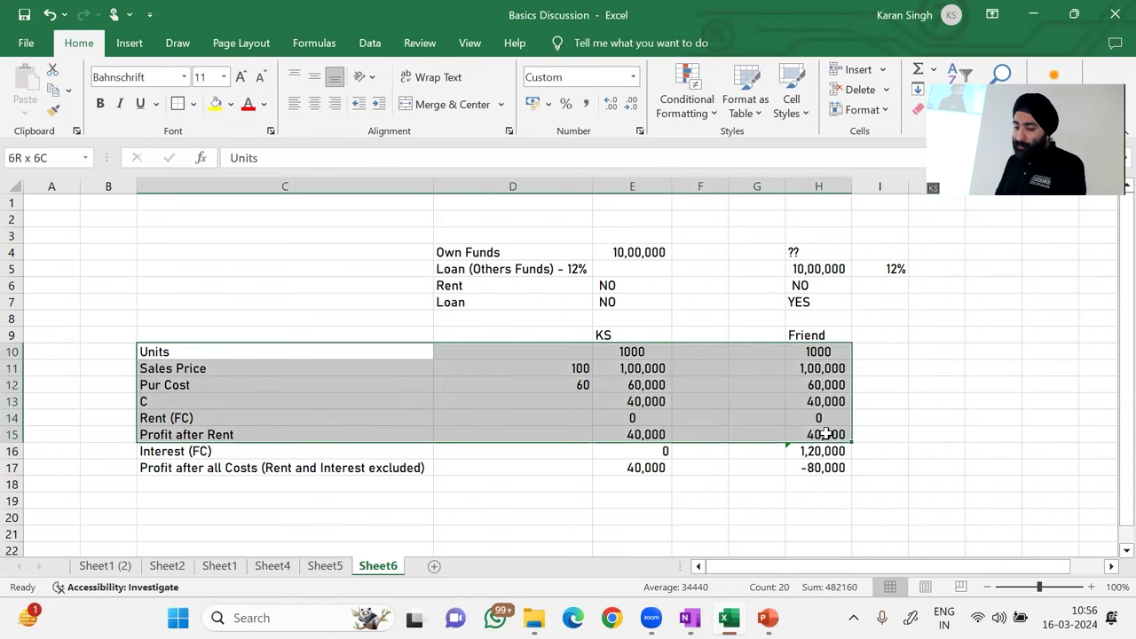
left_click(230, 103)
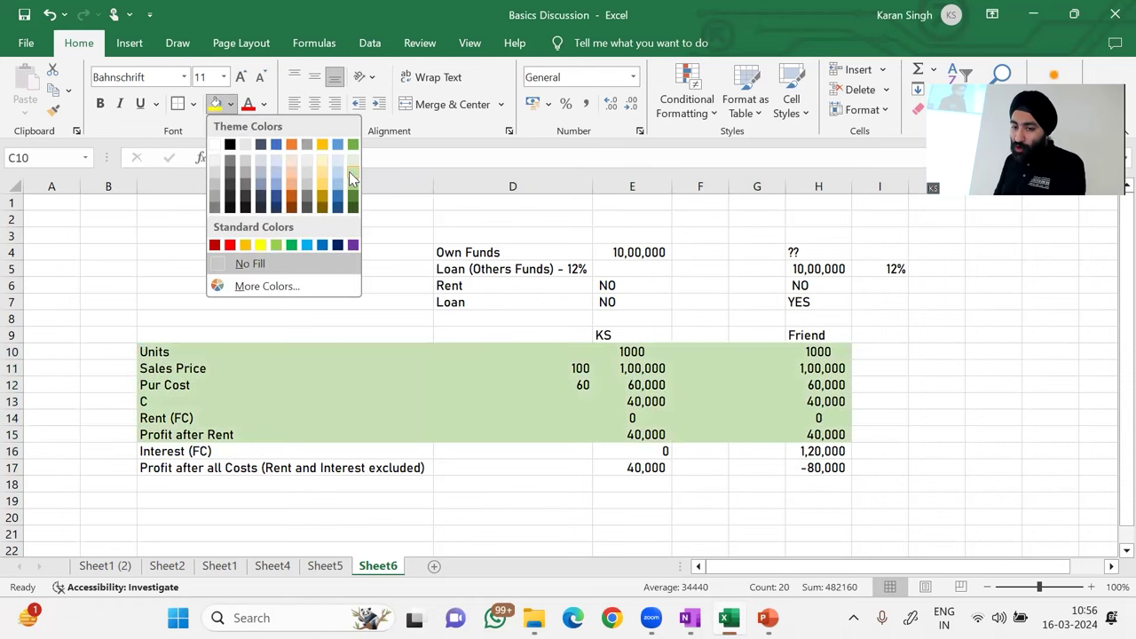
left_click(352, 177)
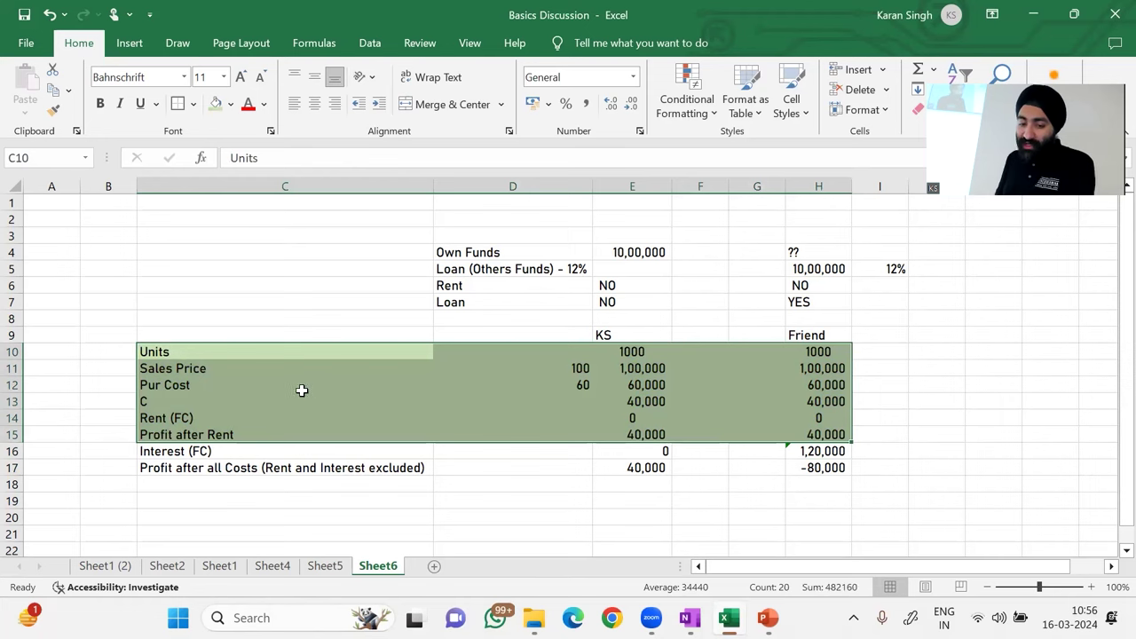
Step: Insert a blank row between the Units and Sales Price rows of the comparison table
left_click(188, 387)
key("Up")
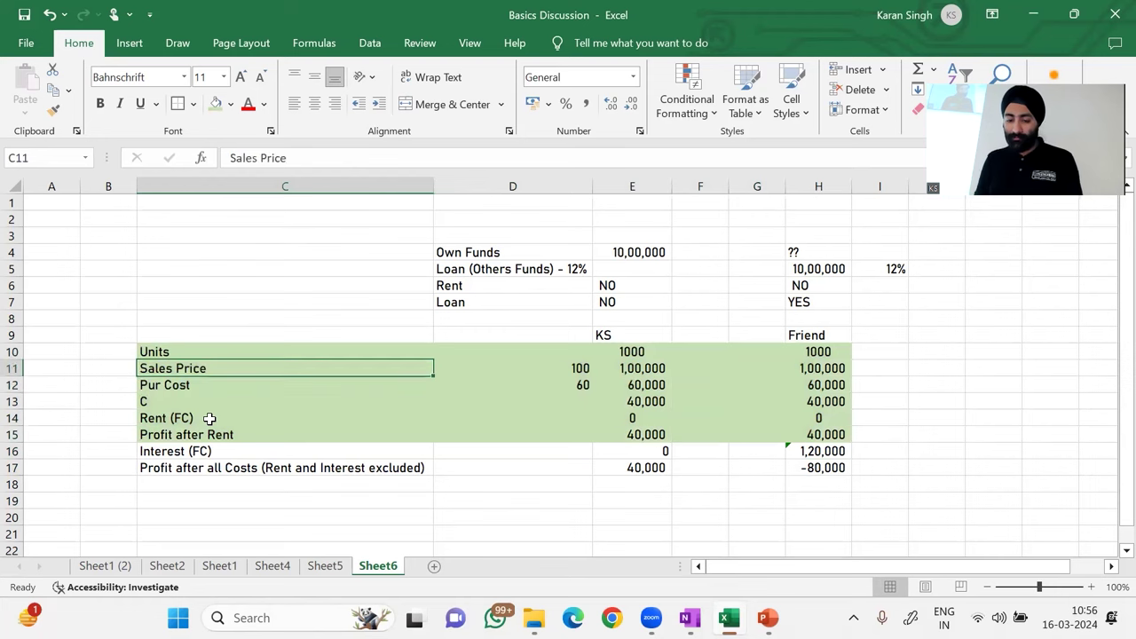
key("Up")
key("ctrl+shift+Right")
key("ctrl+shift+Right")
key("Down")
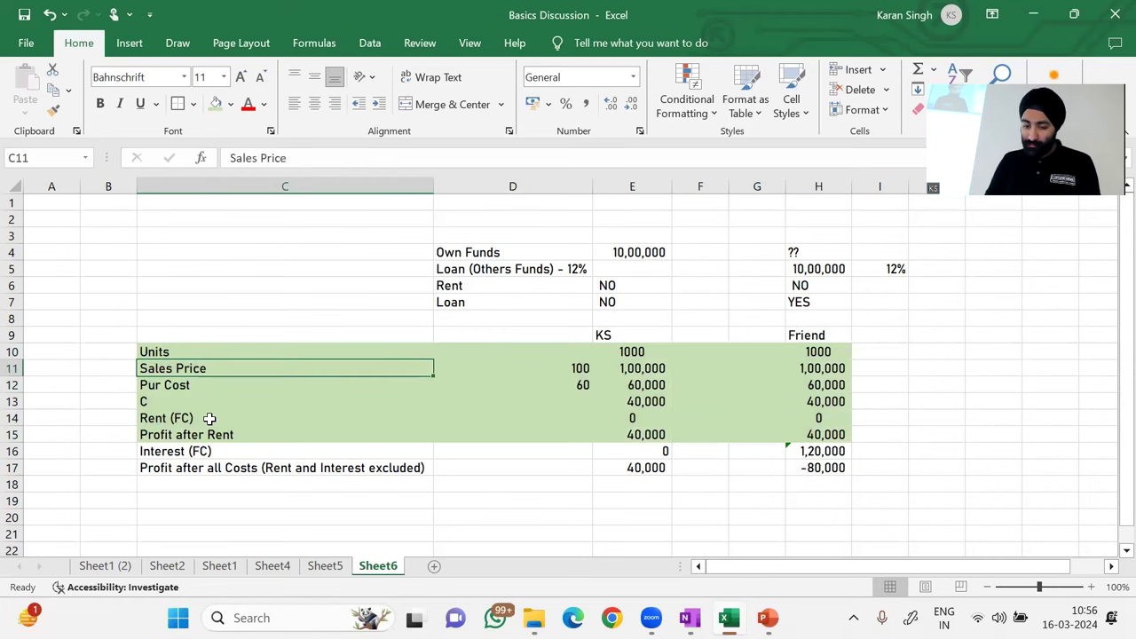
key("alt+h")
key("i")
key("r")
Step: Shade the rows from Sales Price through Profit after Rent, C12:H16, in the lightest blue theme color
key("ctrl+shift+Right")
key("ctrl+shift+Right")
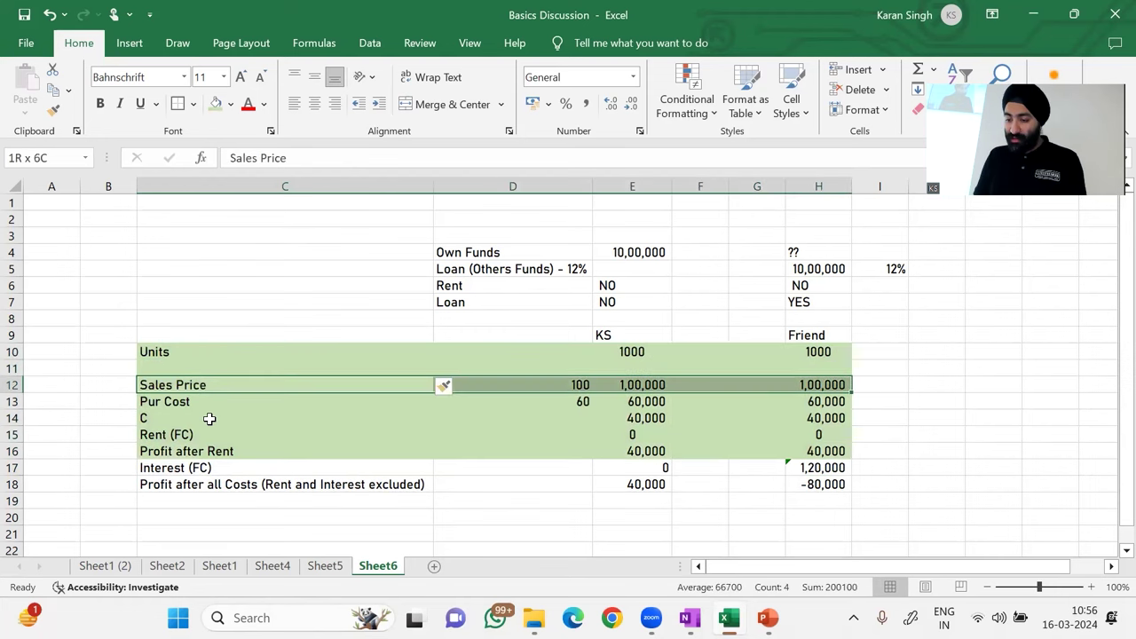
key("ctrl+shift+Down")
key("shift+Up")
key("shift+Up")
key("shift+Up")
key("shift+Down")
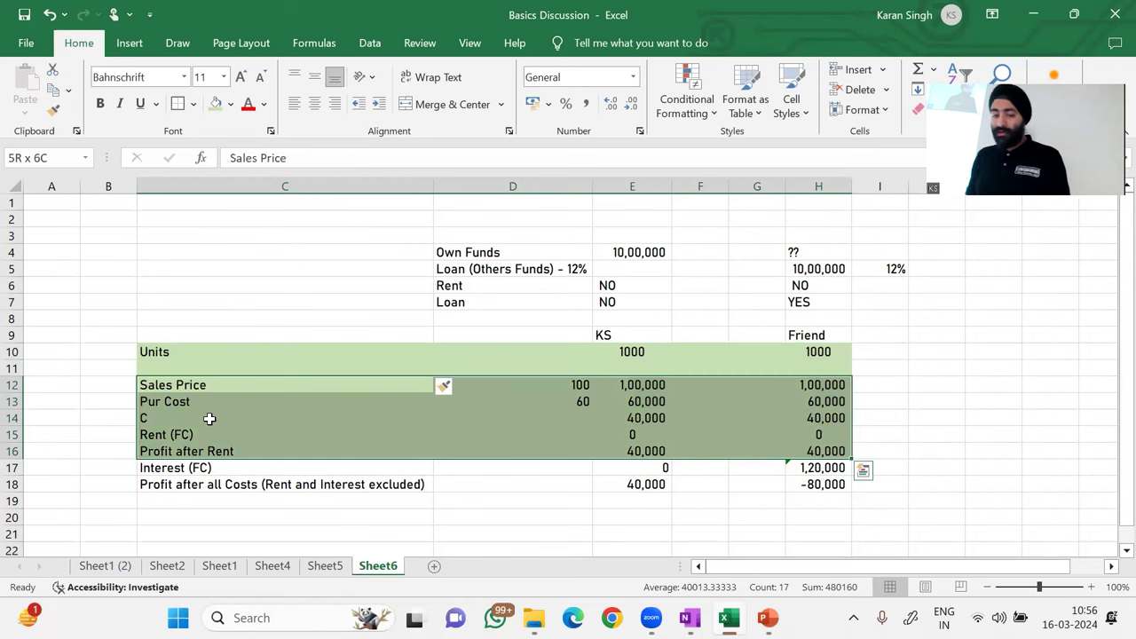
left_click(230, 104)
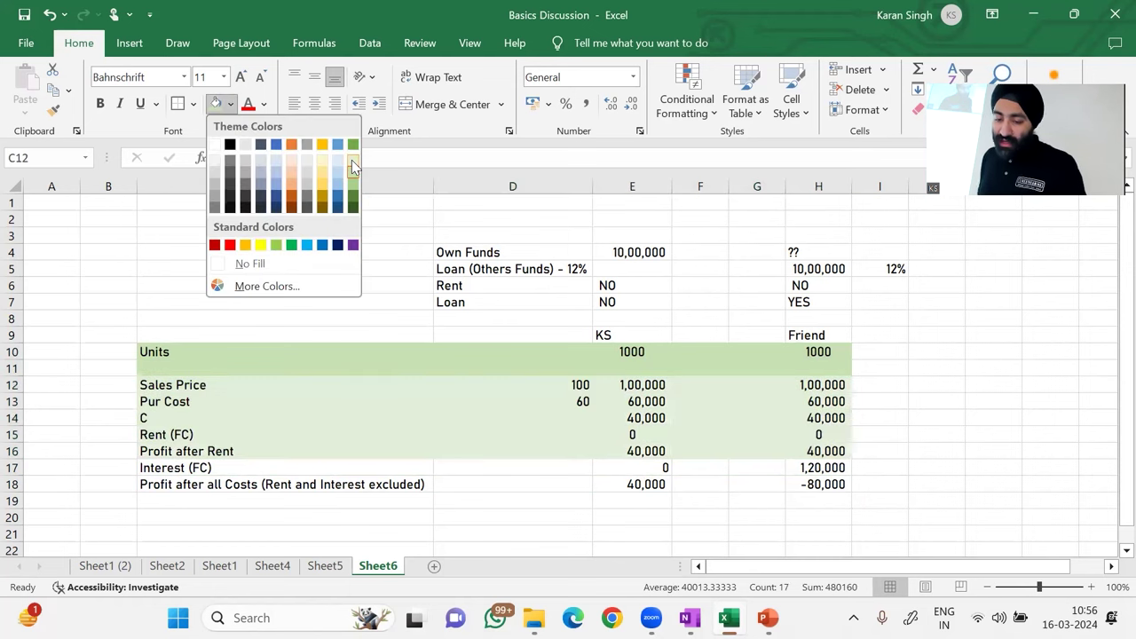
left_click(351, 160)
left_click(232, 106)
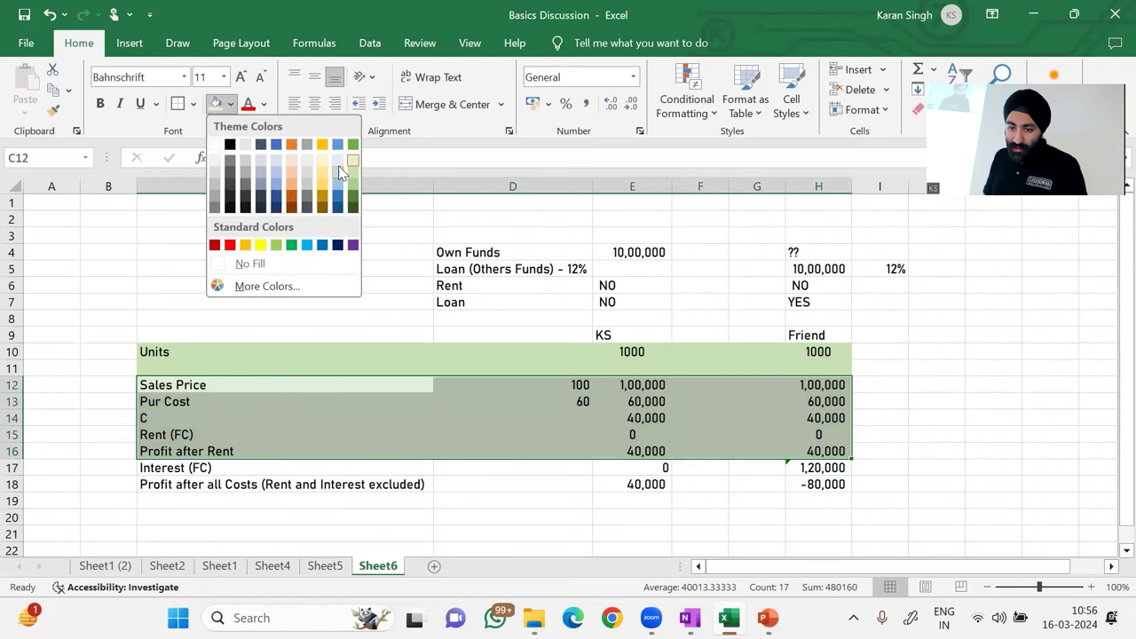
left_click(334, 161)
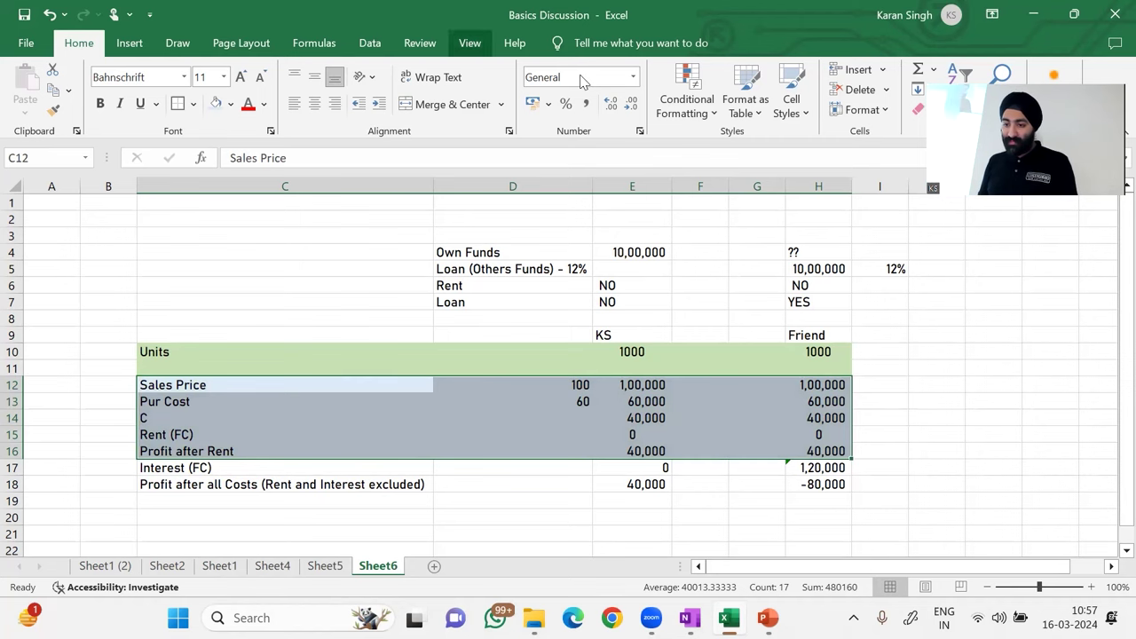
Step: Switch to the PowerPoint leverage deck and select the Case Study table's Sales through EBIT rows, up to the Down Case column, for formatting
key("alt+Tab")
key("alt+Tab")
left_click_drag(204, 283, 626, 393)
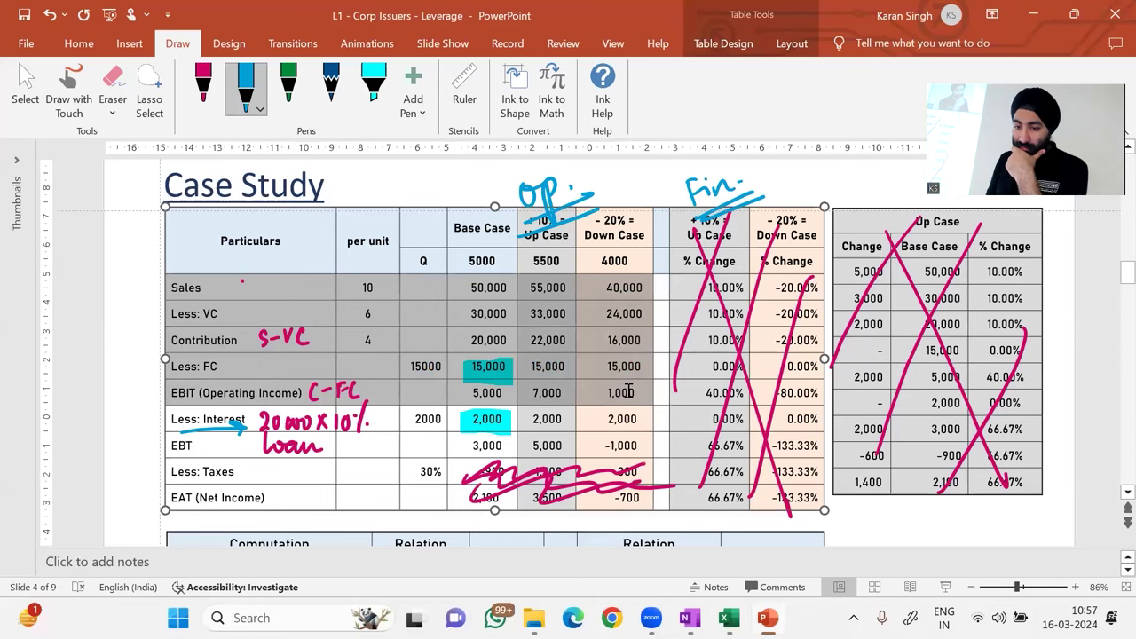
left_click(78, 43)
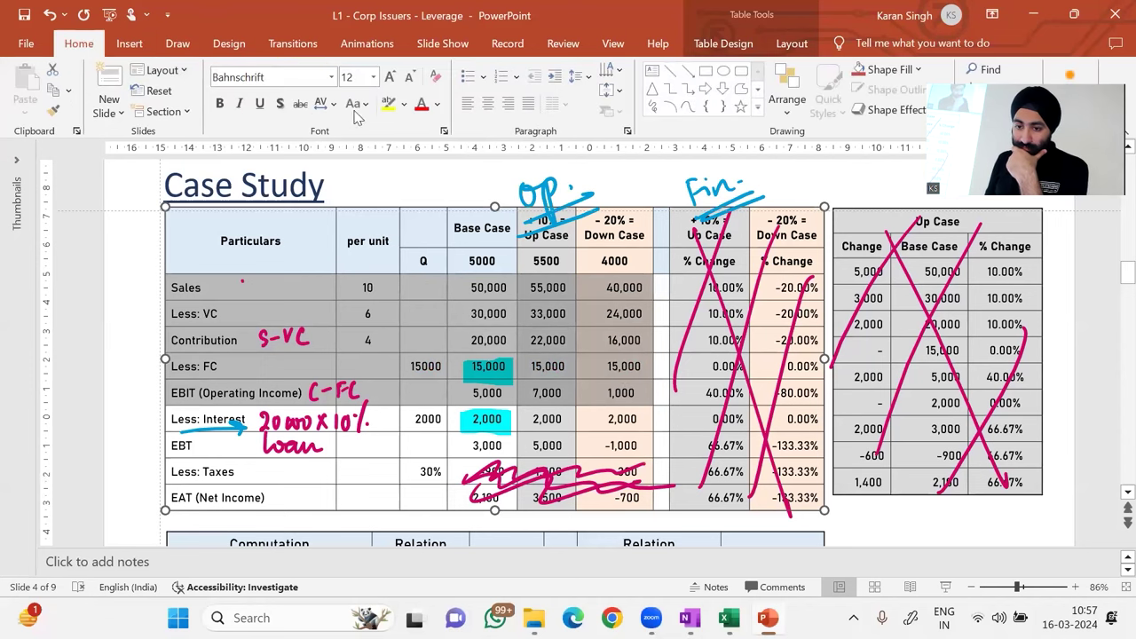
right_click(428, 203)
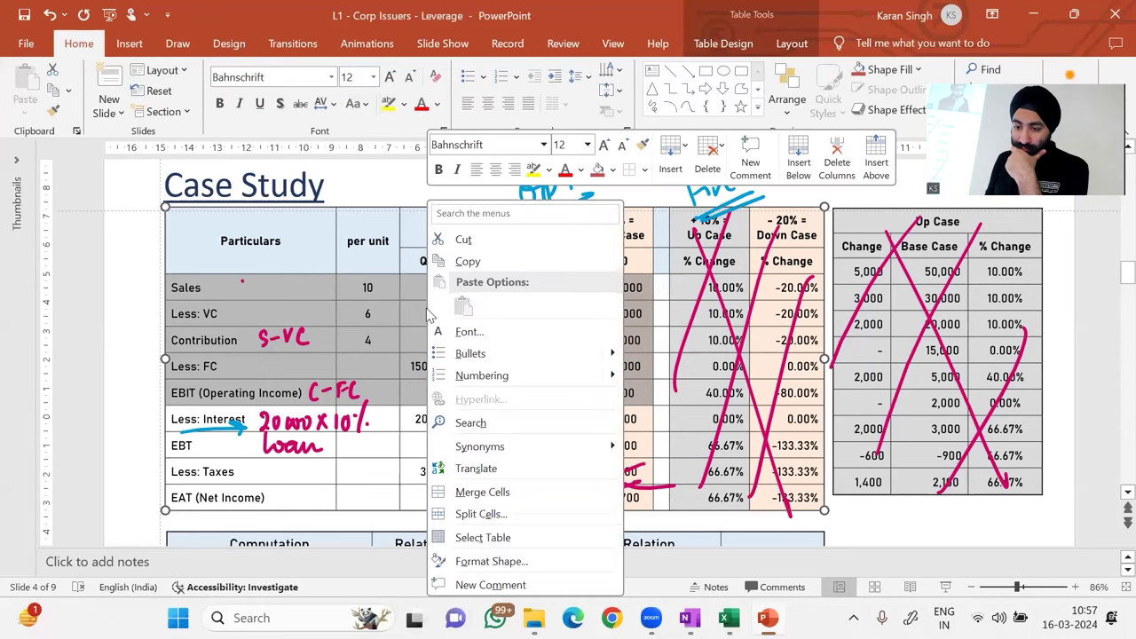